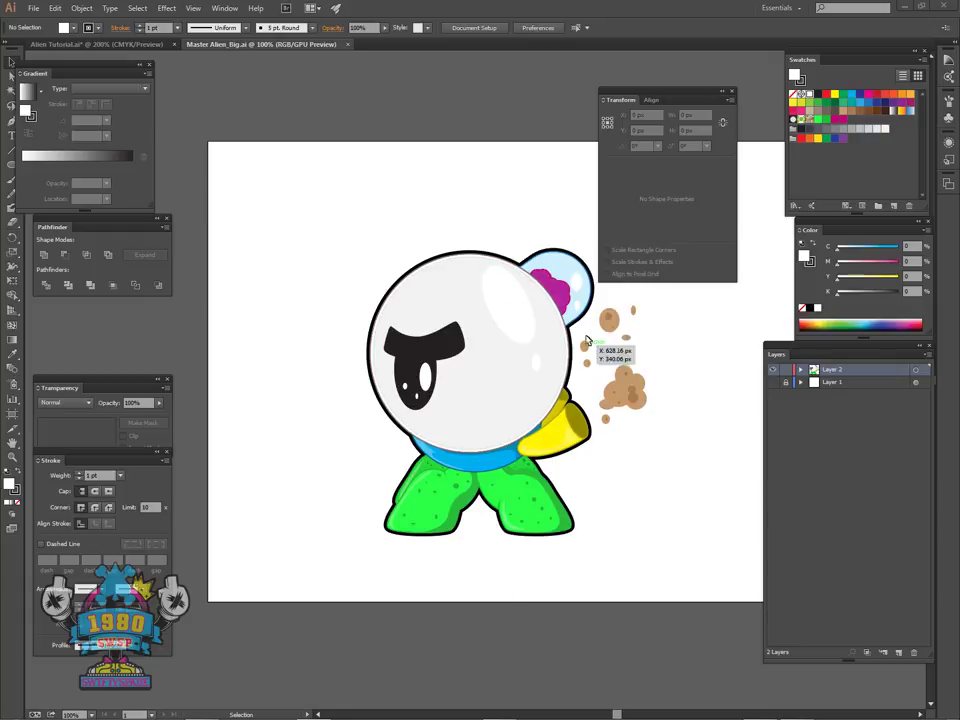
- Switch to the Alien Tutorial document, reduce the sketch on Layer 1 to 30% opacity and lock that layer
{"action": "left_click", "coordinate": [88, 44]}
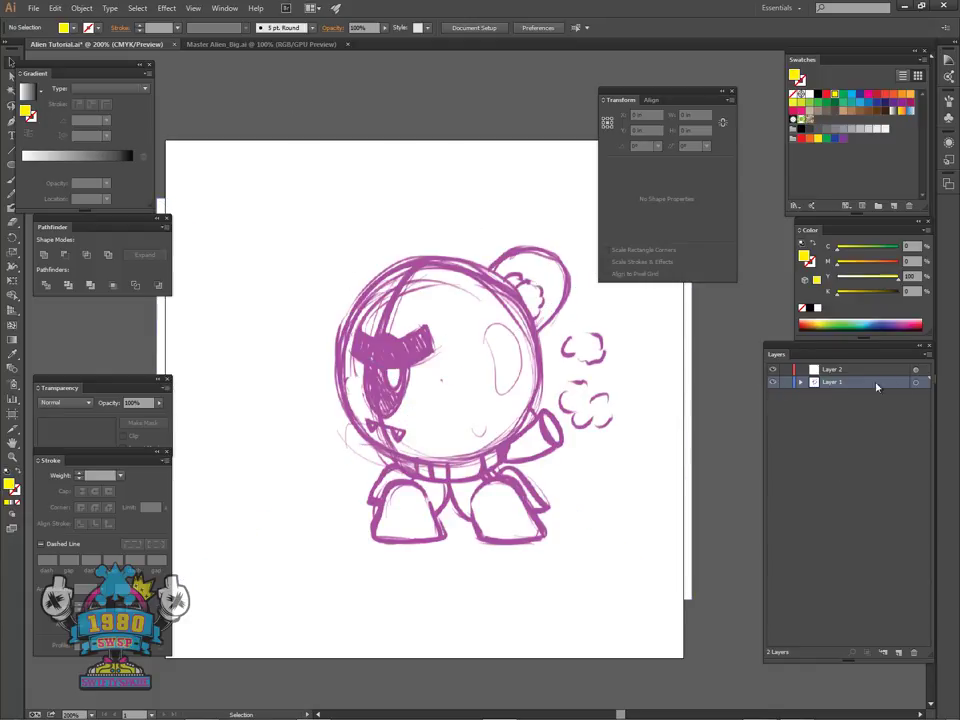
{"action": "left_click", "coordinate": [917, 385]}
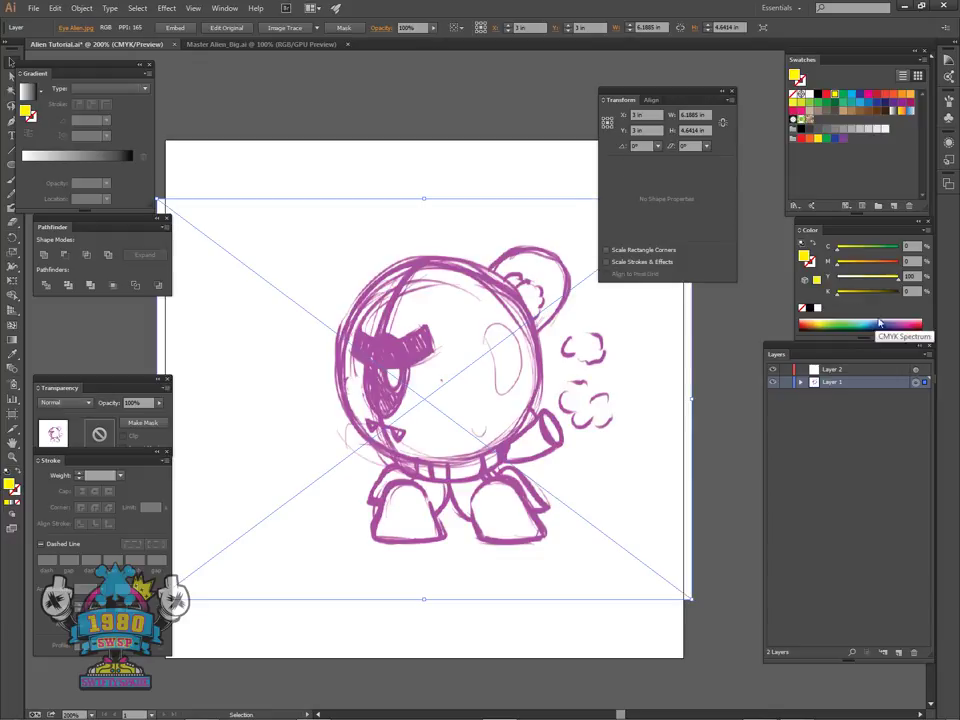
{"action": "left_click", "coordinate": [412, 25]}
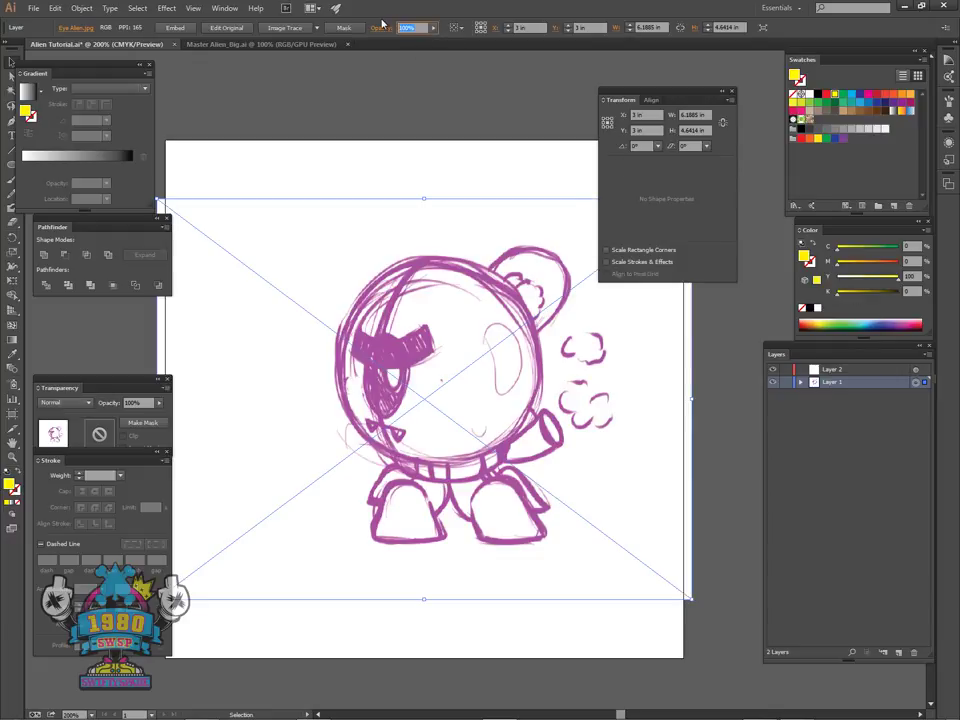
{"action": "type", "text": "30"}
{"action": "key", "text": "Return"}
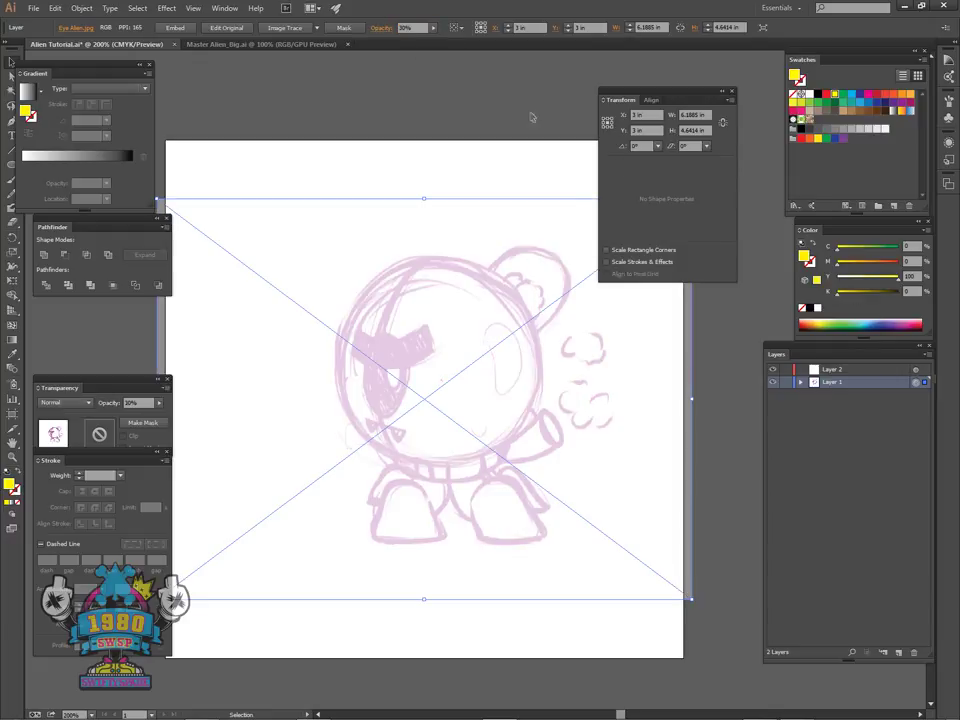
{"action": "left_click", "coordinate": [493, 127]}
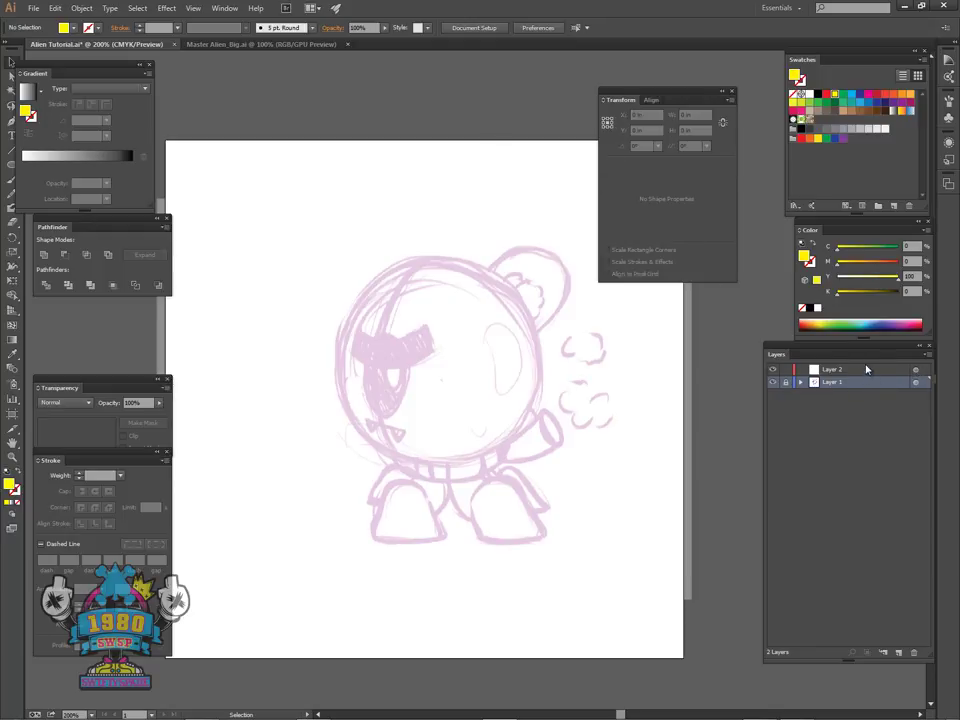
- Check the opacity of Layer 2 and make it the active drawing layer
{"action": "left_click", "coordinate": [915, 382]}
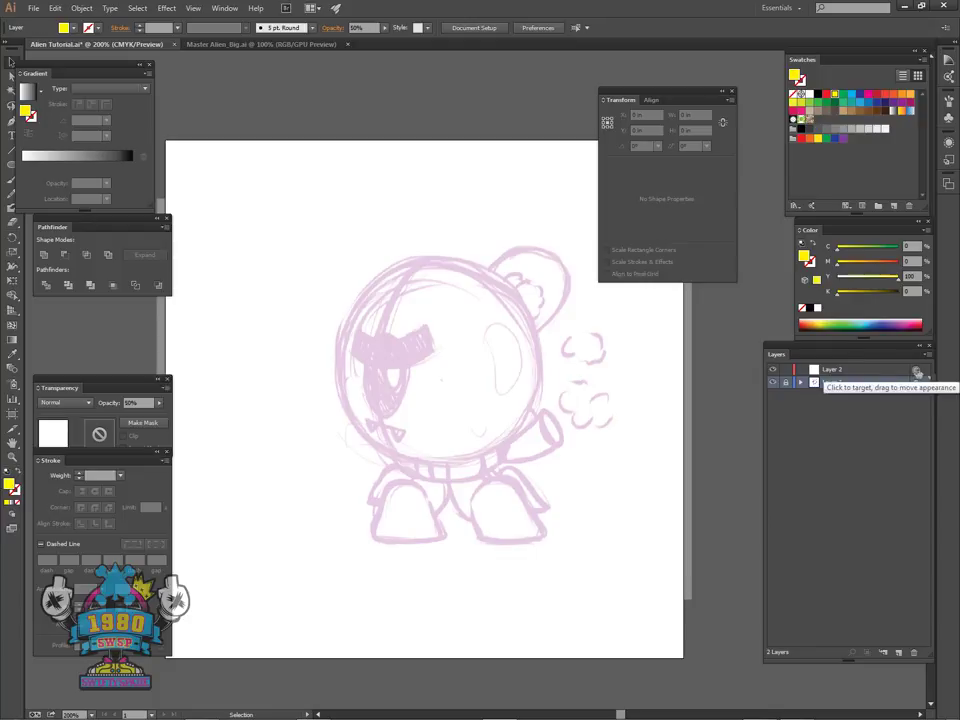
{"action": "left_click", "coordinate": [403, 111]}
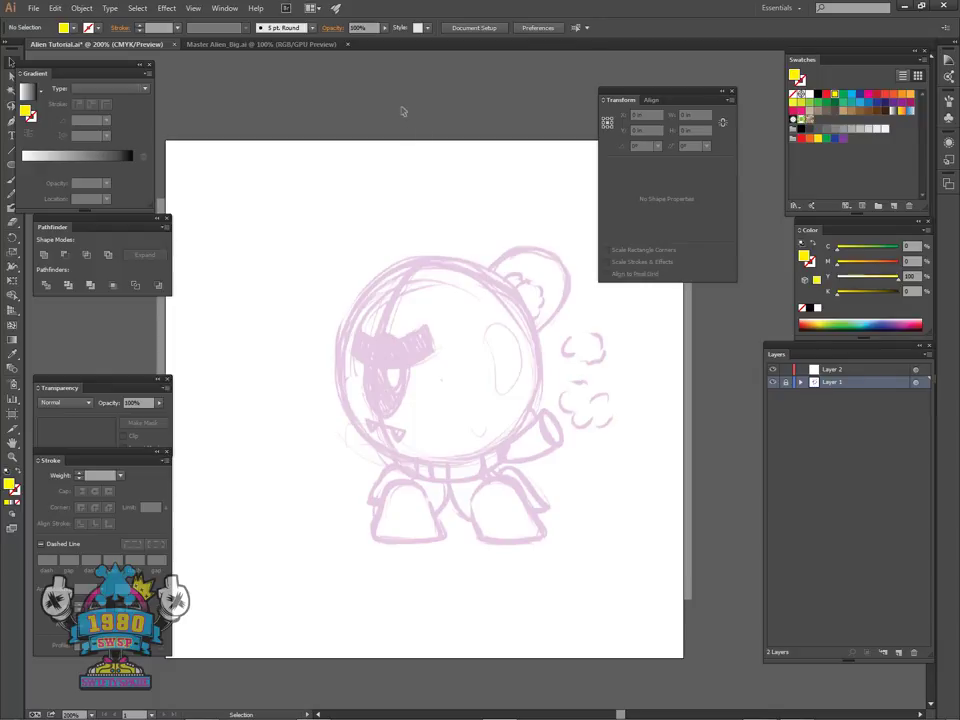
{"action": "left_click", "coordinate": [833, 372]}
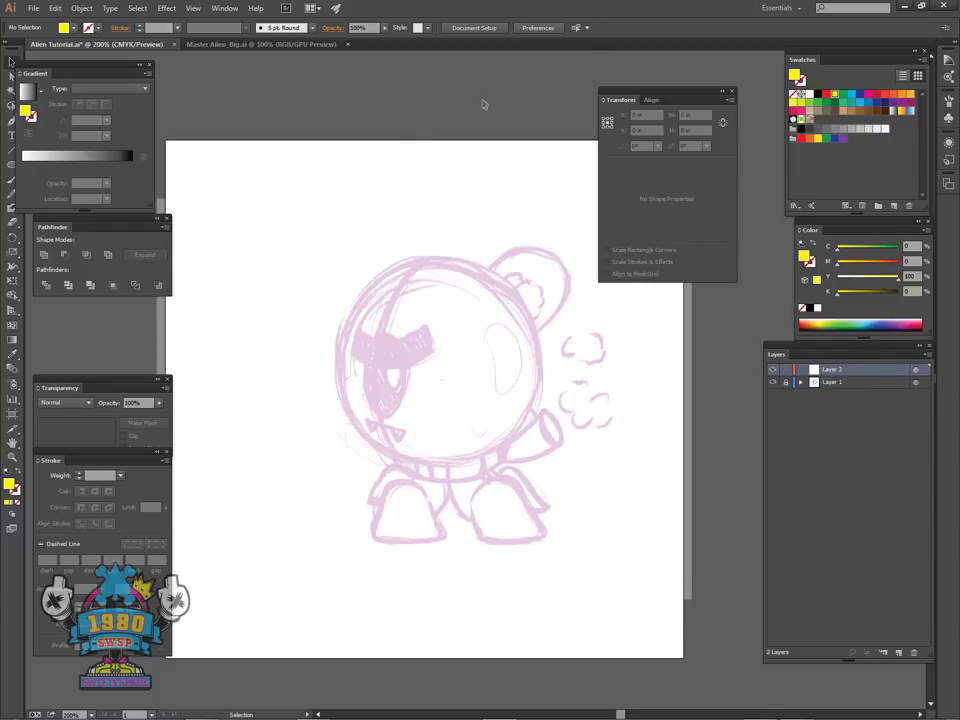
- Draw a yellow circle without a stroke, about 2.28 in across, over the sketched head from its centre
{"action": "key", "text": "l"}
{"action": "key", "text": "ctrl+equal"}
{"action": "key", "text": "ctrl+equal"}
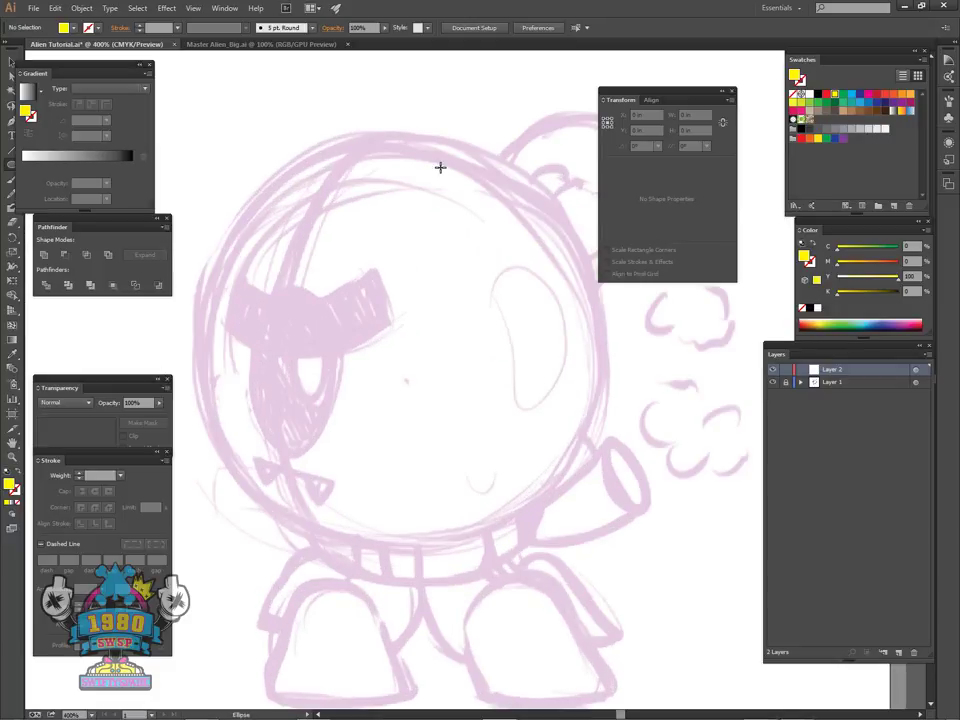
{"action": "left_click_drag", "start_coordinate": [381, 369], "coordinate": [420, 375]}
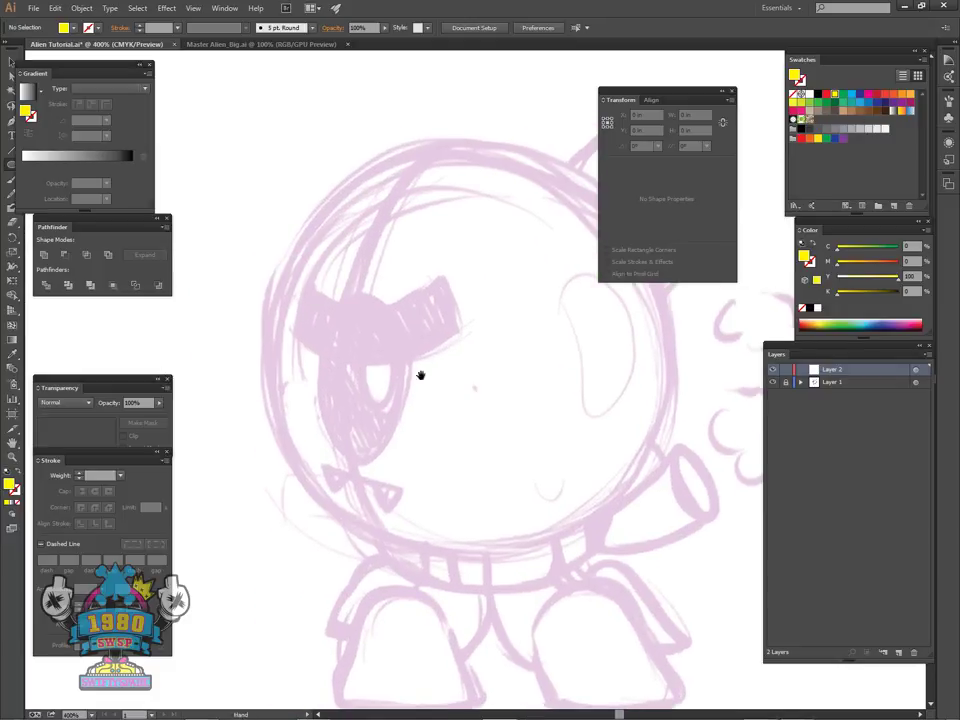
{"action": "left_click", "coordinate": [17, 494]}
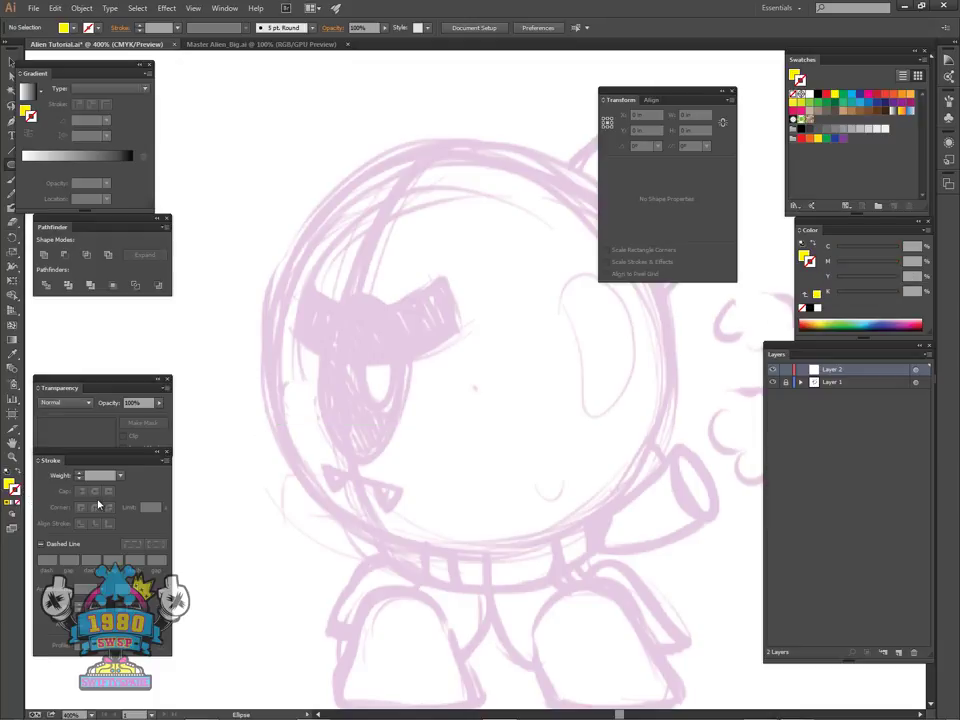
{"action": "key", "text": "x"}
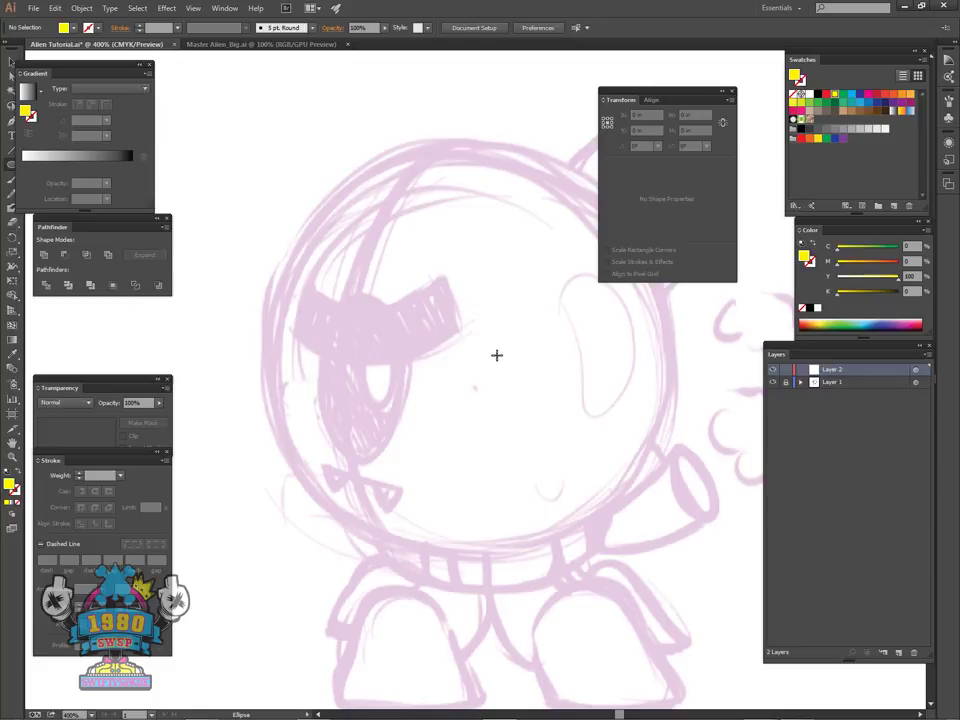
{"action": "left_click_drag", "start_coordinate": [600, 391], "coordinate": [556, 427]}
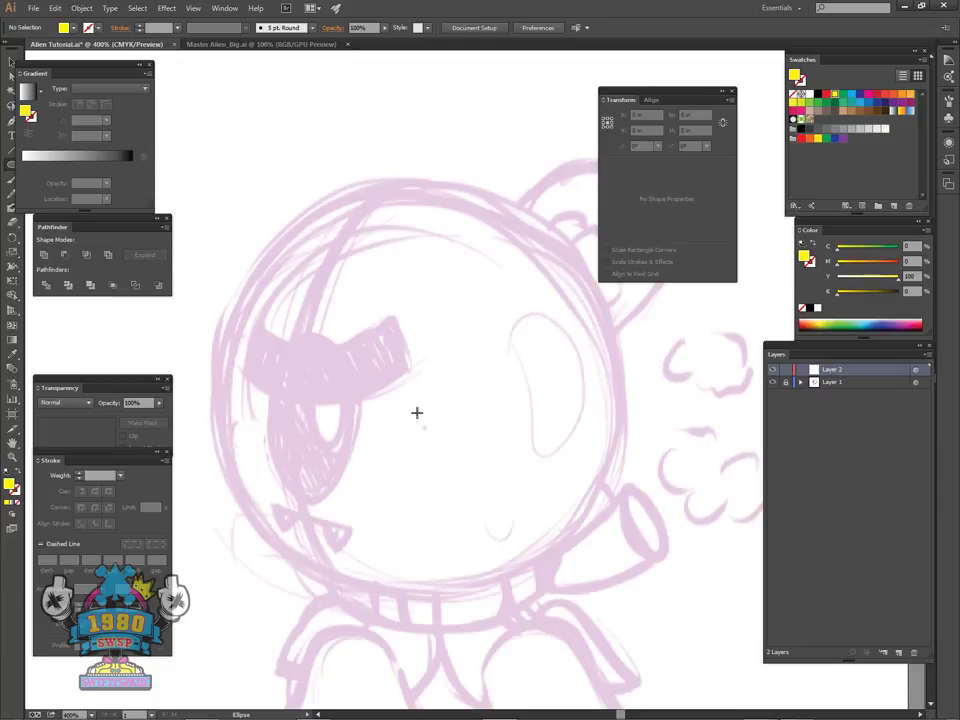
{"action": "left_click_drag", "start_coordinate": [417, 412], "coordinate": [609, 531]}
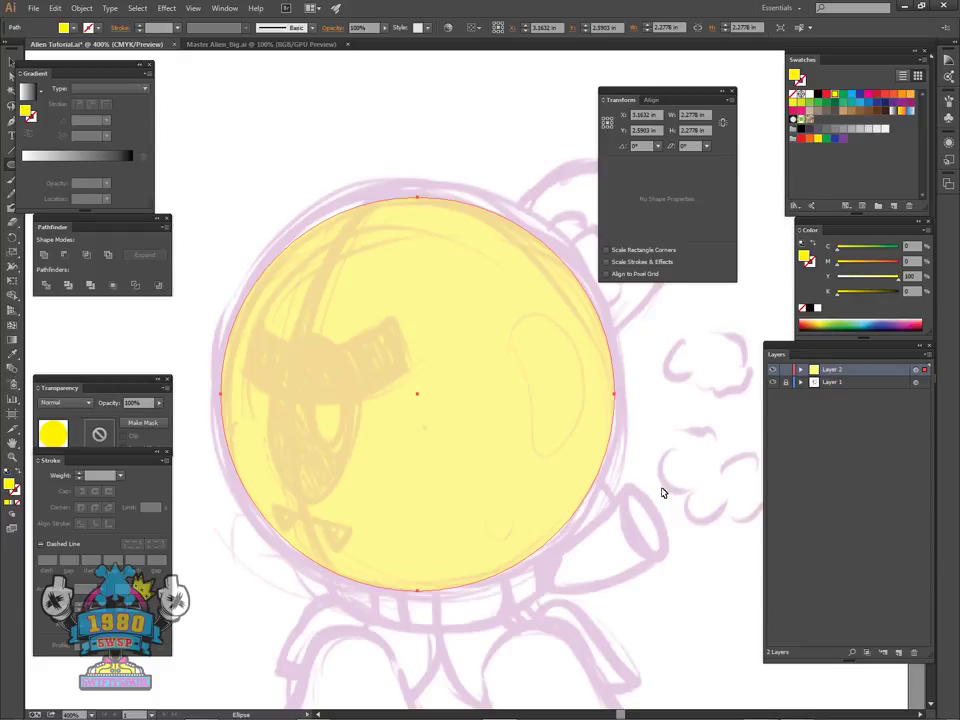
{"action": "key", "text": "ctrl+shift+a"}
- Draw a magenta ellipse about 0.51 in wide and 1 in high over the sketched eye
{"action": "left_click_drag", "start_coordinate": [486, 534], "coordinate": [565, 540]}
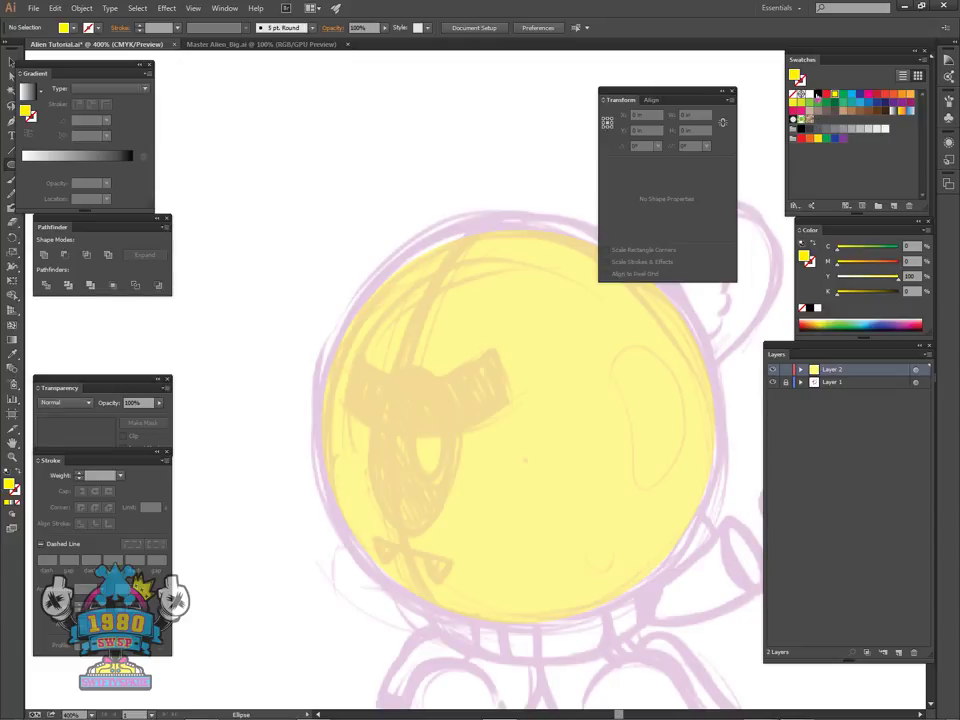
{"action": "left_click", "coordinate": [818, 94]}
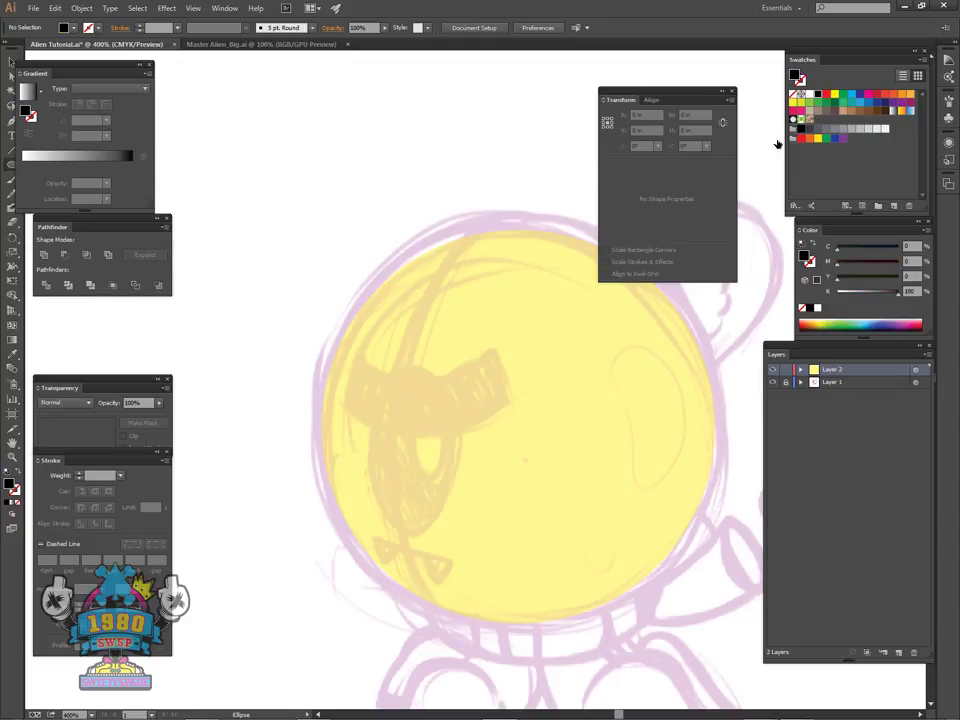
{"action": "left_click", "coordinate": [868, 95]}
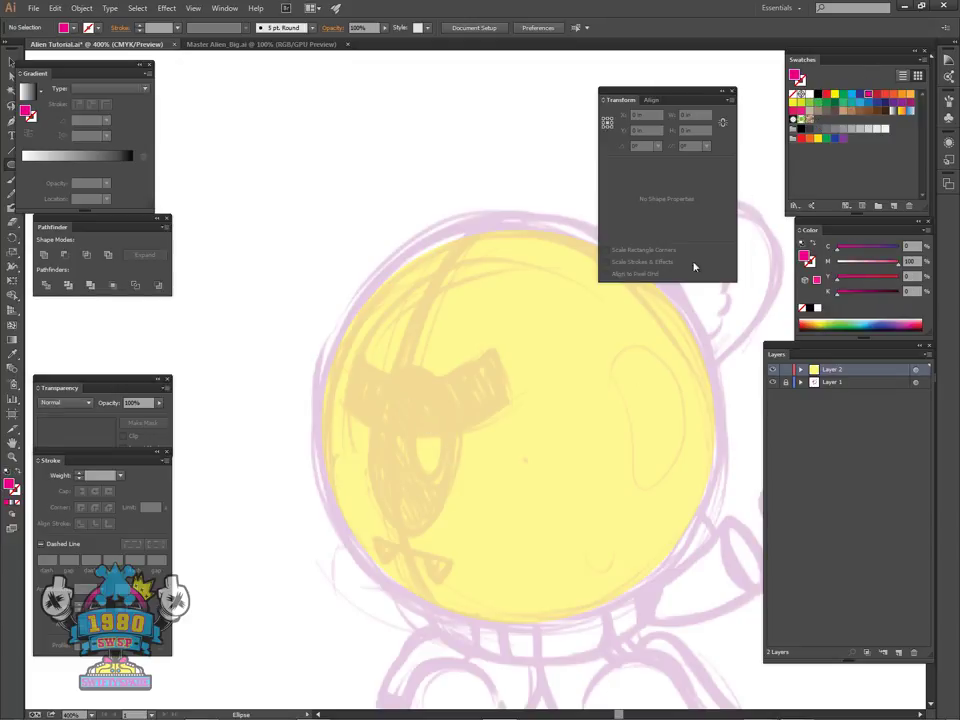
{"action": "left_click_drag", "start_coordinate": [372, 362], "coordinate": [457, 531]}
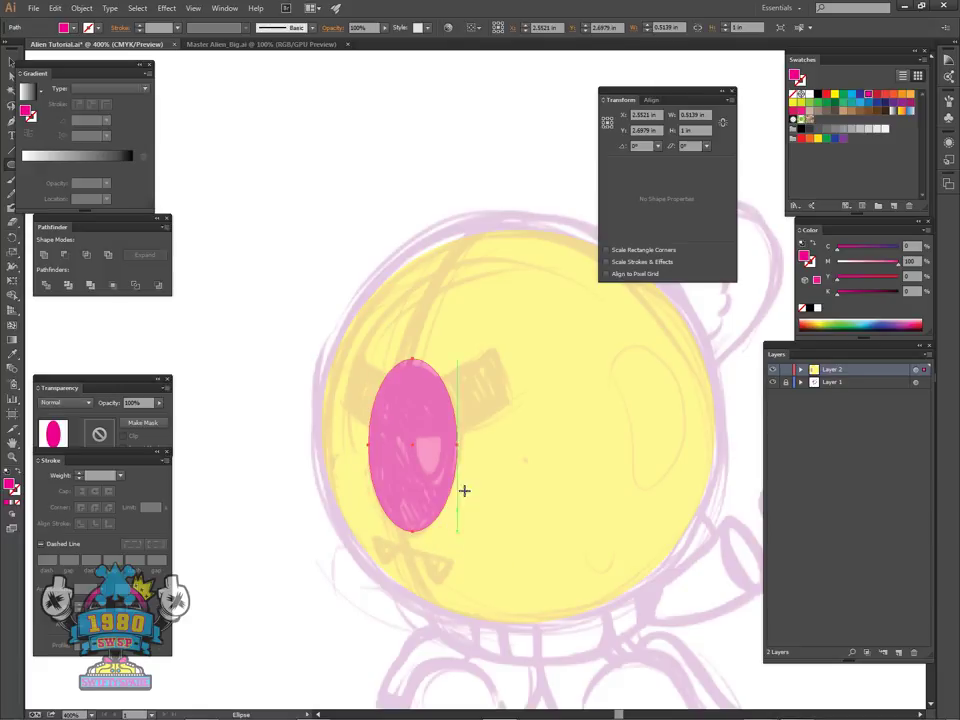
{"action": "left_click", "coordinate": [482, 177], "text": "ctrl"}
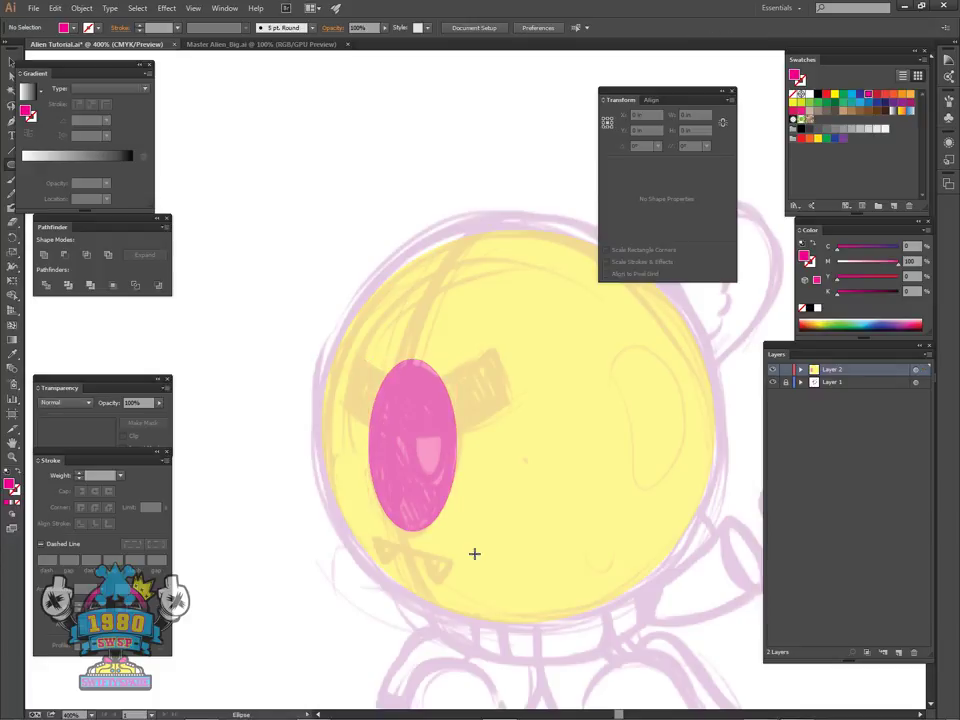
- Start an orange eyebrow shape with the Pen tool, curving its upper edge between the two upper corners and ending in a corner point
{"action": "key", "text": "ctrl+plus"}
{"action": "left_click_drag", "start_coordinate": [540, 458], "coordinate": [558, 500]}
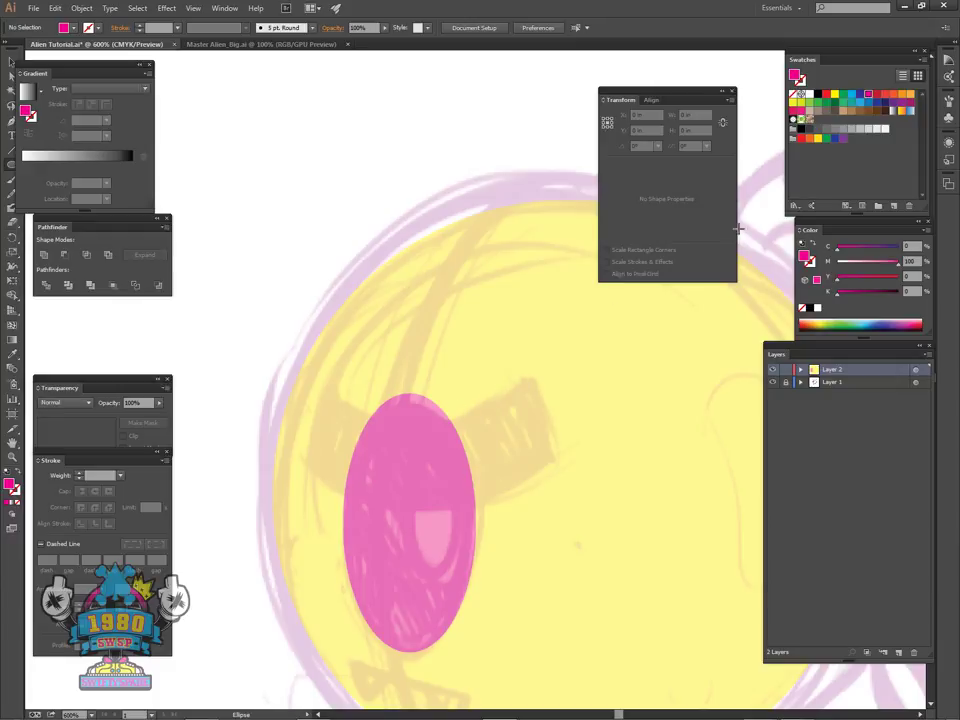
{"action": "left_click", "coordinate": [893, 95]}
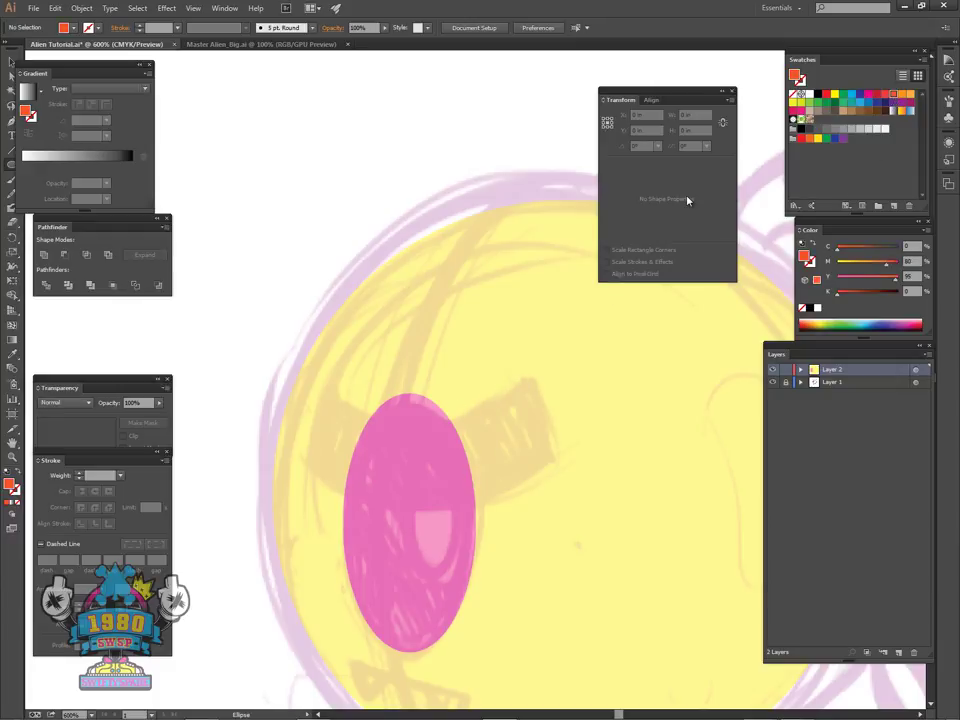
{"action": "key", "text": "p"}
{"action": "left_click", "coordinate": [325, 387]}
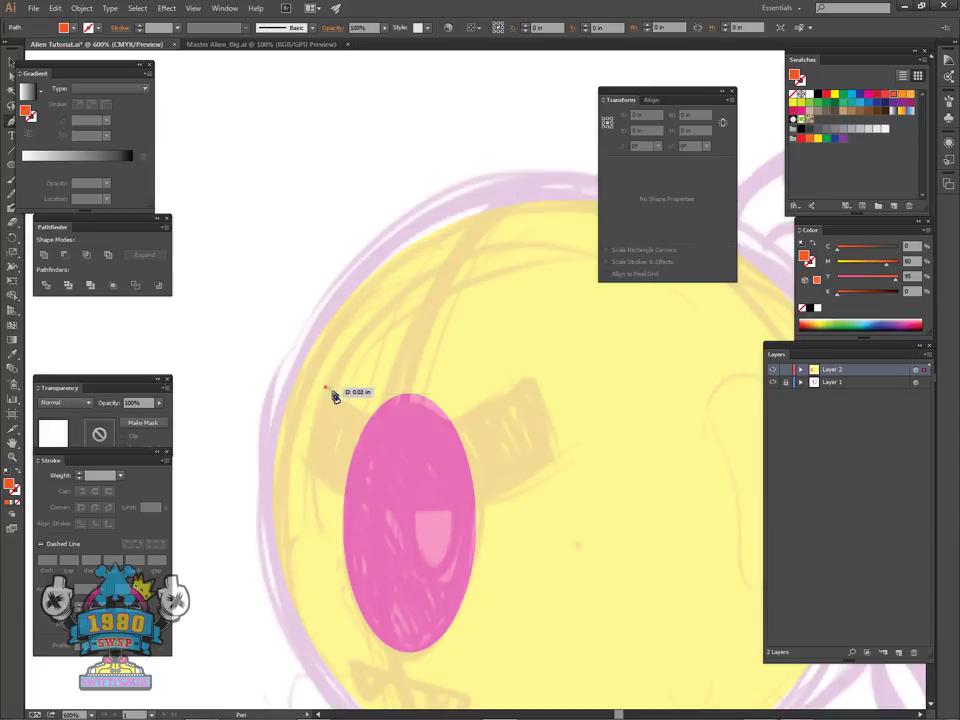
{"action": "left_click", "coordinate": [529, 377]}
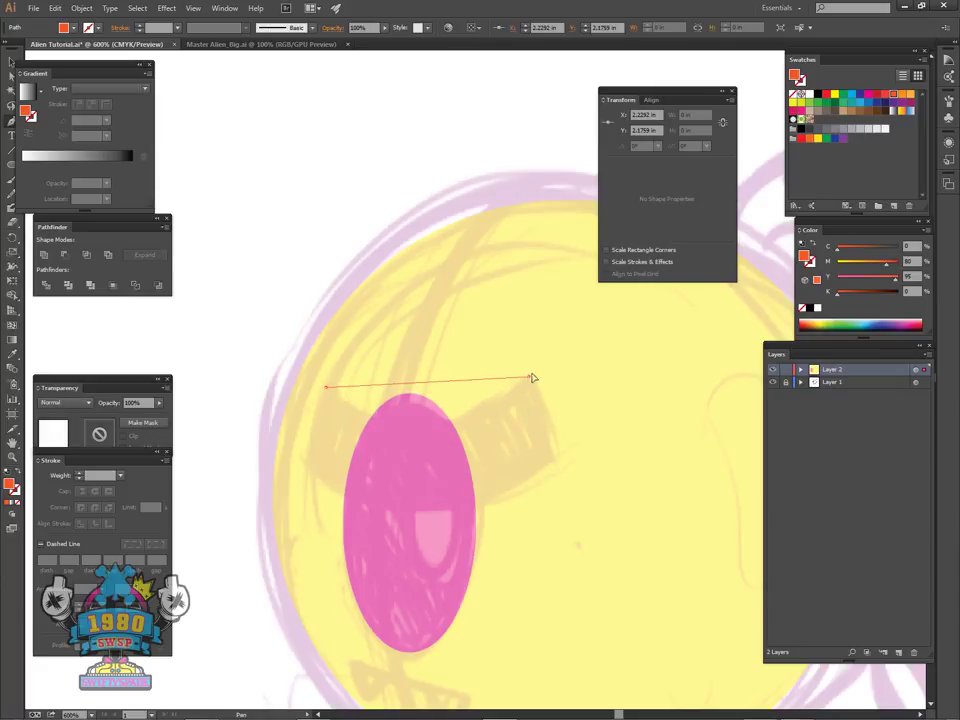
{"action": "left_click_drag", "start_coordinate": [532, 378], "coordinate": [633, 285]}
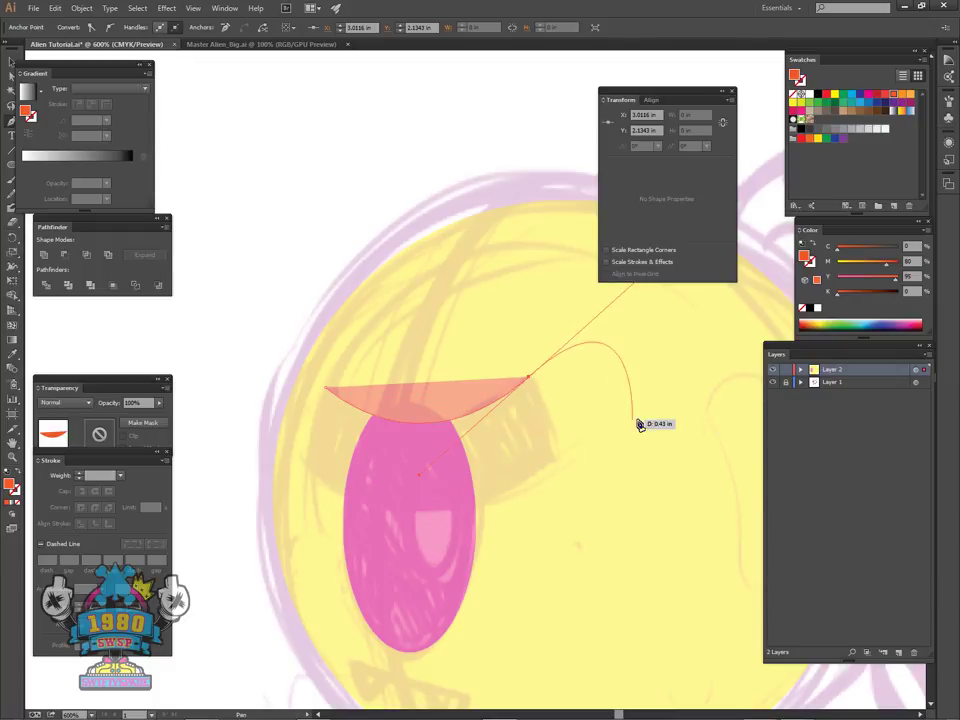
{"action": "left_click", "coordinate": [533, 383]}
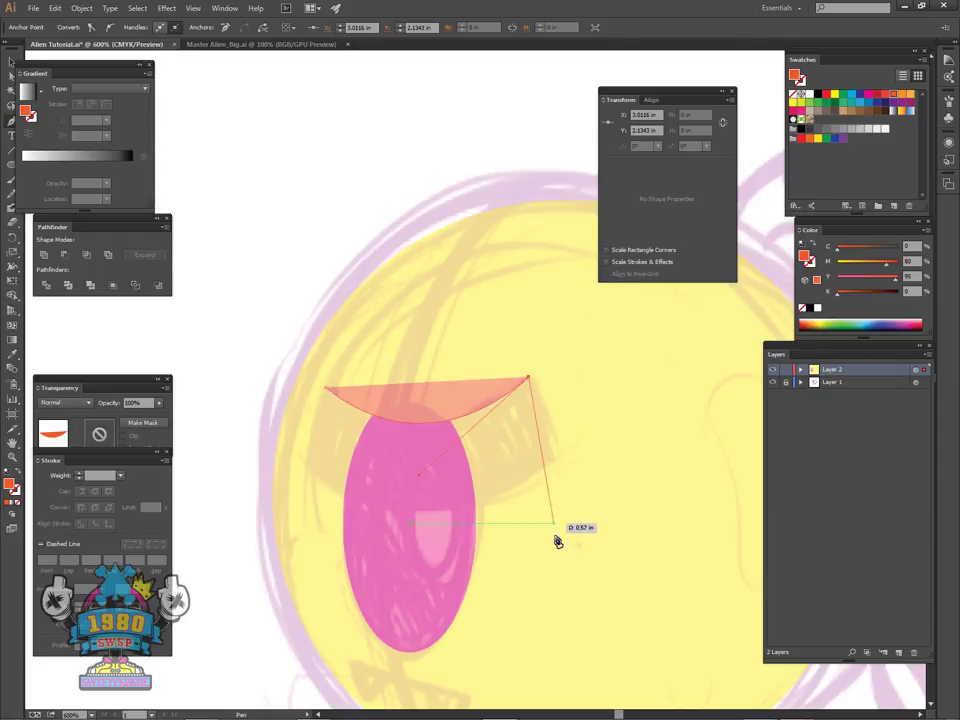
- Trace the eyebrow's curved right end, lower edge and left end, close the path at its starting point and deselect it
{"action": "left_click_drag", "start_coordinate": [558, 461], "coordinate": [557, 506]}
{"action": "left_click", "coordinate": [559, 462]}
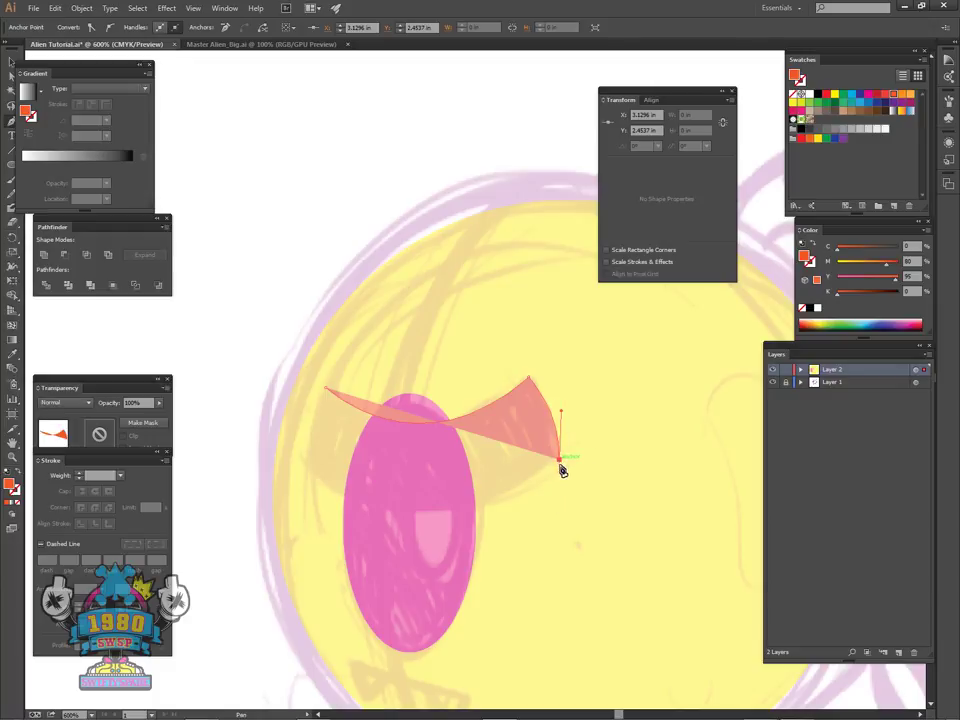
{"action": "left_click", "coordinate": [404, 512]}
{"action": "left_click_drag", "start_coordinate": [404, 512], "coordinate": [318, 506]}
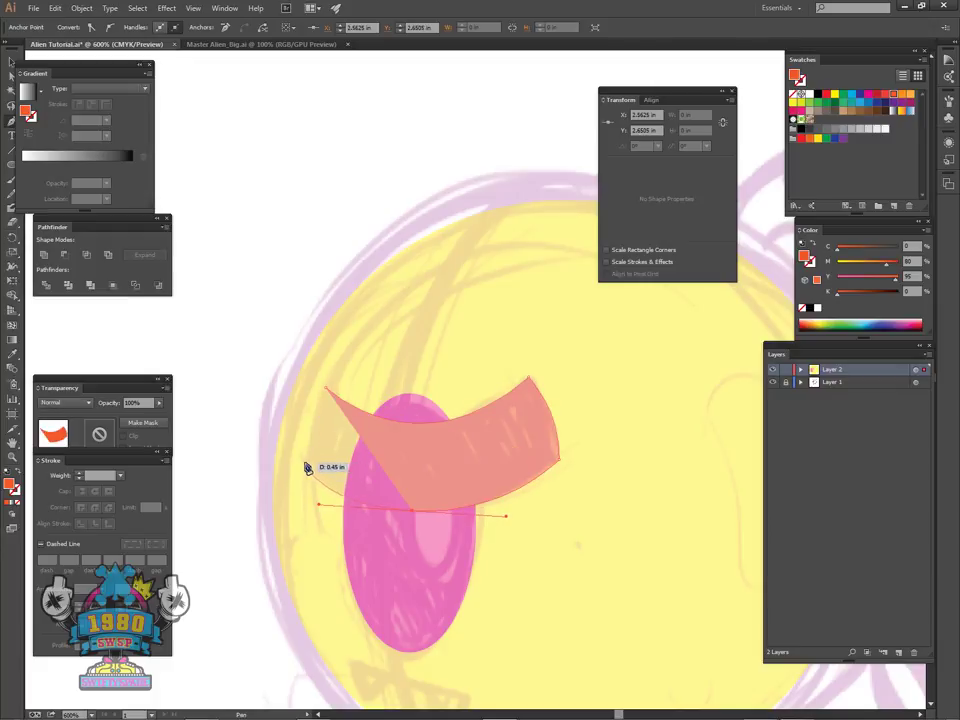
{"action": "left_click_drag", "start_coordinate": [302, 464], "coordinate": [329, 392]}
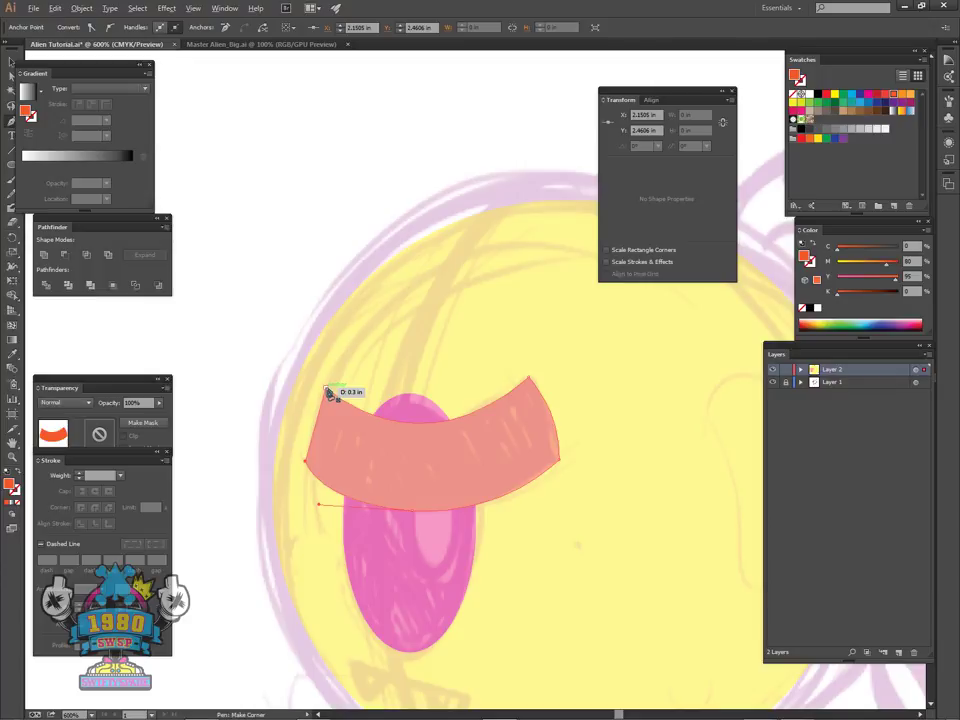
{"action": "left_click_drag", "start_coordinate": [327, 389], "coordinate": [365, 350]}
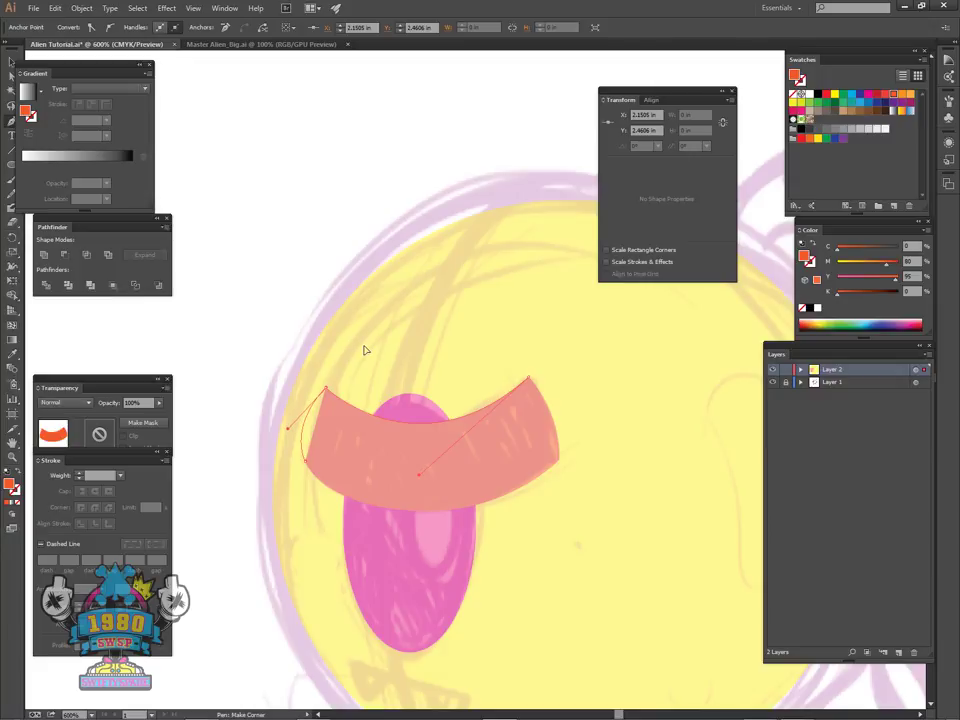
{"action": "left_click", "coordinate": [298, 279], "text": "ctrl"}
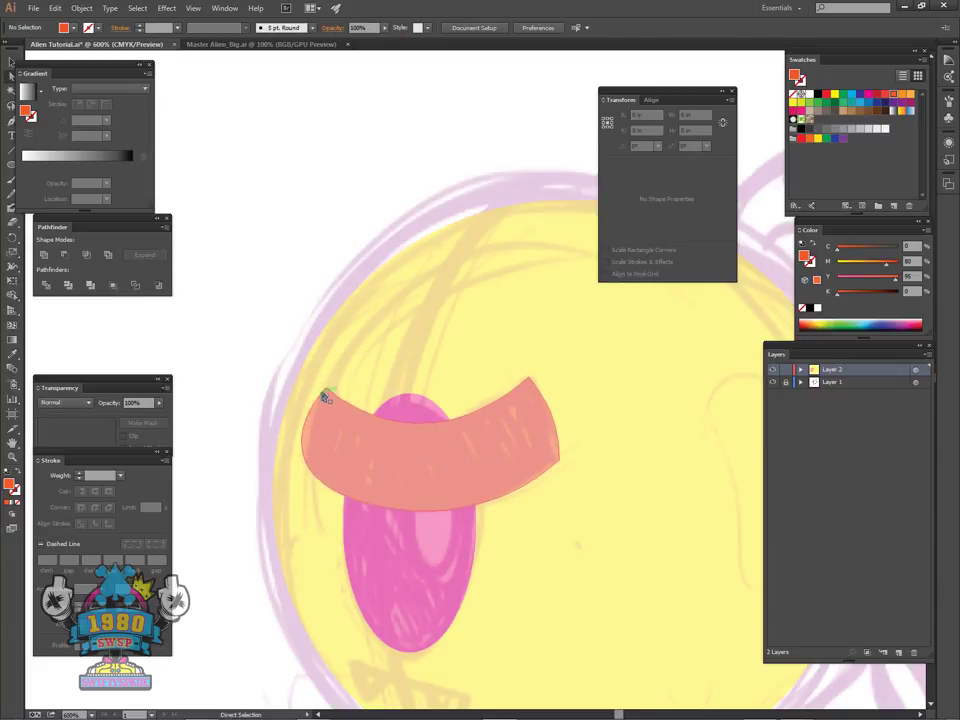
- Try to reshape the eyebrow's upper edge with the Direct Selection tool, undo the change and deselect the path
{"action": "left_click_drag", "start_coordinate": [323, 397], "coordinate": [327, 391]}
{"action": "left_click_drag", "start_coordinate": [327, 391], "coordinate": [322, 398]}
{"action": "left_click", "coordinate": [432, 423]}
{"action": "mouse_move", "coordinate": [407, 424]}
{"action": "left_mouse_down"}
{"action": "mouse_move", "coordinate": [420, 343]}
{"action": "mouse_move", "coordinate": [424, 364]}
{"action": "mouse_move", "coordinate": [455, 366]}
{"action": "mouse_move", "coordinate": [434, 396]}
{"action": "left_mouse_up"}
{"action": "key", "text": "ctrl+z"}
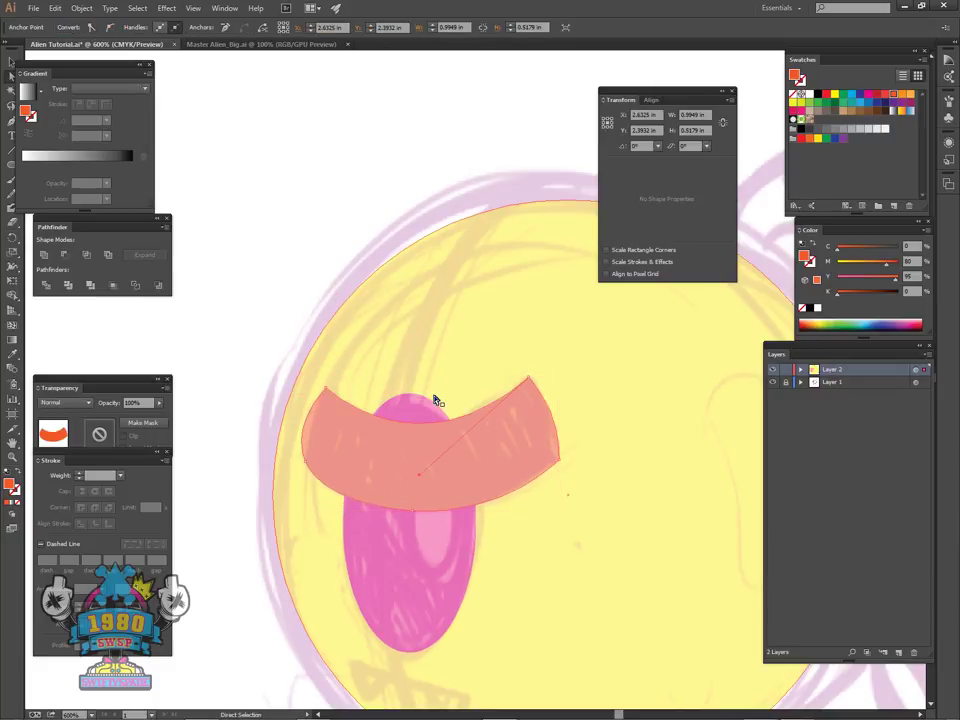
{"action": "left_click", "coordinate": [217, 469], "text": "ctrl"}
{"action": "key", "text": "ctrl+minus"}
{"action": "key", "text": "ctrl+minus"}
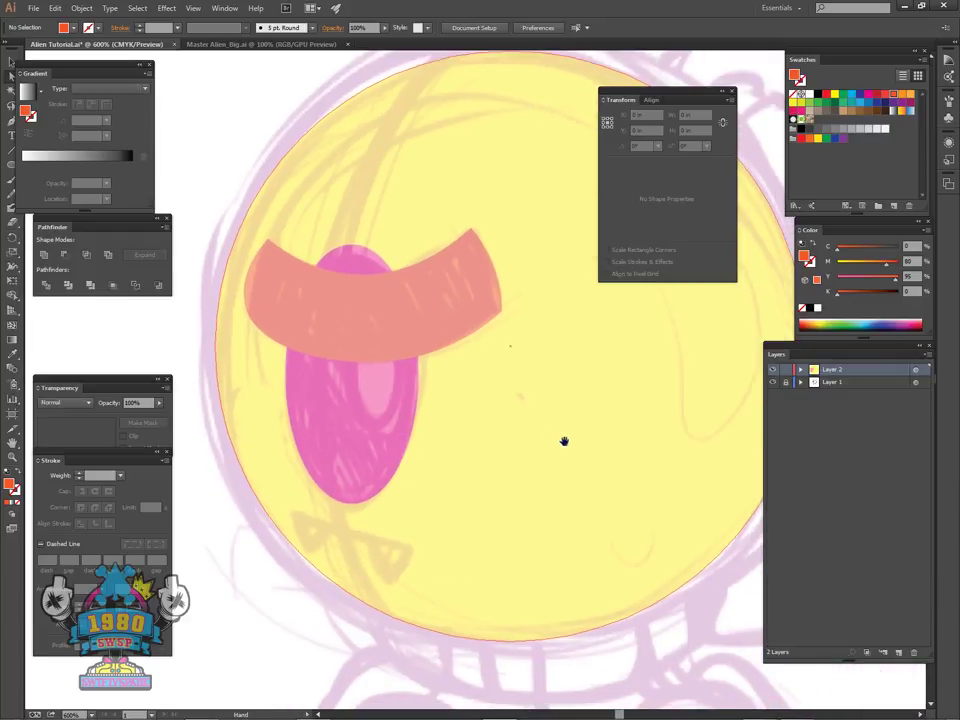
{"action": "left_click_drag", "start_coordinate": [675, 454], "coordinate": [616, 487]}
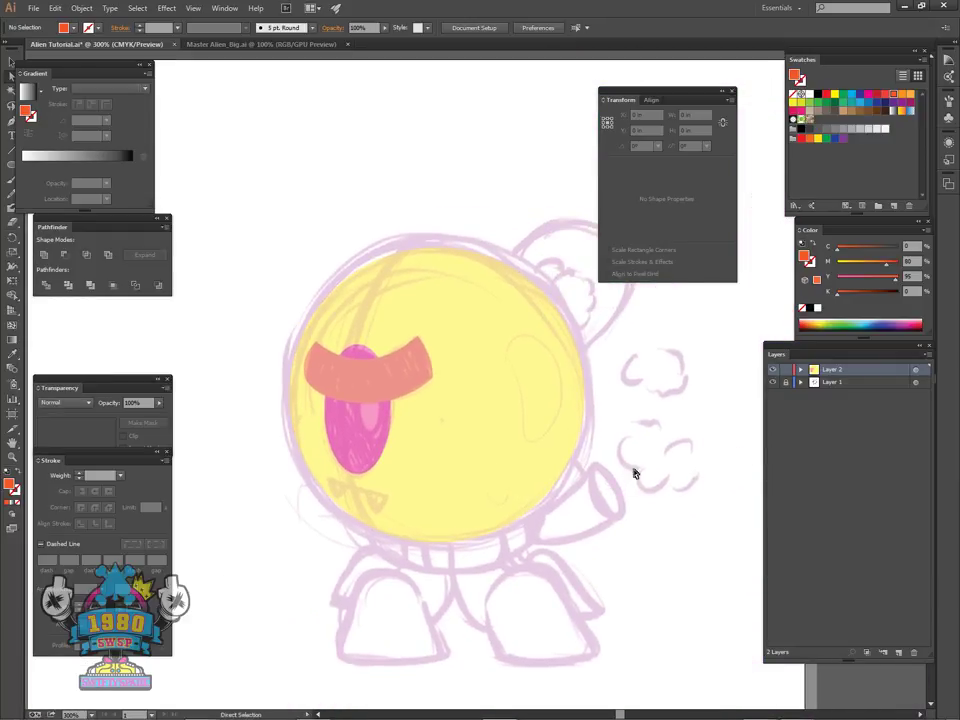
{"action": "key", "text": "ctrl+plus"}
{"action": "key", "text": "ctrl+plus"}
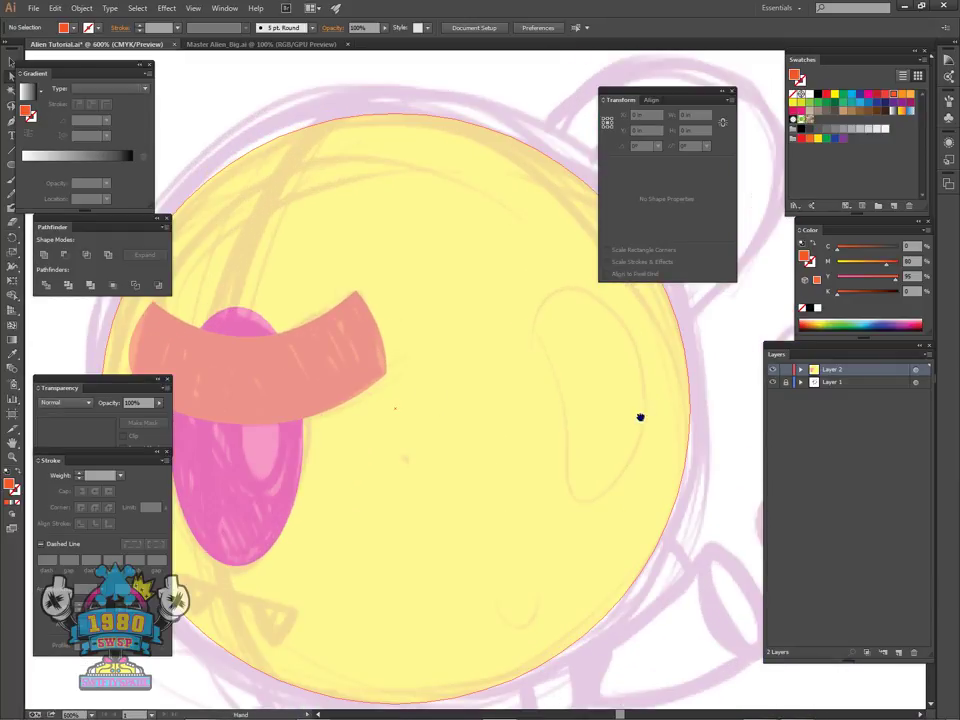
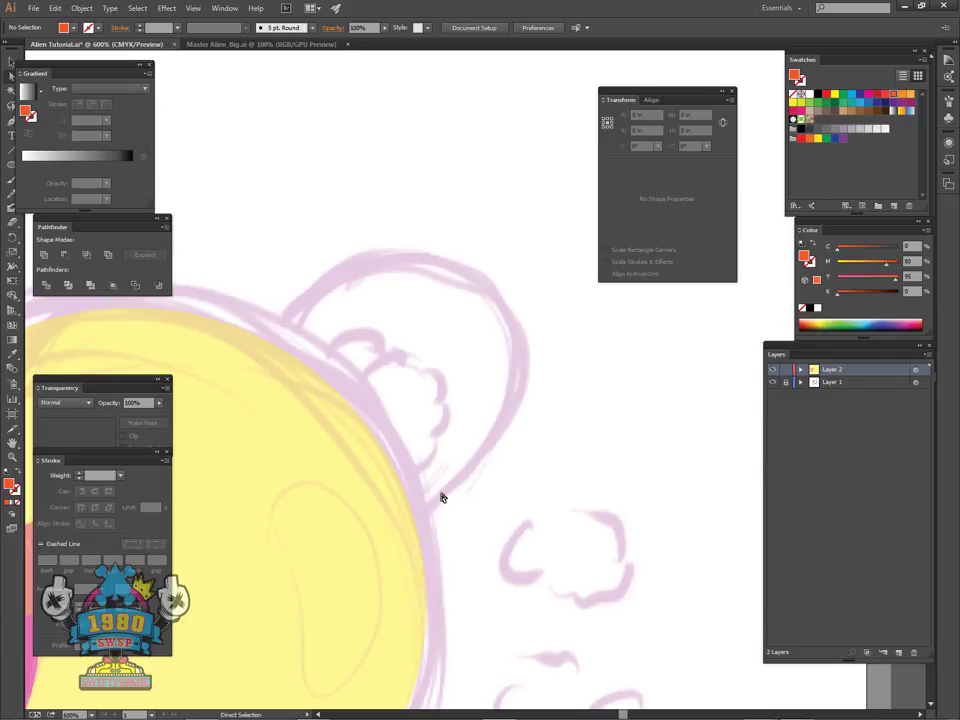
- Draw an orange circle about 0.76 in across beside the sketched ear, on the empty canvas, and deselect it
{"action": "key", "text": "l"}
{"action": "scroll", "coordinate": [560, 450], "scroll_direction": "right", "scroll_amount": 3}
{"action": "scroll", "coordinate": [560, 450], "scroll_direction": "down", "scroll_amount": 1}
{"action": "left_click_drag", "start_coordinate": [463, 304], "coordinate": [566, 364]}
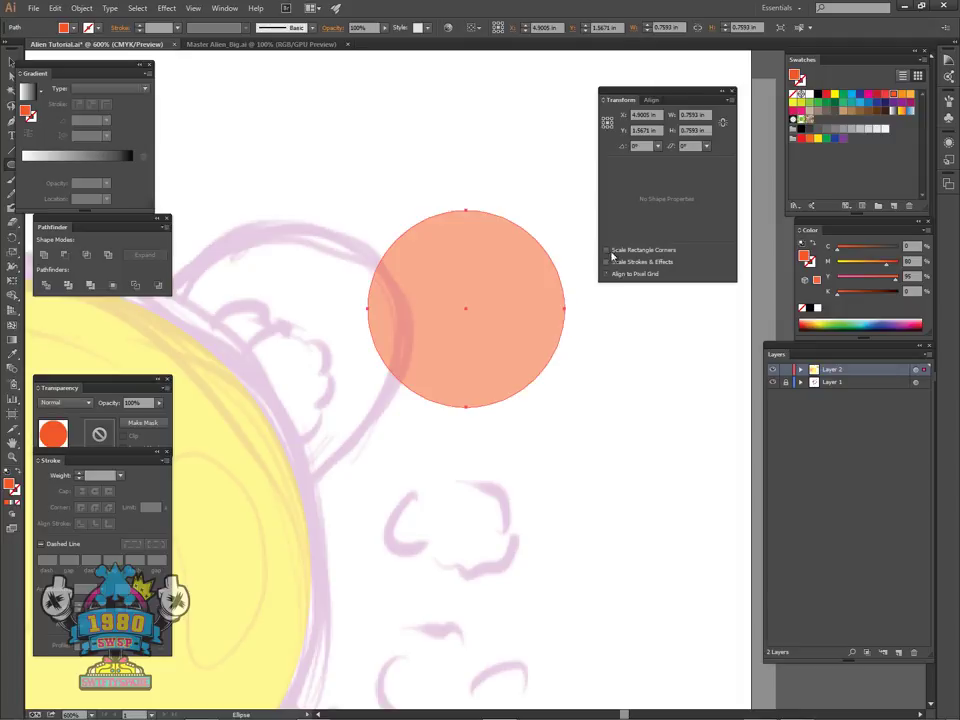
{"action": "left_click", "coordinate": [592, 348], "text": "ctrl"}
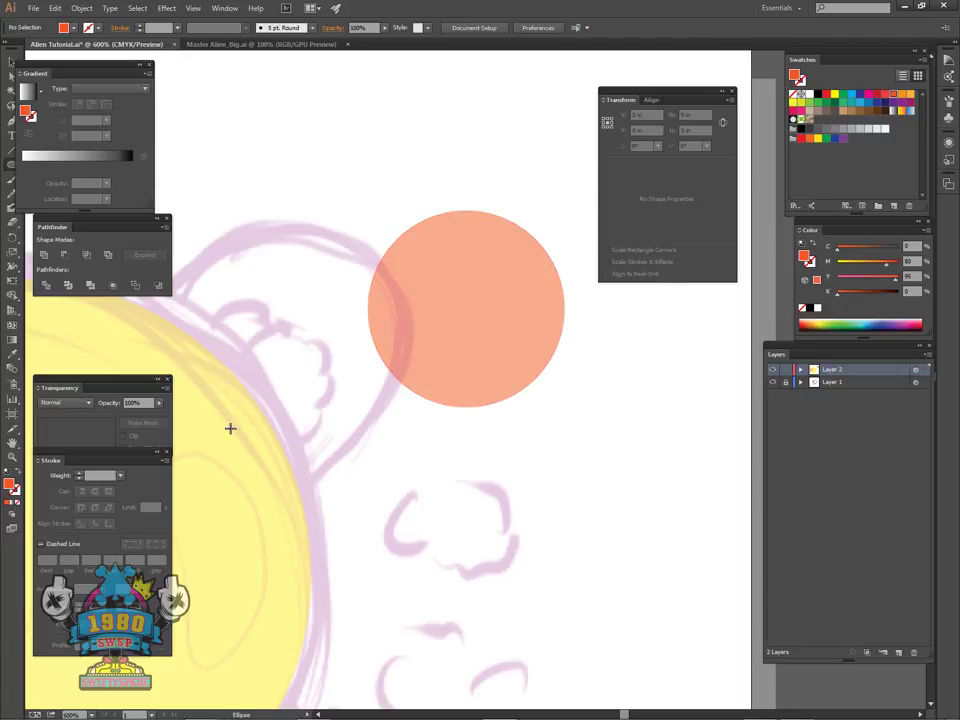
- Tear off the shape tools as a floating toolbar and place it directly below the Pathfinder panel
{"action": "left_click_drag", "start_coordinate": [80, 70], "coordinate": [117, 70]}
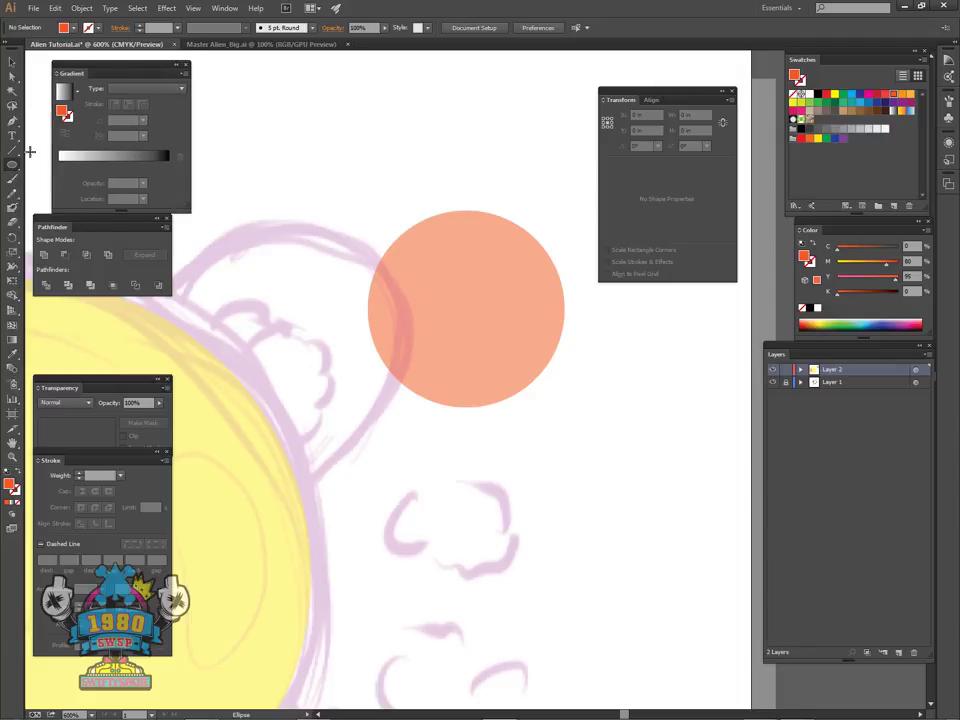
{"action": "left_click_drag", "start_coordinate": [12, 165], "coordinate": [141, 195]}
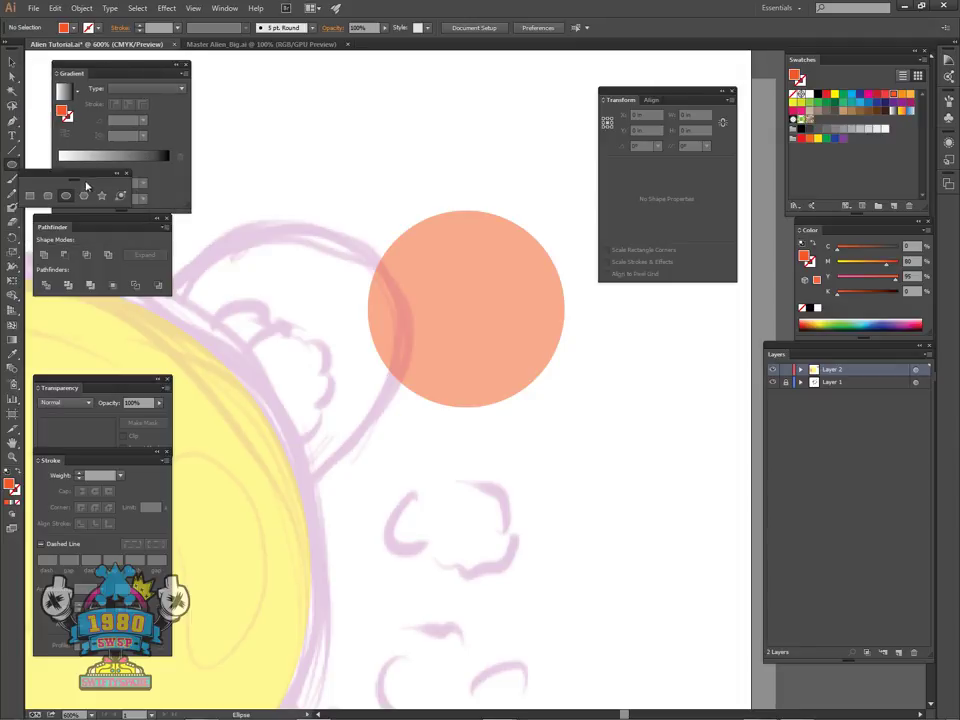
{"action": "left_click_drag", "start_coordinate": [78, 181], "coordinate": [86, 303]}
- Draw a rectangle about 0.76 by 0.64 in downward from the circle's middle and unite both shapes into one ear shape
{"action": "left_click", "coordinate": [44, 323]}
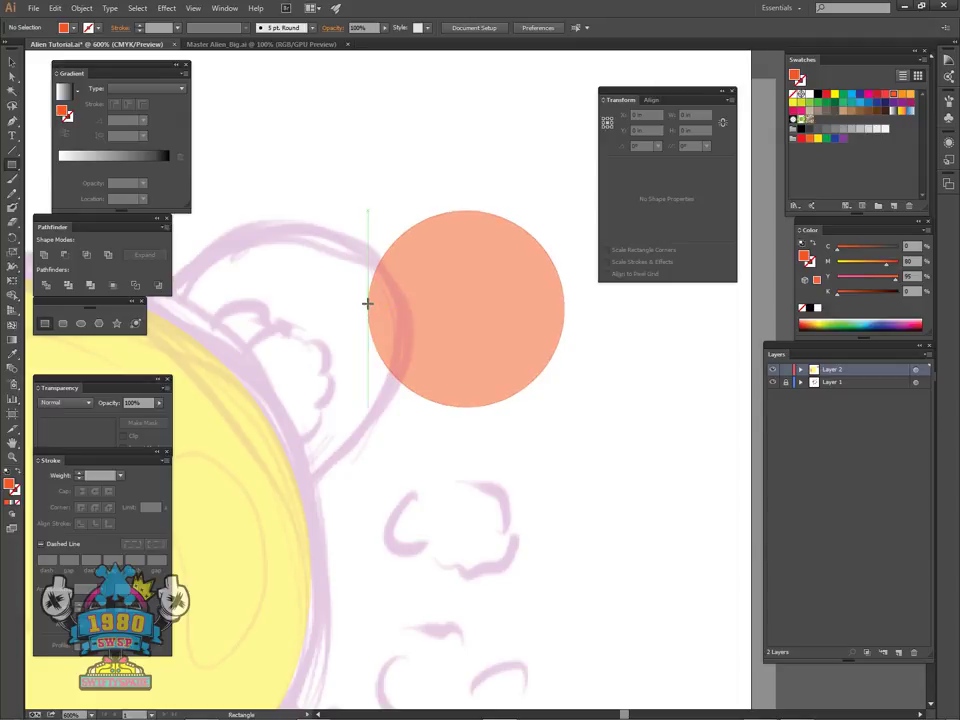
{"action": "left_click_drag", "start_coordinate": [368, 309], "coordinate": [563, 476]}
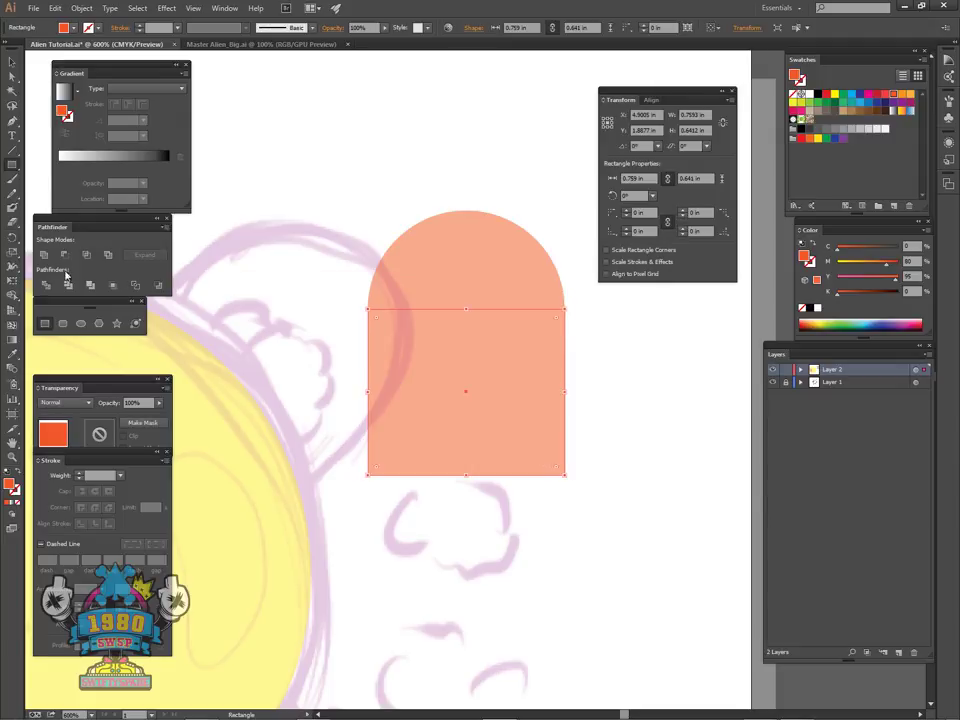
{"action": "left_click", "coordinate": [13, 63]}
{"action": "left_click_drag", "start_coordinate": [325, 213], "coordinate": [475, 425]}
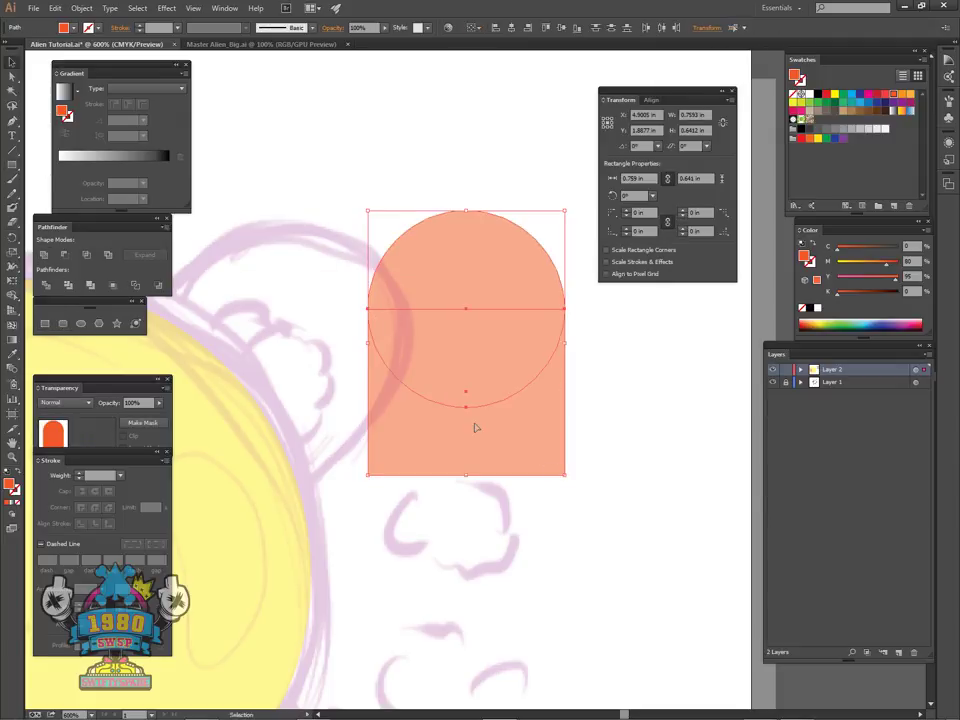
{"action": "left_click", "coordinate": [44, 257]}
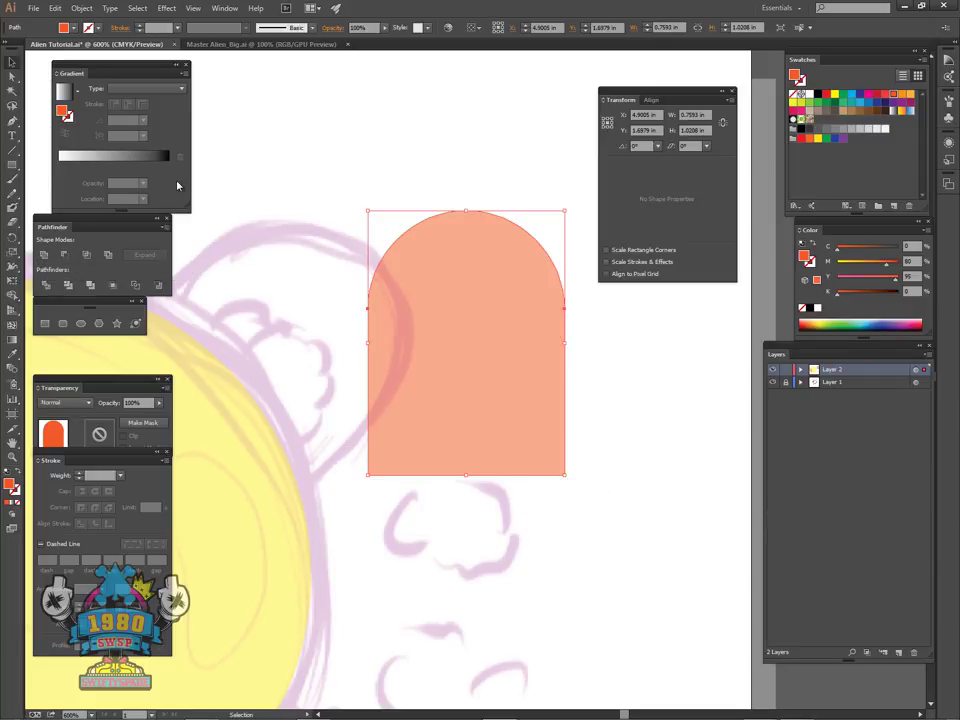
{"action": "left_click", "coordinate": [622, 479]}
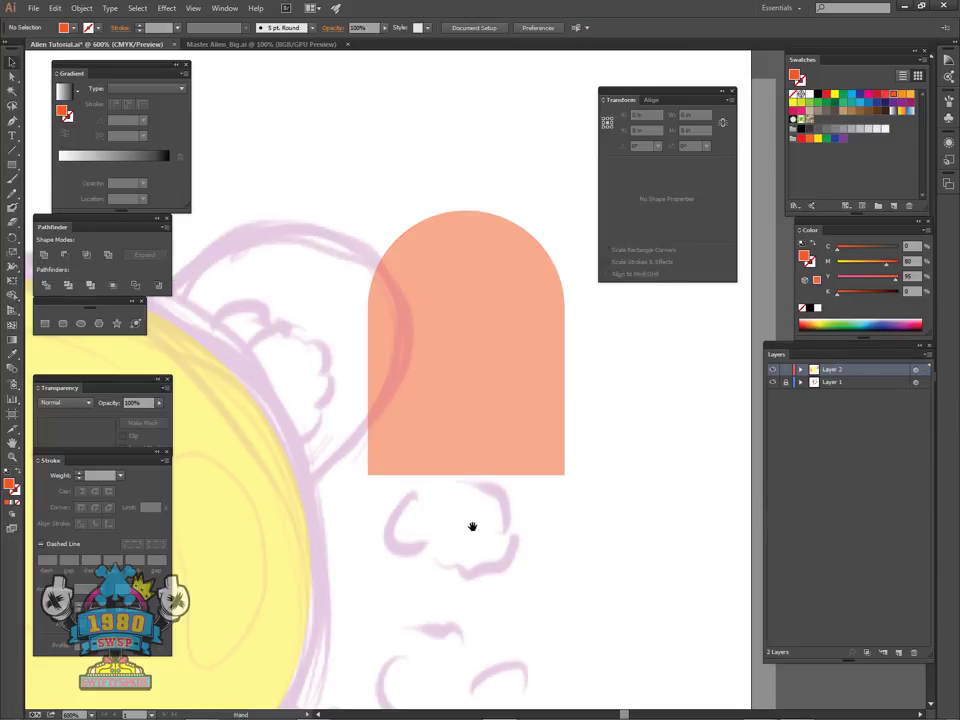
- Rotate the orange ear shape diagonally and place it over the sketched ear at the head's upper right
{"action": "left_click_drag", "start_coordinate": [472, 527], "coordinate": [551, 573]}
{"action": "left_click", "coordinate": [616, 486]}
{"action": "scroll", "coordinate": [660, 486], "scroll_direction": "down", "scroll_amount": 2}
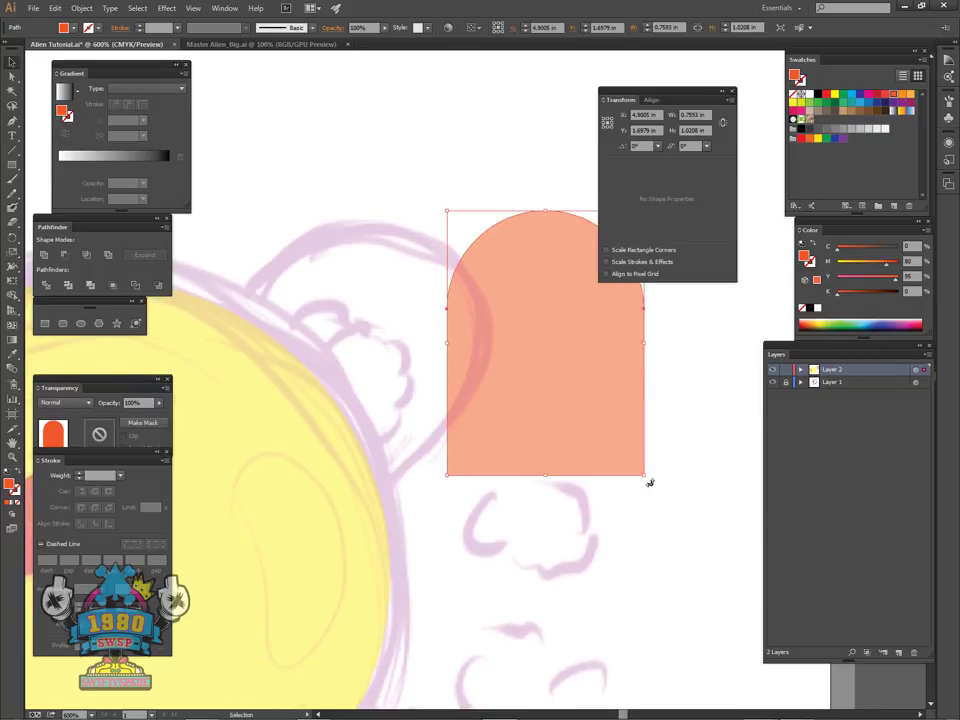
{"action": "left_click_drag", "start_coordinate": [647, 481], "coordinate": [466, 512]}
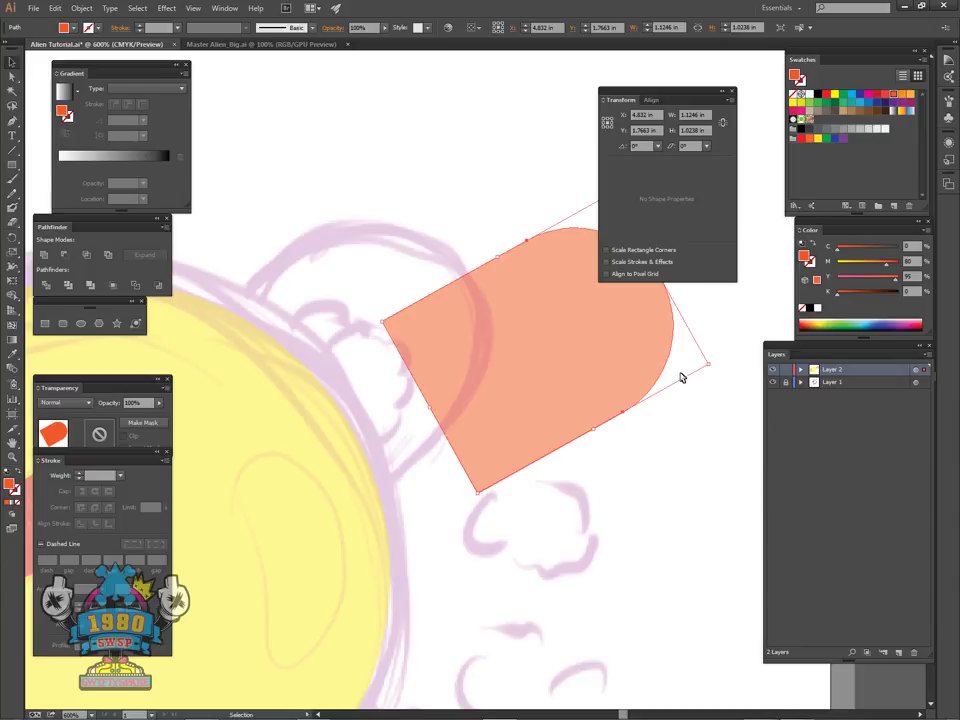
{"action": "left_click_drag", "start_coordinate": [592, 376], "coordinate": [380, 381]}
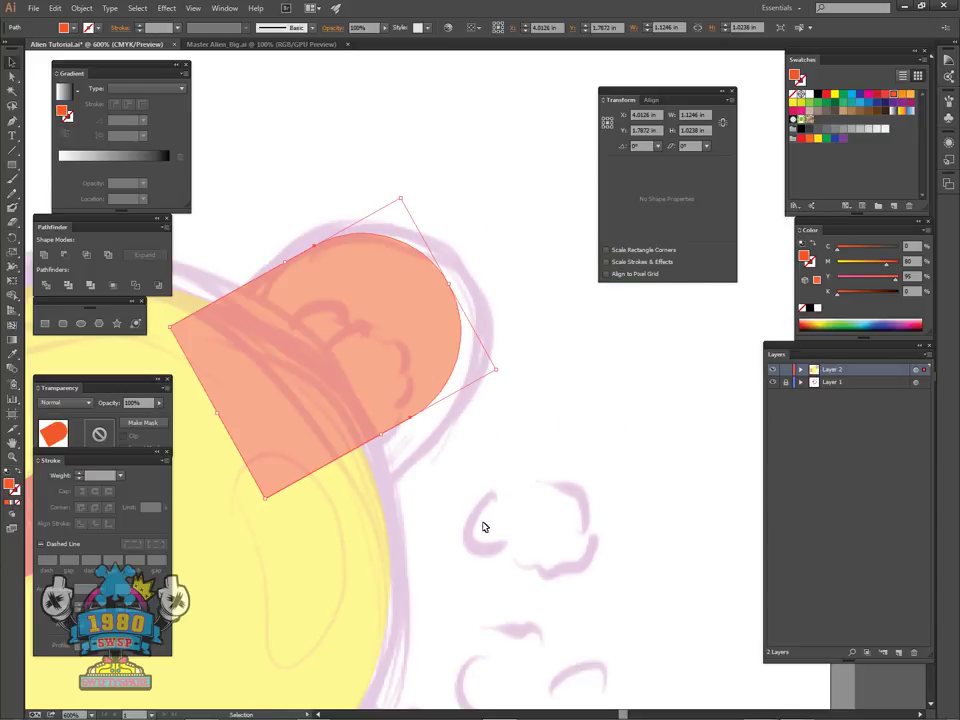
{"action": "left_click_drag", "start_coordinate": [479, 518], "coordinate": [574, 521]}
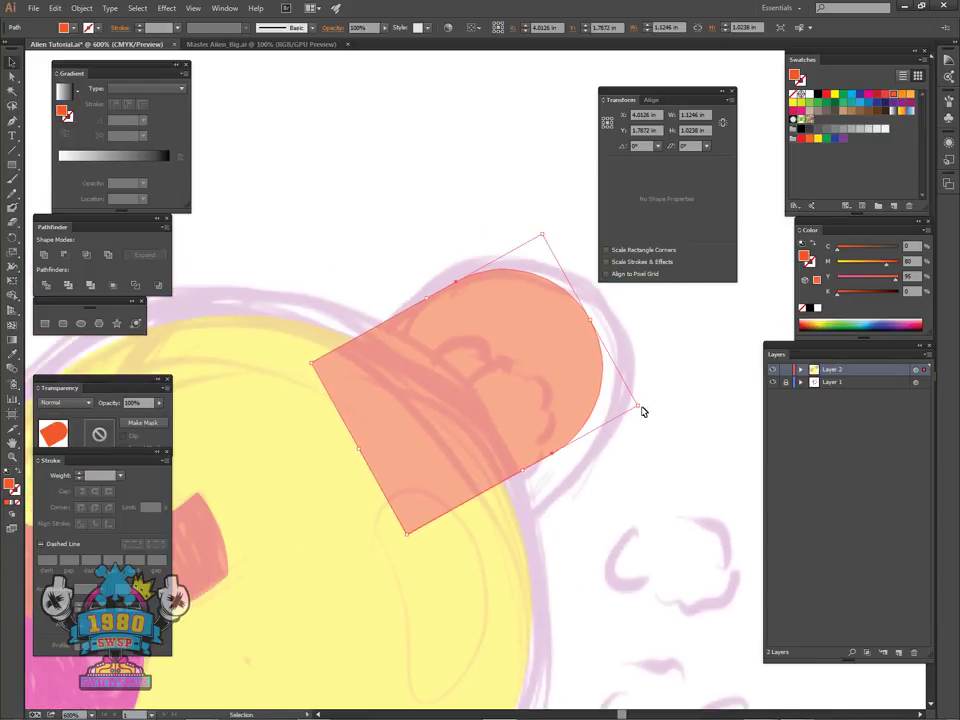
{"action": "left_click_drag", "start_coordinate": [642, 408], "coordinate": [635, 350]}
{"action": "left_click_drag", "start_coordinate": [551, 390], "coordinate": [573, 390]}
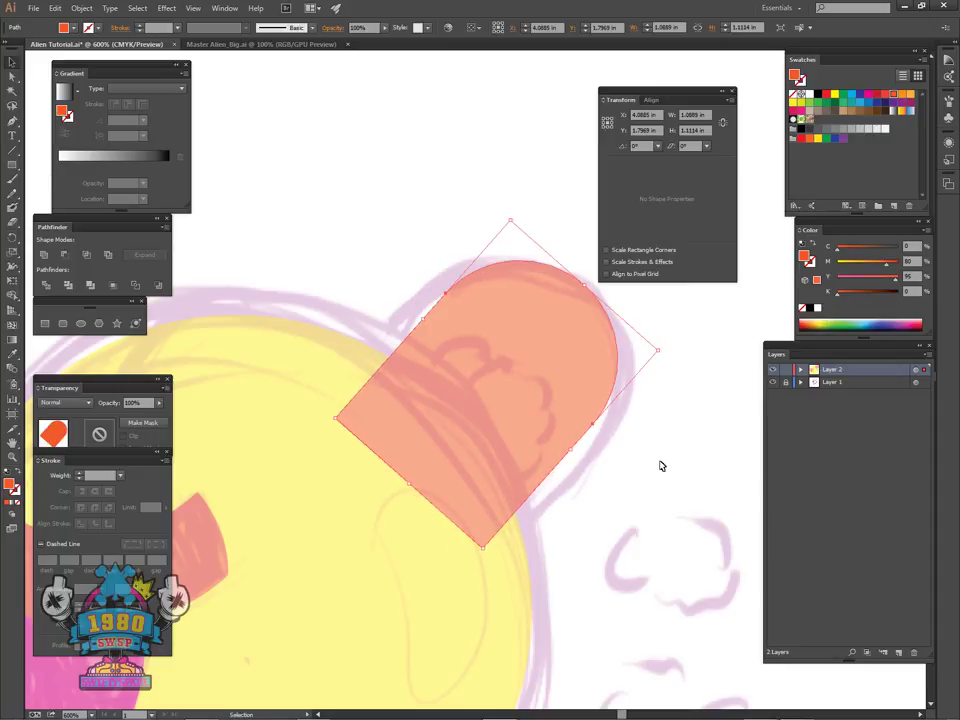
- Send the orange ear shape behind the yellow head and deselect it
{"action": "left_click", "coordinate": [661, 463]}
{"action": "left_click_drag", "start_coordinate": [620, 441], "coordinate": [566, 341]}
{"action": "key", "text": "a"}
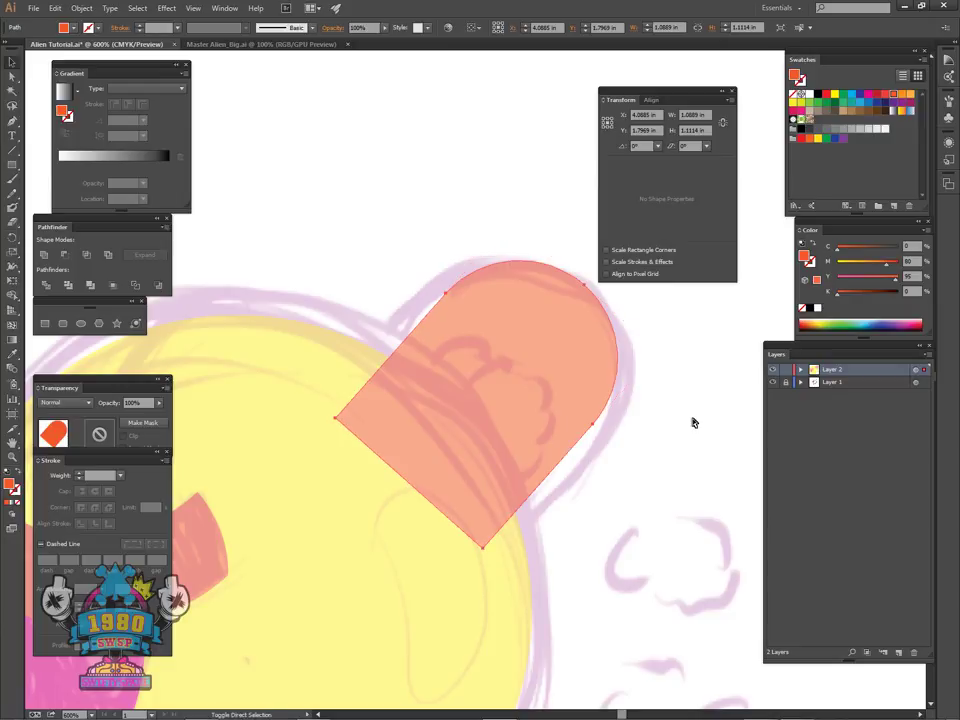
{"action": "key", "text": "ctrl+shift+["}
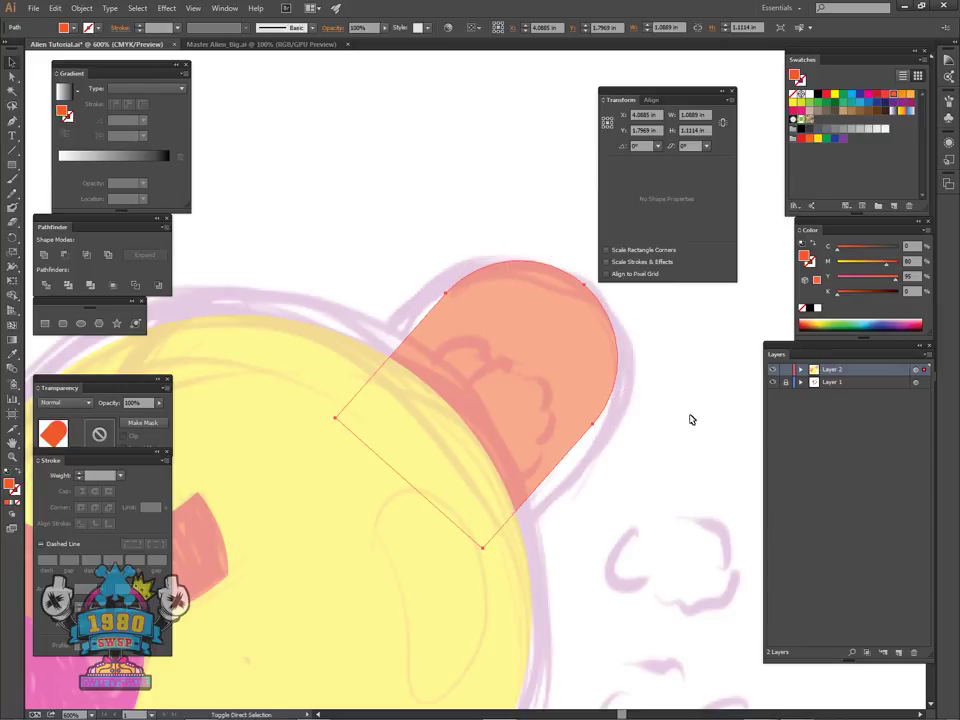
{"action": "left_click", "coordinate": [650, 467]}
- Widen the ear shape slightly and fine-tune its rotation and position to match the sketched ear
{"action": "key", "text": "ctrl+minus"}
{"action": "key", "text": "ctrl+minus"}
{"action": "key", "text": "ctrl+minus"}
{"action": "key", "text": "ctrl+minus"}
{"action": "key", "text": "ctrl+plus"}
{"action": "key", "text": "ctrl+plus"}
{"action": "key", "text": "ctrl+plus"}
{"action": "mouse_move", "coordinate": [594, 458]}
{"action": "left_mouse_down"}
{"action": "mouse_move", "coordinate": [602, 489]}
{"action": "mouse_move", "coordinate": [574, 497]}
{"action": "mouse_move", "coordinate": [606, 540]}
{"action": "mouse_move", "coordinate": [604, 478]}
{"action": "left_mouse_up"}
{"action": "left_click", "coordinate": [568, 456]}
{"action": "left_click", "coordinate": [607, 516]}
{"action": "left_click", "coordinate": [561, 446]}
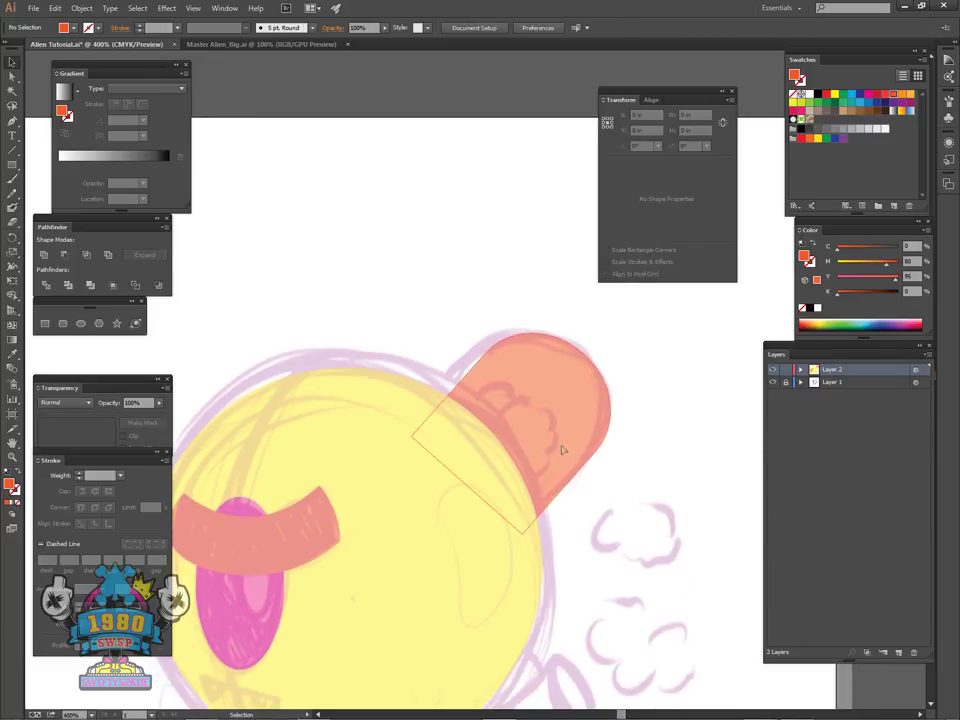
{"action": "left_click_drag", "start_coordinate": [645, 400], "coordinate": [651, 393]}
{"action": "left_click_drag", "start_coordinate": [580, 435], "coordinate": [575, 428]}
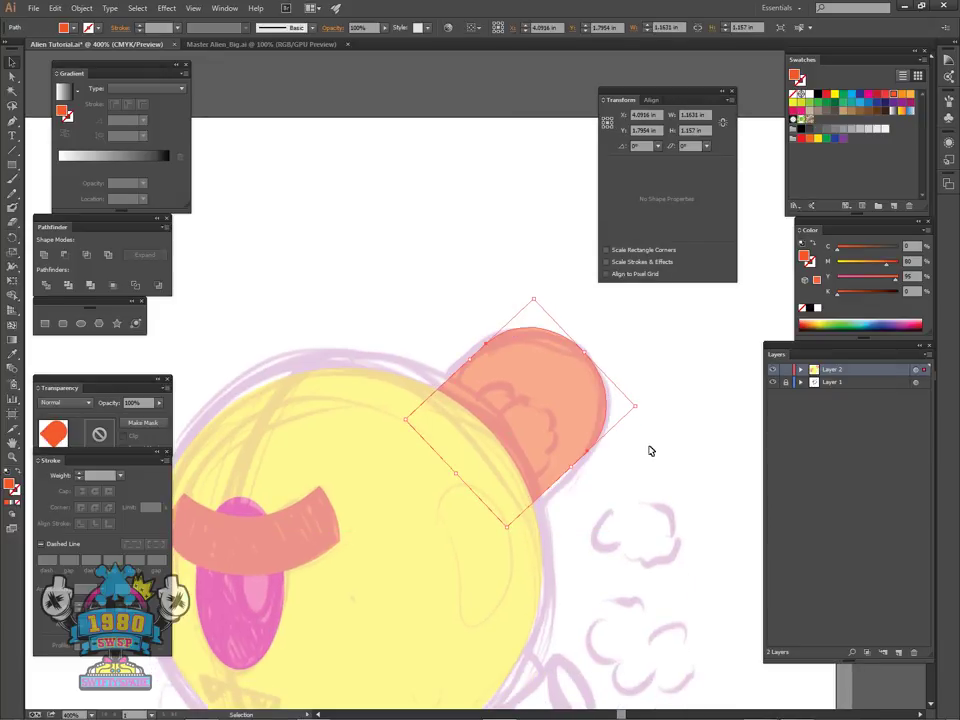
{"action": "left_click", "coordinate": [649, 449]}
- Draw an orange ellipse about 1.42 by 0.84 in over the sketched body and send it behind the yellow head
{"action": "left_click_drag", "start_coordinate": [593, 580], "coordinate": [649, 413]}
{"action": "left_click_drag", "start_coordinate": [606, 564], "coordinate": [625, 471]}
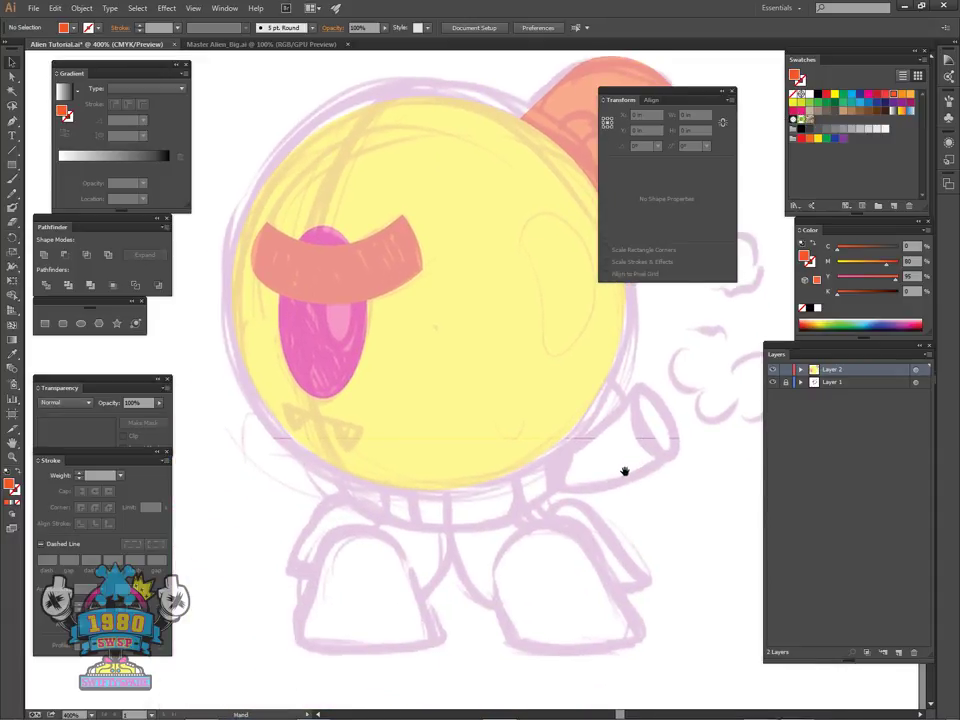
{"action": "left_click", "coordinate": [330, 466]}
{"action": "left_click", "coordinate": [419, 530]}
{"action": "key", "text": "l"}
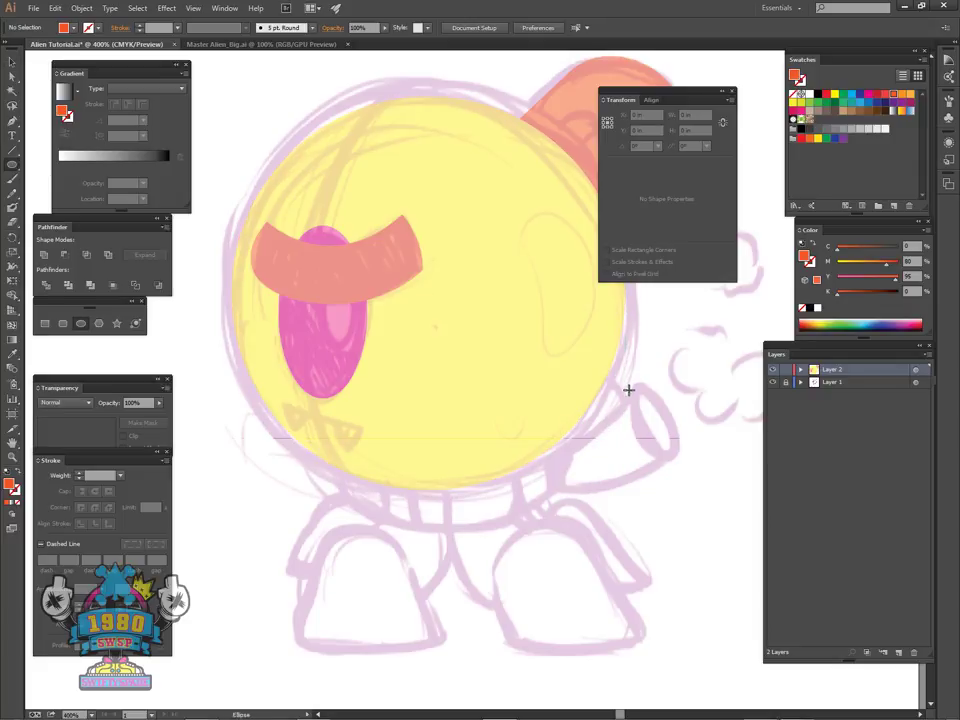
{"action": "mouse_move", "coordinate": [434, 440]}
{"action": "left_mouse_down"}
{"action": "mouse_move", "coordinate": [675, 538]}
{"action": "mouse_move", "coordinate": [683, 552]}
{"action": "mouse_move", "coordinate": [643, 549]}
{"action": "mouse_move", "coordinate": [570, 495]}
{"action": "mouse_move", "coordinate": [572, 526]}
{"action": "left_mouse_up"}
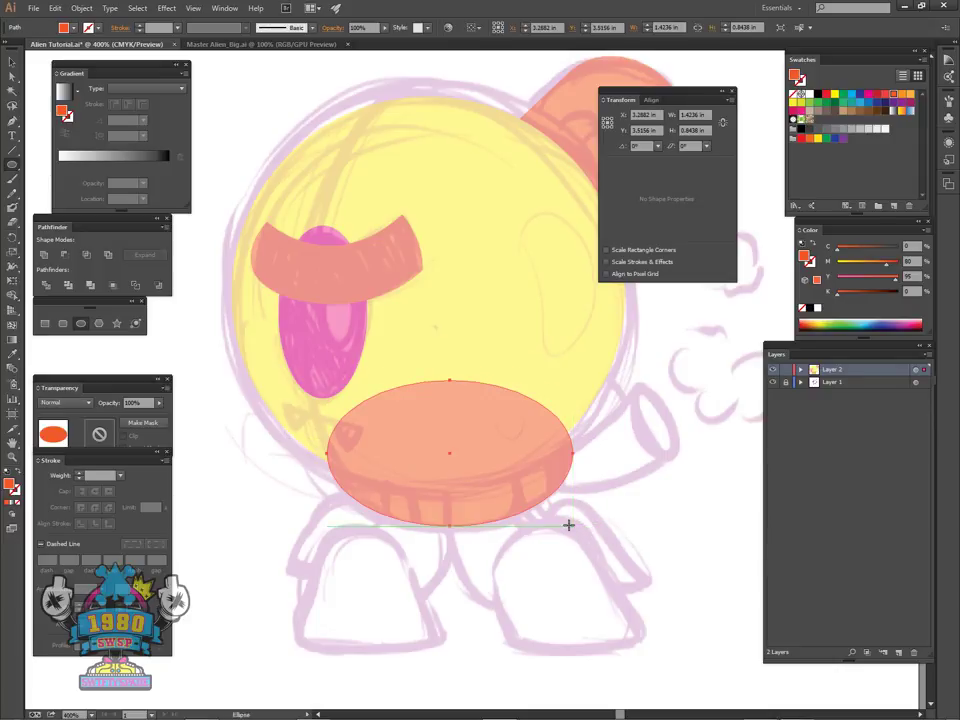
{"action": "key", "text": "v"}
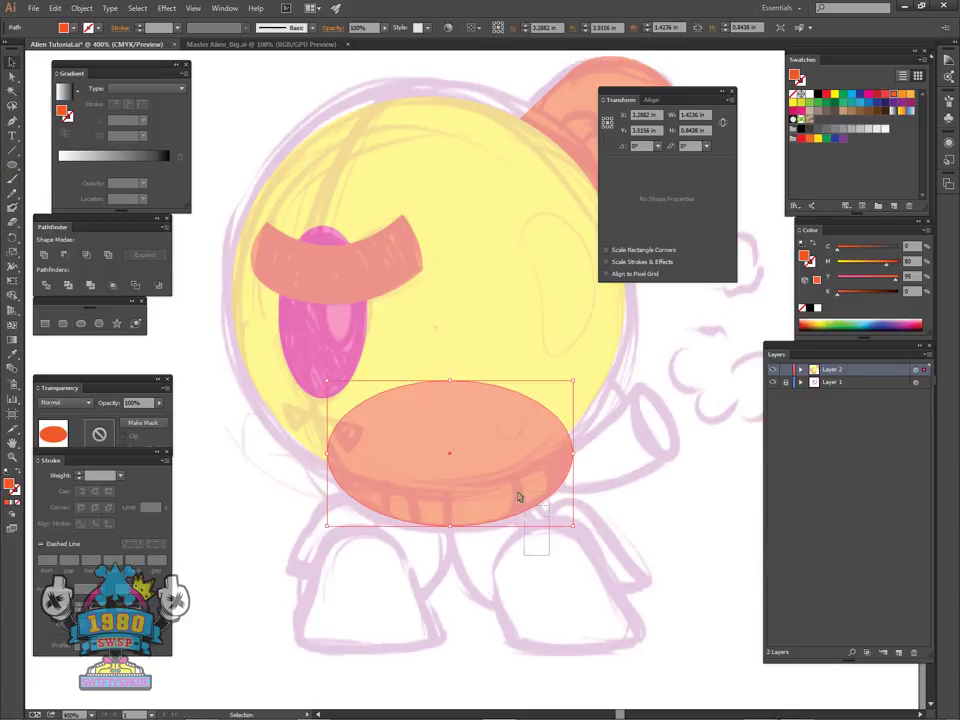
{"action": "key", "text": "ctrl+shift+bracketleft"}
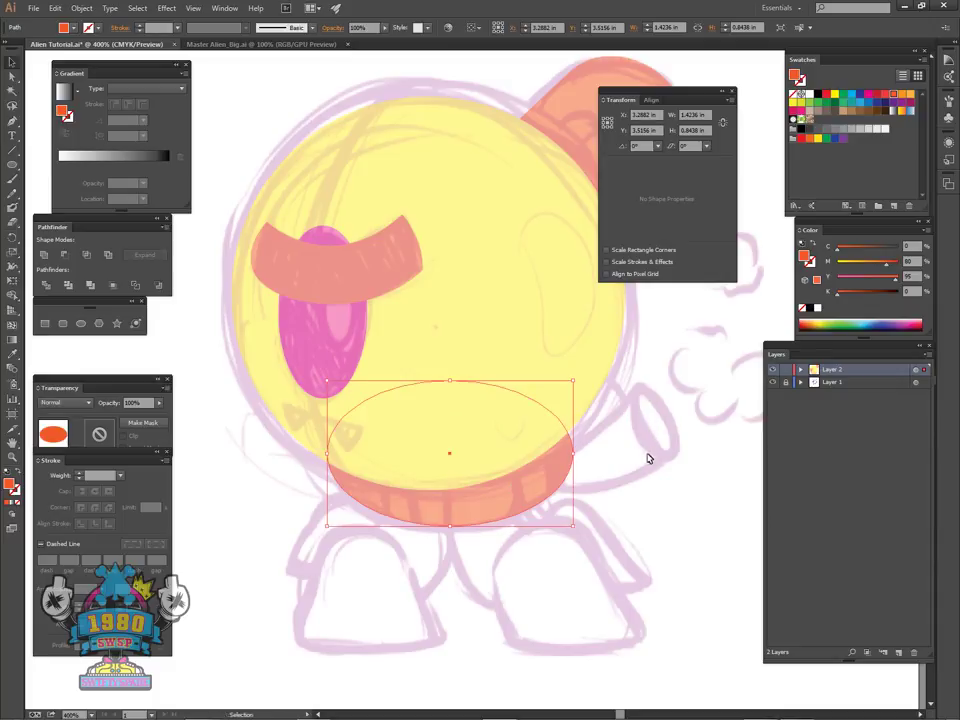
{"action": "left_click", "coordinate": [650, 455]}
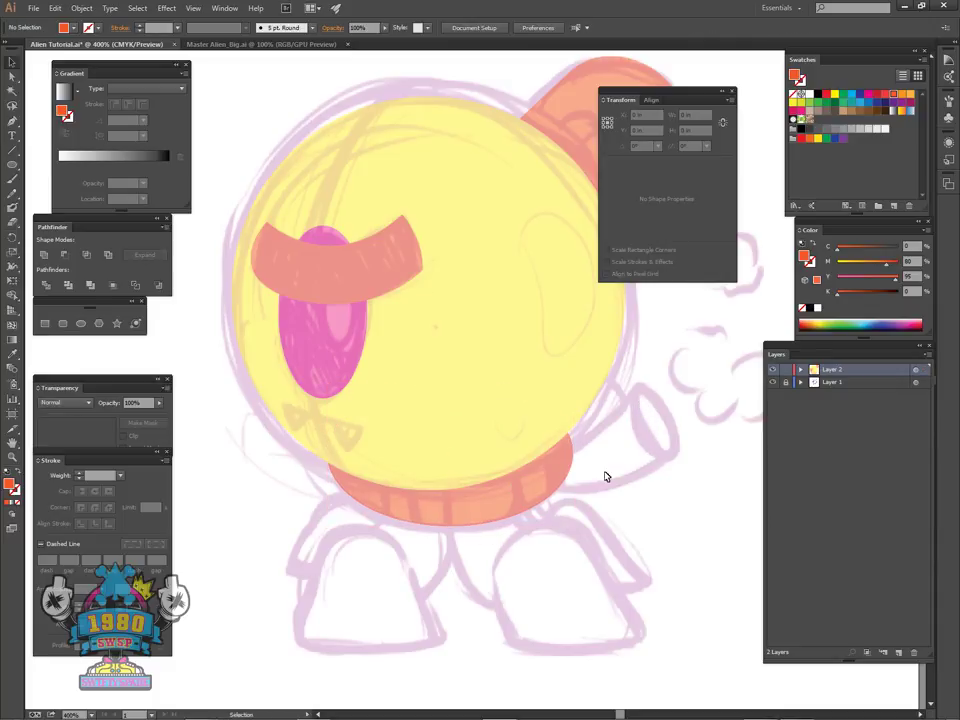
- With a dark green fill, start the right leg with the Pen tool, curving from the body's centre to the foot's lower inner corner
{"action": "scroll", "coordinate": [588, 569], "scroll_direction": "down", "scroll_amount": 3}
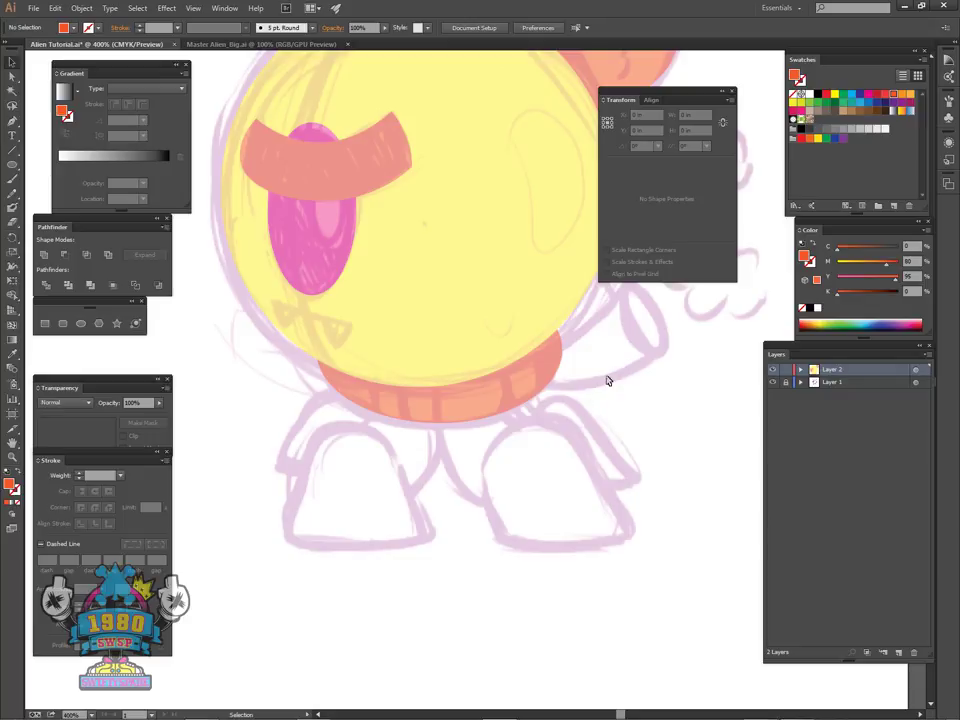
{"action": "scroll", "coordinate": [606, 386], "scroll_direction": "up", "scroll_amount": 2}
{"action": "scroll", "coordinate": [570, 473], "scroll_direction": "down", "scroll_amount": 2}
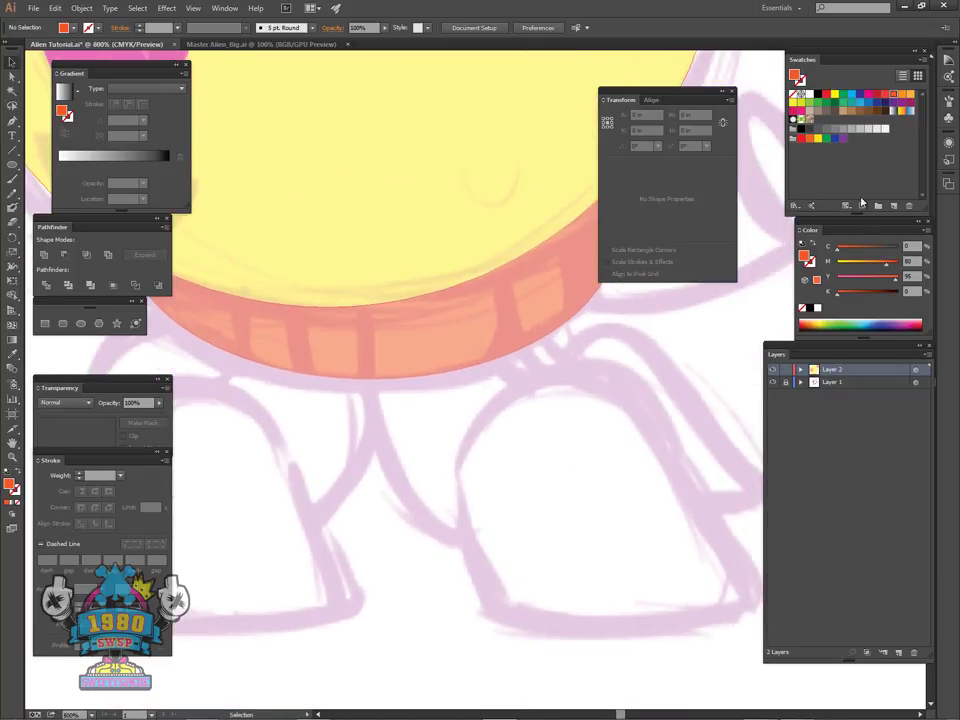
{"action": "left_click", "coordinate": [834, 106]}
{"action": "key", "text": "p"}
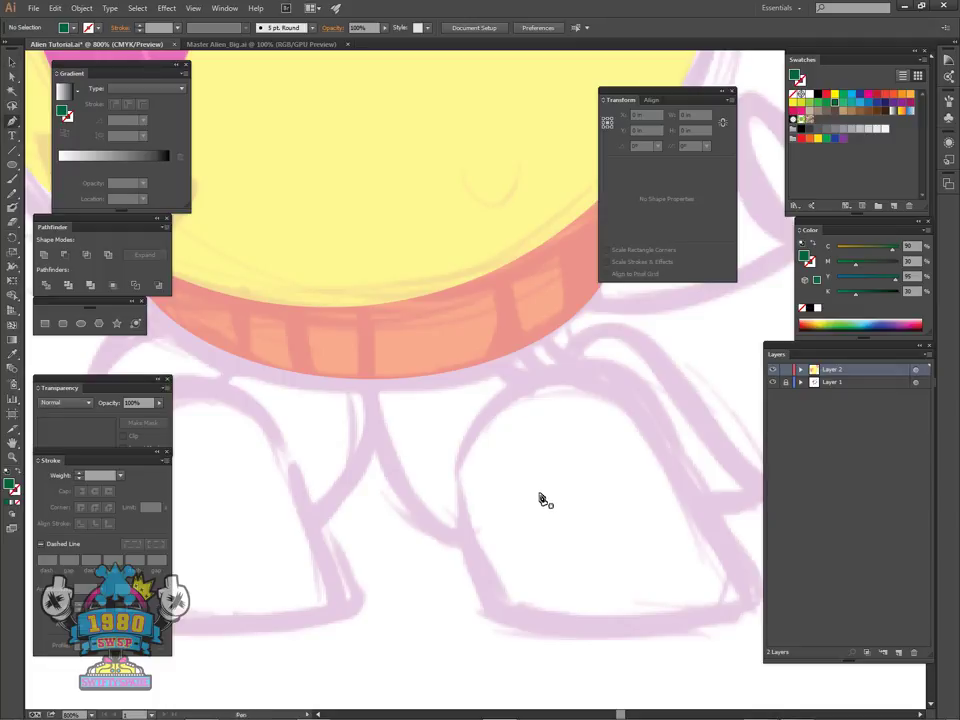
{"action": "left_click_drag", "start_coordinate": [527, 516], "coordinate": [550, 466]}
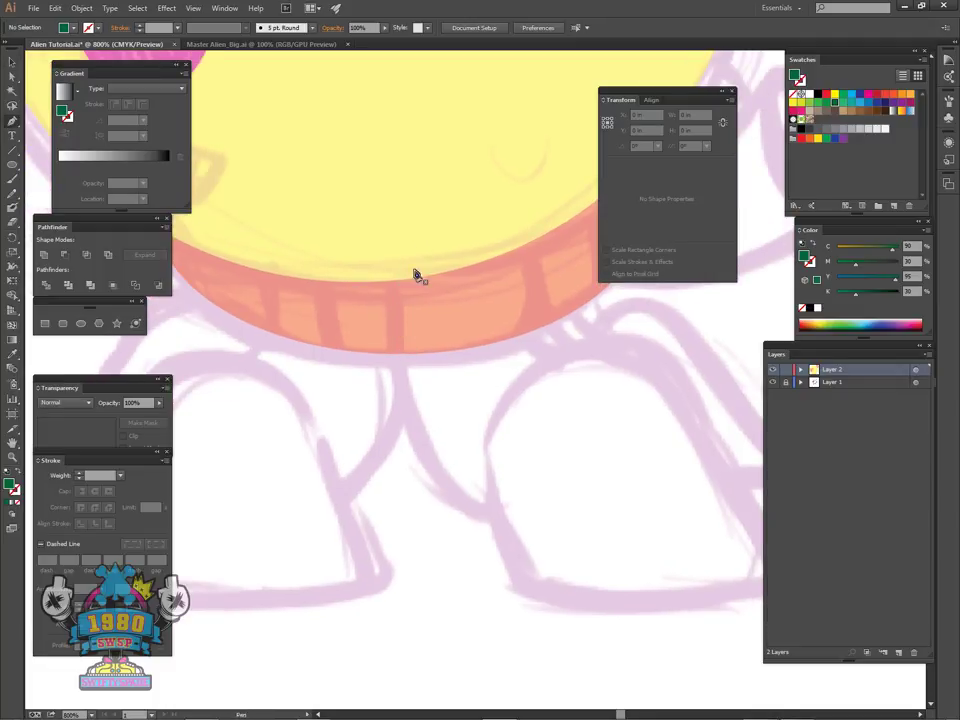
{"action": "left_click", "coordinate": [390, 308]}
{"action": "scroll", "coordinate": [410, 390], "scroll_direction": "down", "scroll_amount": 3}
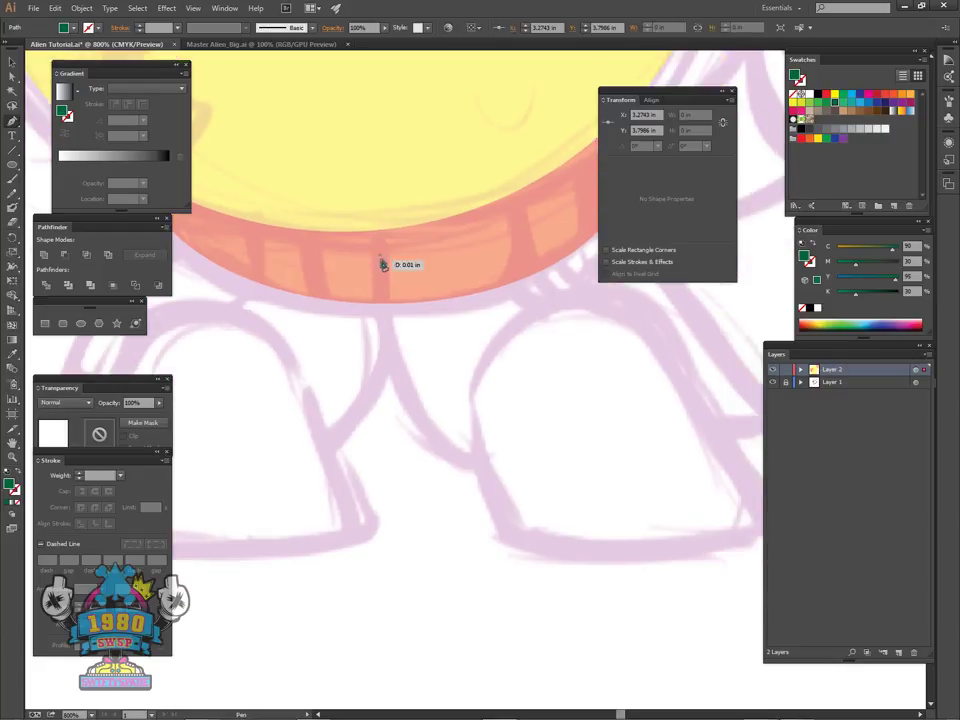
{"action": "left_click_drag", "start_coordinate": [476, 459], "coordinate": [585, 514]}
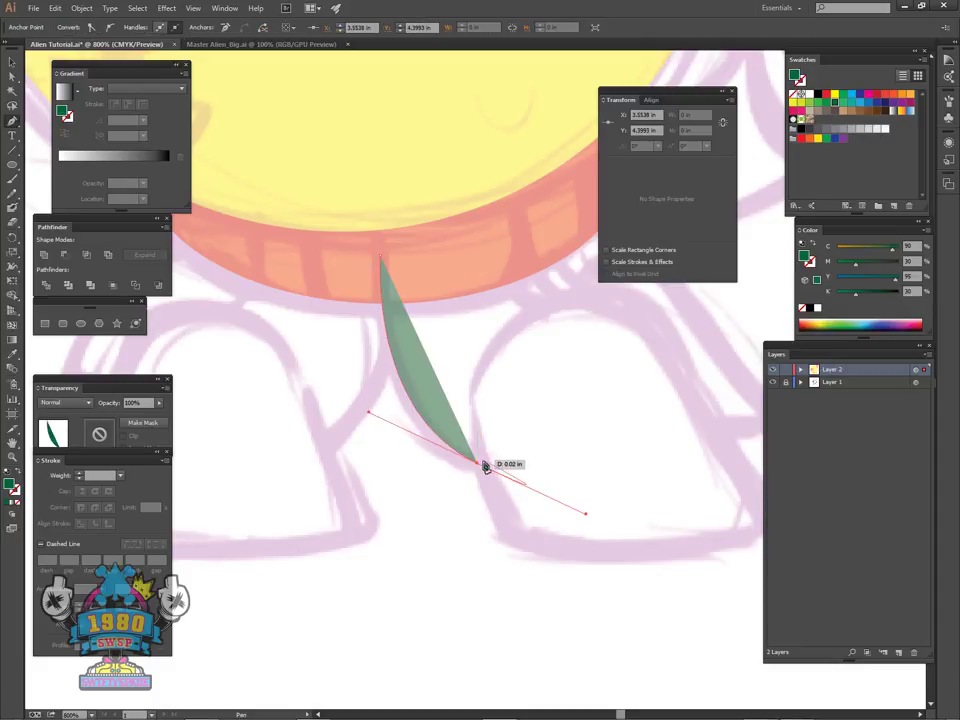
{"action": "left_click_drag", "start_coordinate": [479, 470], "coordinate": [506, 546]}
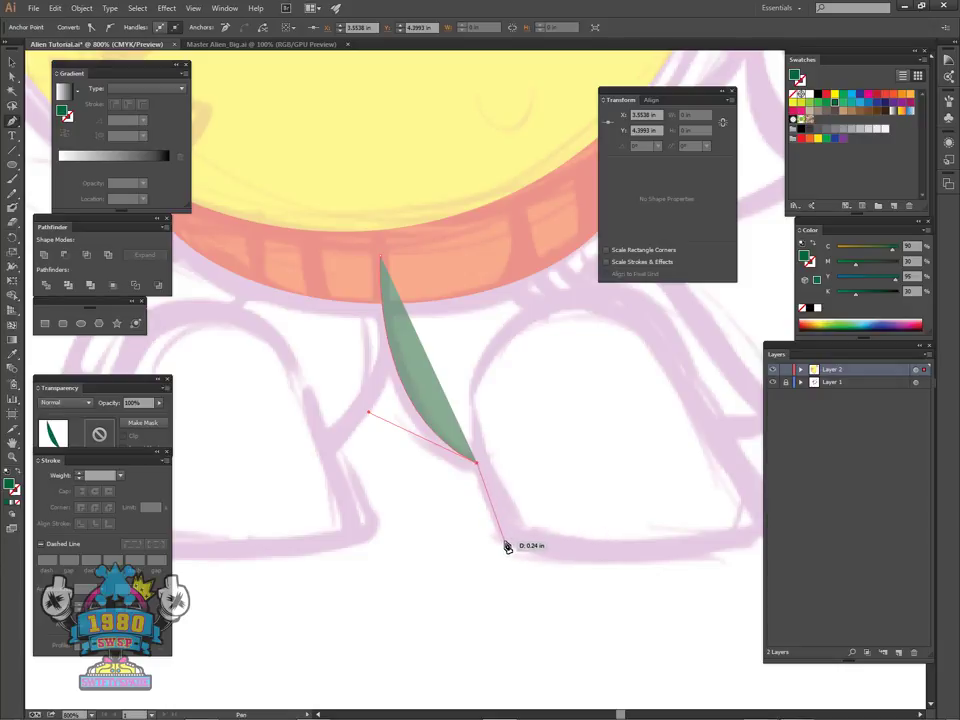
{"action": "left_click", "coordinate": [507, 550]}
- Continue the right leg path along the foot's sole, up its outer side and over the rounded top to the body
{"action": "scroll", "coordinate": [508, 555], "scroll_direction": "right", "scroll_amount": 4}
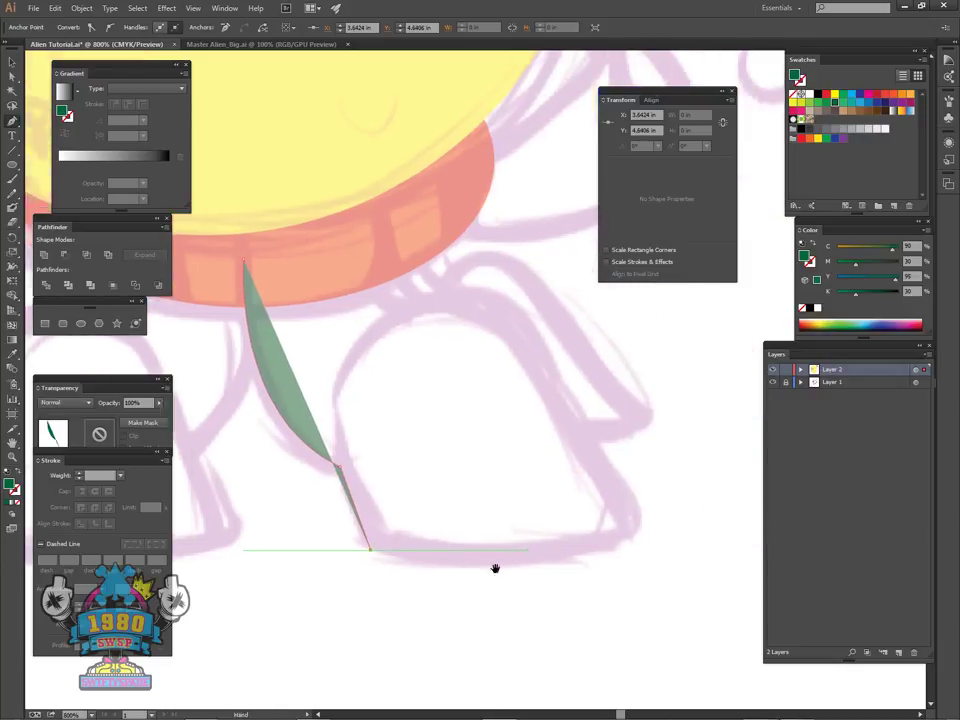
{"action": "left_click_drag", "start_coordinate": [606, 549], "coordinate": [702, 511]}
{"action": "left_click", "coordinate": [607, 548]}
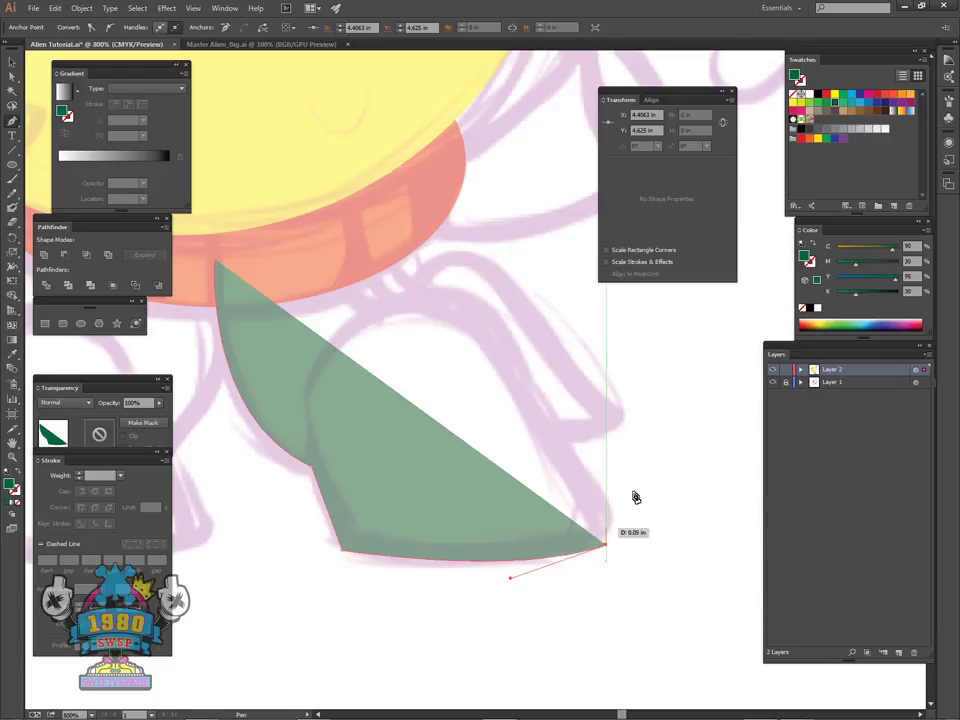
{"action": "left_click_drag", "start_coordinate": [633, 528], "coordinate": [618, 552]}
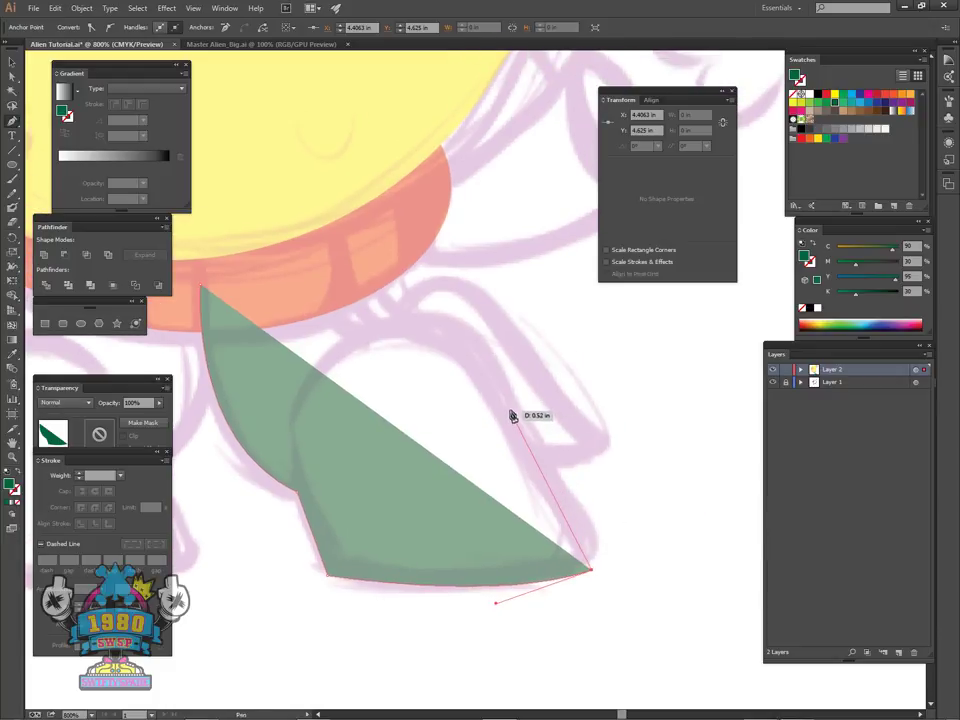
{"action": "left_click_drag", "start_coordinate": [510, 410], "coordinate": [436, 310]}
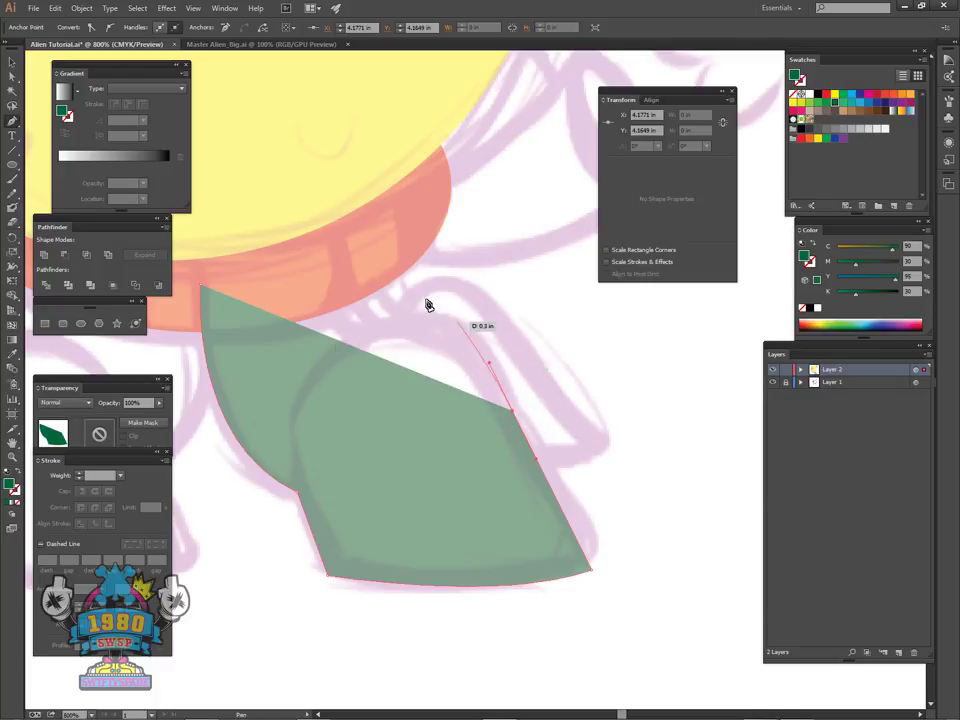
{"action": "left_click_drag", "start_coordinate": [356, 337], "coordinate": [322, 265]}
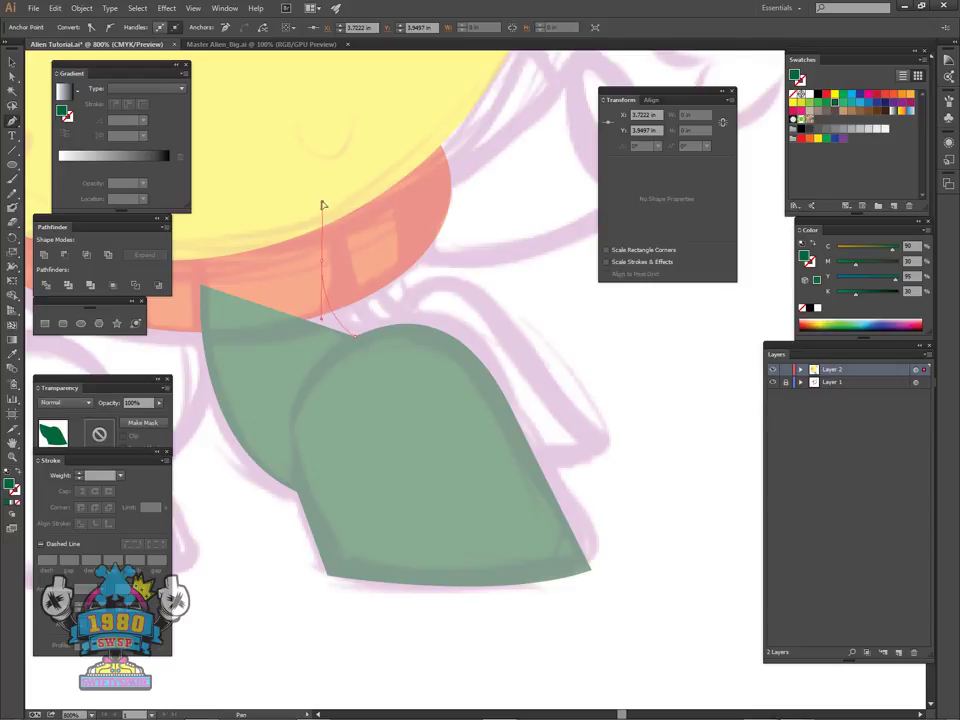
- Extend the leg path up inside the orange body, close it at its starting point and deselect it
{"action": "left_click_drag", "start_coordinate": [321, 197], "coordinate": [319, 196]}
{"action": "left_click_drag", "start_coordinate": [424, 294], "coordinate": [600, 402]}
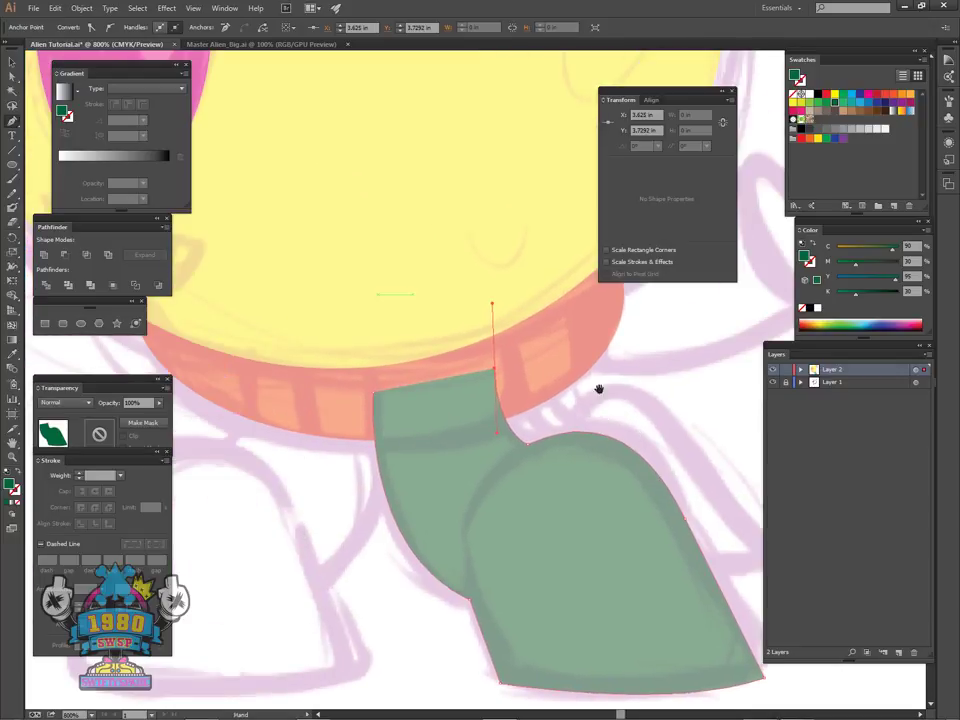
{"action": "left_click", "coordinate": [496, 370]}
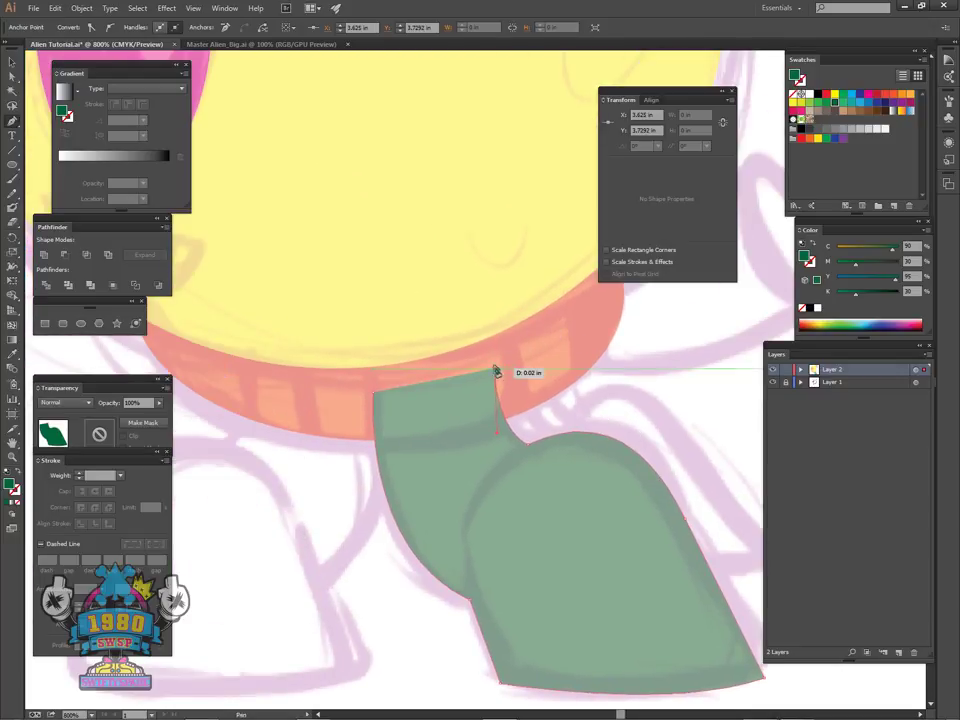
{"action": "left_click", "coordinate": [376, 397]}
{"action": "key", "text": "ctrl+shift+a"}
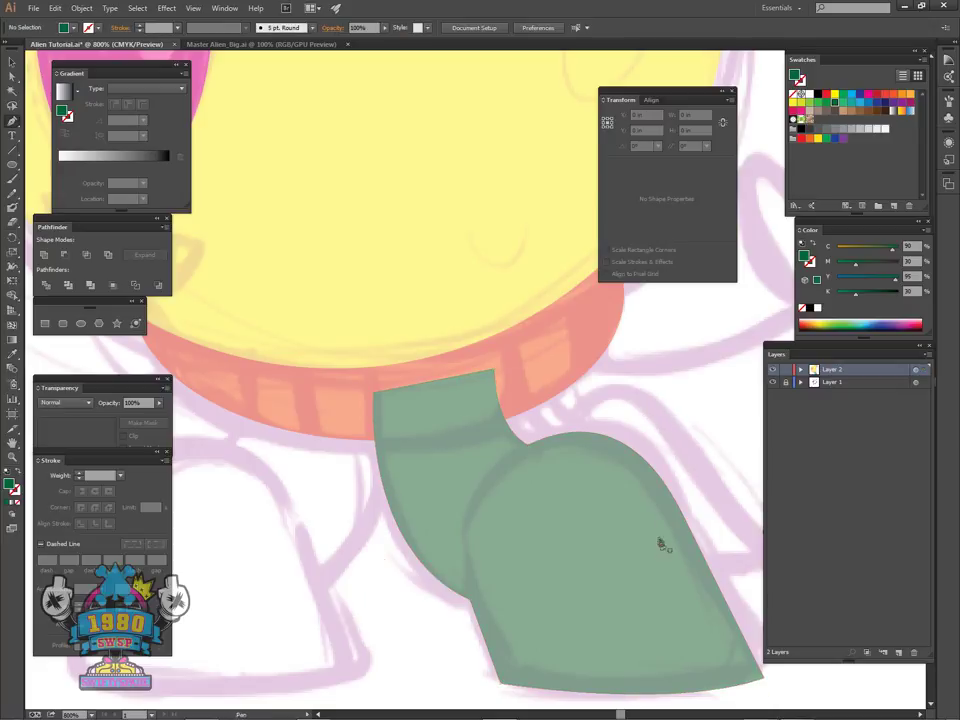
{"action": "left_click_drag", "start_coordinate": [662, 525], "coordinate": [592, 415]}
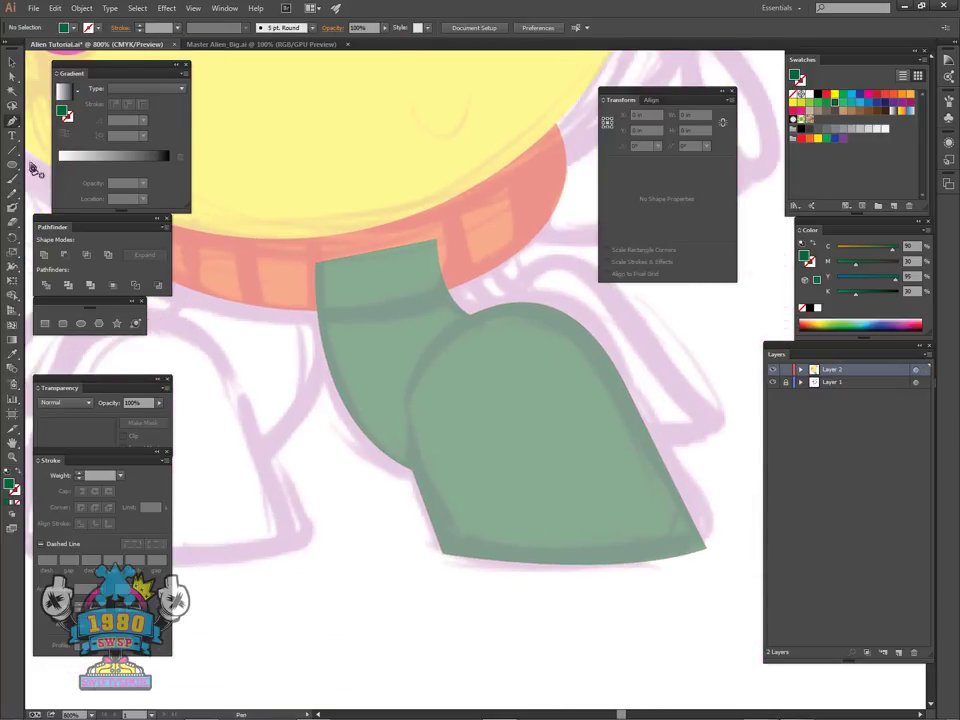
- Detach the Pen tool group and round the foot's outer and inner lower corners with the Anchor Point tool
{"action": "left_click_drag", "start_coordinate": [16, 124], "coordinate": [143, 135]}
{"action": "left_click_drag", "start_coordinate": [70, 134], "coordinate": [110, 347]}
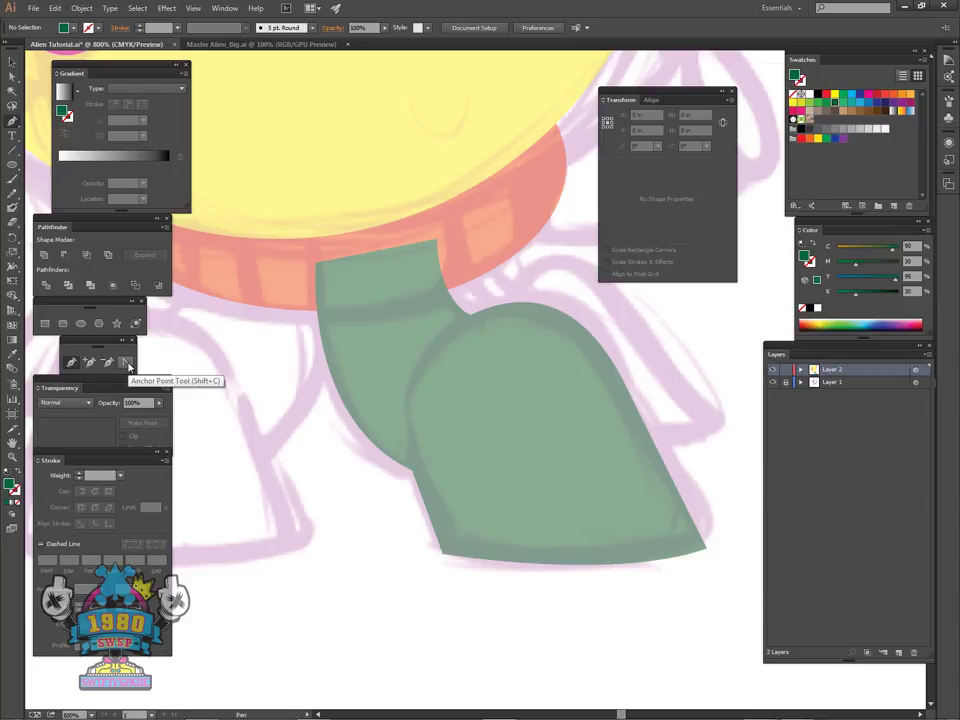
{"action": "left_click", "coordinate": [127, 364]}
{"action": "key", "text": "space"}
{"action": "left_click_drag", "start_coordinate": [680, 562], "coordinate": [604, 548]}
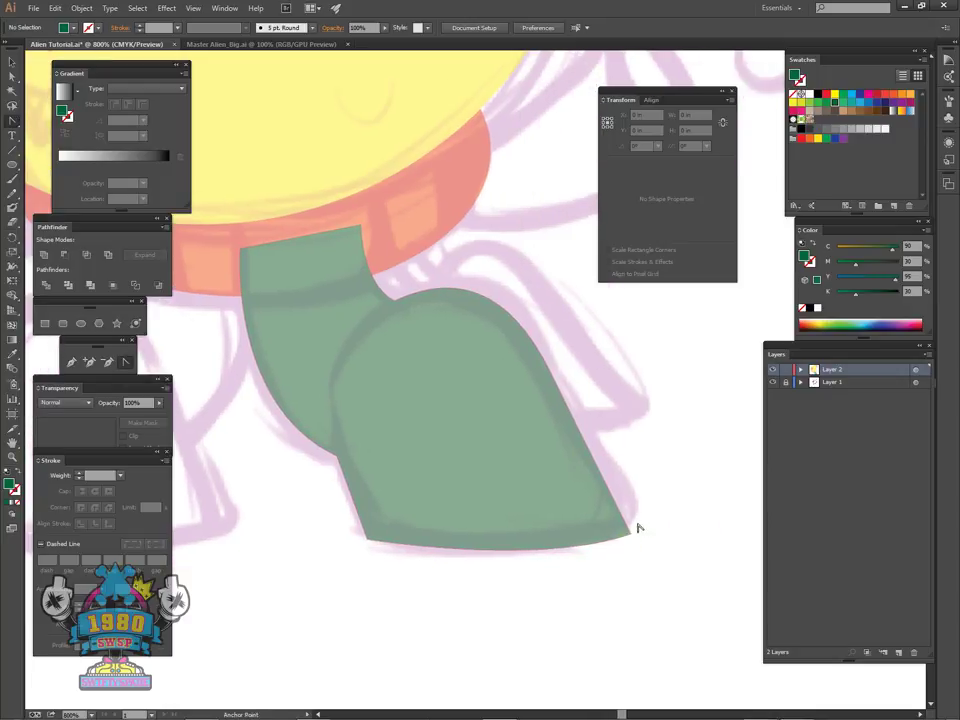
{"action": "left_click_drag", "start_coordinate": [631, 537], "coordinate": [643, 509]}
{"action": "key", "text": "space"}
{"action": "left_click_drag", "start_coordinate": [371, 493], "coordinate": [397, 446]}
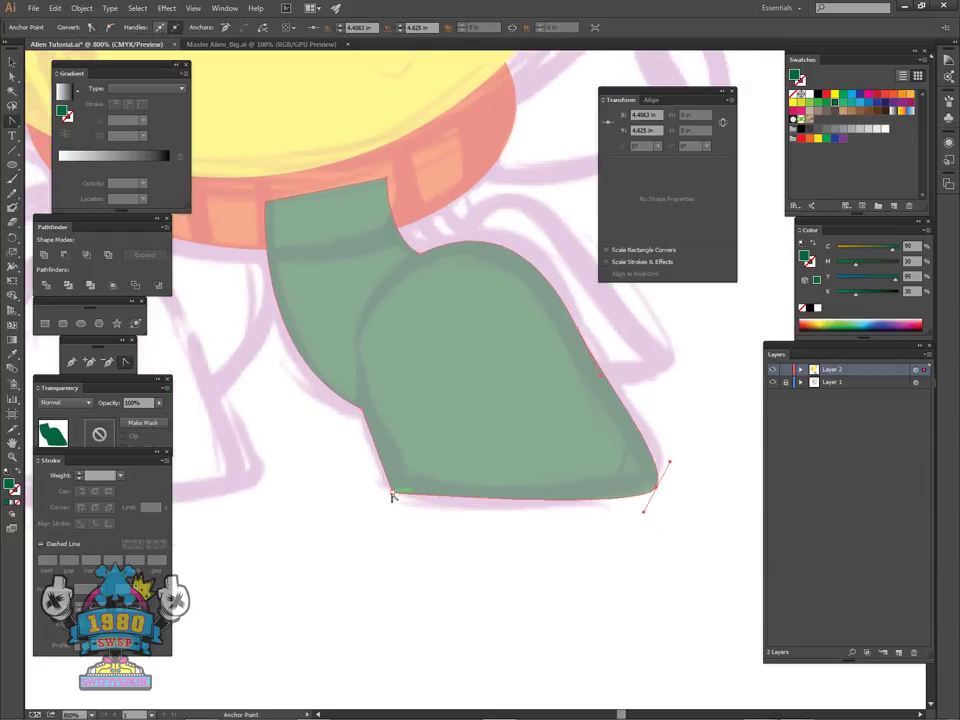
{"action": "left_click_drag", "start_coordinate": [399, 496], "coordinate": [407, 508]}
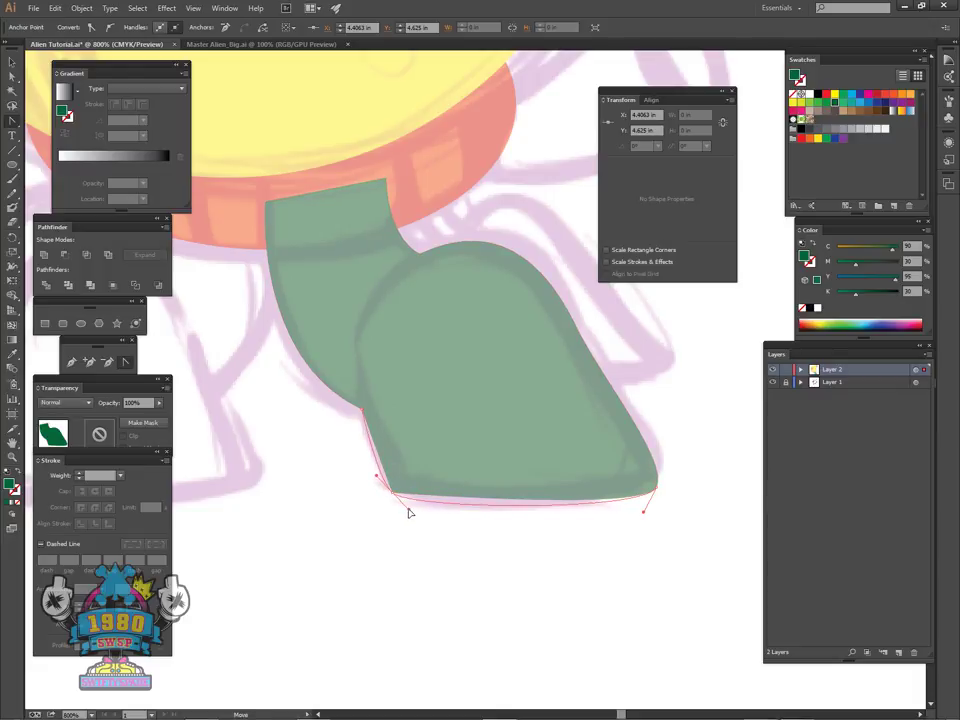
- Send the green leg shape behind the orange body and deselect it
{"action": "key", "text": "v"}
{"action": "left_click", "coordinate": [685, 486]}
{"action": "left_click_drag", "start_coordinate": [476, 362], "coordinate": [555, 445]}
{"action": "left_click", "coordinate": [602, 471]}
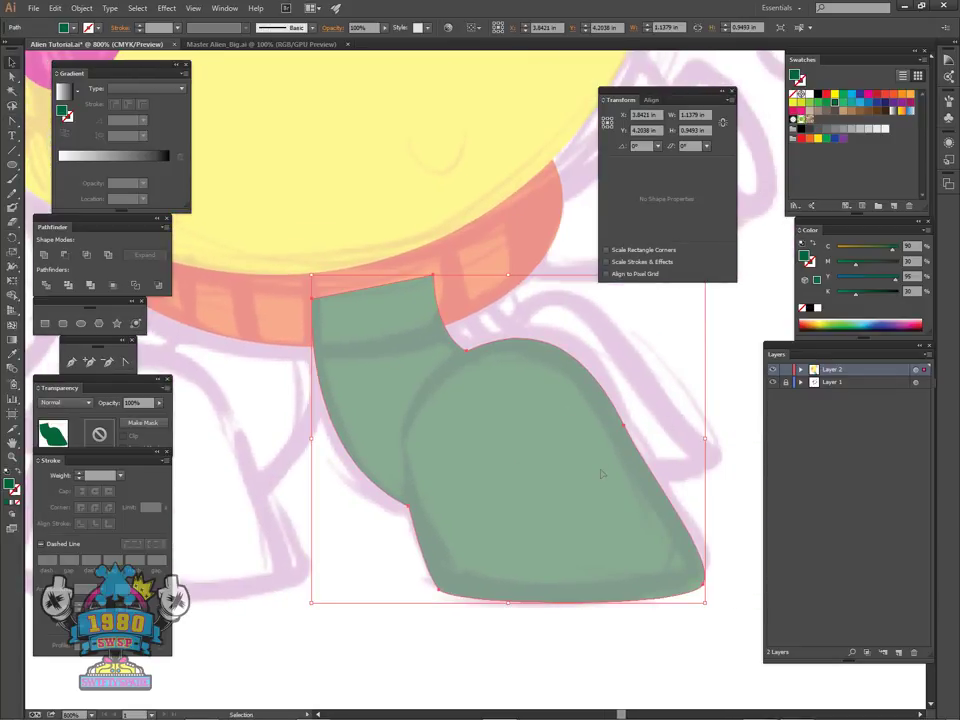
{"action": "key", "text": "ctrl+shift+["}
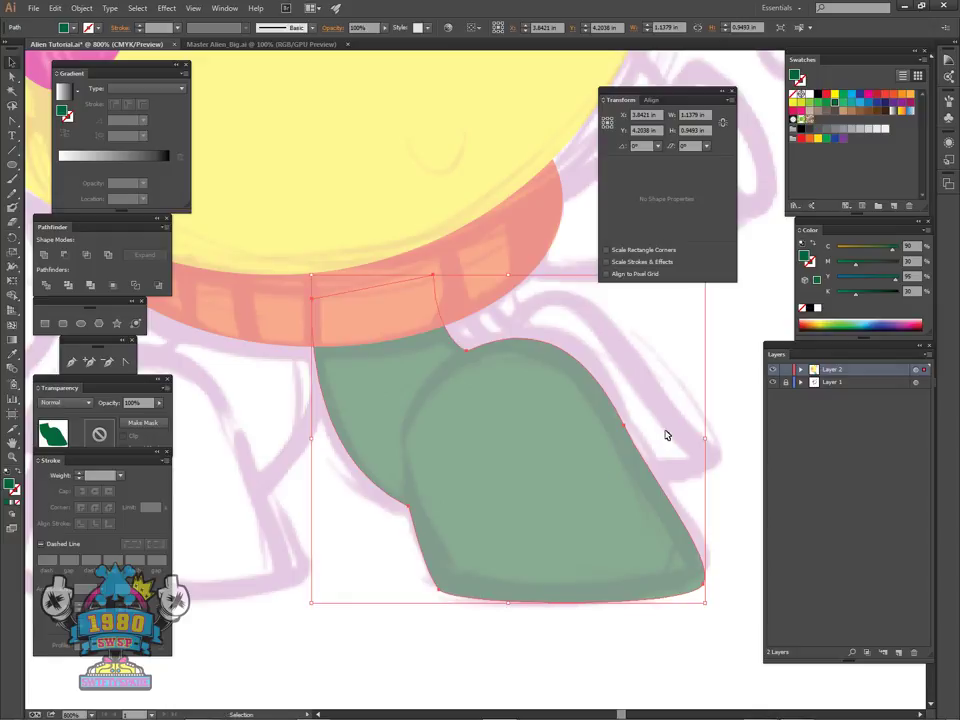
{"action": "left_click", "coordinate": [665, 436]}
{"action": "left_click_drag", "start_coordinate": [539, 463], "coordinate": [614, 477]}
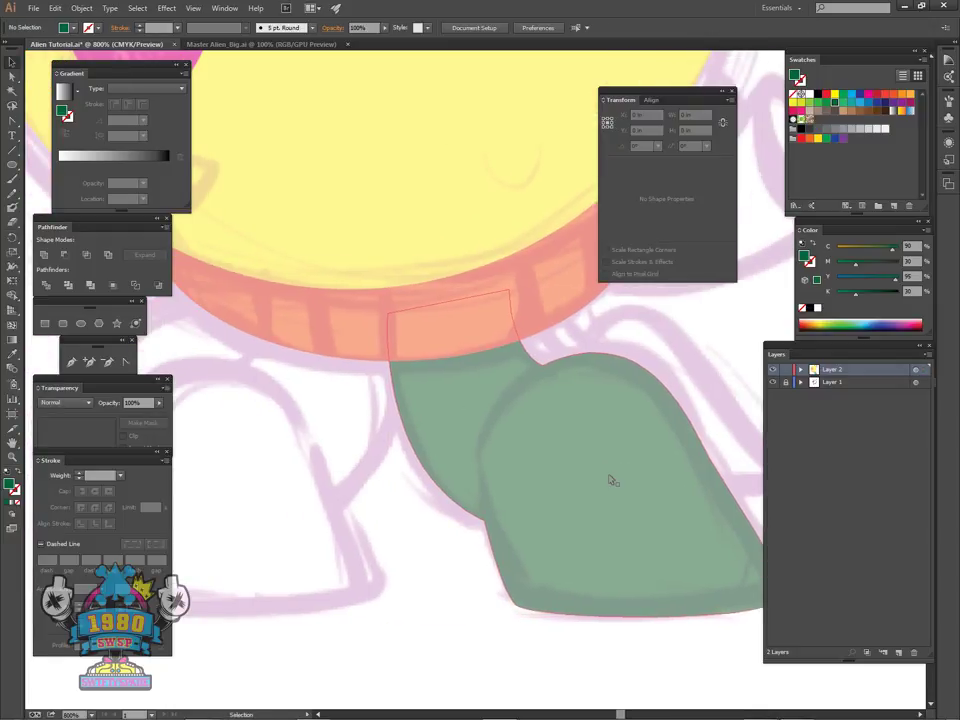
- Inspect the traced leg and body against the sketch, both close up and with the whole figure in view
{"action": "scroll", "coordinate": [660, 380], "scroll_direction": "down", "scroll_amount": 6}
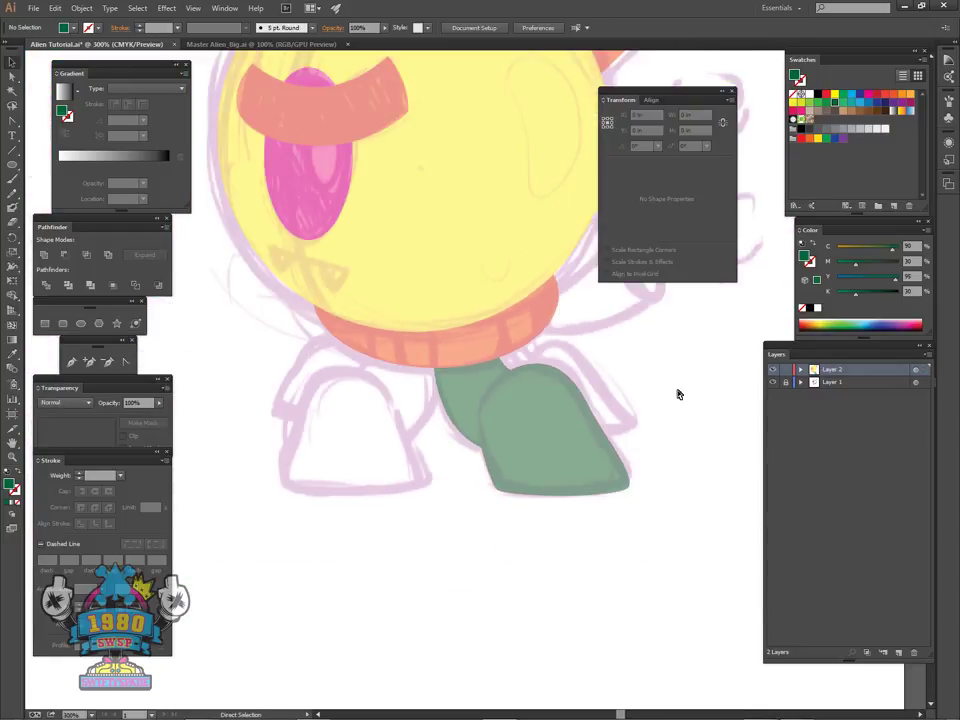
{"action": "scroll", "coordinate": [662, 410], "scroll_direction": "up", "scroll_amount": 4}
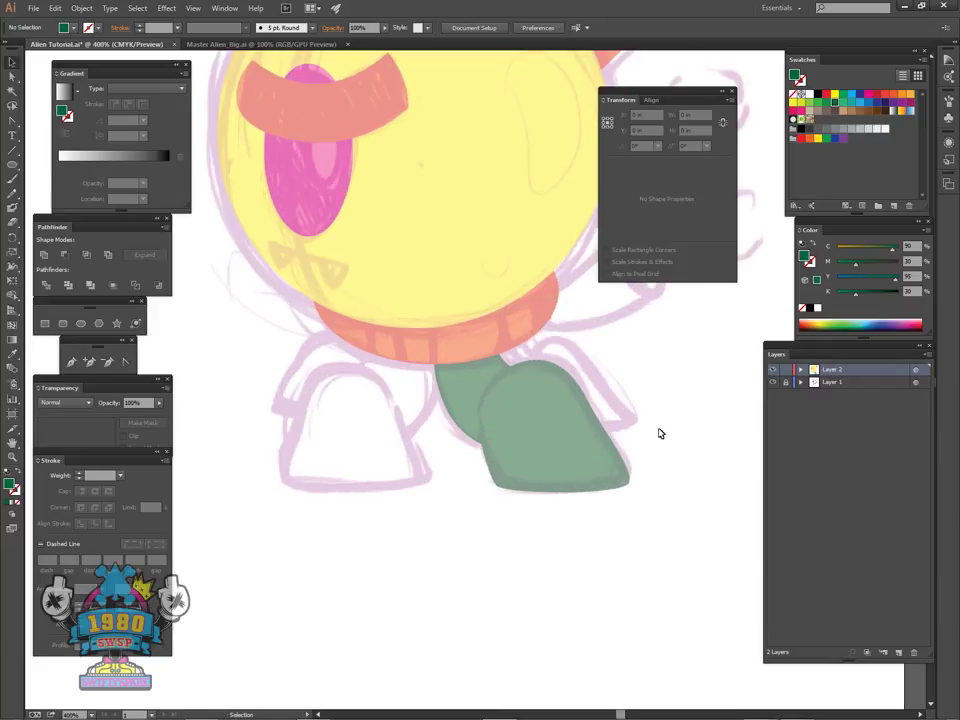
{"action": "scroll", "coordinate": [662, 437], "scroll_direction": "up", "scroll_amount": 1}
{"action": "scroll", "coordinate": [628, 480], "scroll_direction": "up", "scroll_amount": 1}
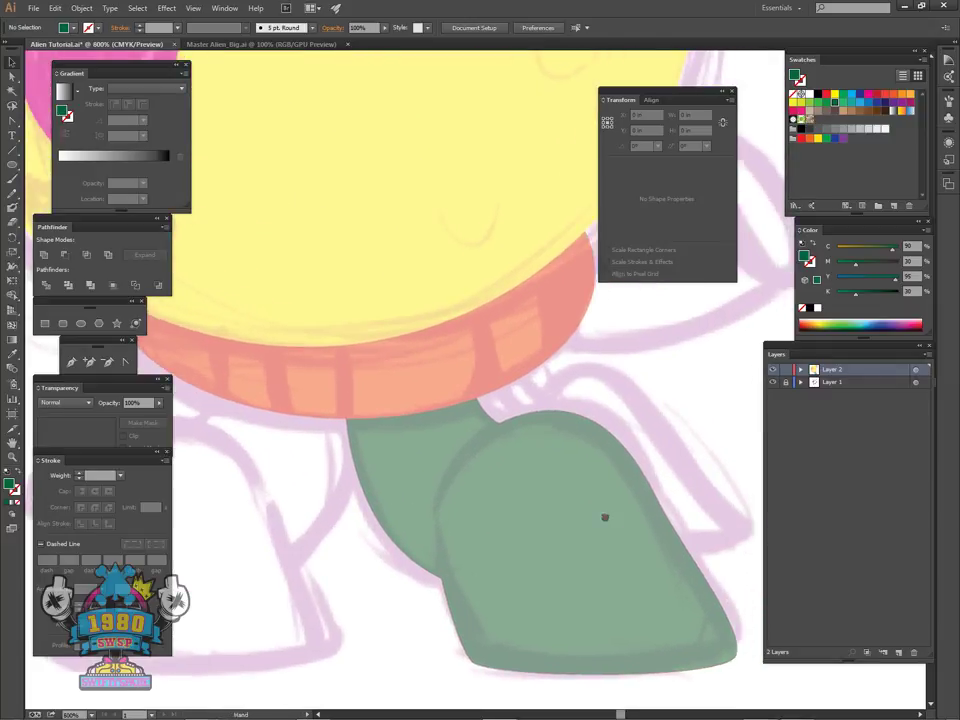
{"action": "left_click_drag", "start_coordinate": [650, 515], "coordinate": [724, 472]}
{"action": "left_click_drag", "start_coordinate": [587, 489], "coordinate": [571, 452]}
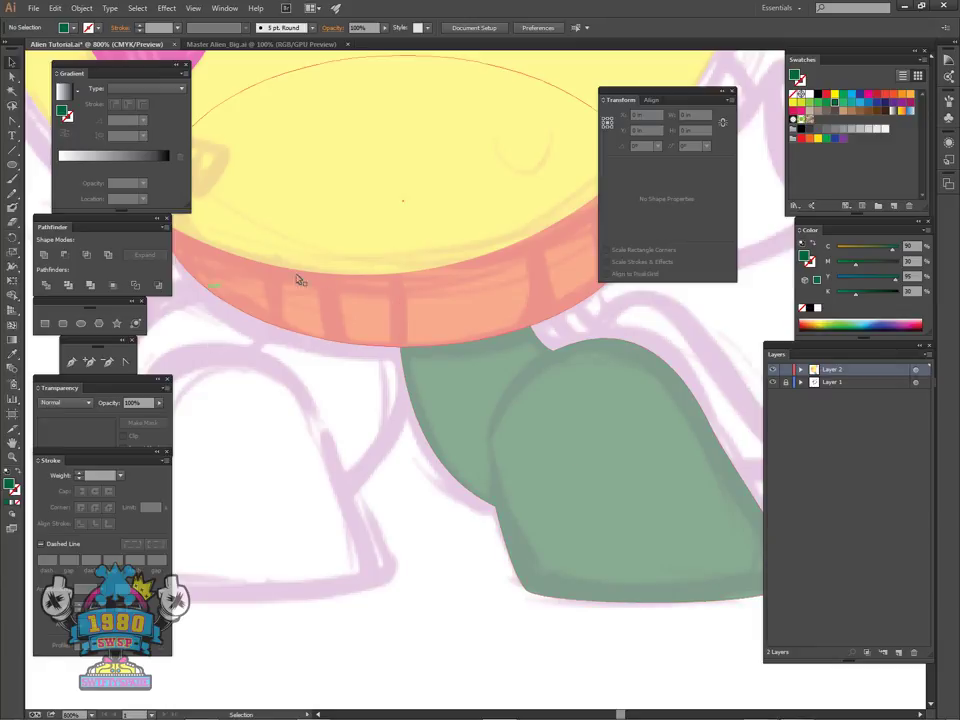
{"action": "left_click", "coordinate": [378, 432]}
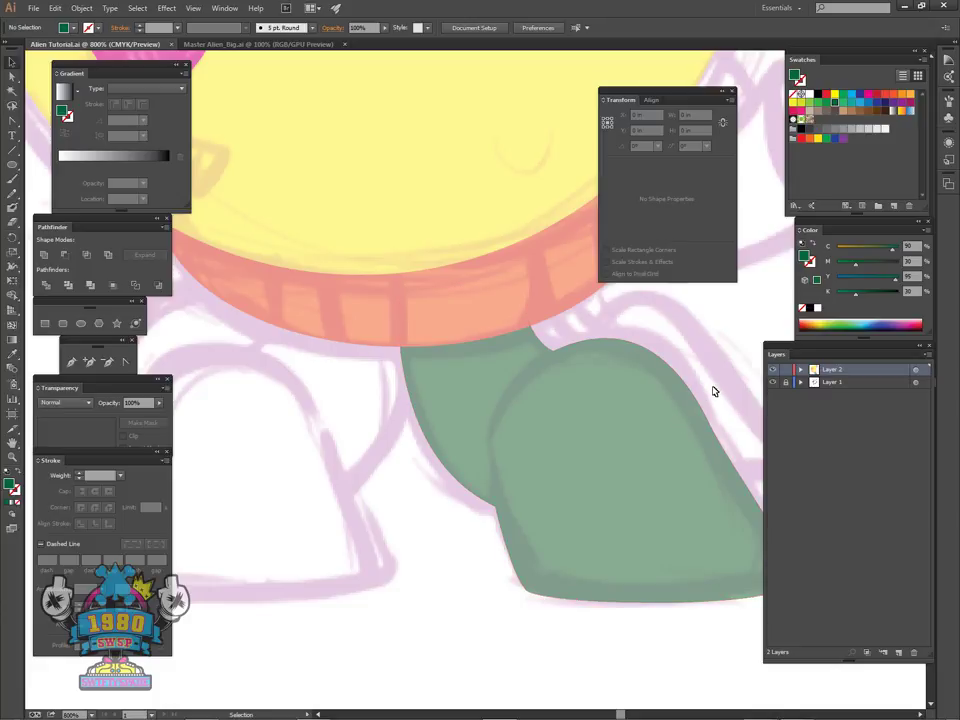
{"action": "scroll", "coordinate": [713, 391], "scroll_direction": "down", "scroll_amount": 6}
{"action": "scroll", "coordinate": [713, 390], "scroll_direction": "up", "scroll_amount": 5}
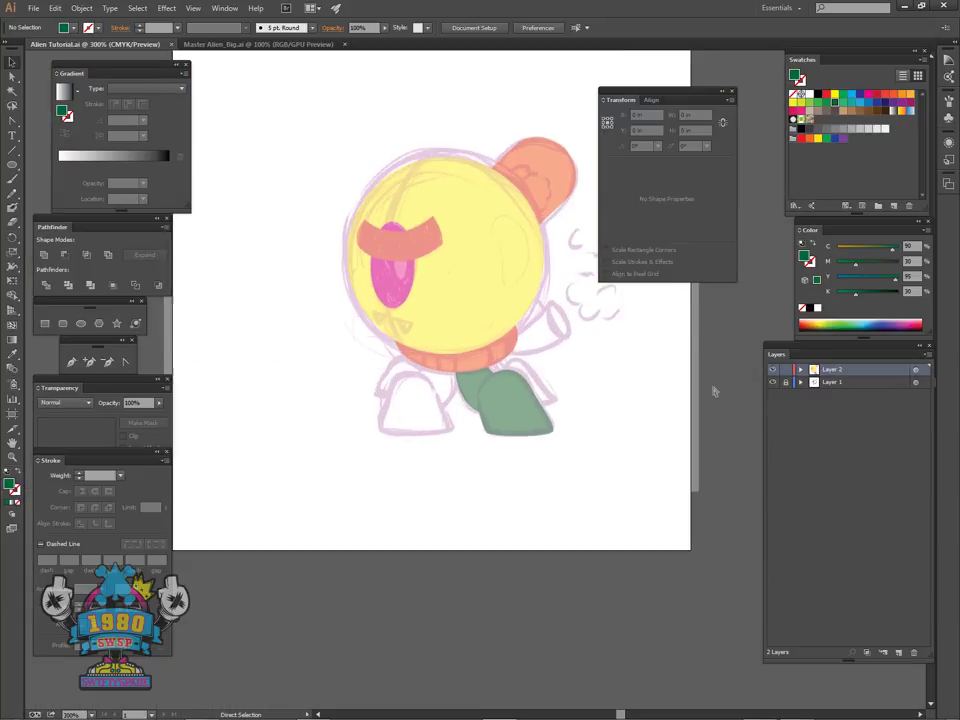
- With a yellow fill, draw an ellipse over the open end of the sketched flared tube behind the body
{"action": "left_click_drag", "start_coordinate": [665, 428], "coordinate": [615, 442]}
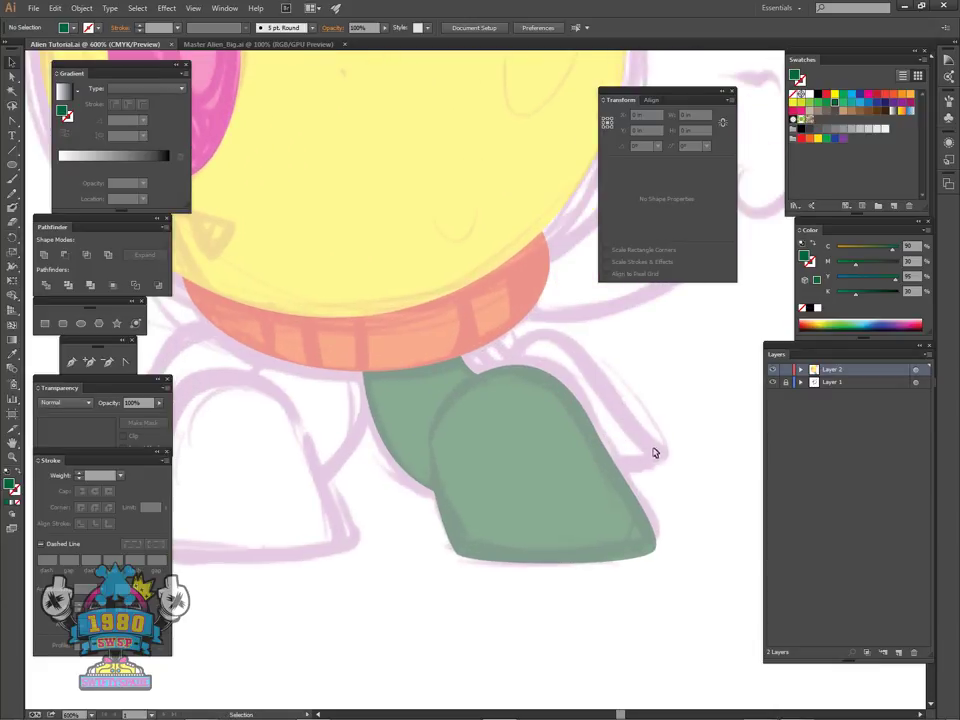
{"action": "left_click_drag", "start_coordinate": [638, 345], "coordinate": [632, 399]}
{"action": "left_click_drag", "start_coordinate": [589, 474], "coordinate": [540, 575]}
{"action": "mouse_move", "coordinate": [582, 432]}
{"action": "left_mouse_down"}
{"action": "mouse_move", "coordinate": [532, 576]}
{"action": "mouse_move", "coordinate": [573, 434]}
{"action": "left_mouse_up"}
{"action": "key", "text": "p"}
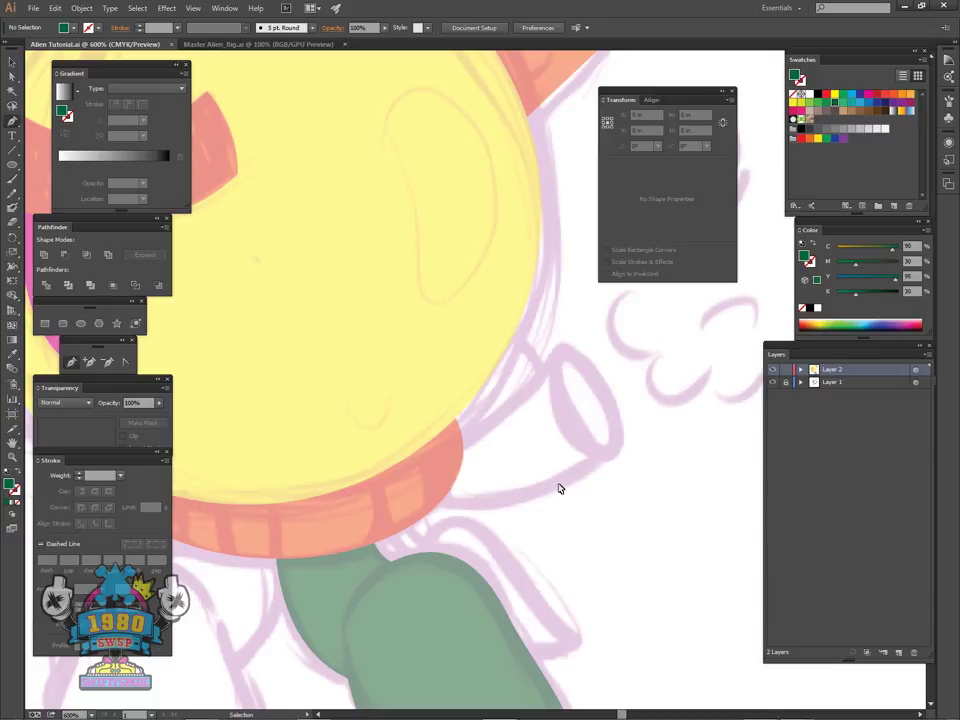
{"action": "key", "text": "ctrl+="}
{"action": "left_click_drag", "start_coordinate": [631, 473], "coordinate": [546, 478]}
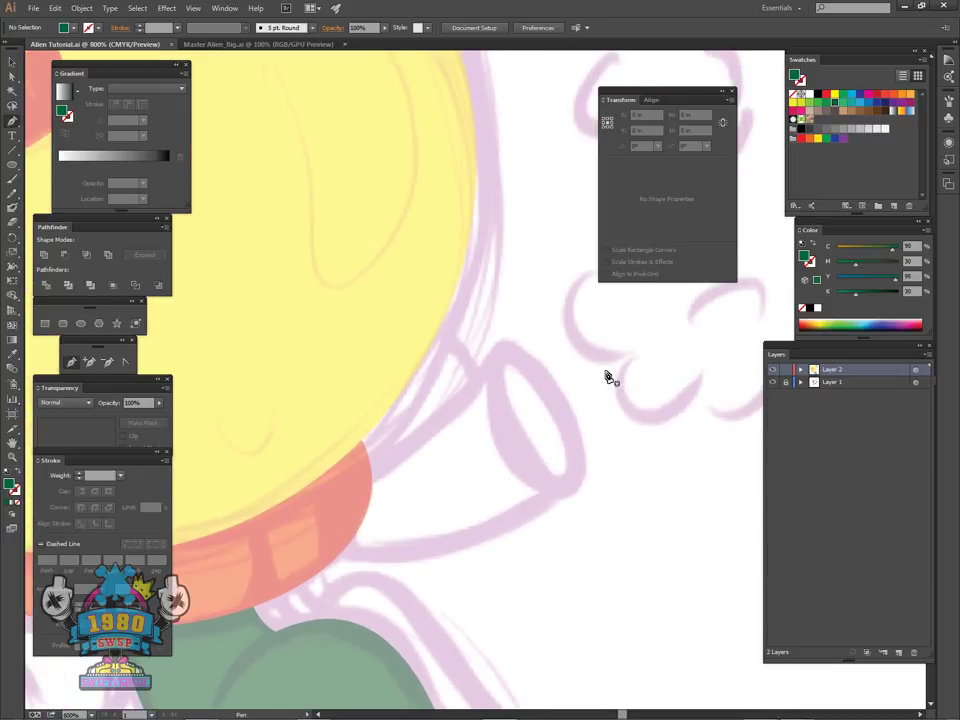
{"action": "key", "text": "l"}
{"action": "left_click_drag", "start_coordinate": [564, 487], "coordinate": [521, 537]}
{"action": "left_click", "coordinate": [794, 103]}
{"action": "left_click_drag", "start_coordinate": [586, 410], "coordinate": [644, 356]}
{"action": "mouse_move", "coordinate": [517, 360]}
{"action": "left_mouse_down"}
{"action": "mouse_move", "coordinate": [561, 531]}
{"action": "mouse_move", "coordinate": [606, 527]}
{"action": "mouse_move", "coordinate": [624, 519]}
{"action": "mouse_move", "coordinate": [619, 506]}
{"action": "left_mouse_up"}
- Tilt and reposition the yellow ellipse to match the tube's sketched opening, leaving its bounds about 0.28 by 0.43 in
{"action": "key", "text": "v"}
{"action": "left_click_drag", "start_coordinate": [561, 495], "coordinate": [568, 456]}
{"action": "left_click_drag", "start_coordinate": [601, 492], "coordinate": [601, 491]}
{"action": "left_click", "coordinate": [639, 414]}
{"action": "left_click", "coordinate": [575, 457]}
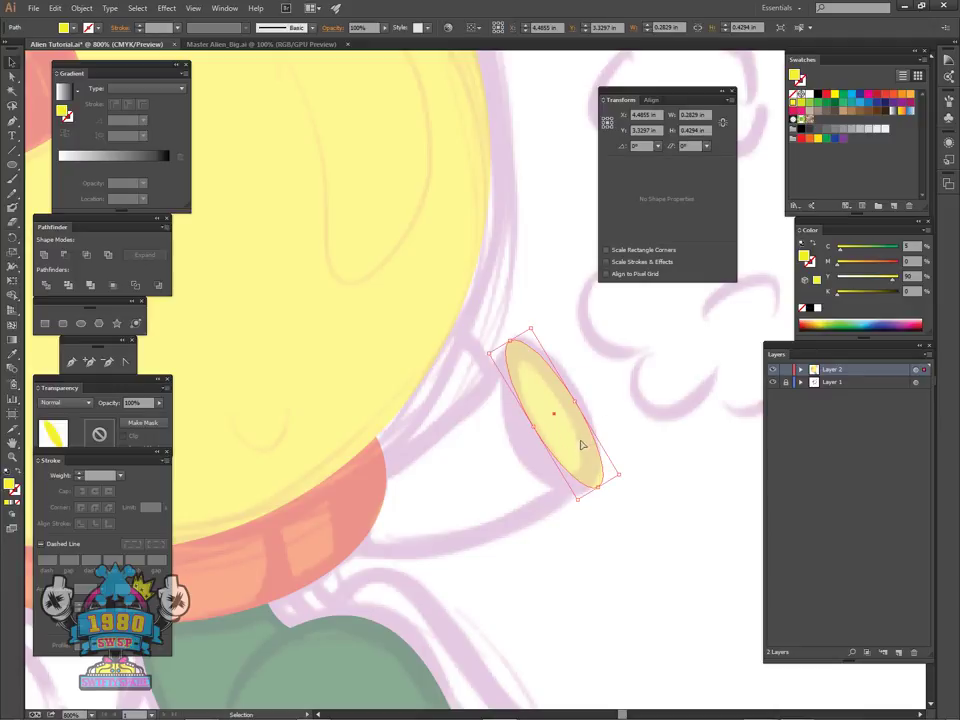
- Split the yellow ellipse at its two end anchors with the Scissors tool and delete the half facing the body
{"action": "key", "text": "a"}
{"action": "key", "text": "v"}
{"action": "key", "text": "c"}
{"action": "left_click", "coordinate": [598, 486]}
{"action": "left_click", "coordinate": [510, 340]}
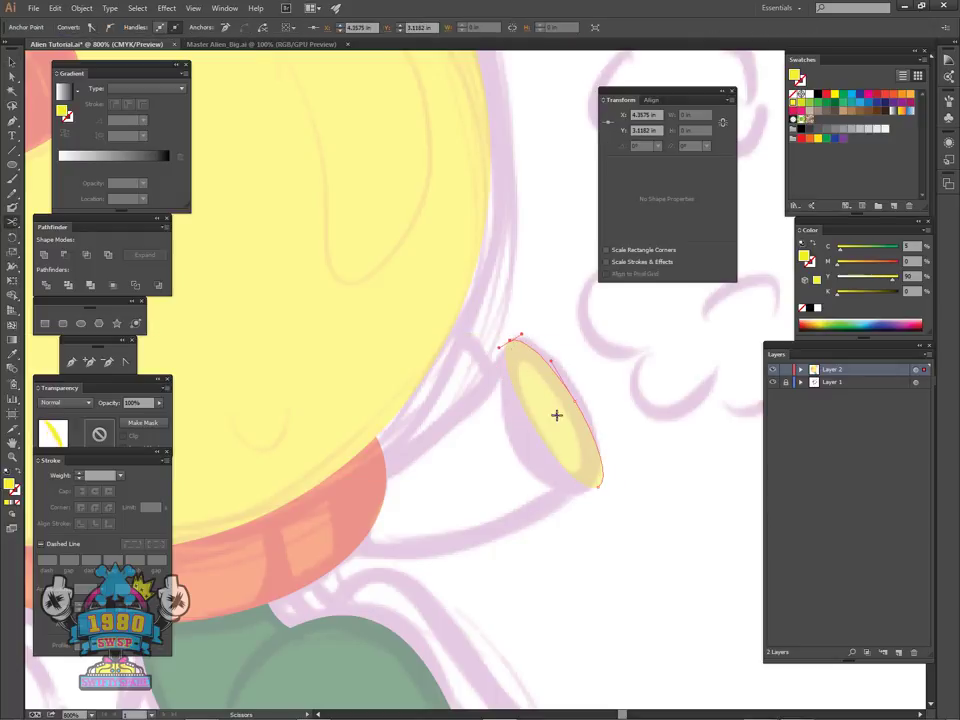
{"action": "key", "text": "v"}
{"action": "left_click", "coordinate": [626, 431]}
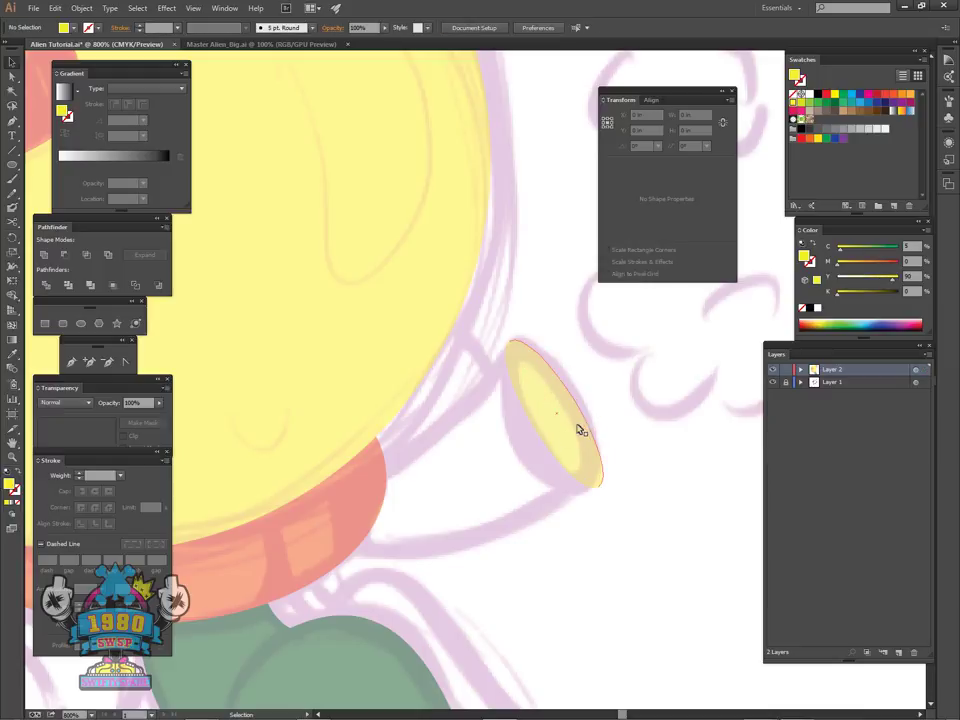
{"action": "left_click", "coordinate": [548, 443]}
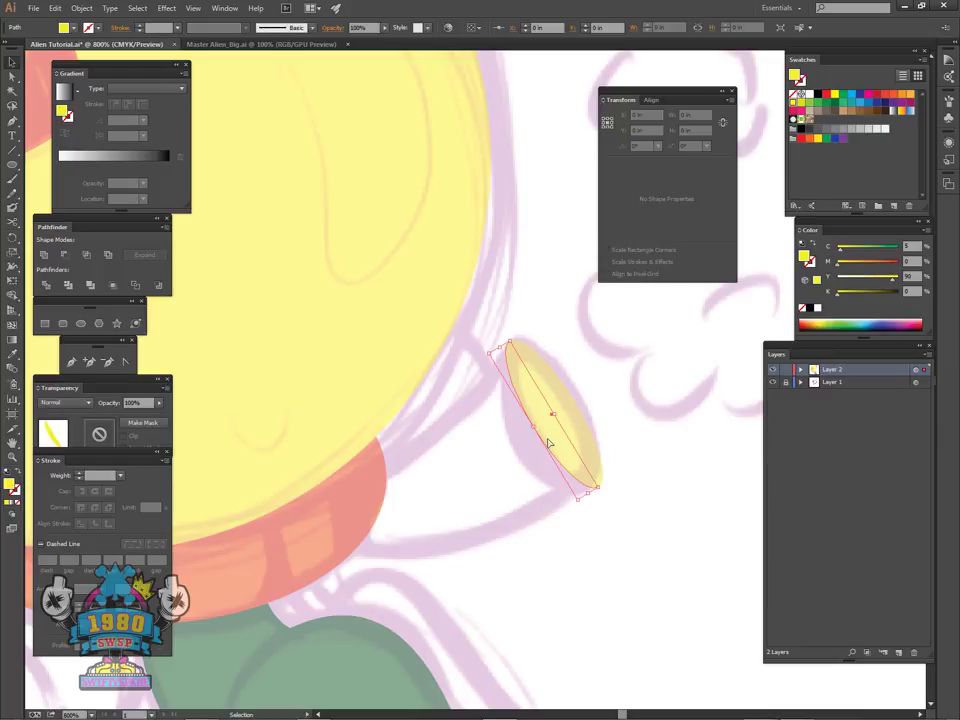
{"action": "key", "text": "Delete"}
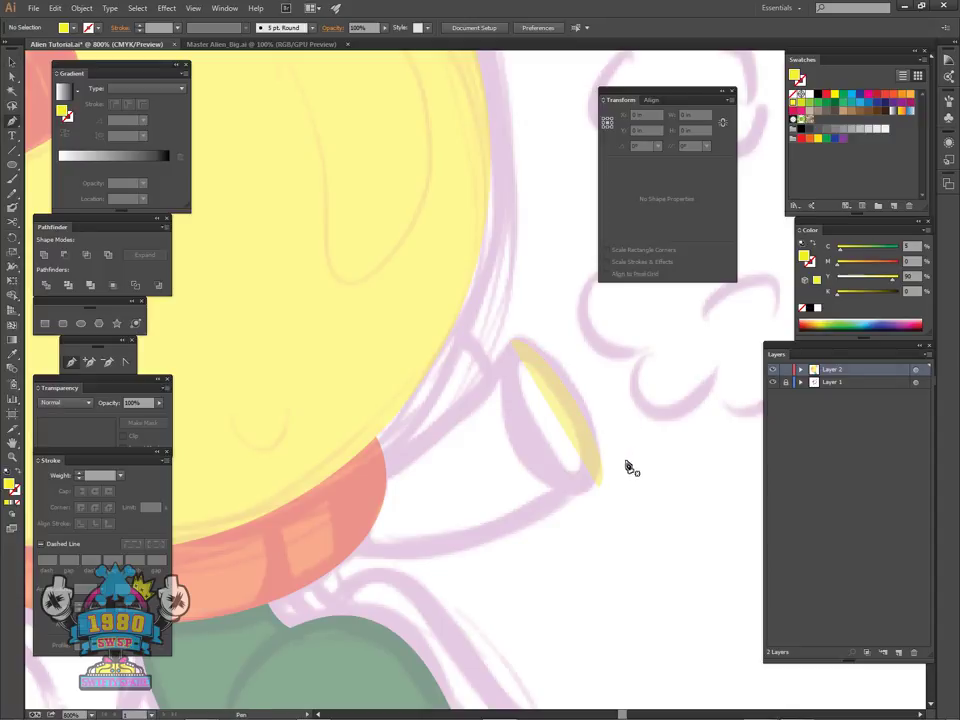
- With the Pen tool, extend the remaining half ellipse along the tube's lower edge and around a rounded end over the body
{"action": "left_click_drag", "start_coordinate": [630, 454], "coordinate": [613, 423]}
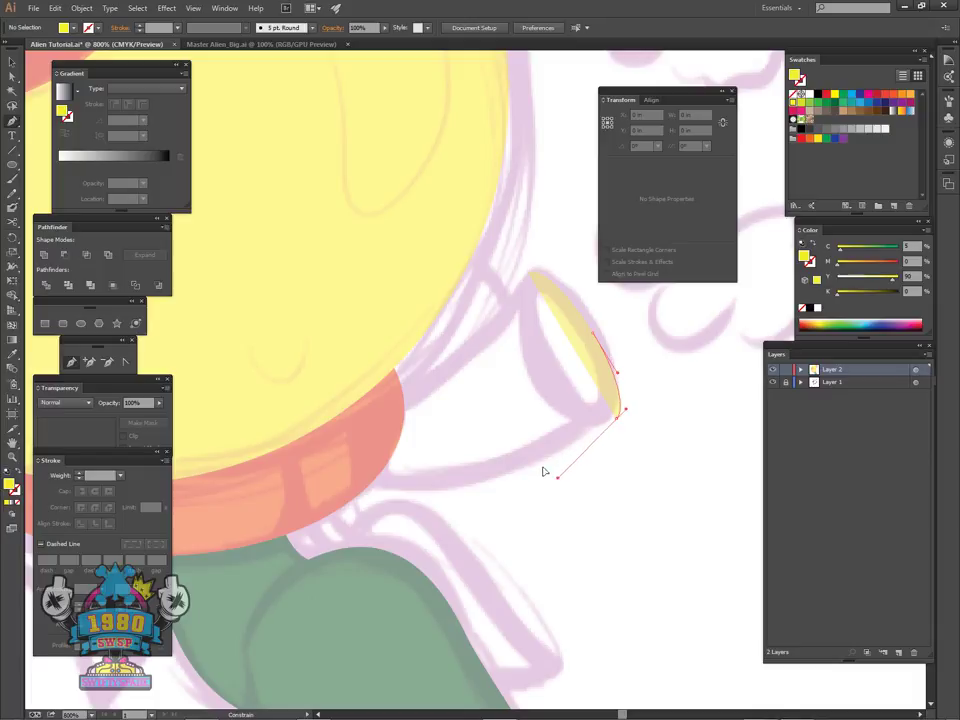
{"action": "left_click_drag", "start_coordinate": [546, 469], "coordinate": [521, 477]}
{"action": "left_click_drag", "start_coordinate": [488, 388], "coordinate": [484, 330]}
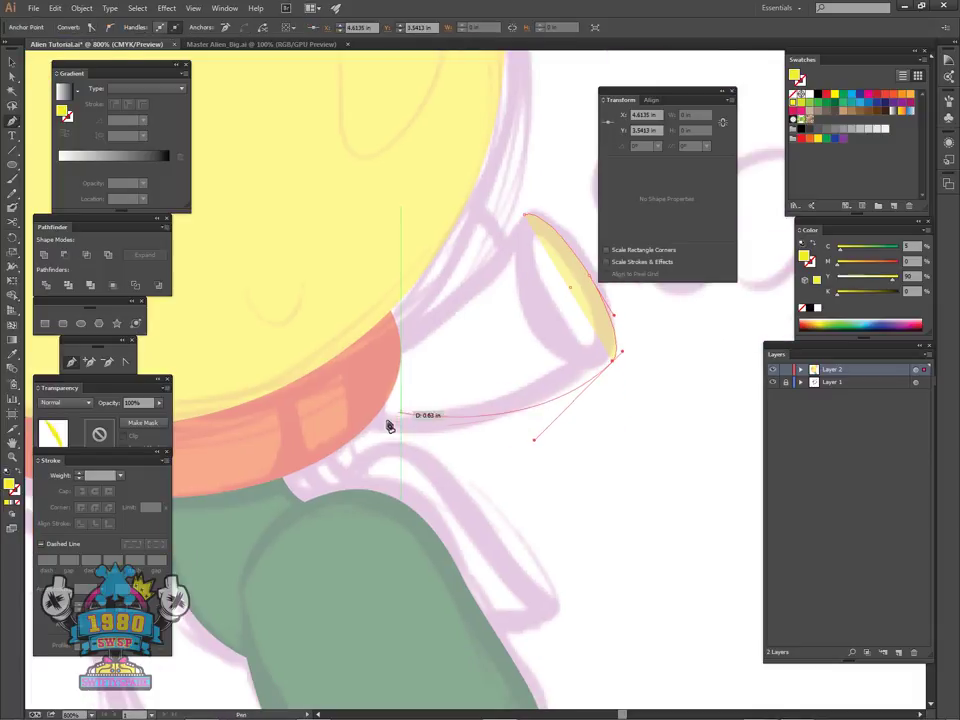
{"action": "left_click_drag", "start_coordinate": [303, 422], "coordinate": [292, 417]}
{"action": "left_click_drag", "start_coordinate": [356, 394], "coordinate": [401, 384]}
- Curve the path along the tube's upper edge to close it at the half ellipse's upper end, and deselect the shape
{"action": "left_click_drag", "start_coordinate": [503, 341], "coordinate": [492, 373]}
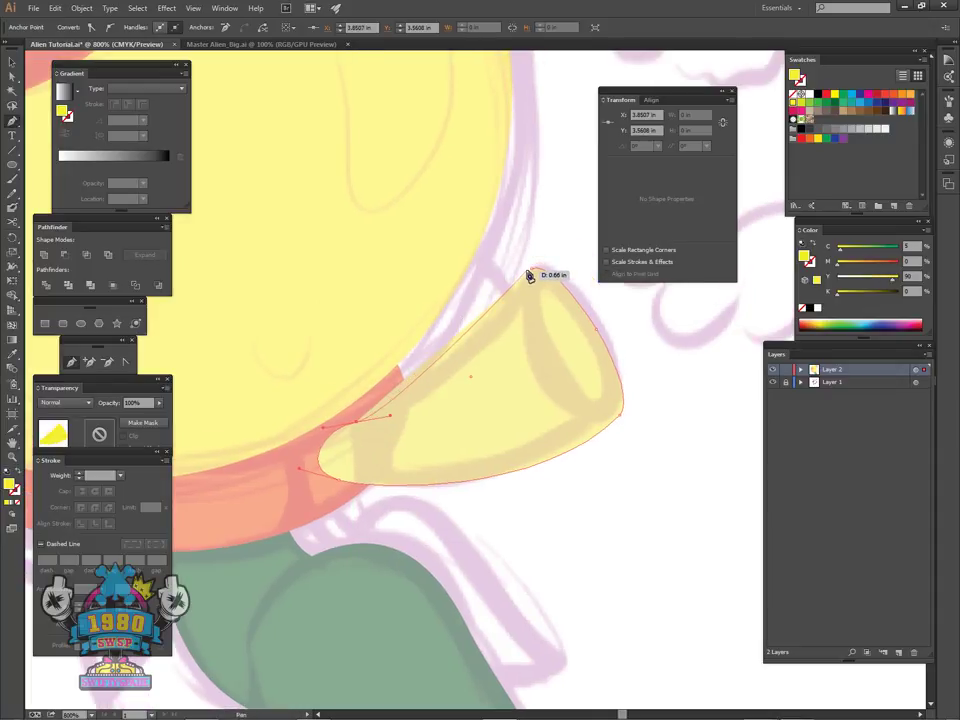
{"action": "left_click_drag", "start_coordinate": [535, 275], "coordinate": [574, 212]}
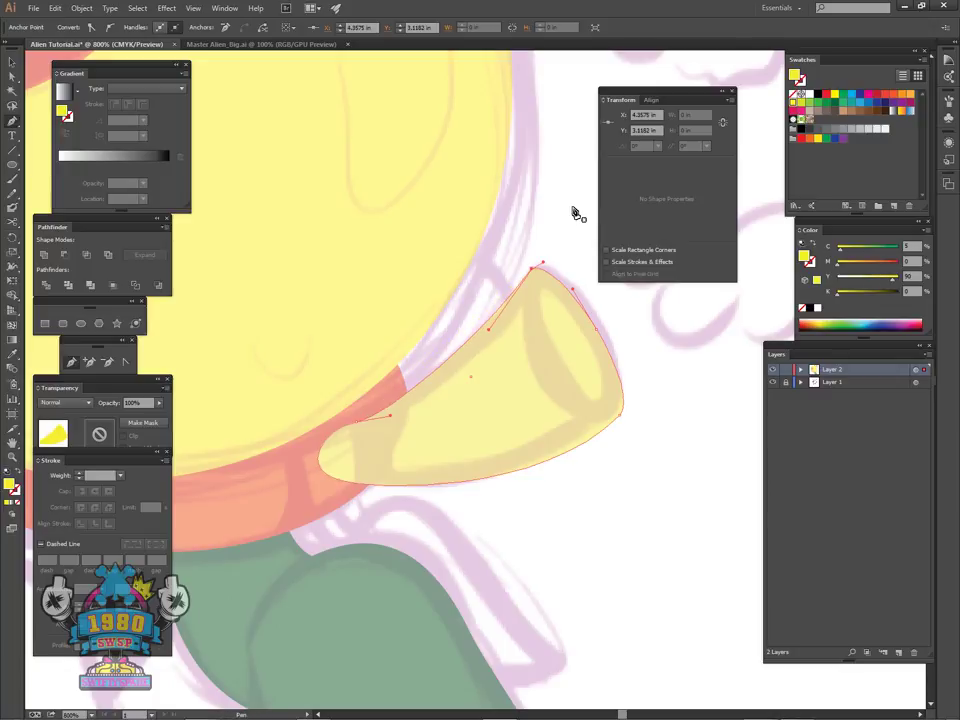
{"action": "left_click", "coordinate": [673, 444], "text": "ctrl"}
{"action": "left_click_drag", "start_coordinate": [667, 427], "coordinate": [638, 446]}
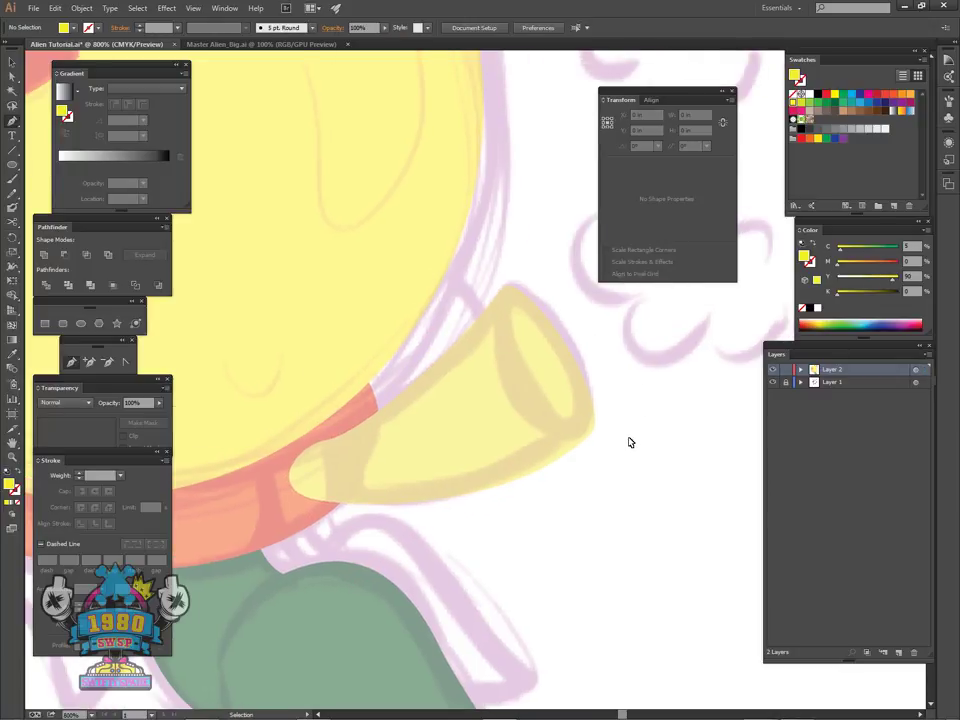
- Fill the ellipse at the tube's opening with magenta (M 100) and deselect it
{"action": "left_click", "coordinate": [547, 386], "text": "ctrl"}
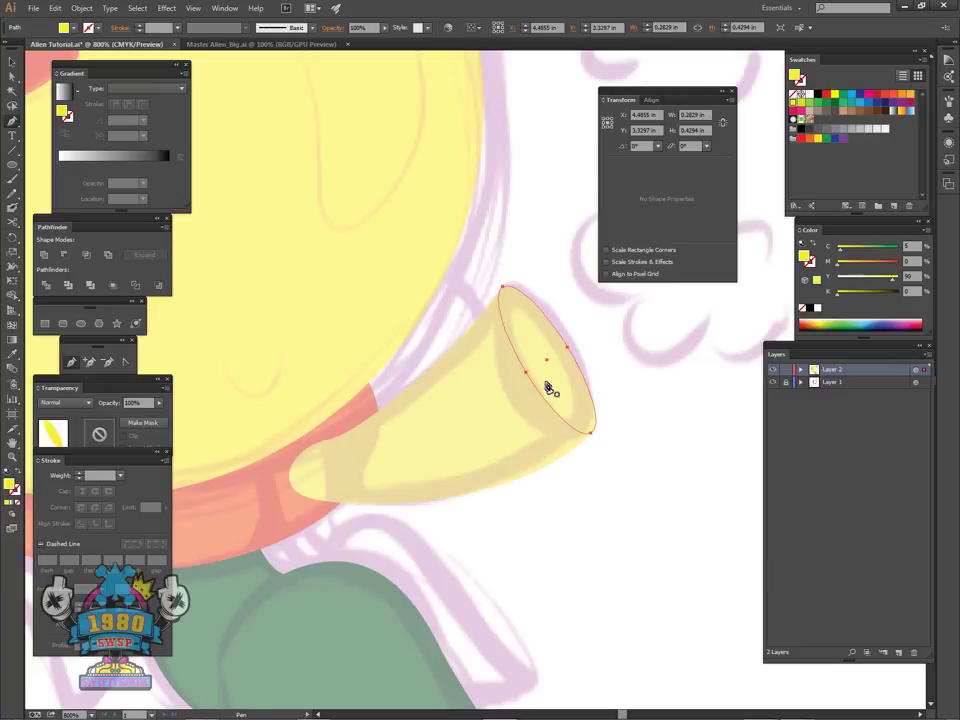
{"action": "key", "text": "v"}
{"action": "left_click", "coordinate": [654, 406]}
{"action": "left_click", "coordinate": [576, 398], "text": "ctrl"}
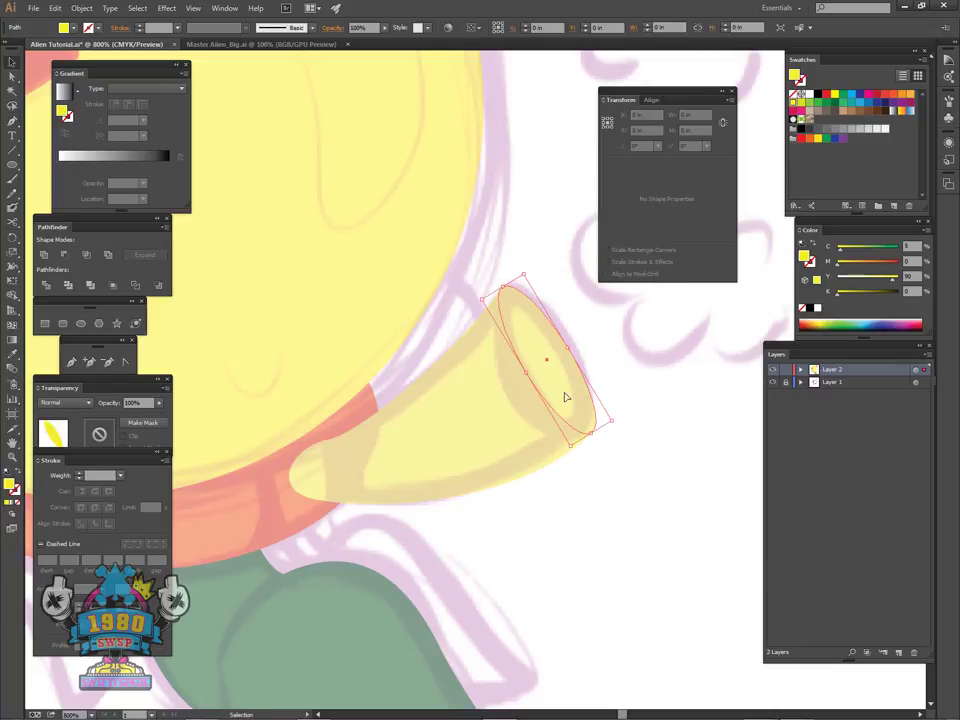
{"action": "left_click", "coordinate": [868, 96]}
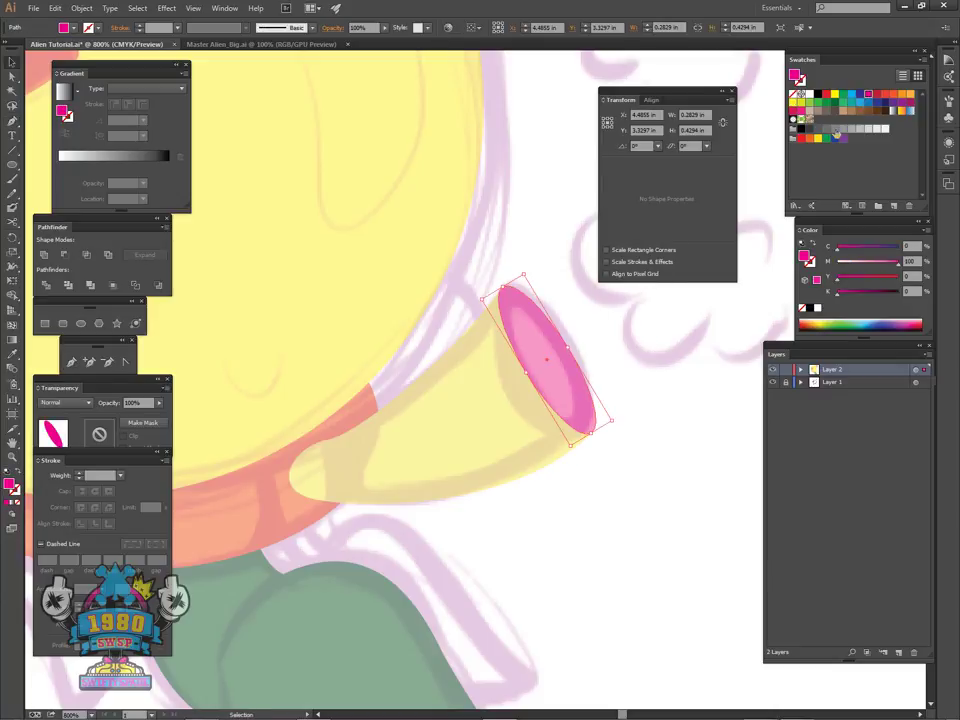
{"action": "left_click", "coordinate": [659, 388], "text": "ctrl"}
- In outline view, nudge the ellipse's lower anchor to line up with the lower corner of the tube's mouth
{"action": "key", "text": "ctrl+plus"}
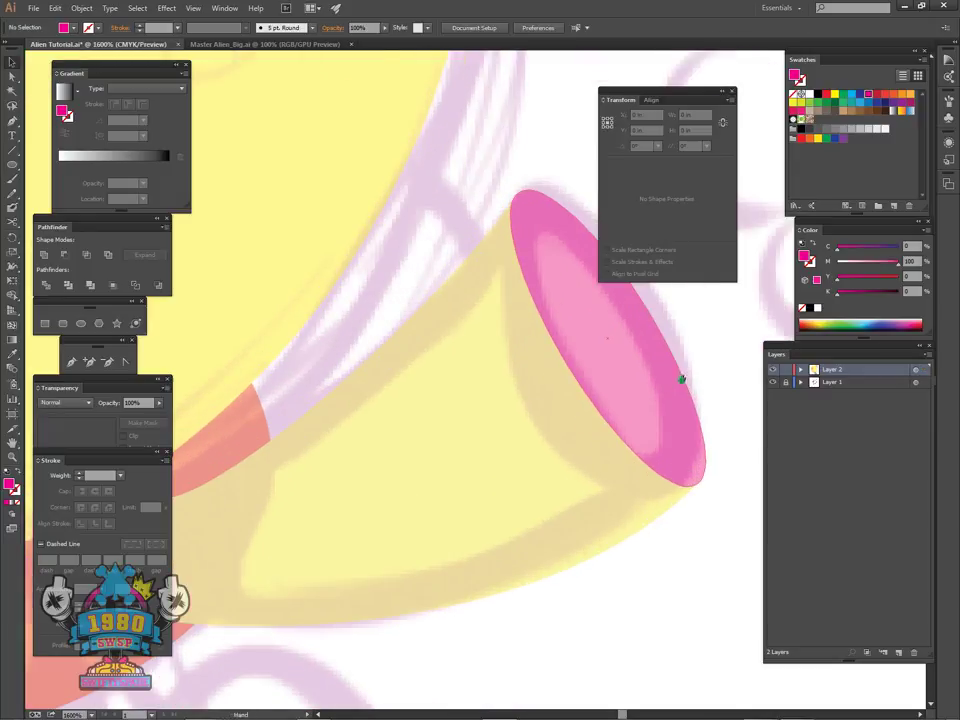
{"action": "left_click_drag", "start_coordinate": [681, 380], "coordinate": [617, 454]}
{"action": "key", "text": "ctrl+y"}
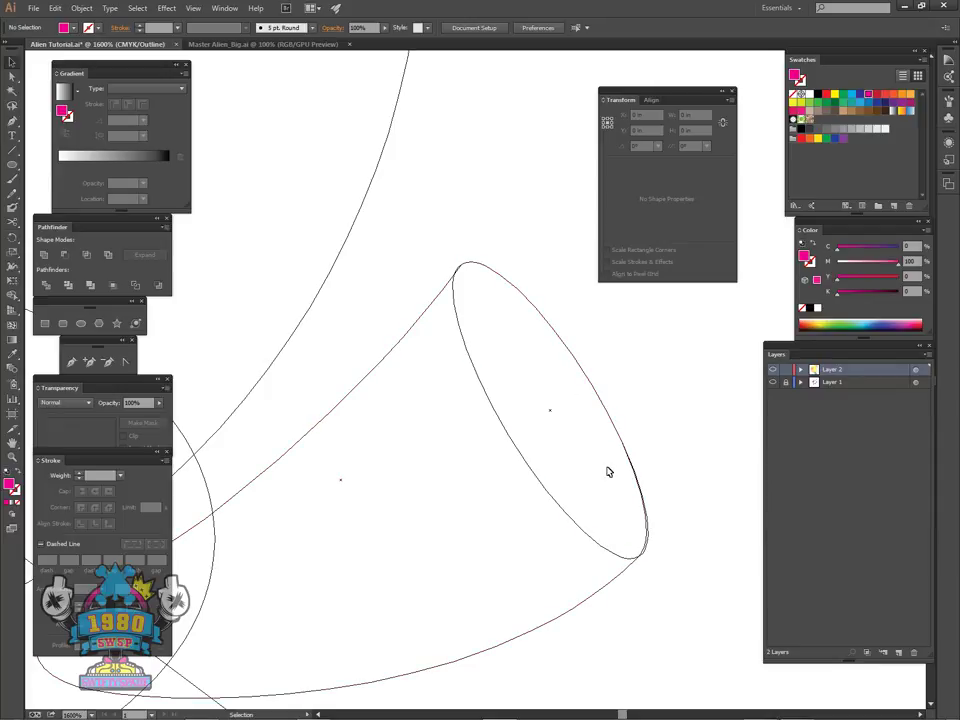
{"action": "left_click_drag", "start_coordinate": [660, 545], "coordinate": [630, 505]}
{"action": "key", "text": "a"}
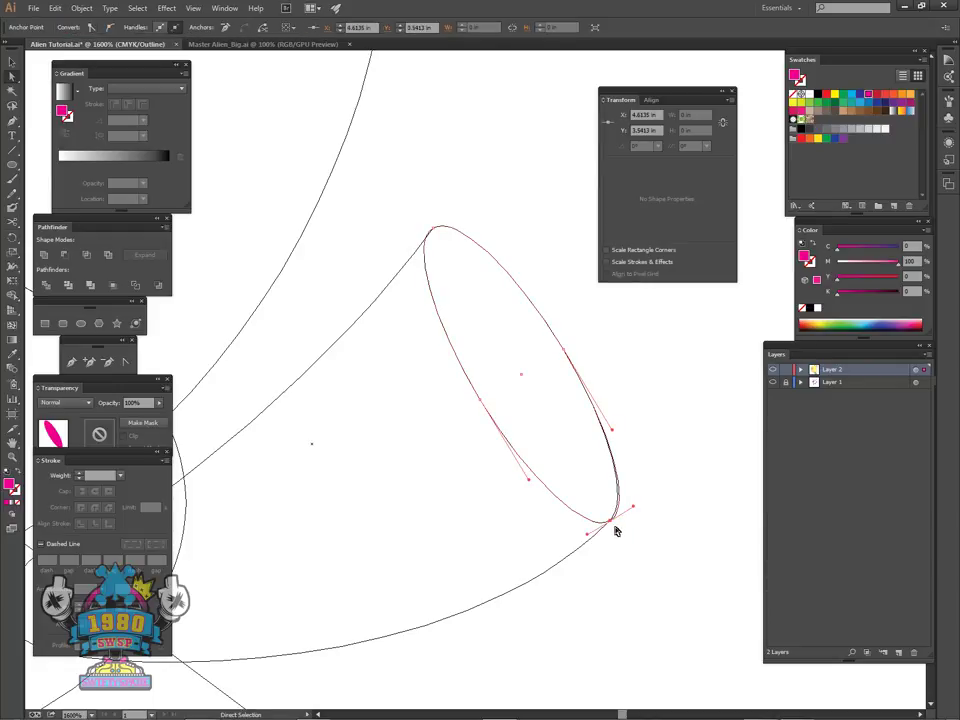
{"action": "left_click", "coordinate": [611, 523]}
{"action": "left_click_drag", "start_coordinate": [610, 521], "coordinate": [609, 519]}
{"action": "left_click", "coordinate": [622, 540]}
- Align the ellipse's upper anchor with the tube's upper corner, deselect it and return to the coloured preview
{"action": "left_click_drag", "start_coordinate": [596, 397], "coordinate": [645, 510]}
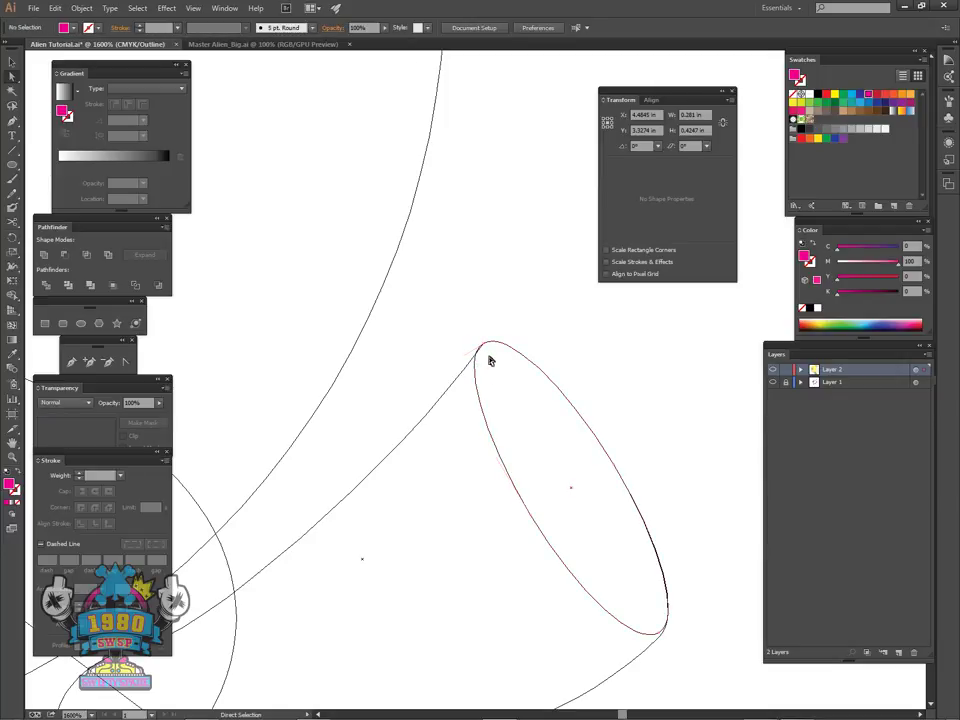
{"action": "left_click", "coordinate": [484, 345]}
{"action": "left_click_drag", "start_coordinate": [468, 361], "coordinate": [485, 345]}
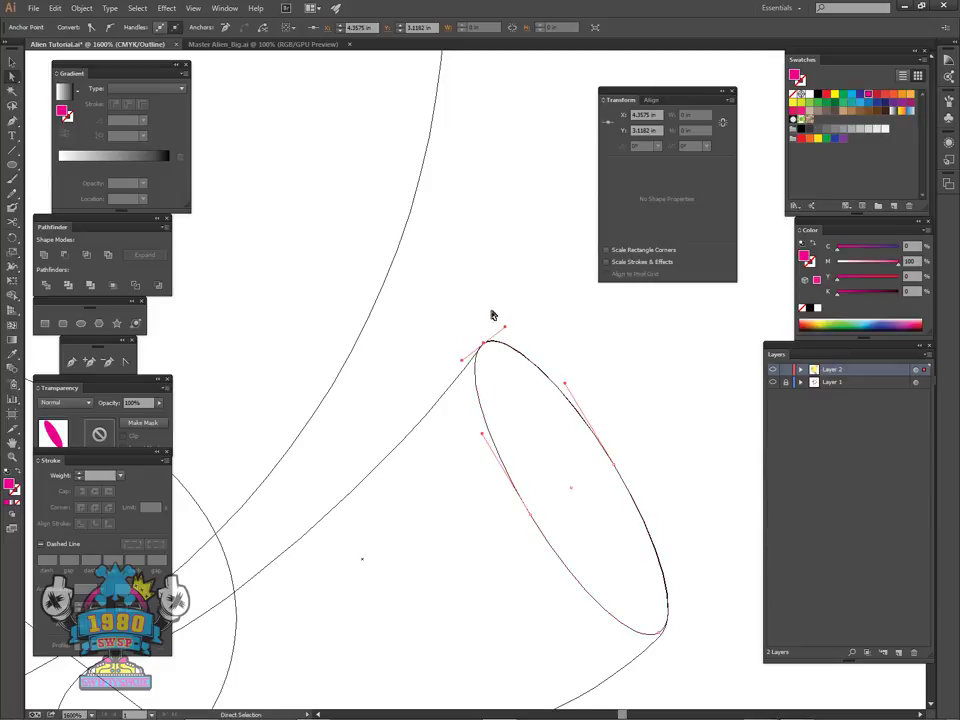
{"action": "left_click", "coordinate": [533, 283]}
{"action": "key", "text": "ctrl+y"}
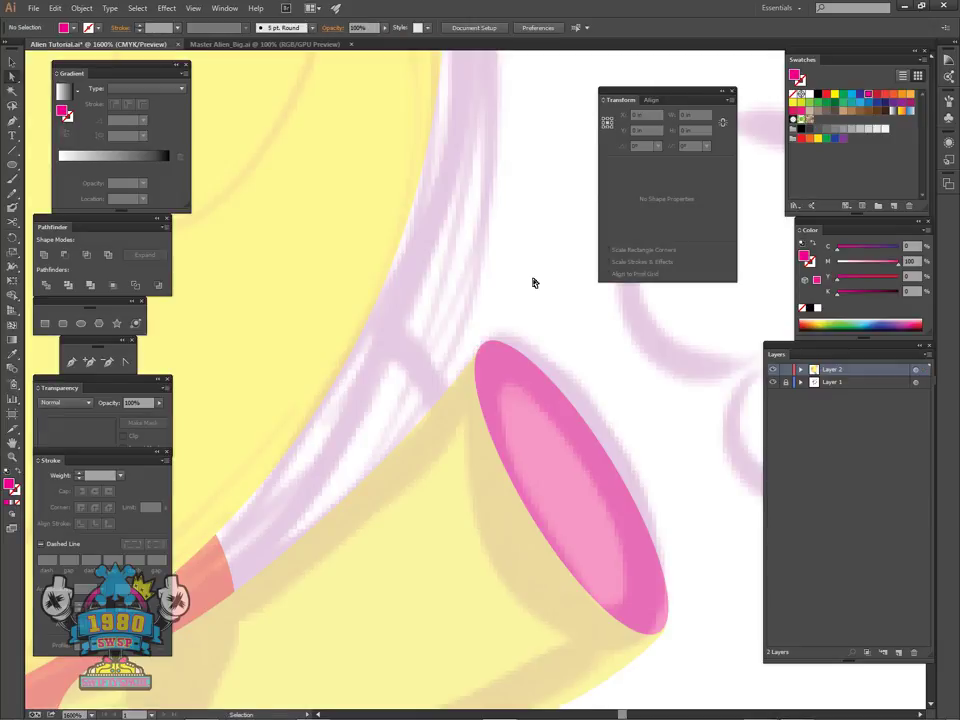
- Reshape the tube's rounded end over the orange band by adjusting its anchors and handles with Direct Selection
{"action": "key", "text": "ctrl+minus"}
{"action": "key", "text": "ctrl+minus"}
{"action": "key", "text": "ctrl+minus"}
{"action": "key", "text": "ctrl+minus"}
{"action": "key", "text": "ctrl+minus"}
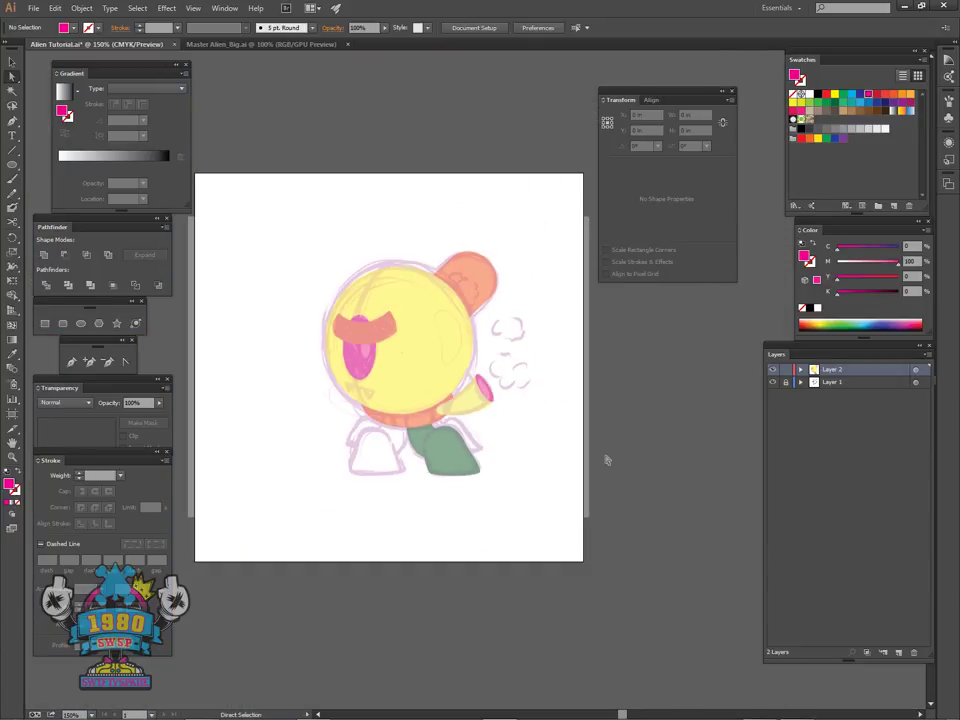
{"action": "left_click_drag", "start_coordinate": [532, 476], "coordinate": [575, 500]}
{"action": "key", "text": "ctrl+plus"}
{"action": "key", "text": "ctrl+plus"}
{"action": "key", "text": "ctrl+plus"}
{"action": "key", "text": "ctrl+plus"}
{"action": "key", "text": "ctrl+plus"}
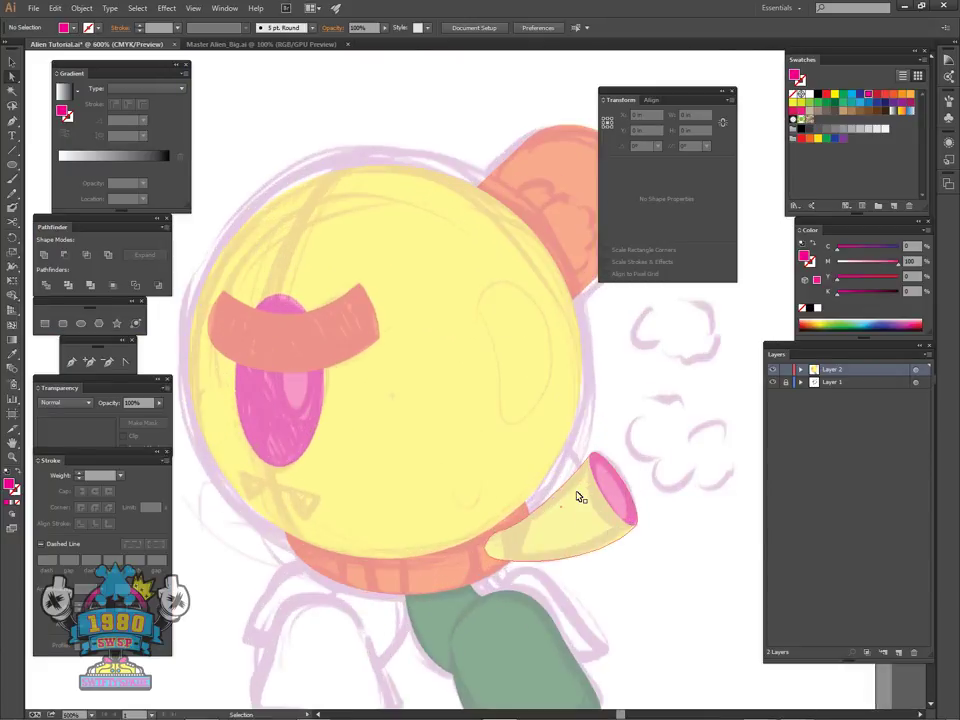
{"action": "key", "text": "a"}
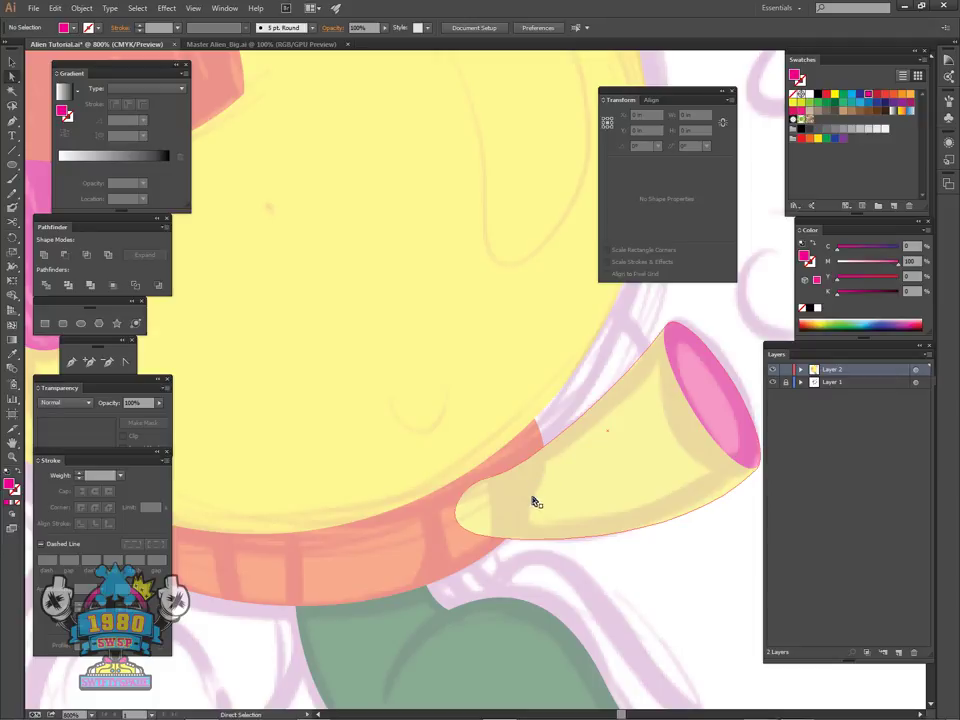
{"action": "left_click", "coordinate": [534, 497]}
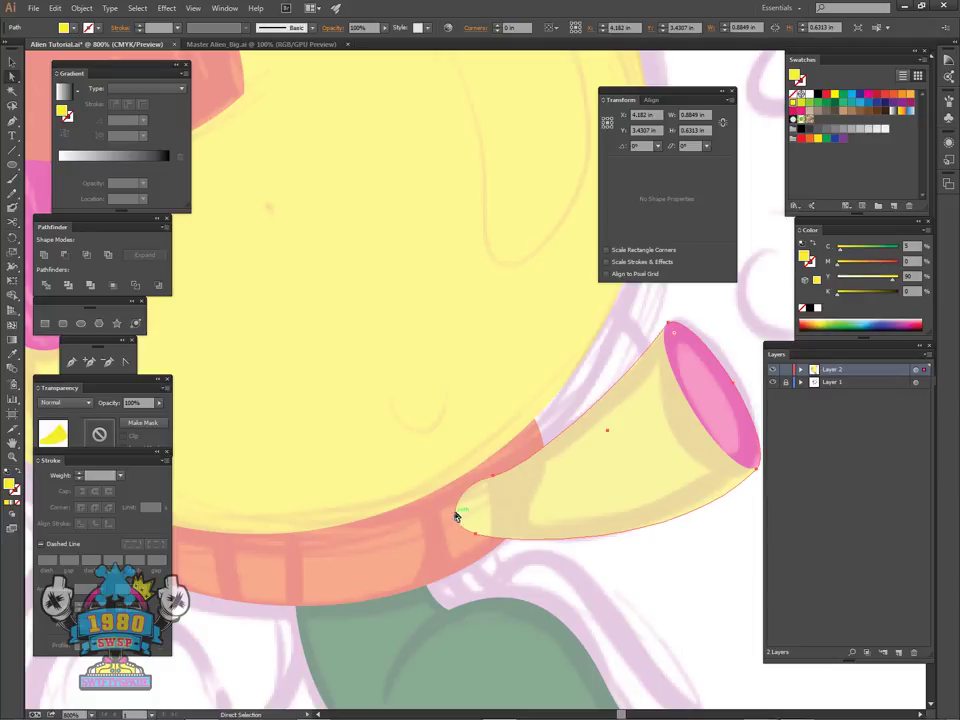
{"action": "left_click", "coordinate": [482, 482]}
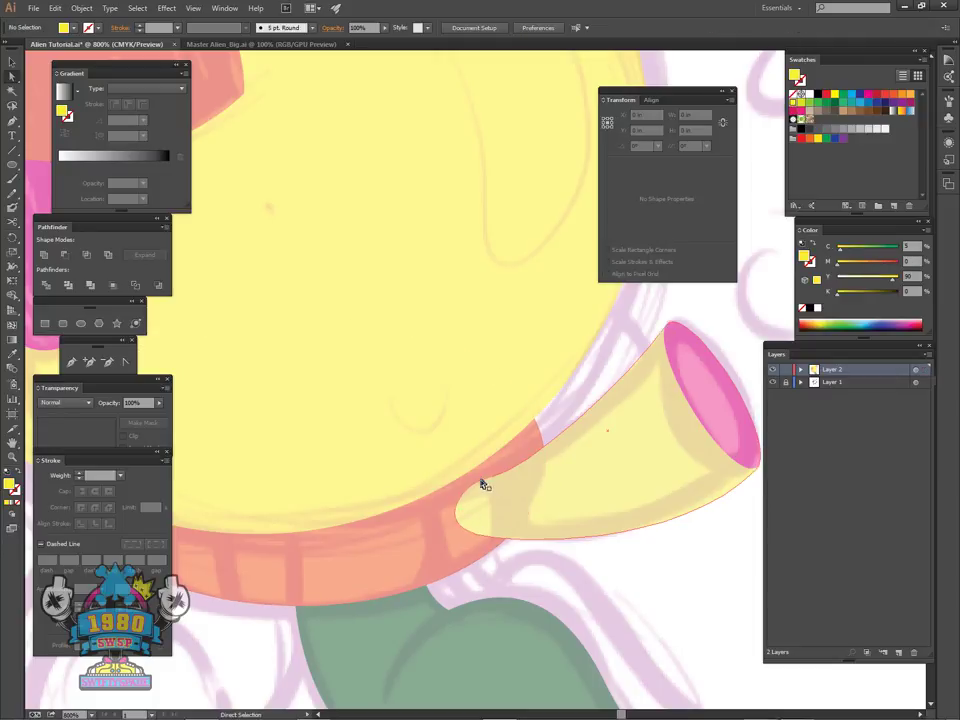
{"action": "left_click", "coordinate": [480, 538]}
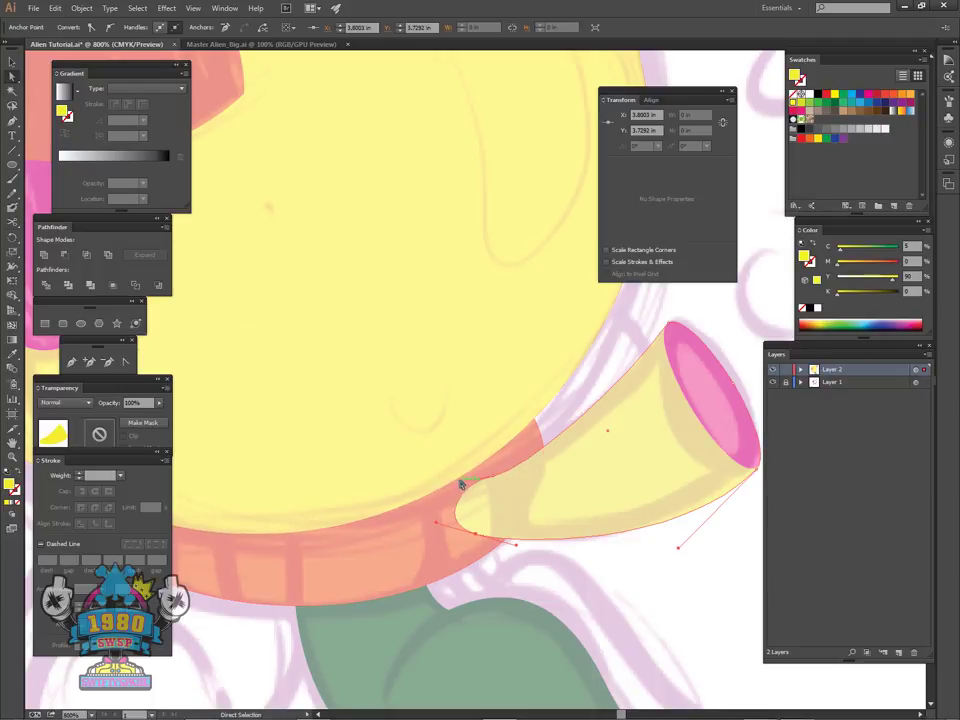
{"action": "left_click_drag", "start_coordinate": [460, 484], "coordinate": [458, 488]}
{"action": "left_click", "coordinate": [564, 572]}
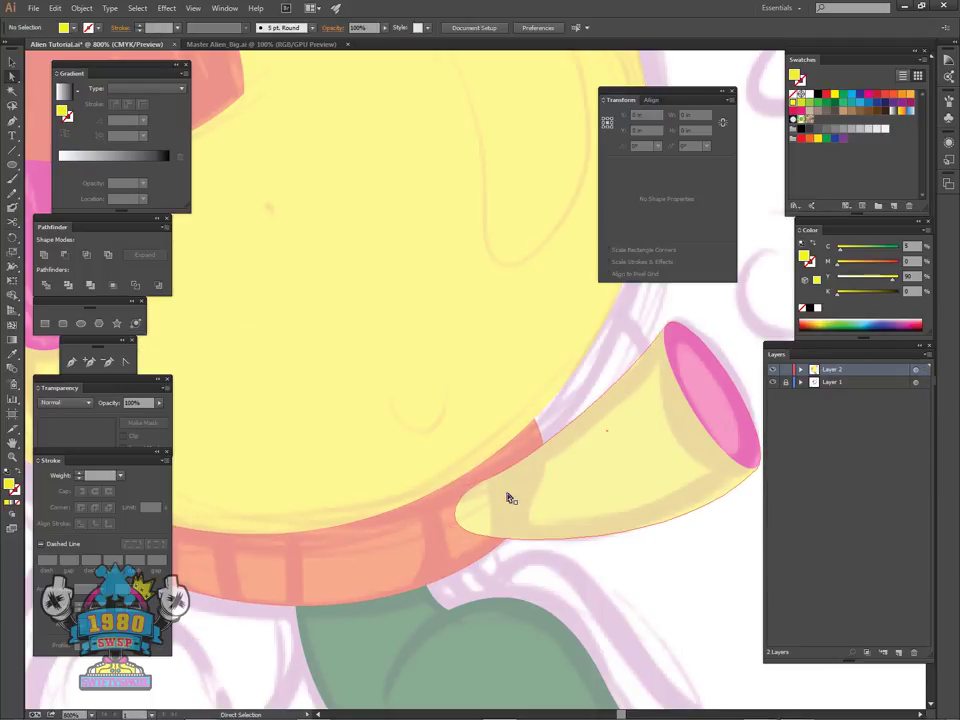
{"action": "left_click_drag", "start_coordinate": [458, 520], "coordinate": [440, 529]}
{"action": "left_click", "coordinate": [532, 561]}
- Set a cyan fill (C 100) and draw the lowest scallop of the cloud-like shape on the orange knob with the Pen tool
{"action": "key", "text": "ctrl+minus"}
{"action": "key", "text": "ctrl+minus"}
{"action": "key", "text": "ctrl+minus"}
{"action": "key", "text": "ctrl+minus"}
{"action": "key", "text": "ctrl+minus"}
{"action": "scroll", "coordinate": [621, 437], "scroll_direction": "up", "scroll_amount": 2}
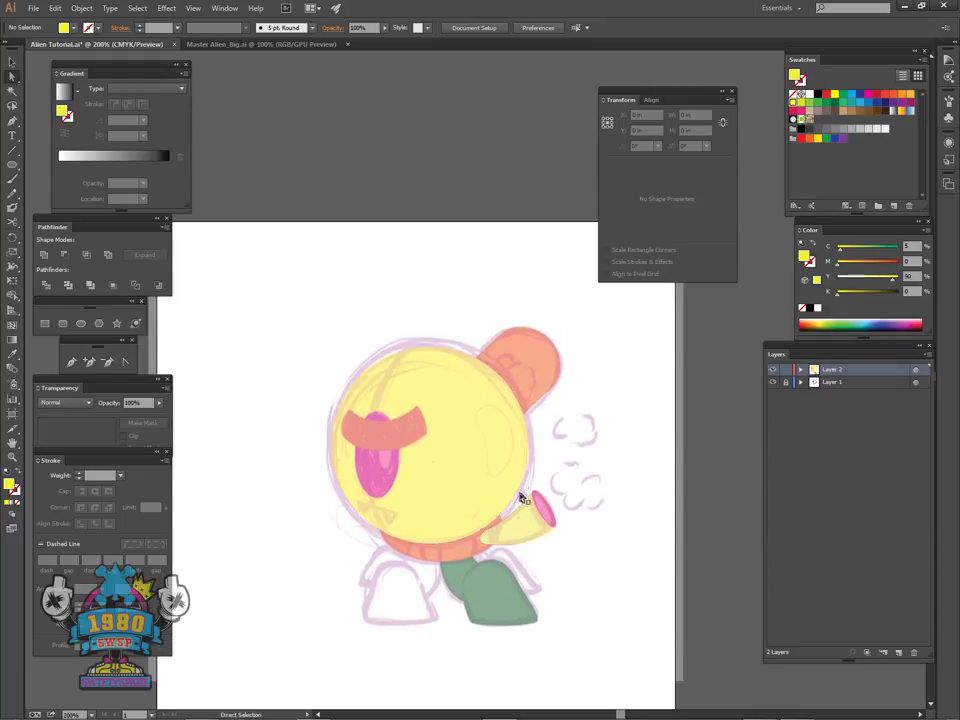
{"action": "left_click_drag", "start_coordinate": [568, 572], "coordinate": [556, 533]}
{"action": "scroll", "coordinate": [590, 470], "scroll_direction": "up", "scroll_amount": 4}
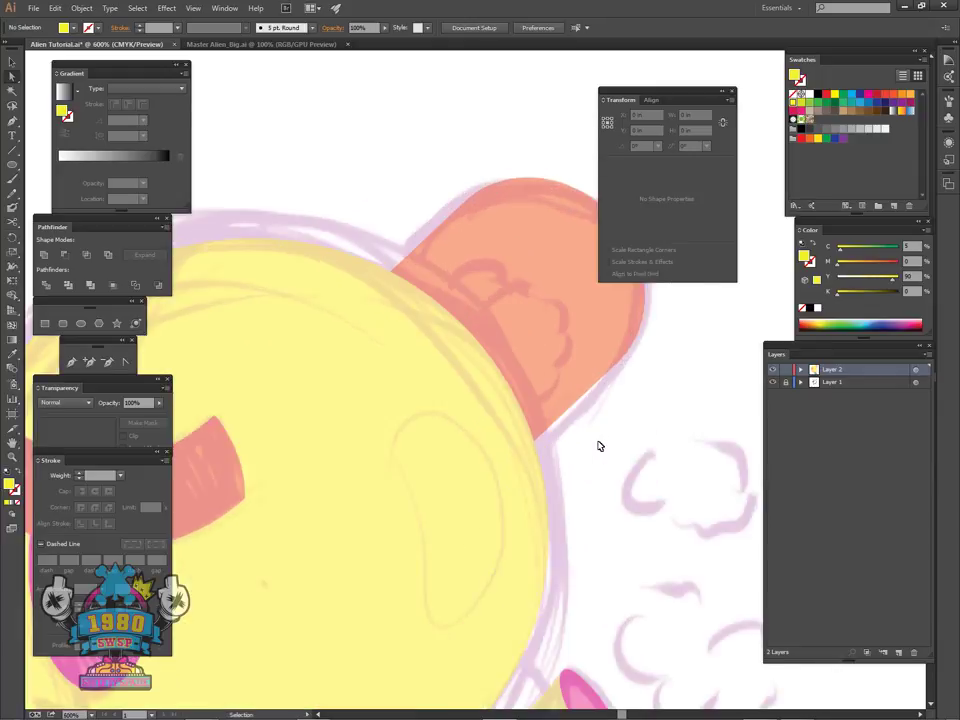
{"action": "left_click_drag", "start_coordinate": [615, 422], "coordinate": [516, 549]}
{"action": "key", "text": "p"}
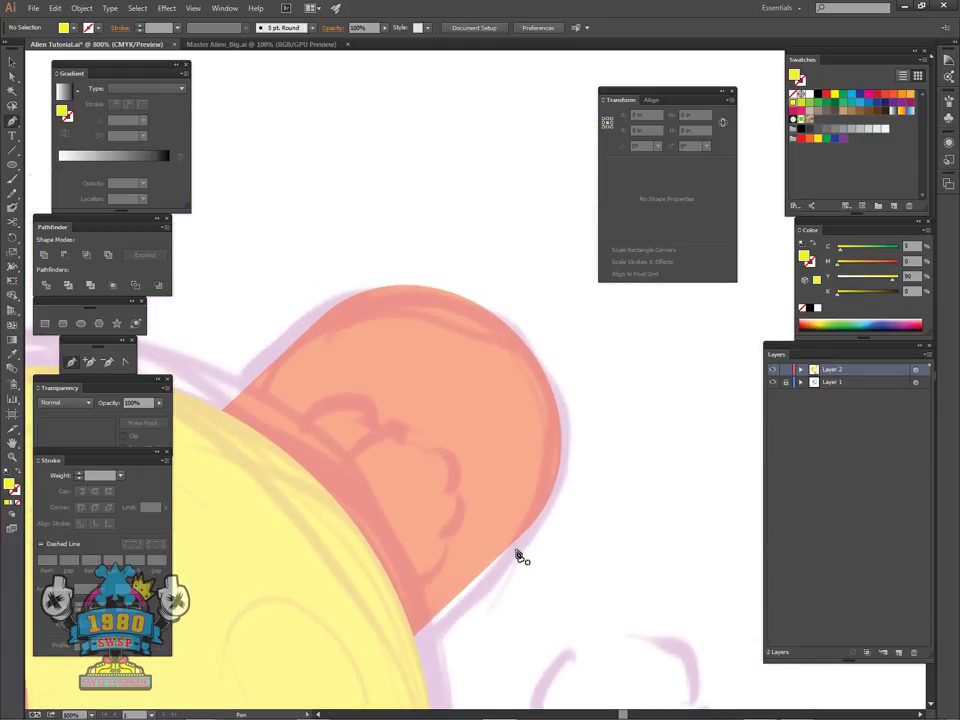
{"action": "left_click", "coordinate": [851, 96]}
{"action": "left_click_drag", "start_coordinate": [491, 465], "coordinate": [556, 473]}
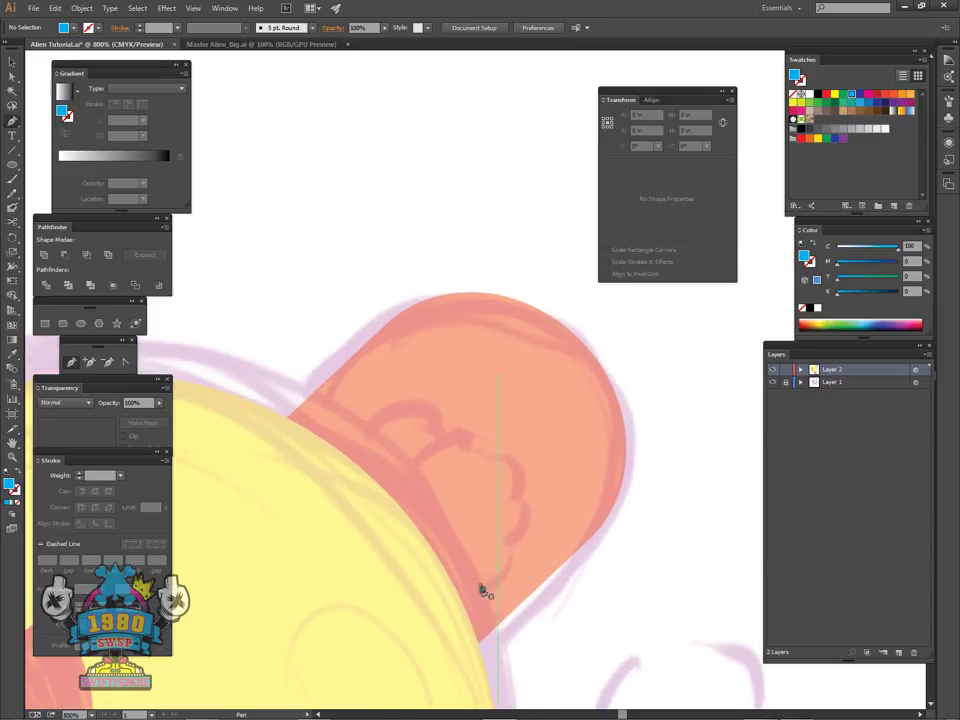
{"action": "left_click_drag", "start_coordinate": [445, 601], "coordinate": [507, 490]}
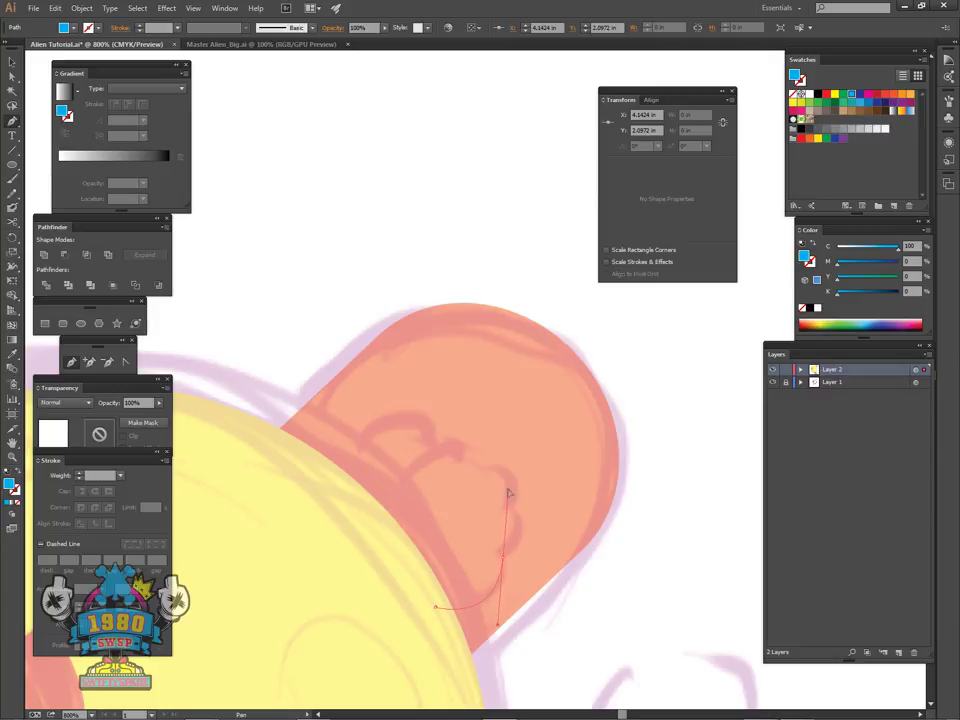
{"action": "left_click", "coordinate": [504, 562]}
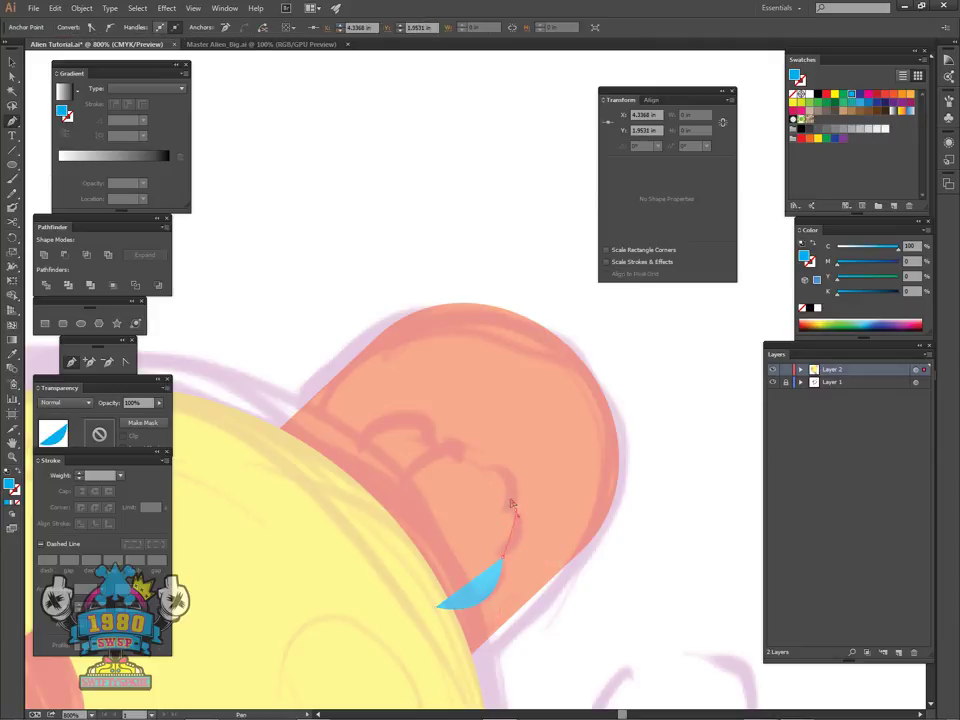
- Continue the scalloped outline up to the body's edge, close it with a straight side over the yellow body, and deselect it
{"action": "left_click_drag", "start_coordinate": [498, 477], "coordinate": [429, 435]}
{"action": "left_click", "coordinate": [461, 455]}
{"action": "left_click", "coordinate": [441, 436]}
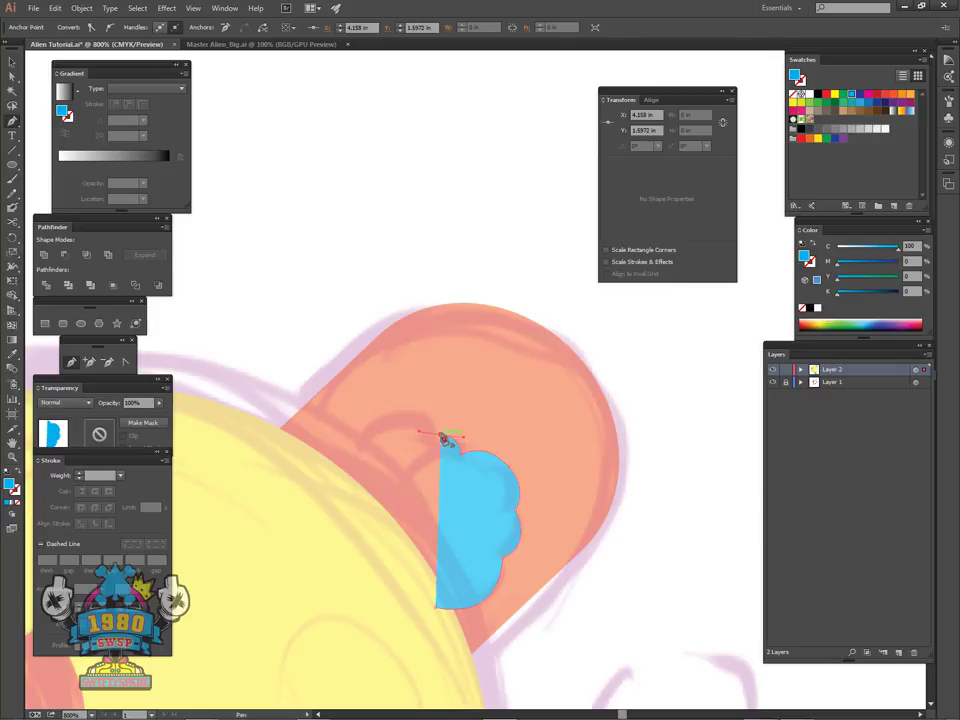
{"action": "left_click_drag", "start_coordinate": [382, 419], "coordinate": [325, 524]}
{"action": "left_click", "coordinate": [356, 429]}
{"action": "left_click", "coordinate": [327, 473]}
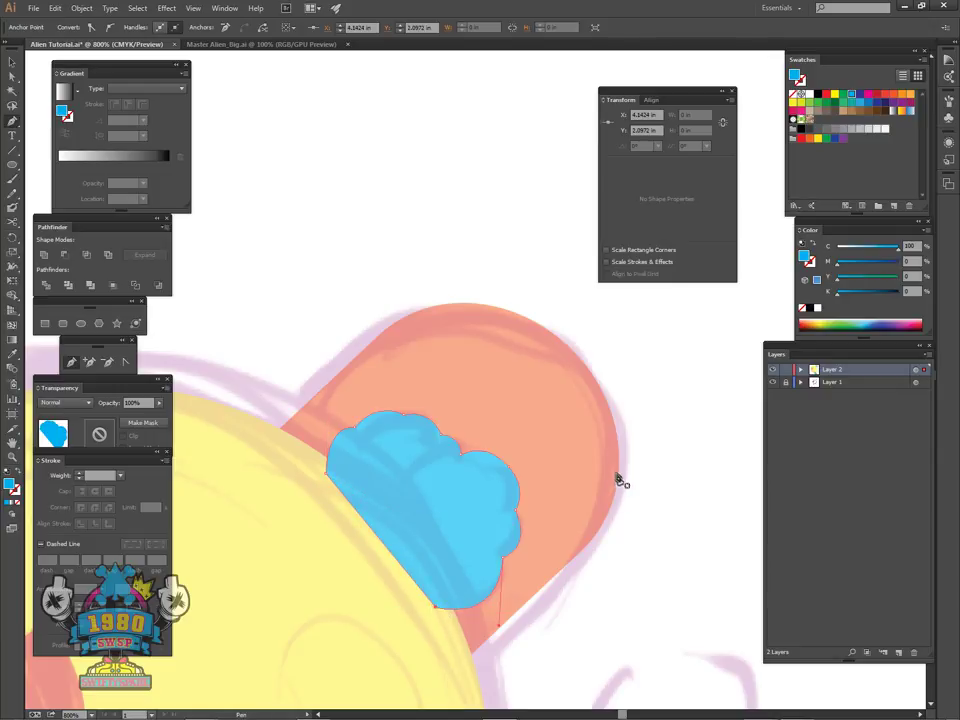
{"action": "left_click", "coordinate": [636, 552], "text": "ctrl"}
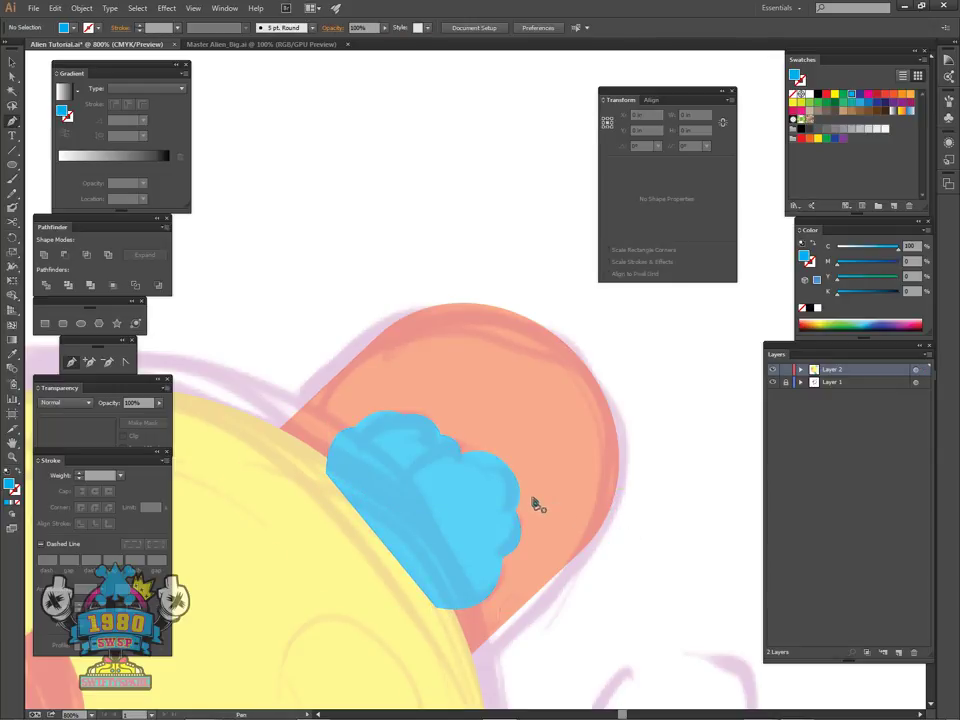
- Reorder the cyan scalloped shape so it sits behind the yellow body and in front of the orange knob
{"action": "left_click", "coordinate": [489, 529], "text": "ctrl"}
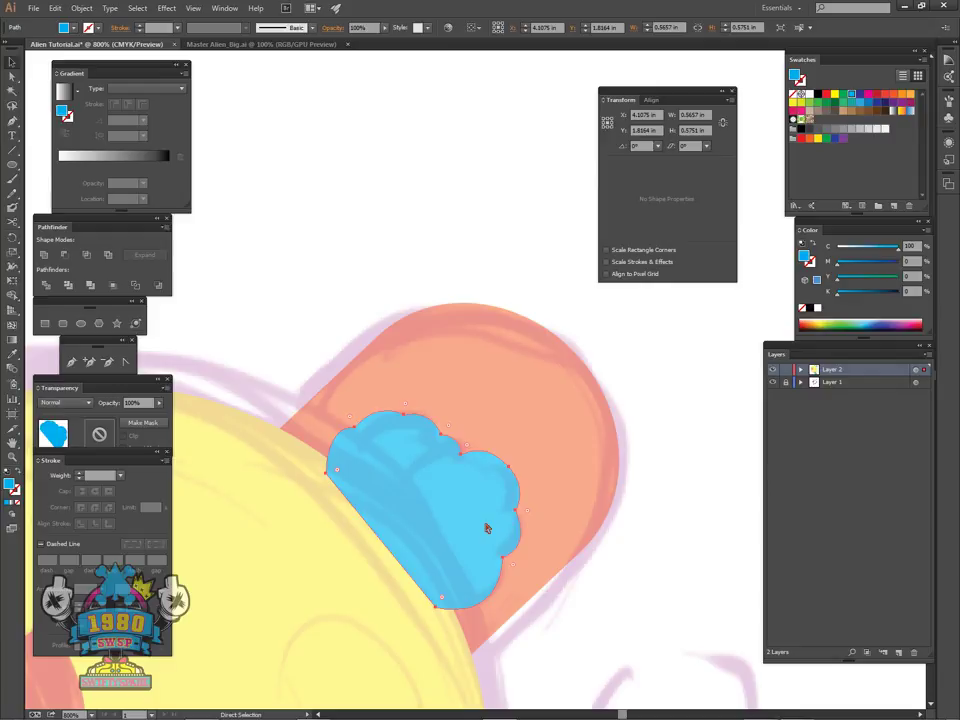
{"action": "key", "text": "ctrl+shift+["}
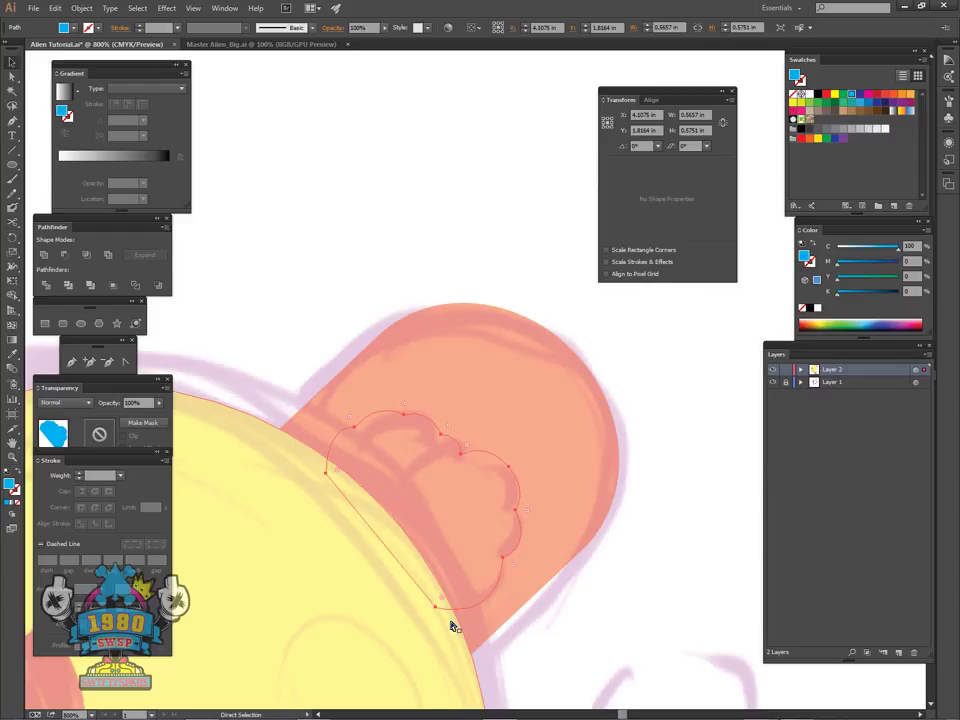
{"action": "key", "text": "ctrl+]"}
{"action": "key", "text": "ctrl+]"}
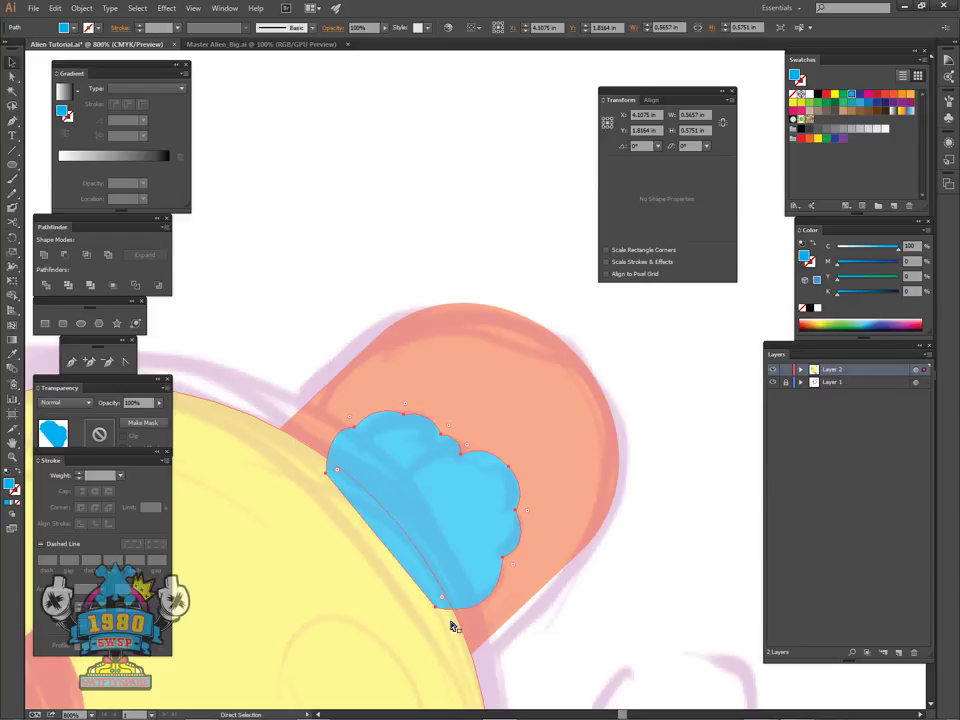
{"action": "key", "text": "ctrl+shift+z"}
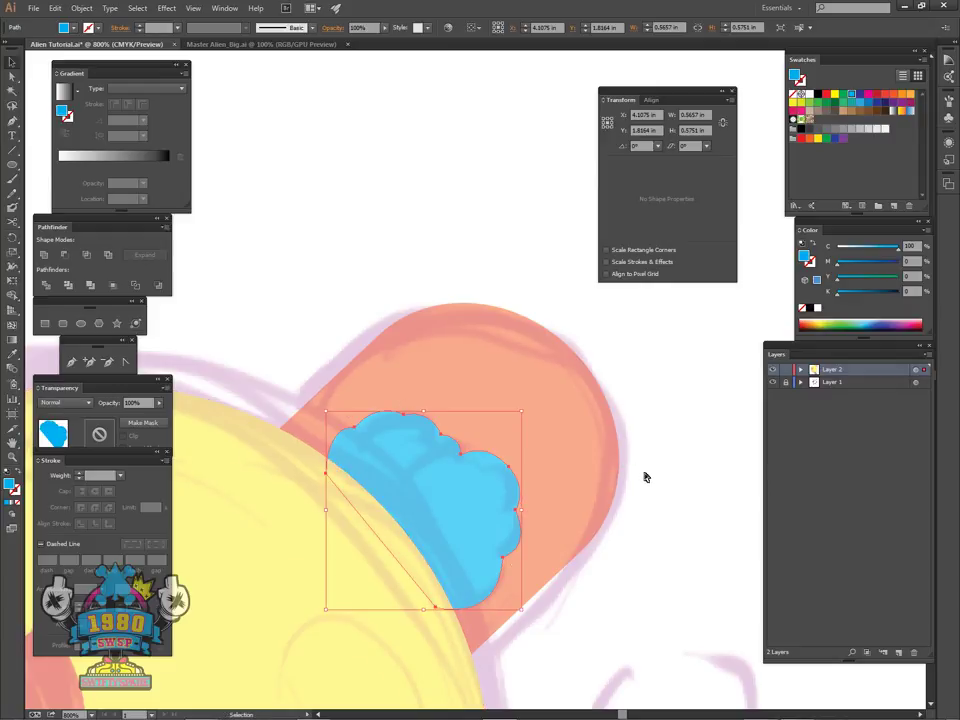
{"action": "left_click", "coordinate": [652, 477]}
{"action": "key", "text": "v"}
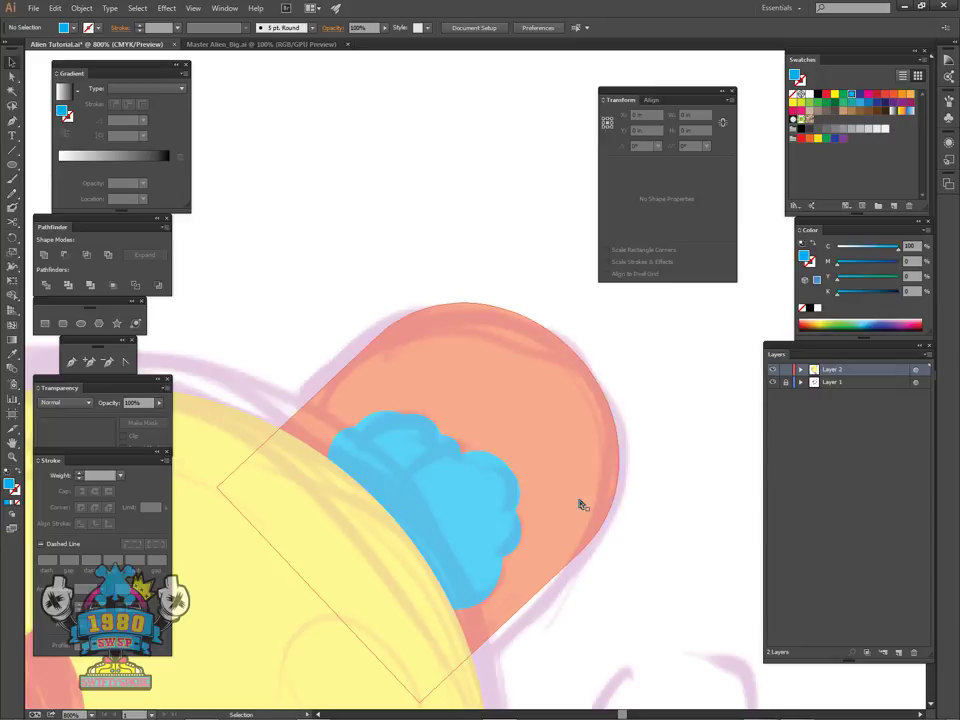
- Examine the whole alien, and inspect the green leg and the untraced foot sketch behind it up close
{"action": "key", "text": "ctrl+minus"}
{"action": "key", "text": "ctrl+minus"}
{"action": "key", "text": "ctrl+minus"}
{"action": "left_click_drag", "start_coordinate": [541, 530], "coordinate": [627, 415]}
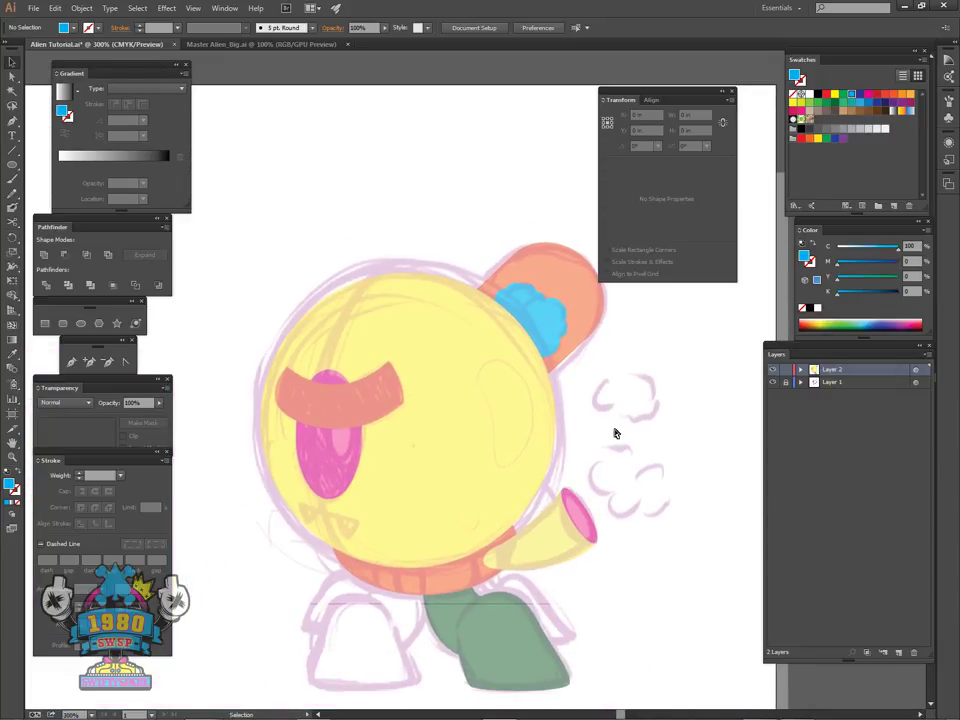
{"action": "left_click_drag", "start_coordinate": [606, 456], "coordinate": [624, 414]}
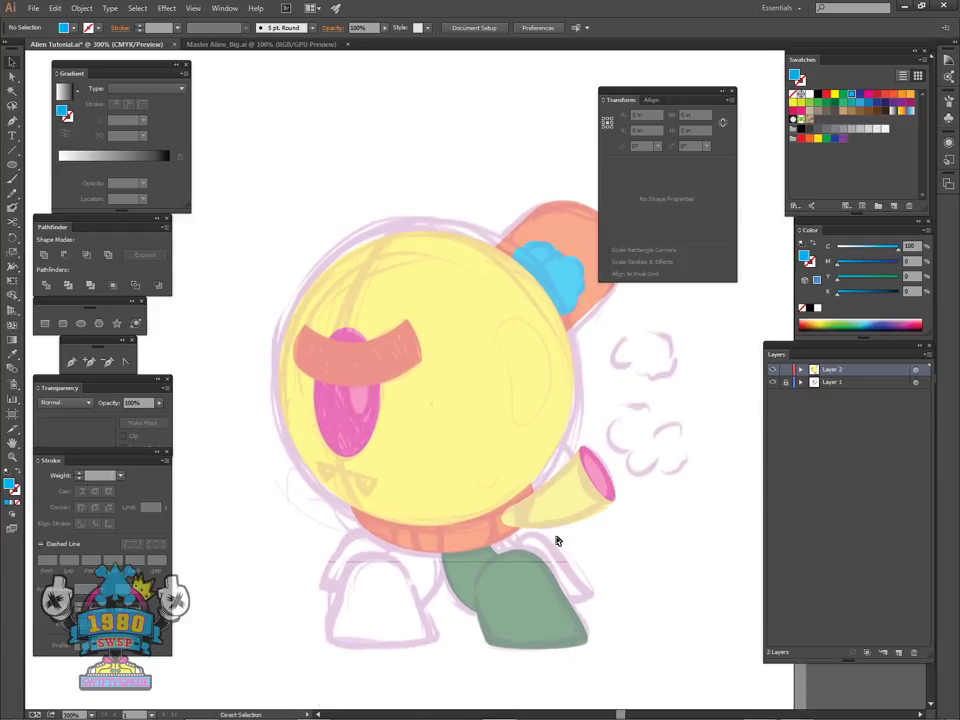
{"action": "scroll", "coordinate": [555, 540], "scroll_direction": "up", "scroll_amount": 1}
{"action": "left_click_drag", "start_coordinate": [651, 561], "coordinate": [602, 515]}
{"action": "key", "text": "ctrl+equal"}
{"action": "key", "text": "ctrl+equal"}
{"action": "left_click_drag", "start_coordinate": [602, 698], "coordinate": [609, 486]}
{"action": "left_click_drag", "start_coordinate": [524, 649], "coordinate": [598, 474]}
{"action": "scroll", "coordinate": [598, 474], "scroll_direction": "down", "scroll_amount": 1}
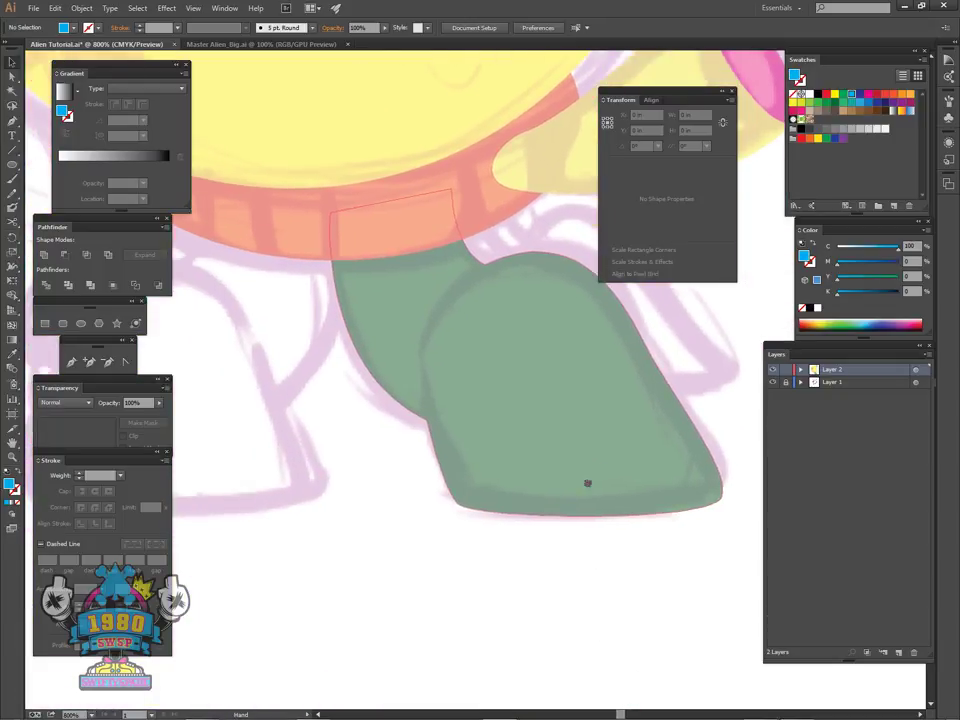
{"action": "scroll", "coordinate": [553, 540], "scroll_direction": "down", "scroll_amount": 5}
{"action": "scroll", "coordinate": [529, 439], "scroll_direction": "up", "scroll_amount": 5}
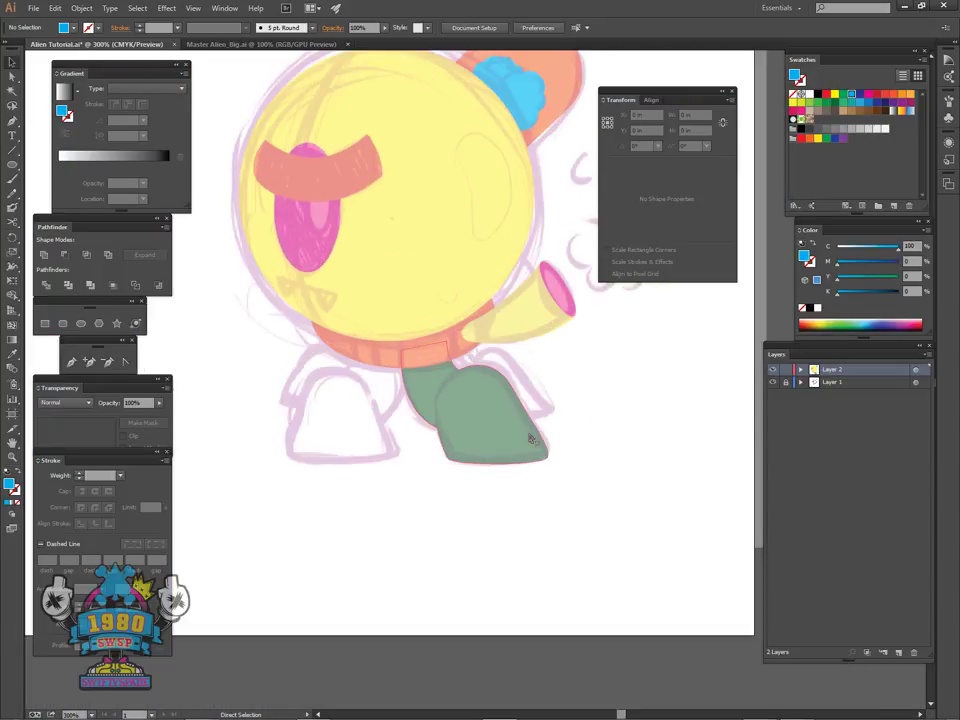
{"action": "left_click_drag", "start_coordinate": [651, 510], "coordinate": [622, 455]}
{"action": "key", "text": "a"}
{"action": "key", "text": "v"}
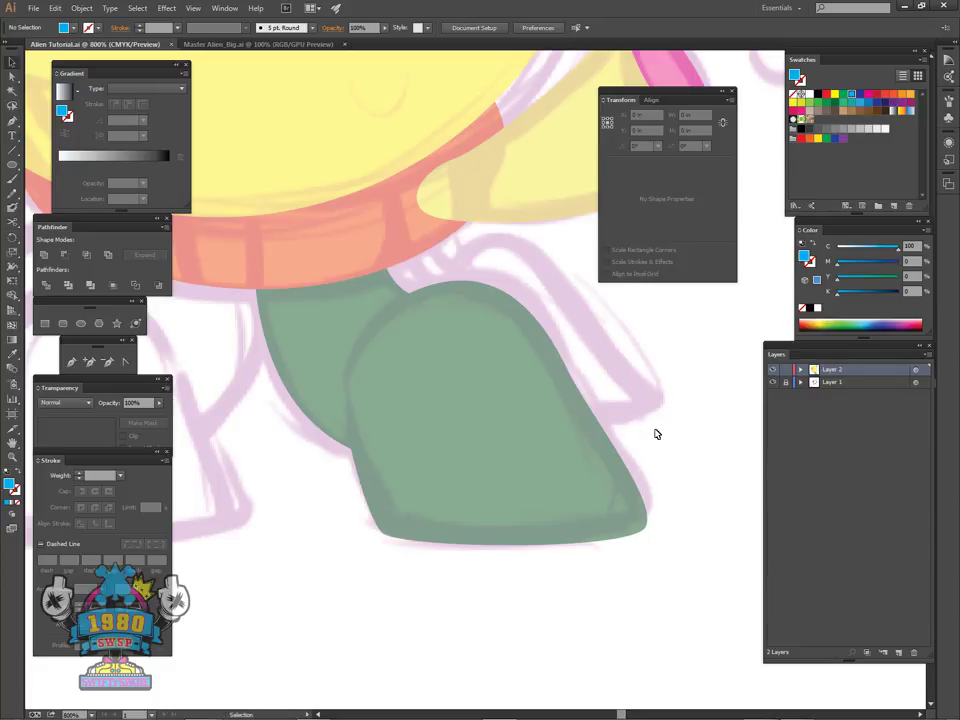
- Target the whole of Layer 2, raise its opacity to 100%, and clear the selection
{"action": "left_click_drag", "start_coordinate": [657, 441], "coordinate": [647, 459]}
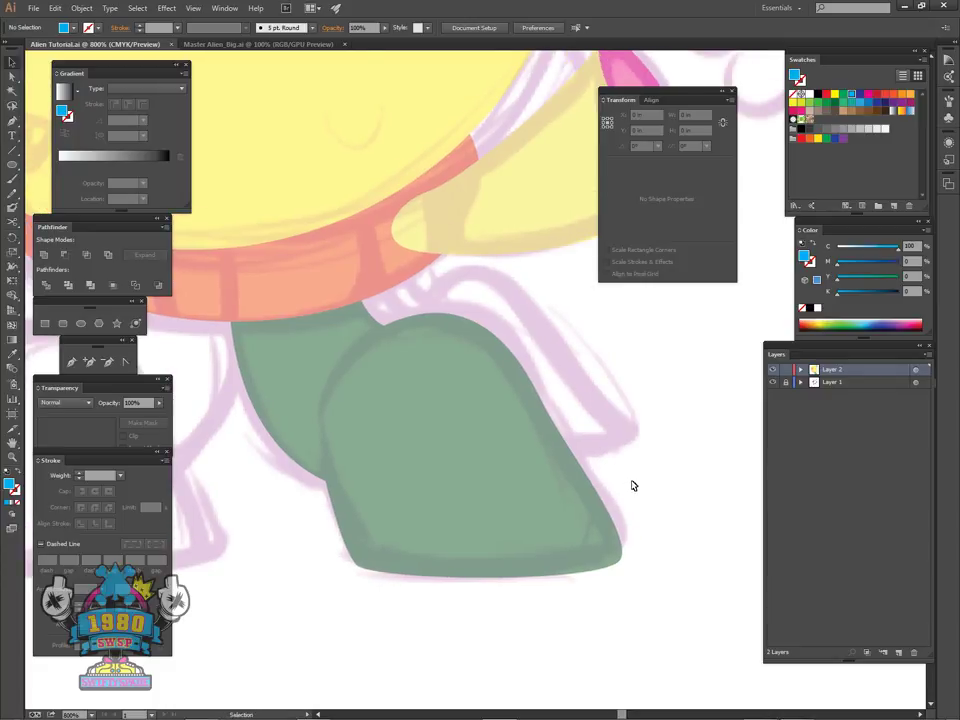
{"action": "left_click", "coordinate": [592, 536]}
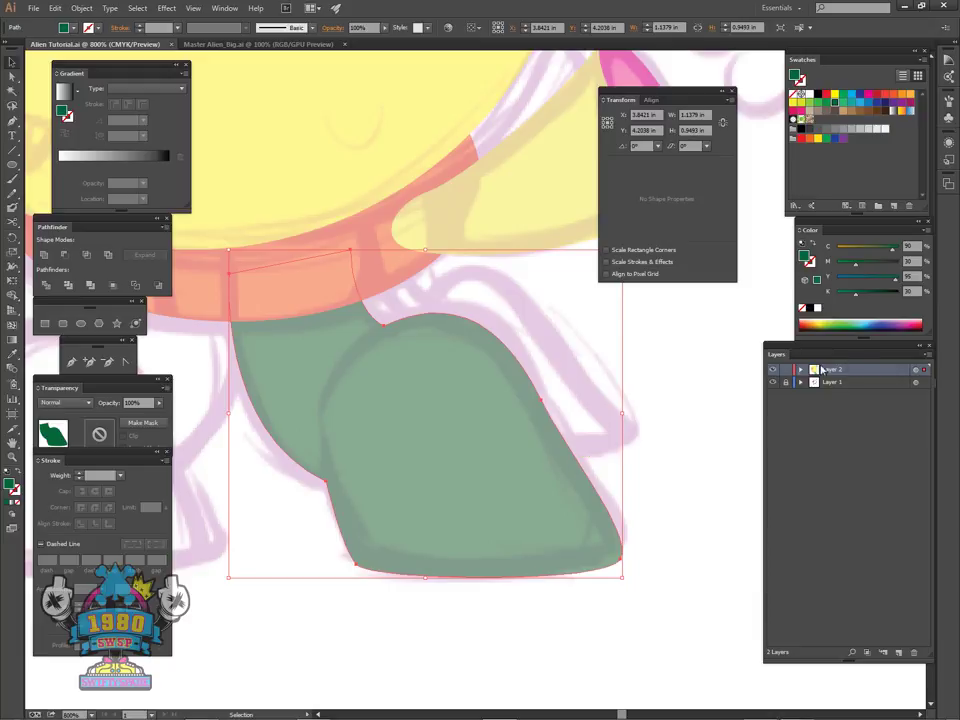
{"action": "left_click", "coordinate": [914, 370]}
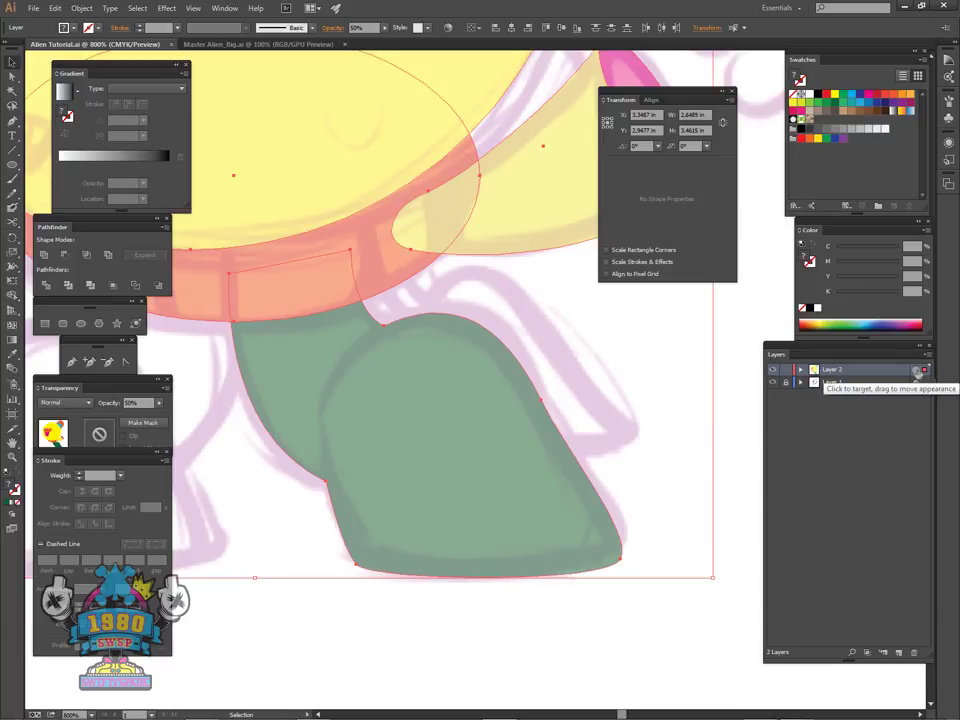
{"action": "left_click", "coordinate": [385, 28]}
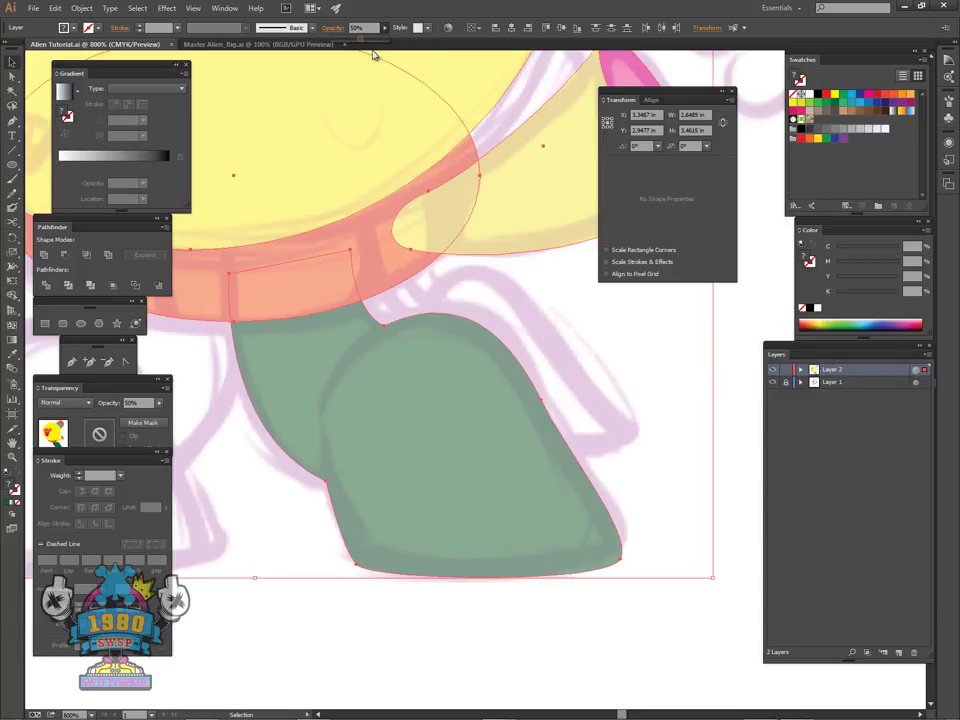
{"action": "left_click_drag", "start_coordinate": [364, 37], "coordinate": [404, 39]}
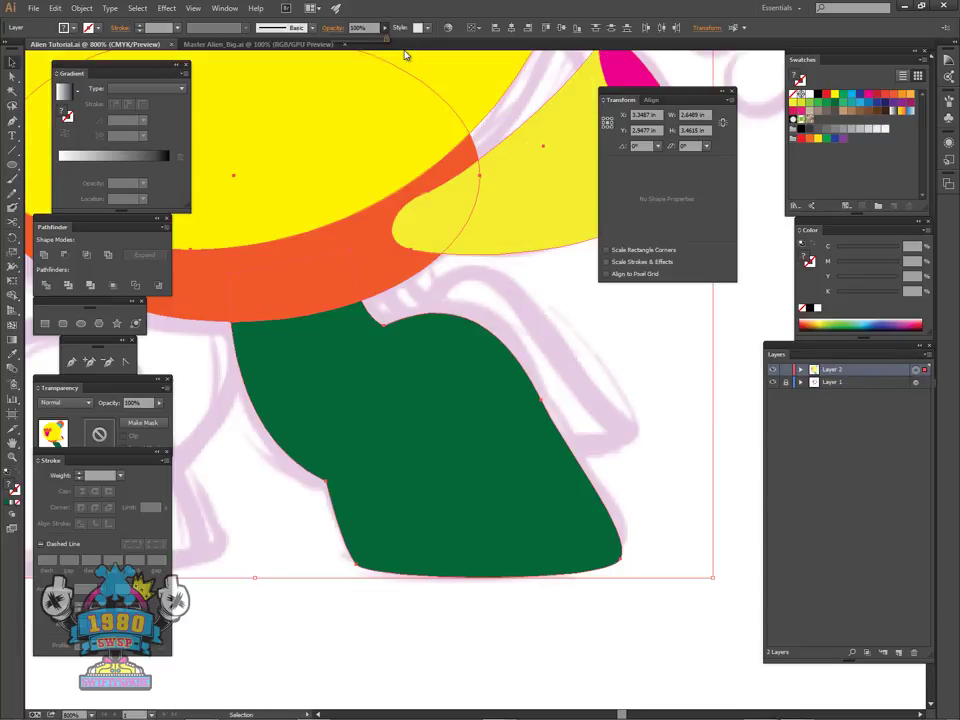
{"action": "left_click", "coordinate": [725, 442]}
- Select the green leg, glance at the master alien document, and switch the leg's colour sliders to HSB
{"action": "left_click_drag", "start_coordinate": [664, 489], "coordinate": [718, 521]}
{"action": "left_click", "coordinate": [602, 511]}
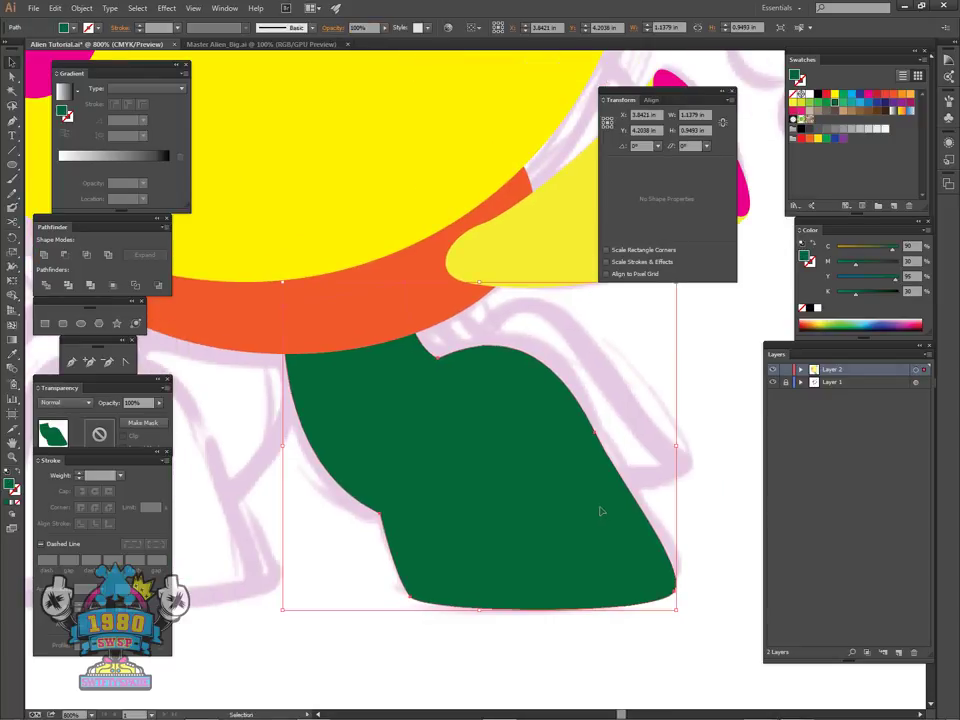
{"action": "key", "text": "ctrl+Tab"}
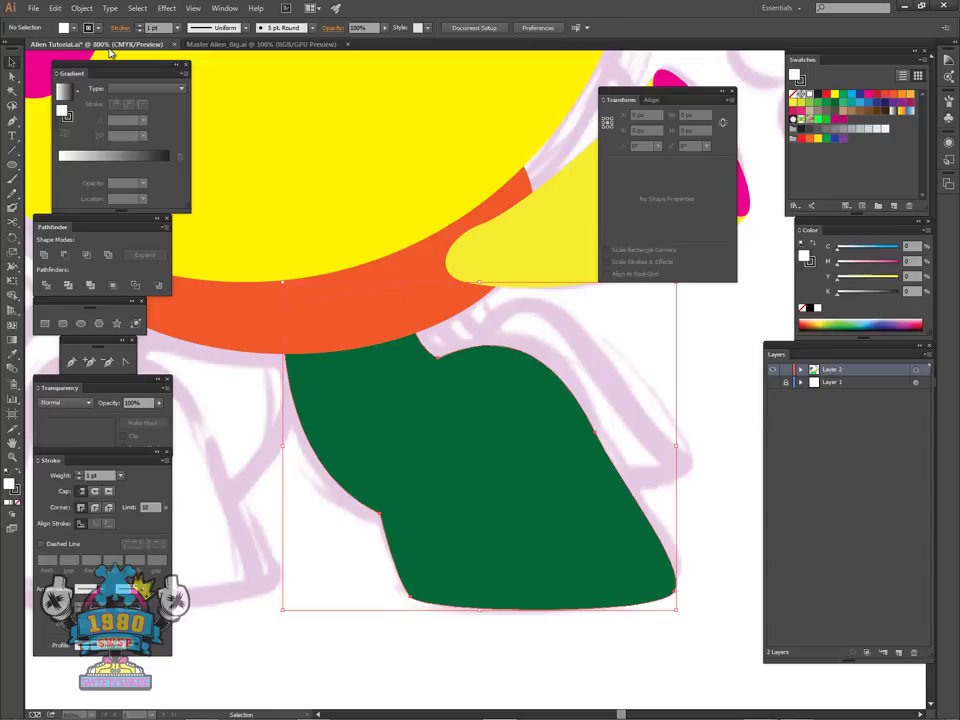
{"action": "left_click", "coordinate": [80, 44]}
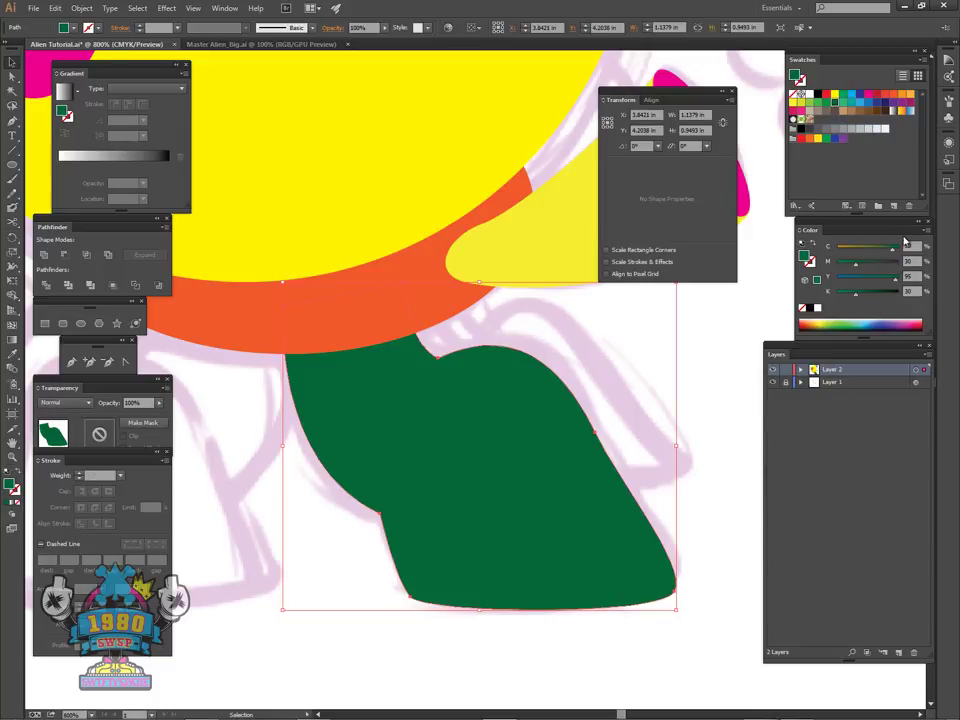
{"action": "left_click", "coordinate": [926, 230]}
{"action": "left_click", "coordinate": [834, 279]}
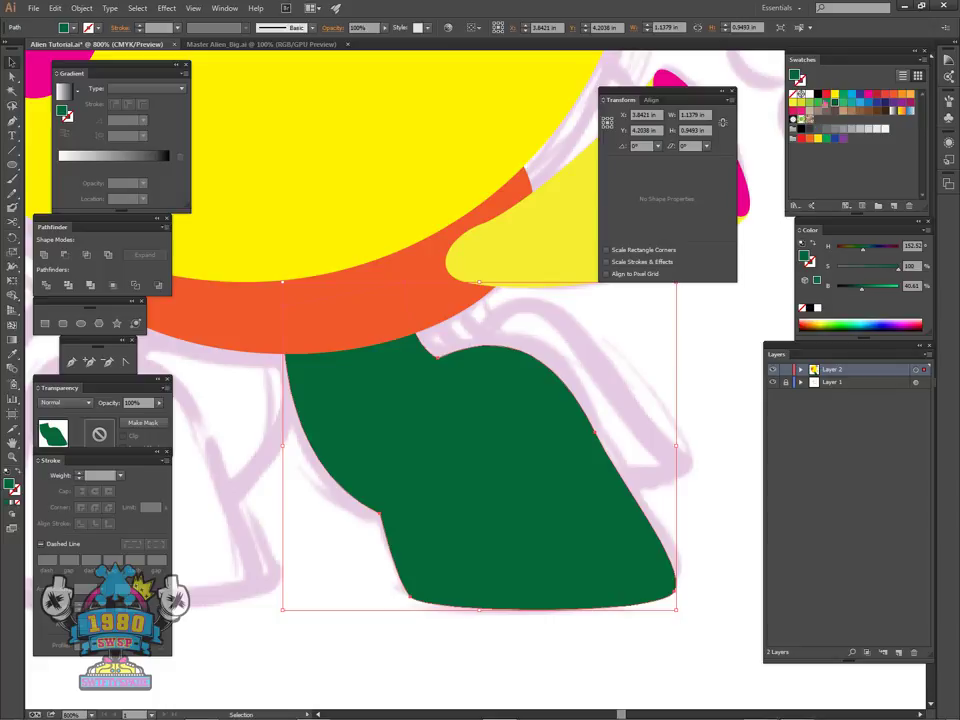
- Recolour the leg from the medium green swatch, raising brightness to 100 and setting saturation to 76, and deselect it
{"action": "left_click", "coordinate": [820, 110]}
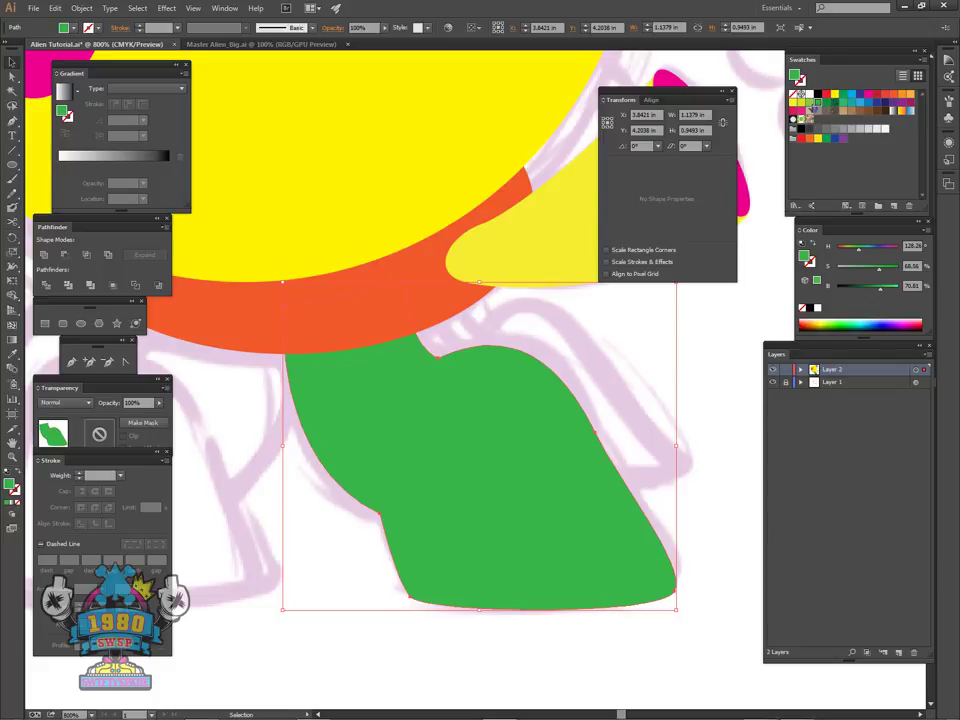
{"action": "left_click_drag", "start_coordinate": [882, 290], "coordinate": [902, 271]}
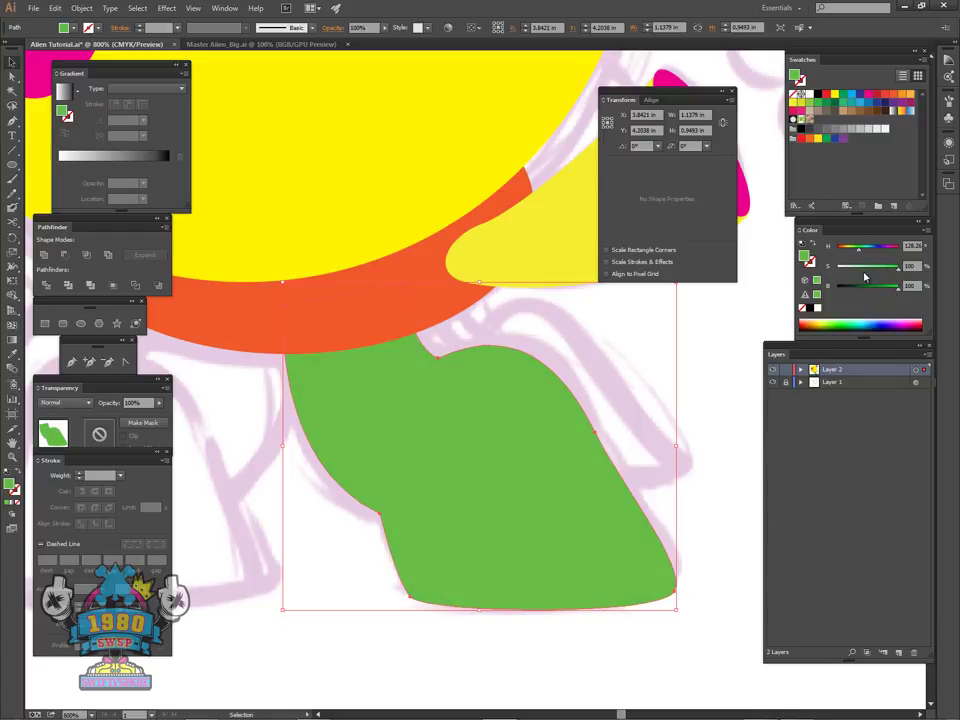
{"action": "left_click_drag", "start_coordinate": [866, 268], "coordinate": [893, 273]}
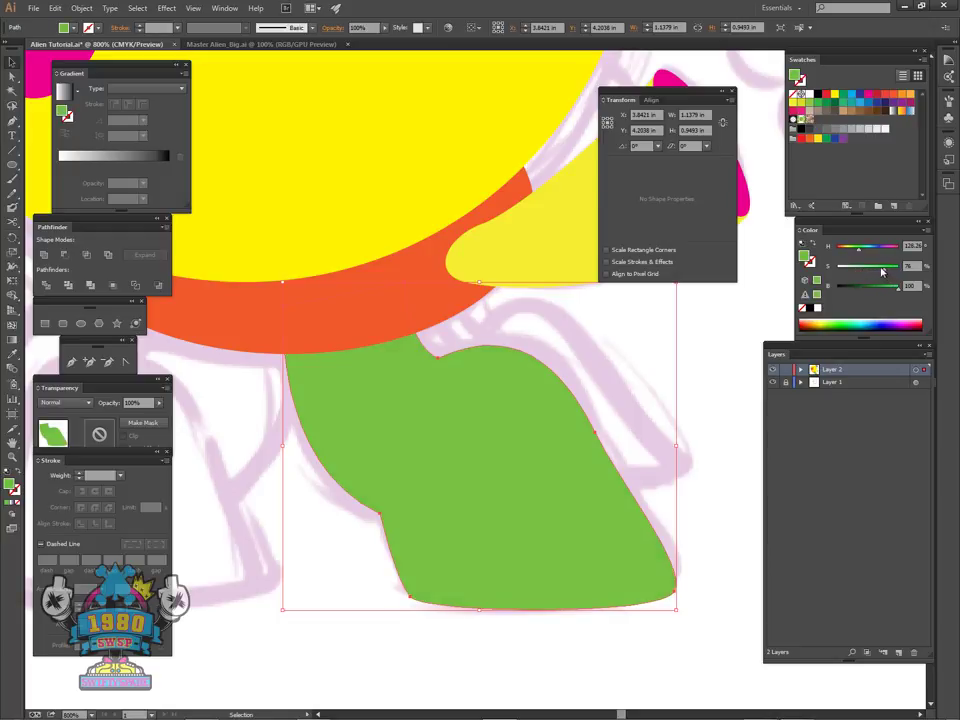
{"action": "left_click", "coordinate": [745, 364]}
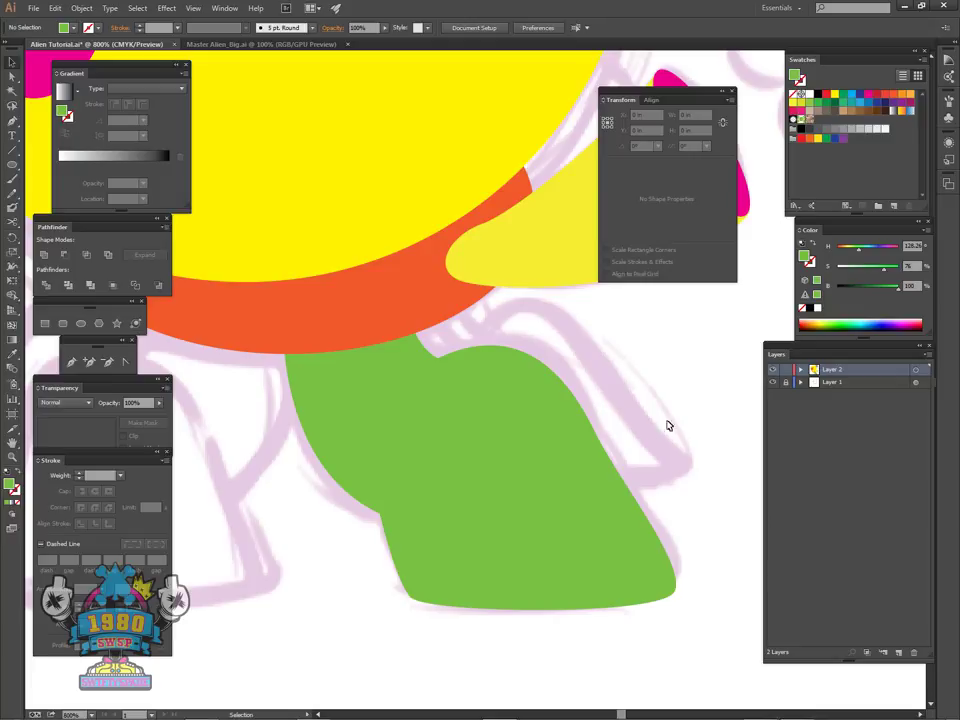
- Give the leg a 1 pt stroke in the medium green swatch, deselect it, and store that green as a new swatch
{"action": "key", "text": "ctrl+minus"}
{"action": "key", "text": "ctrl+minus"}
{"action": "key", "text": "ctrl+minus"}
{"action": "key", "text": "ctrl+plus"}
{"action": "key", "text": "ctrl+plus"}
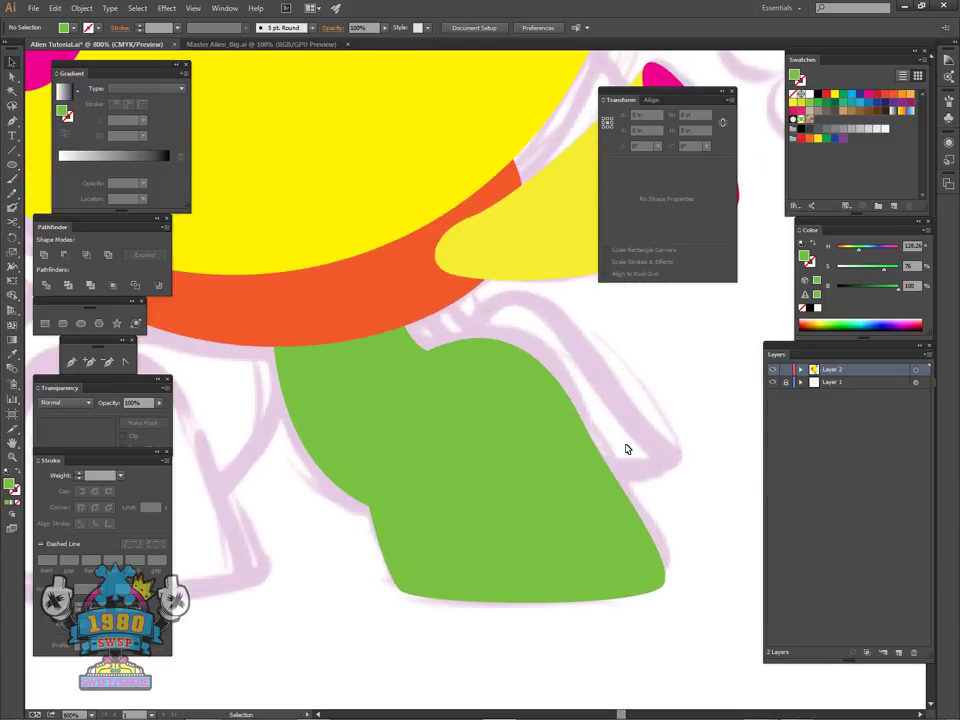
{"action": "key", "text": "ctrl+plus"}
{"action": "left_click", "coordinate": [622, 509]}
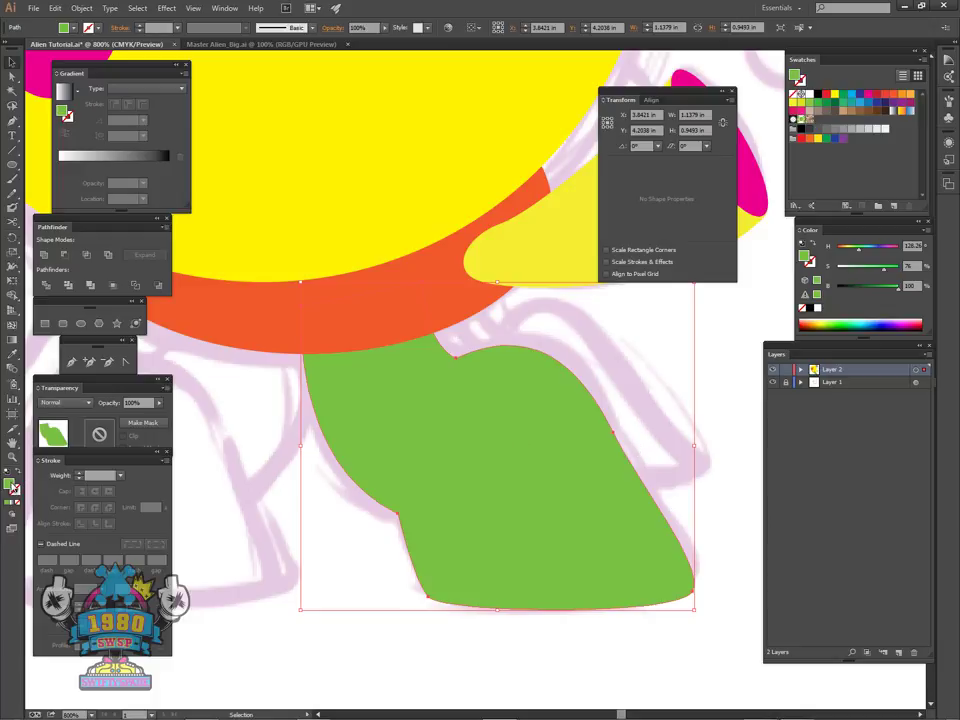
{"action": "key", "text": "x"}
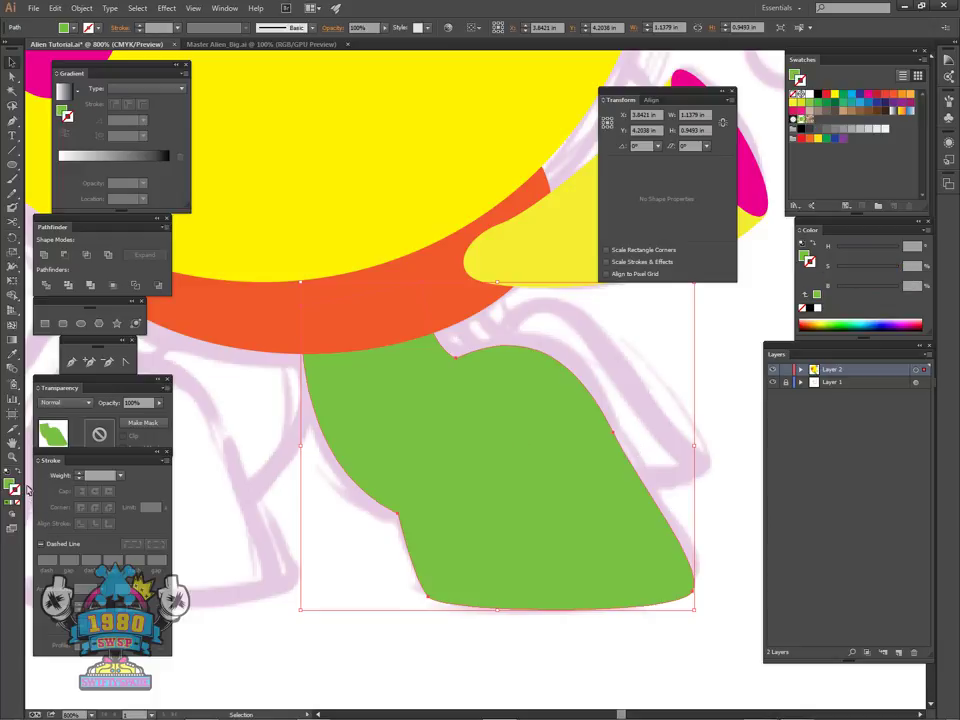
{"action": "left_click", "coordinate": [819, 104]}
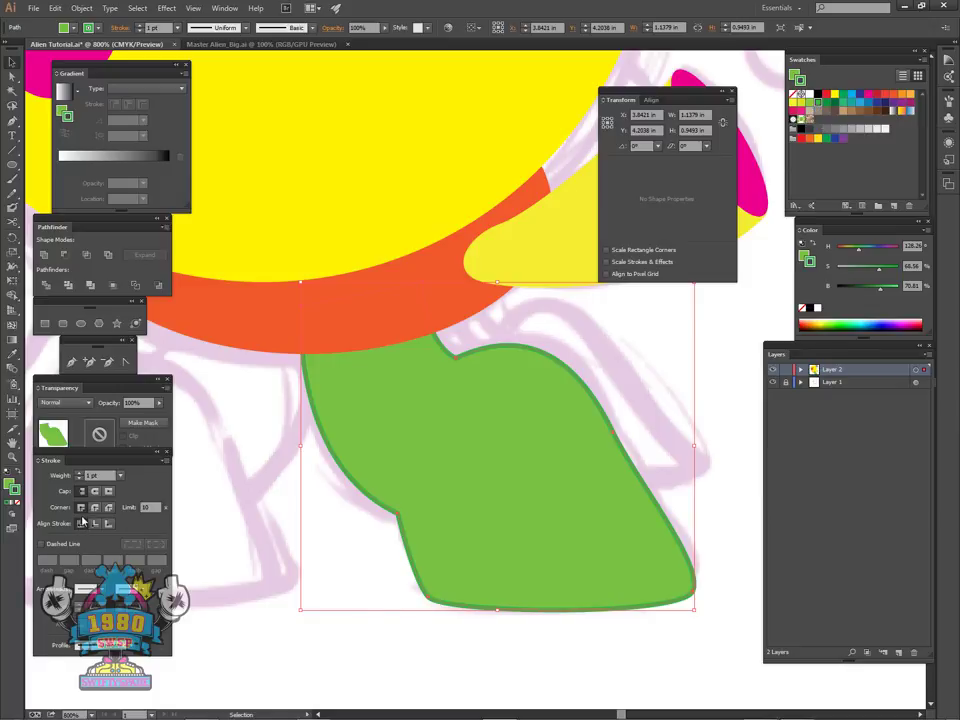
{"action": "left_click", "coordinate": [718, 456]}
{"action": "left_click_drag", "start_coordinate": [557, 557], "coordinate": [591, 553]}
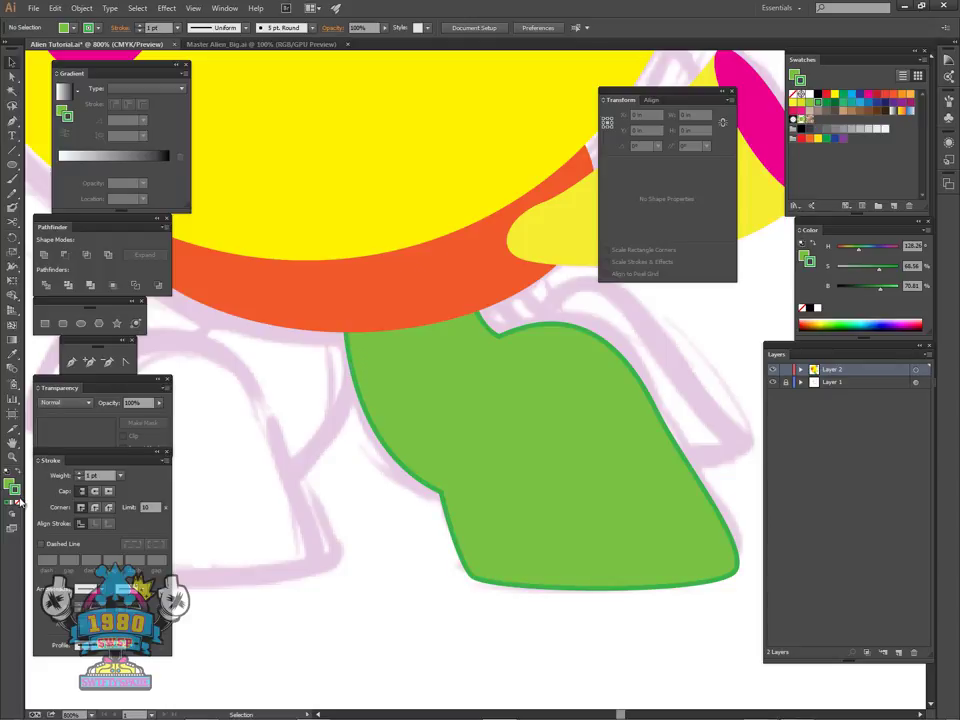
{"action": "mouse_move", "coordinate": [16, 497]}
{"action": "left_mouse_down"}
{"action": "mouse_move", "coordinate": [66, 352]}
{"action": "mouse_move", "coordinate": [317, 276]}
{"action": "mouse_move", "coordinate": [845, 178]}
{"action": "left_mouse_up"}
- Inspect the leg's outline up close, and align its stroke to the outside of the path
{"action": "key", "text": "ctrl+plus"}
{"action": "key", "text": "ctrl+plus"}
{"action": "key", "text": "ctrl+plus"}
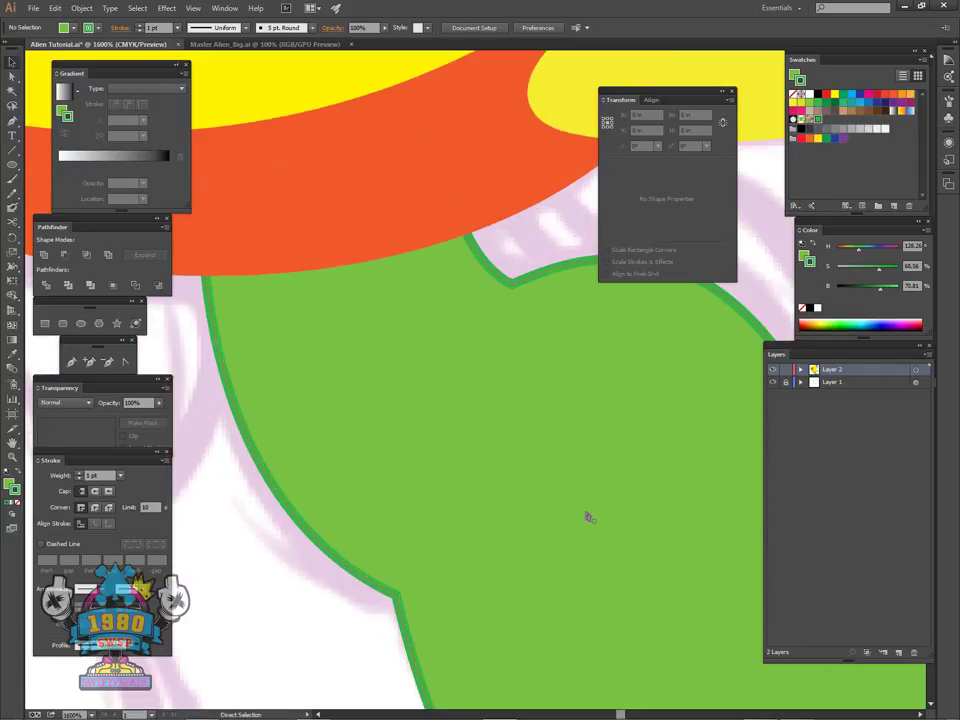
{"action": "left_click_drag", "start_coordinate": [619, 343], "coordinate": [542, 495]}
{"action": "left_click_drag", "start_coordinate": [625, 417], "coordinate": [567, 480]}
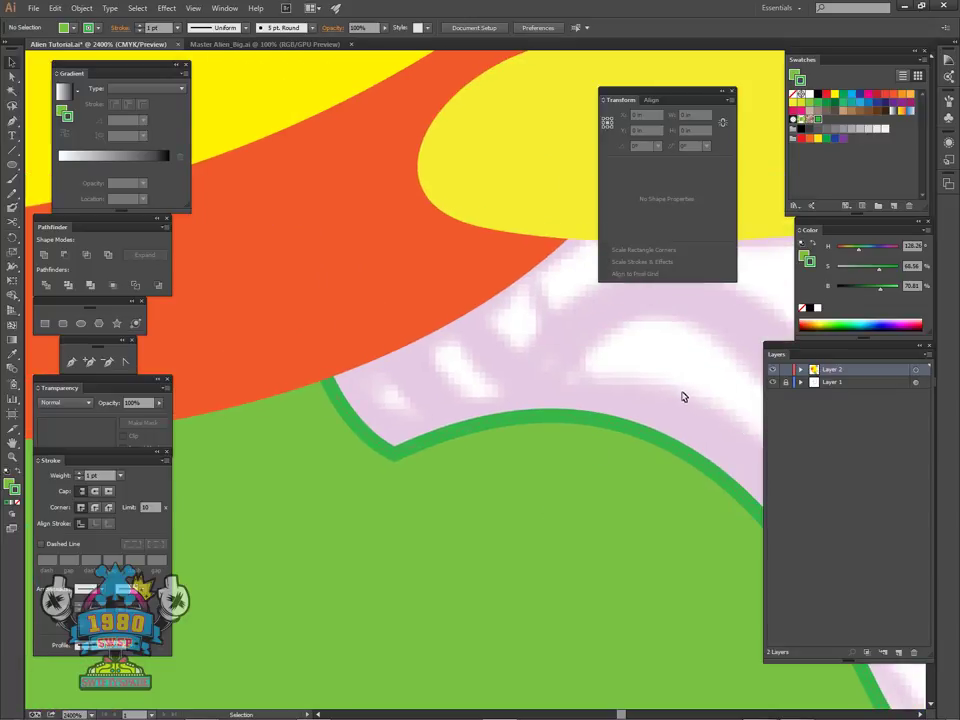
{"action": "scroll", "coordinate": [681, 402], "scroll_direction": "down", "scroll_amount": 4}
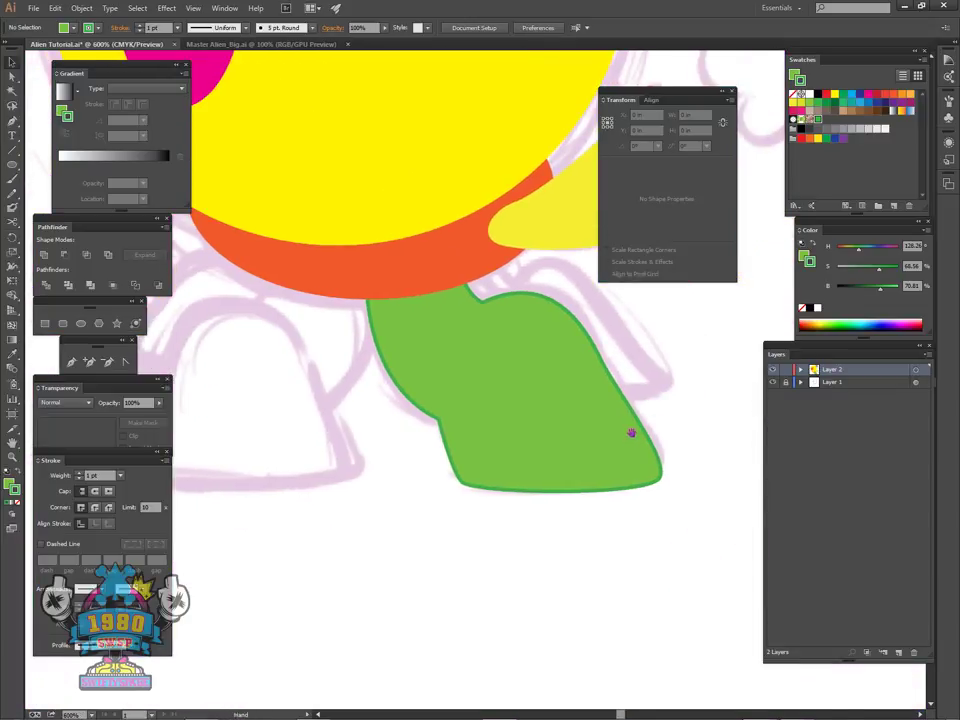
{"action": "left_click", "coordinate": [540, 443]}
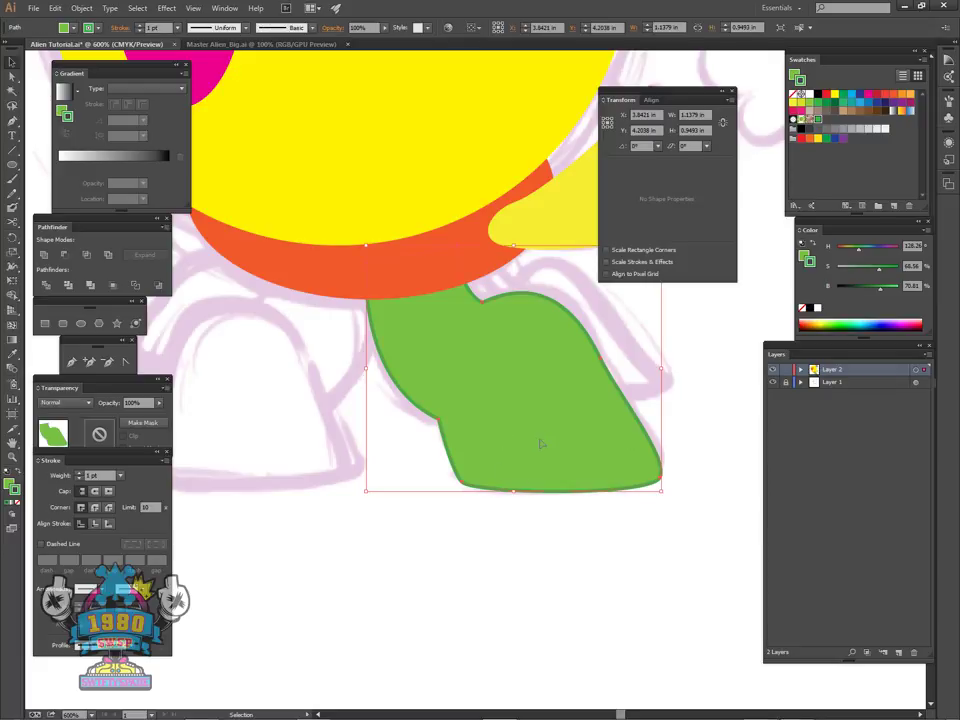
{"action": "left_click", "coordinate": [110, 525]}
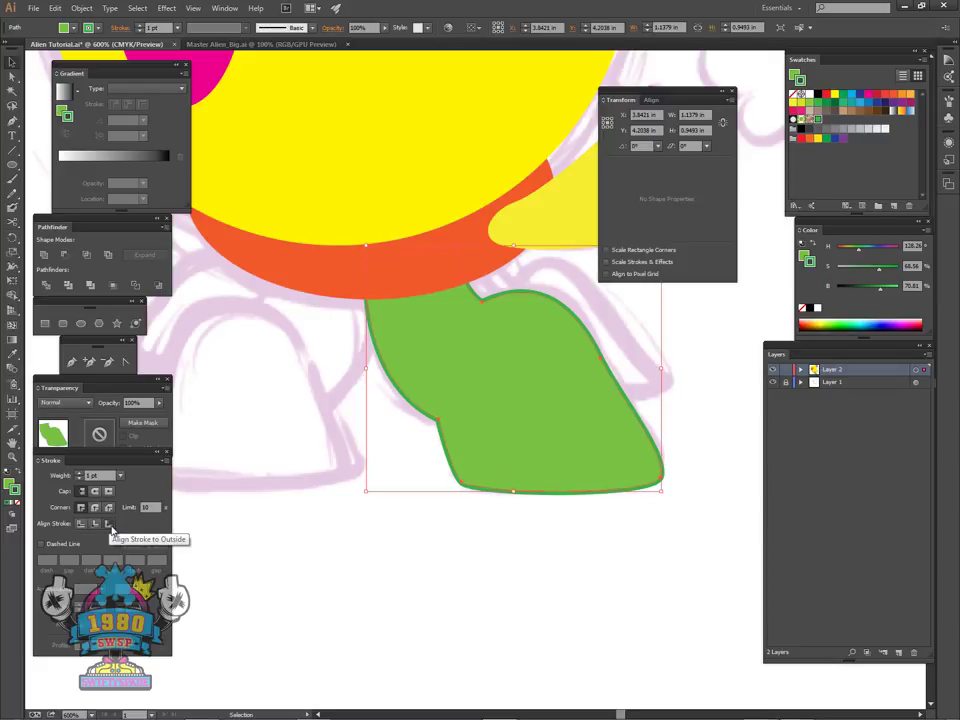
{"action": "left_click", "coordinate": [690, 440]}
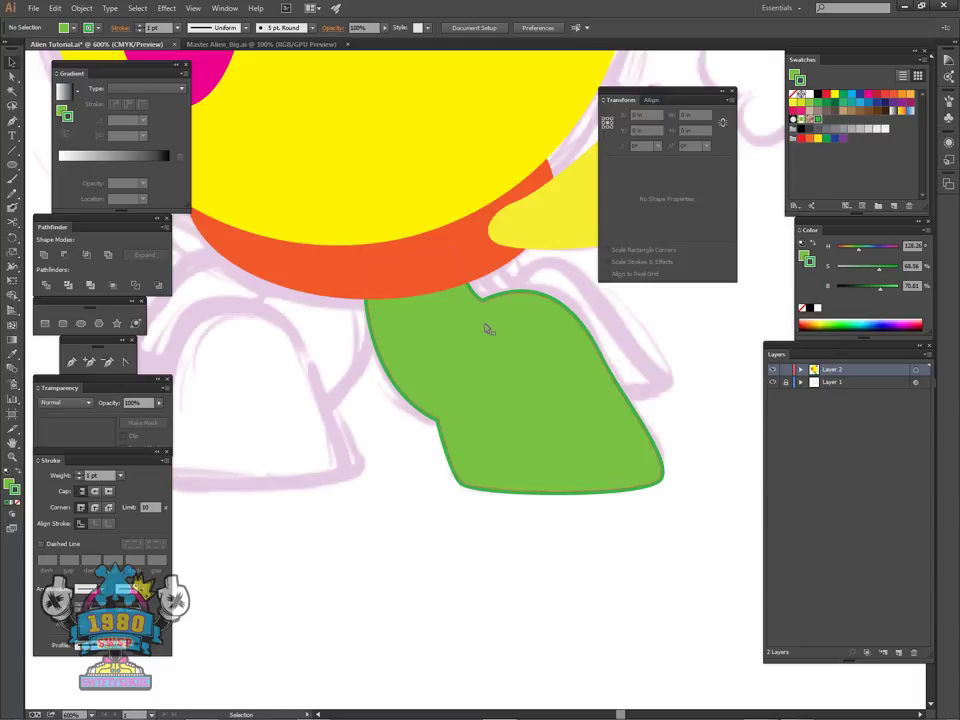
- With nothing selected, make the outline's darker green the current fill and set the stroke to none
{"action": "key", "text": "ctrl+equal"}
{"action": "key", "text": "ctrl+equal"}
{"action": "key", "text": "ctrl+equal"}
{"action": "key", "text": "space"}
{"action": "left_click_drag", "start_coordinate": [516, 336], "coordinate": [487, 602]}
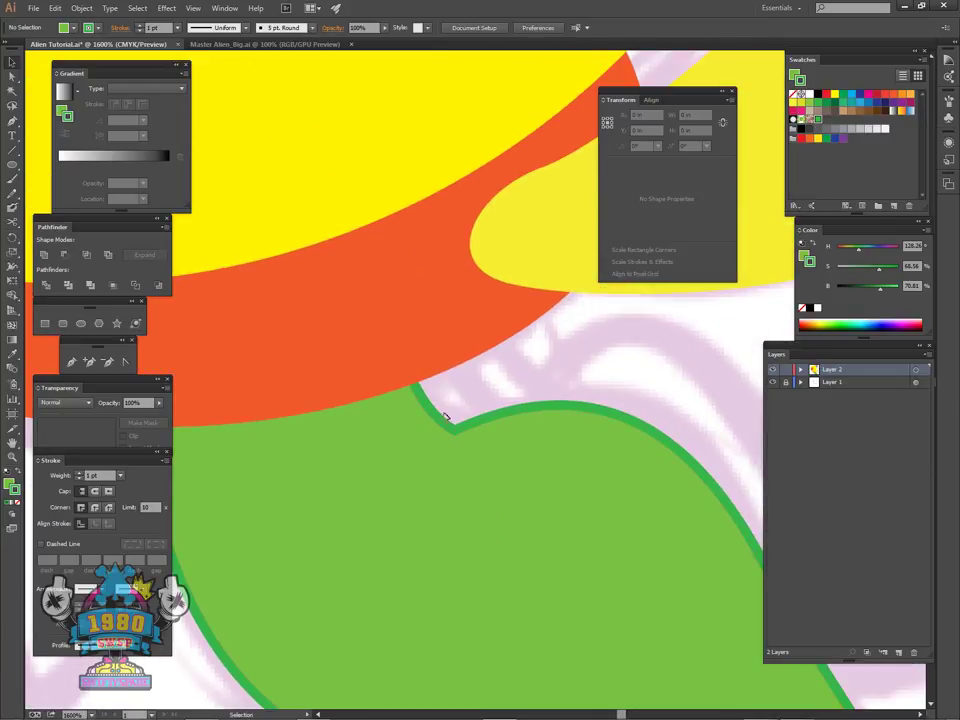
{"action": "left_click", "coordinate": [374, 425]}
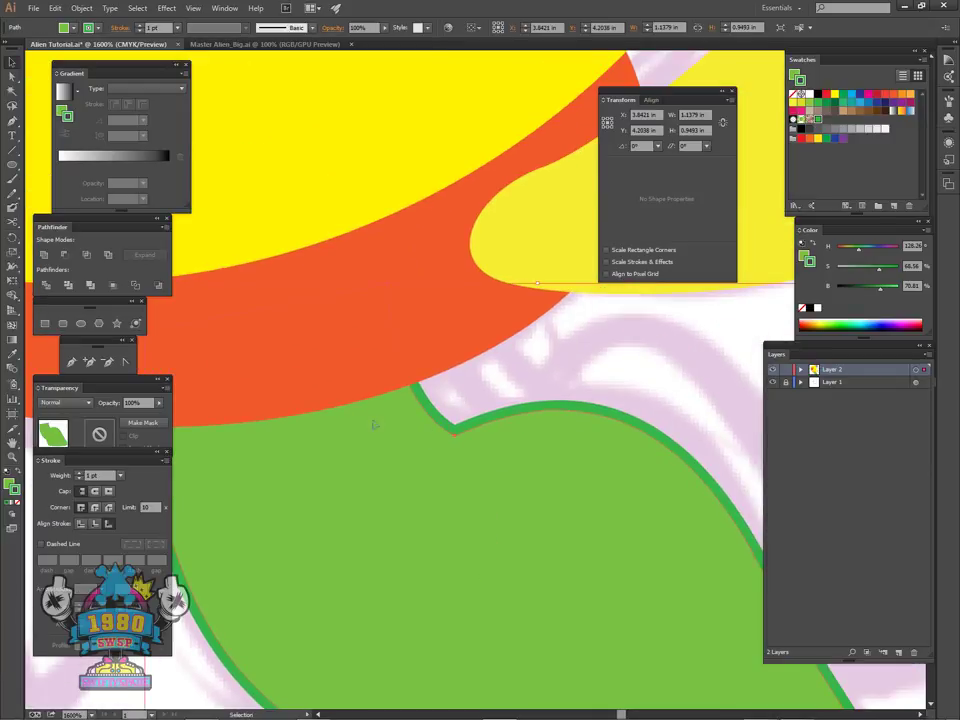
{"action": "left_click", "coordinate": [501, 379]}
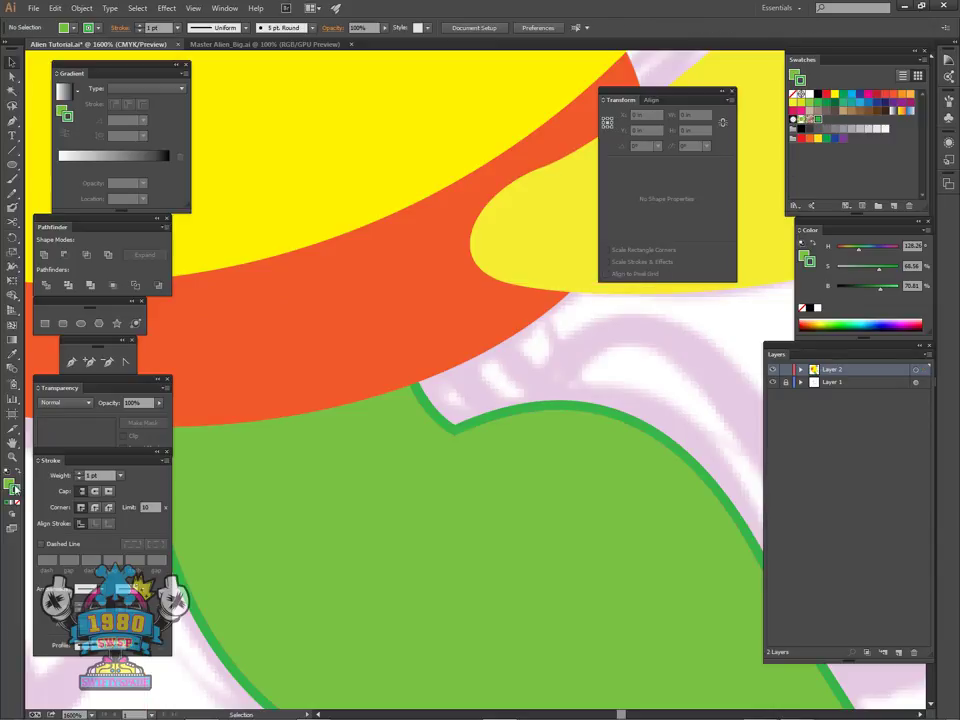
{"action": "left_click", "coordinate": [18, 489]}
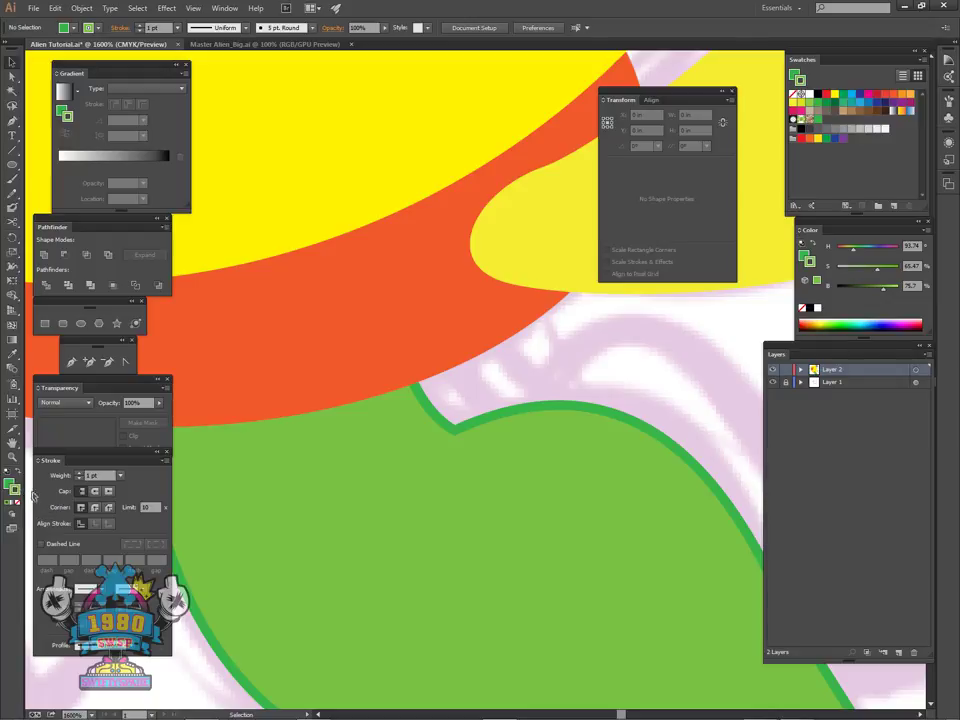
{"action": "left_click", "coordinate": [17, 503]}
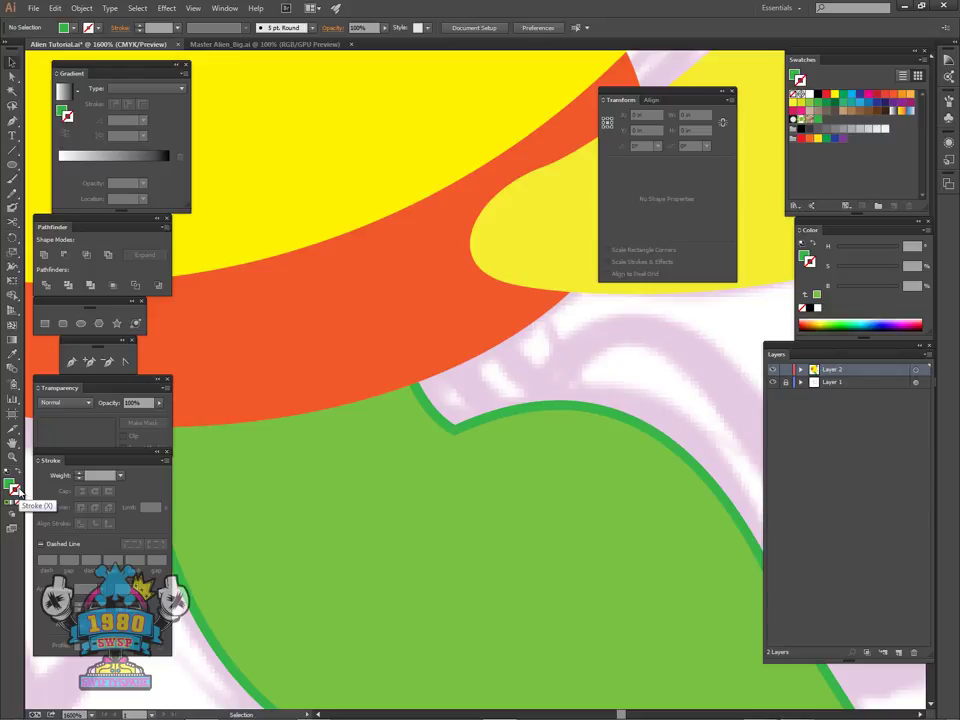
- Start a darker green crease shape with the Pen tool, placing a curved anchor at the notch in the leg's upper edge
{"action": "key", "text": "p"}
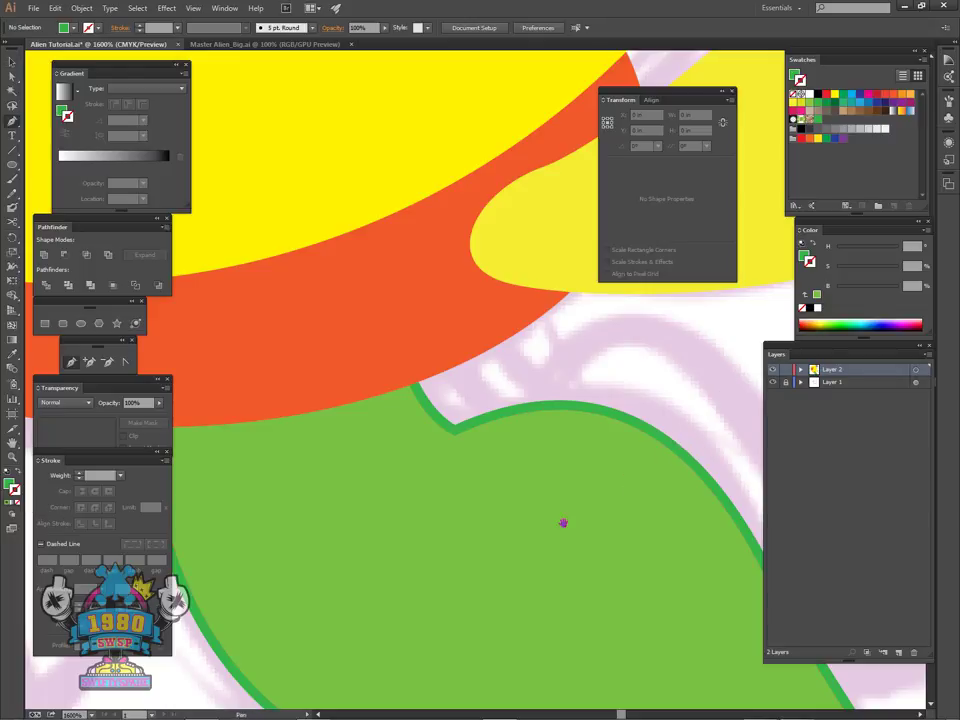
{"action": "left_click_drag", "start_coordinate": [563, 523], "coordinate": [573, 494]}
{"action": "key", "text": "ctrl+plus"}
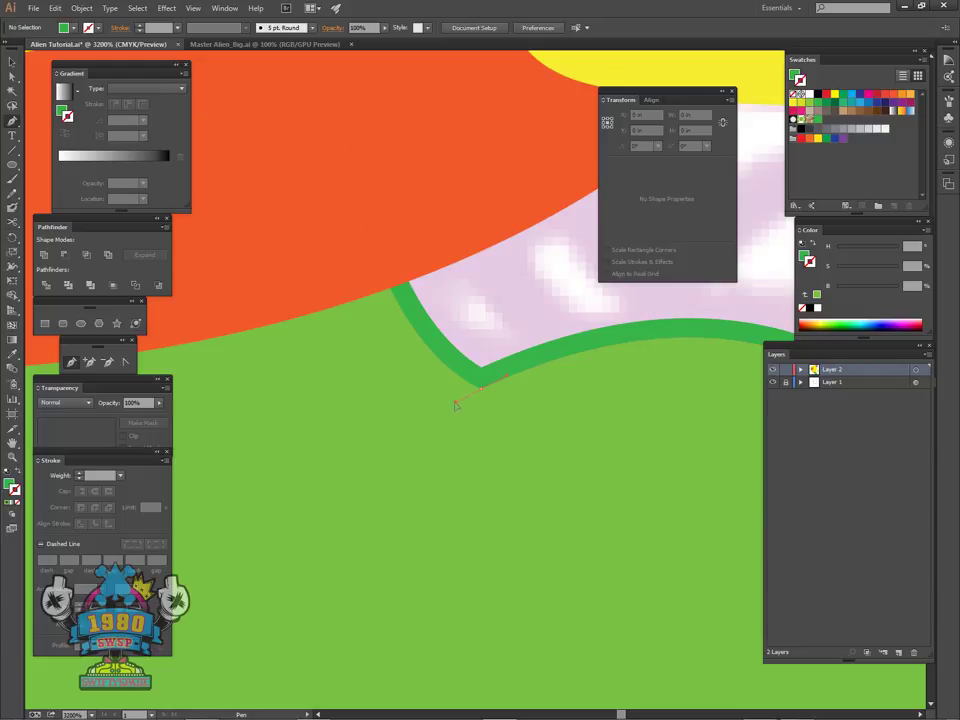
{"action": "left_click_drag", "start_coordinate": [455, 403], "coordinate": [452, 404]}
{"action": "key", "text": "ctrl+minus"}
{"action": "key", "text": "ctrl+minus"}
{"action": "key", "text": "ctrl+minus"}
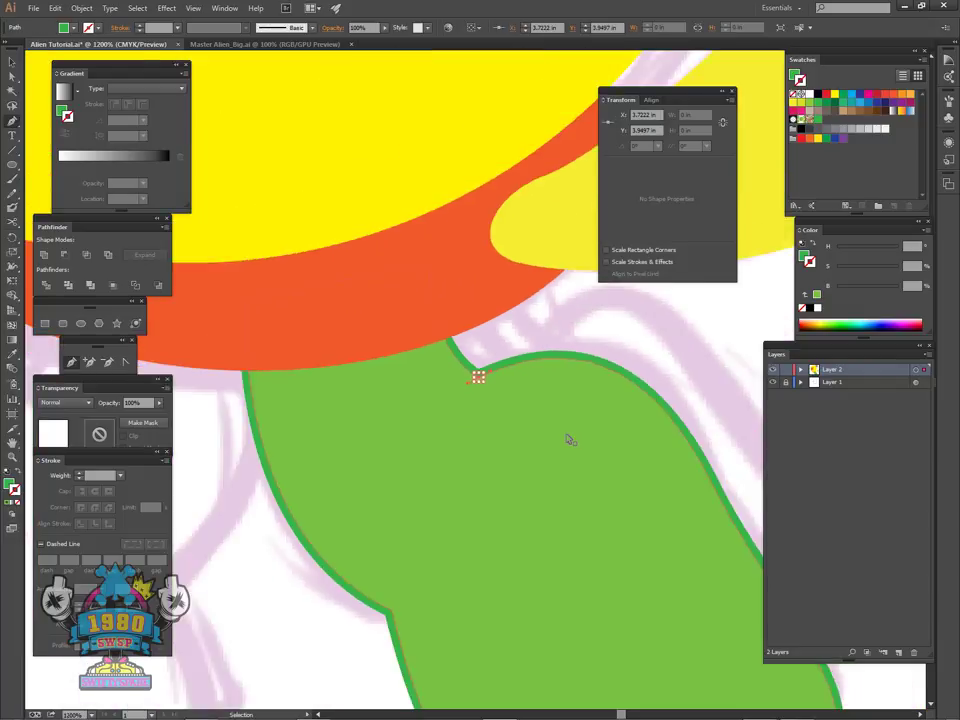
{"action": "key", "text": "ctrl+minus"}
{"action": "key", "text": "ctrl+plus"}
{"action": "key", "text": "ctrl+plus"}
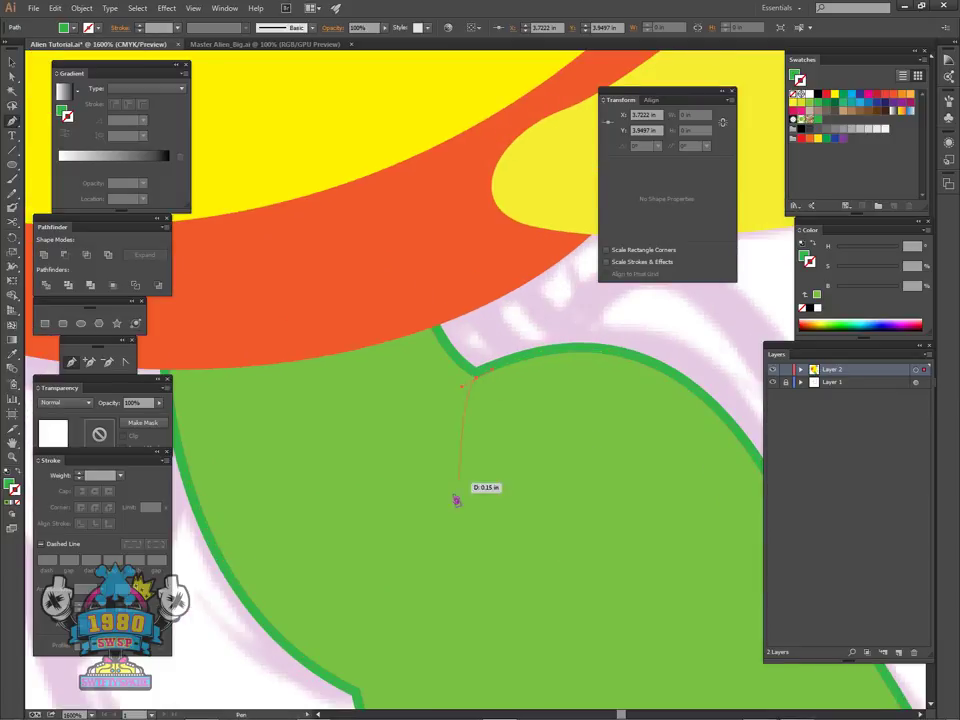
- Extend the darker green crease with curved segments forming two sharp prong tips that sweep inward from the notch into the leg
{"action": "left_click_drag", "start_coordinate": [408, 457], "coordinate": [396, 510]}
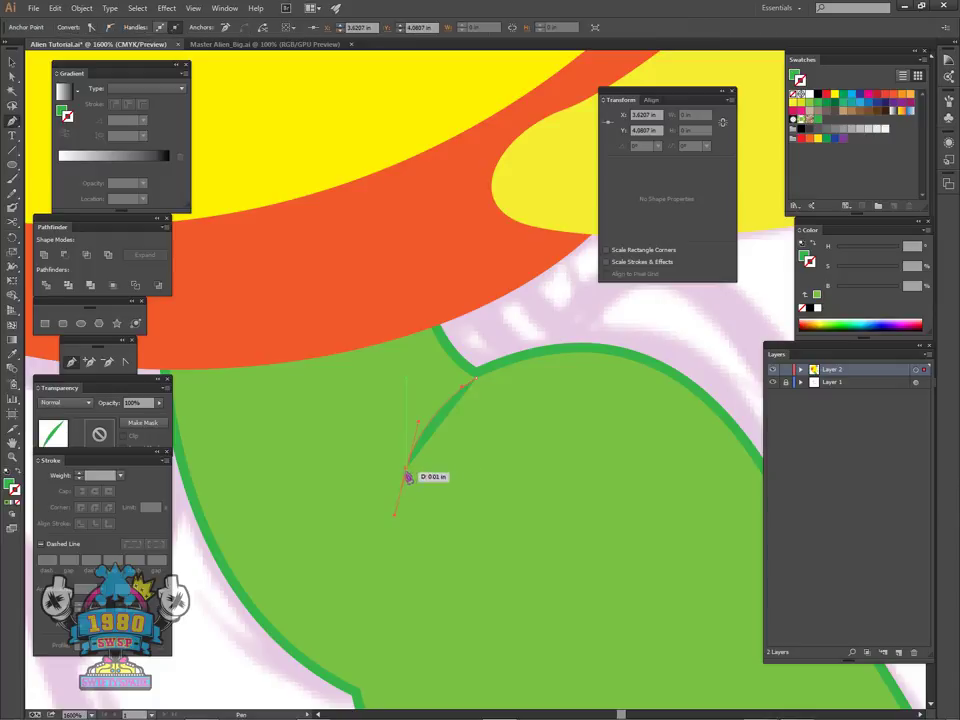
{"action": "left_click", "coordinate": [406, 467]}
{"action": "left_click_drag", "start_coordinate": [490, 355], "coordinate": [375, 477]}
{"action": "left_click", "coordinate": [392, 437]}
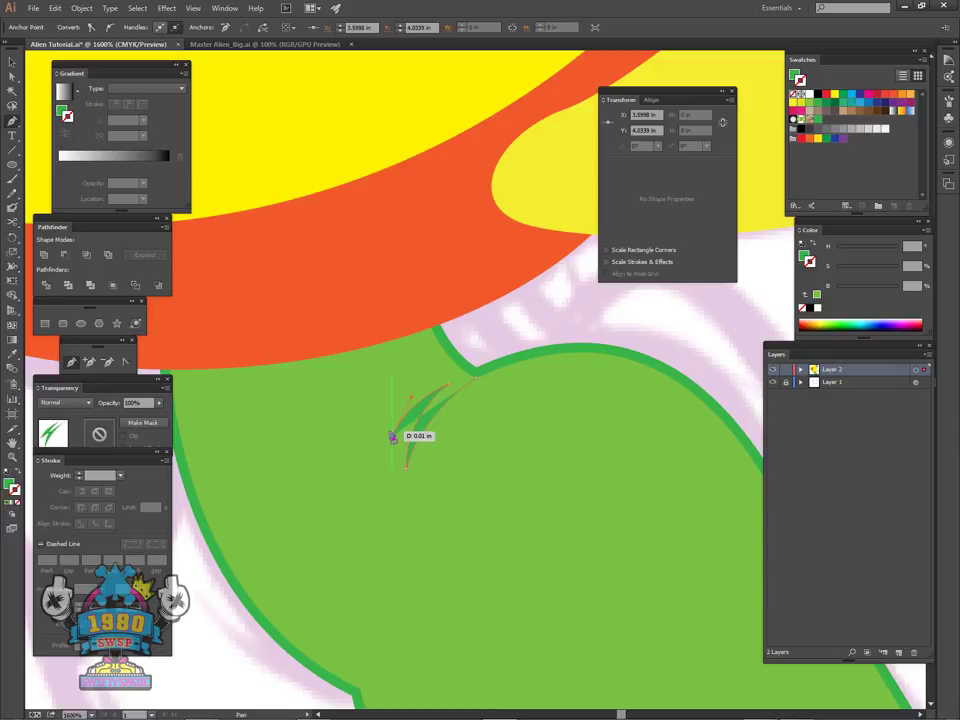
- Curve the crease back to the leg's outline, close it with straight edges extending past the notch, and deselect it
{"action": "key", "text": "ctrl+plus"}
{"action": "key", "text": "ctrl+plus"}
{"action": "key", "text": "ctrl+plus"}
{"action": "left_click_drag", "start_coordinate": [485, 386], "coordinate": [562, 388]}
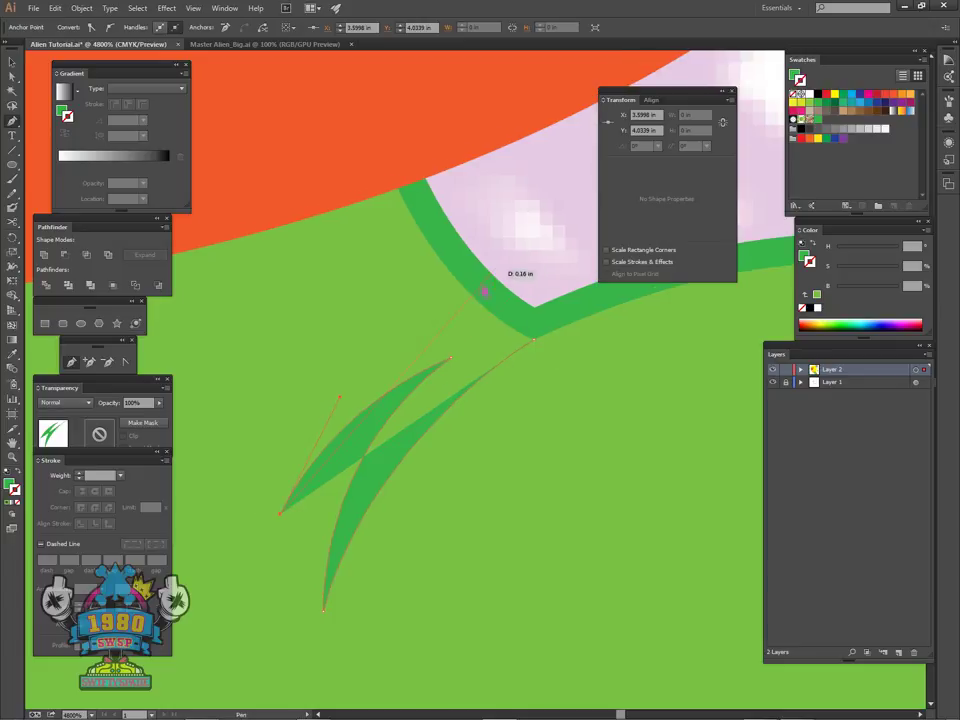
{"action": "mouse_move", "coordinate": [484, 291]}
{"action": "left_mouse_down"}
{"action": "mouse_move", "coordinate": [485, 305]}
{"action": "mouse_move", "coordinate": [611, 246]}
{"action": "mouse_move", "coordinate": [484, 306]}
{"action": "mouse_move", "coordinate": [528, 235]}
{"action": "left_mouse_up"}
{"action": "left_click", "coordinate": [528, 231]}
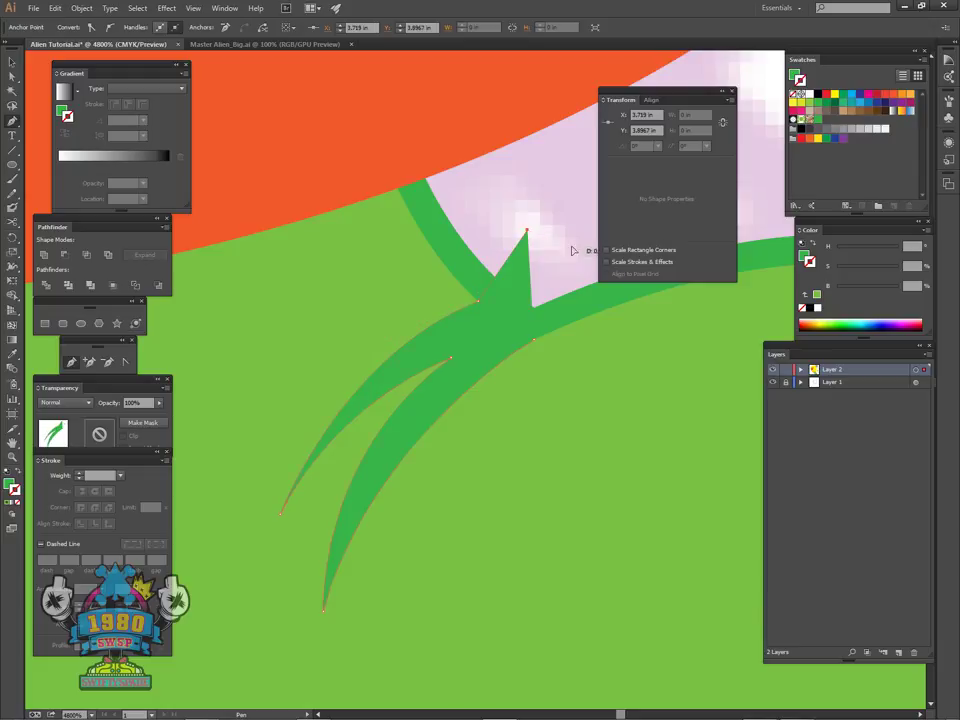
{"action": "left_click", "coordinate": [572, 247]}
{"action": "left_click_drag", "start_coordinate": [538, 341], "coordinate": [536, 339]}
{"action": "key", "text": "v"}
{"action": "left_click", "coordinate": [567, 196], "text": "ctrl"}
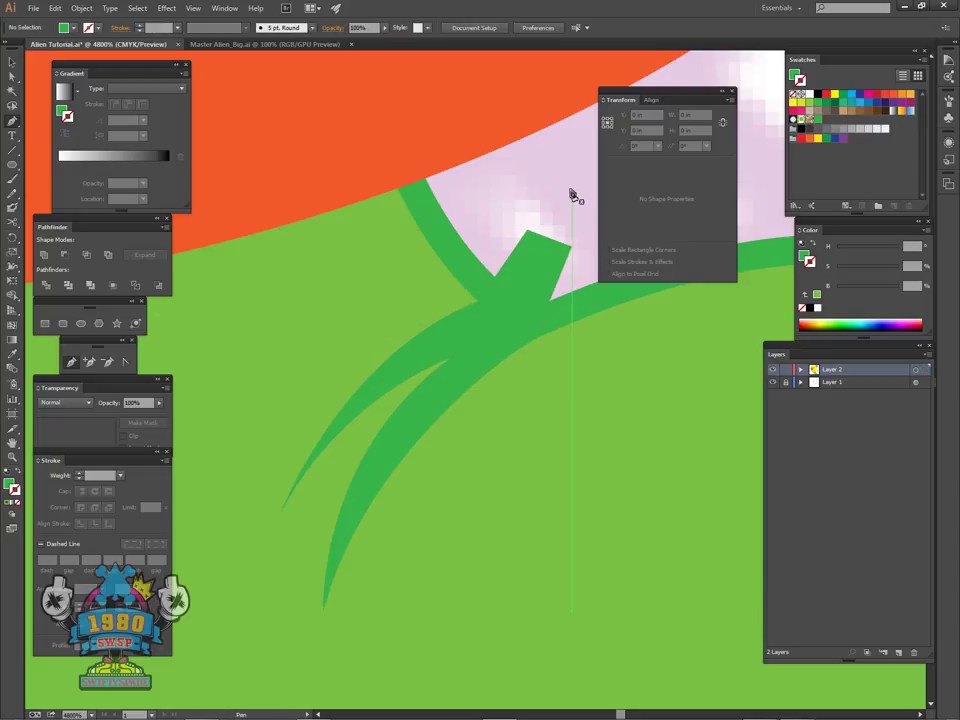
{"action": "key", "text": "ctrl+minus"}
{"action": "left_click_drag", "start_coordinate": [597, 403], "coordinate": [594, 470]}
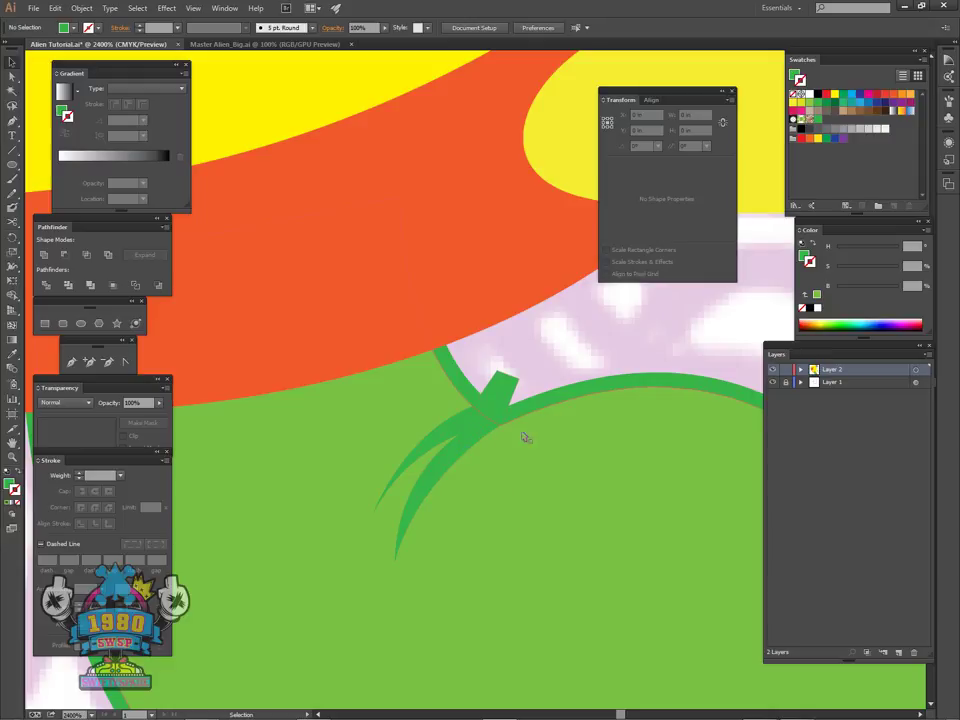
{"action": "left_click", "coordinate": [600, 392]}
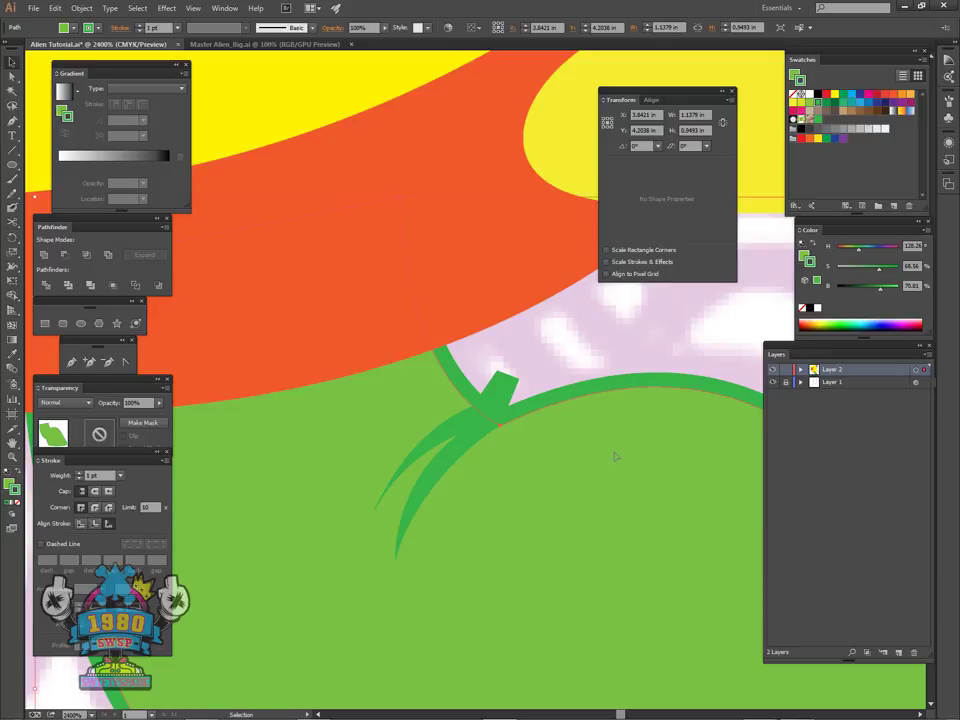
{"action": "left_click_drag", "start_coordinate": [556, 347], "coordinate": [468, 463]}
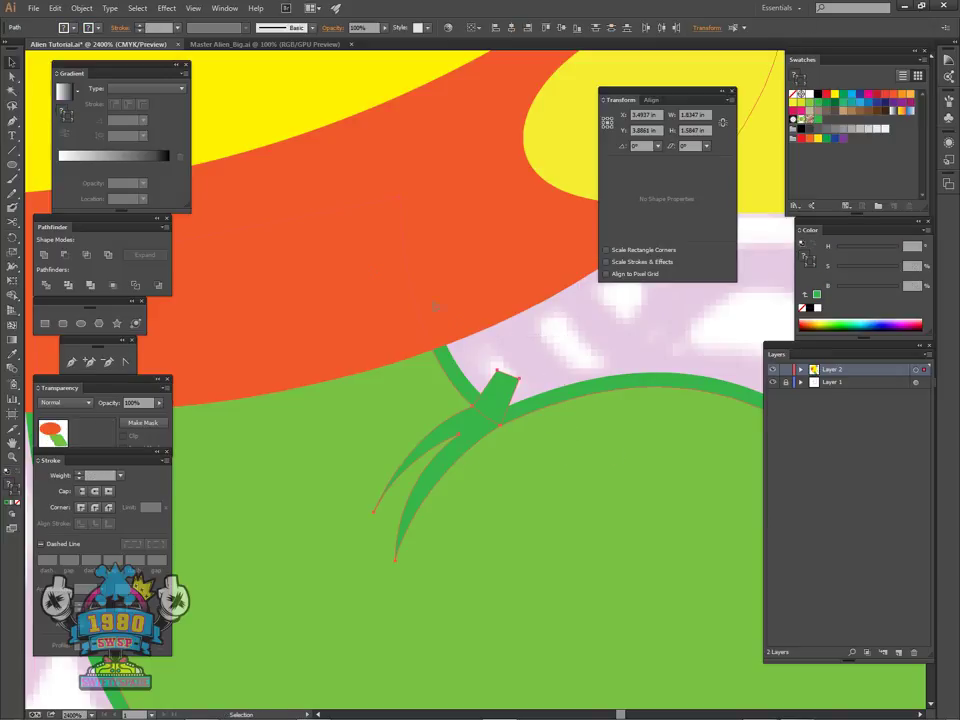
{"action": "left_click", "coordinate": [86, 255]}
{"action": "left_click", "coordinate": [585, 381]}
{"action": "left_click", "coordinate": [570, 368]}
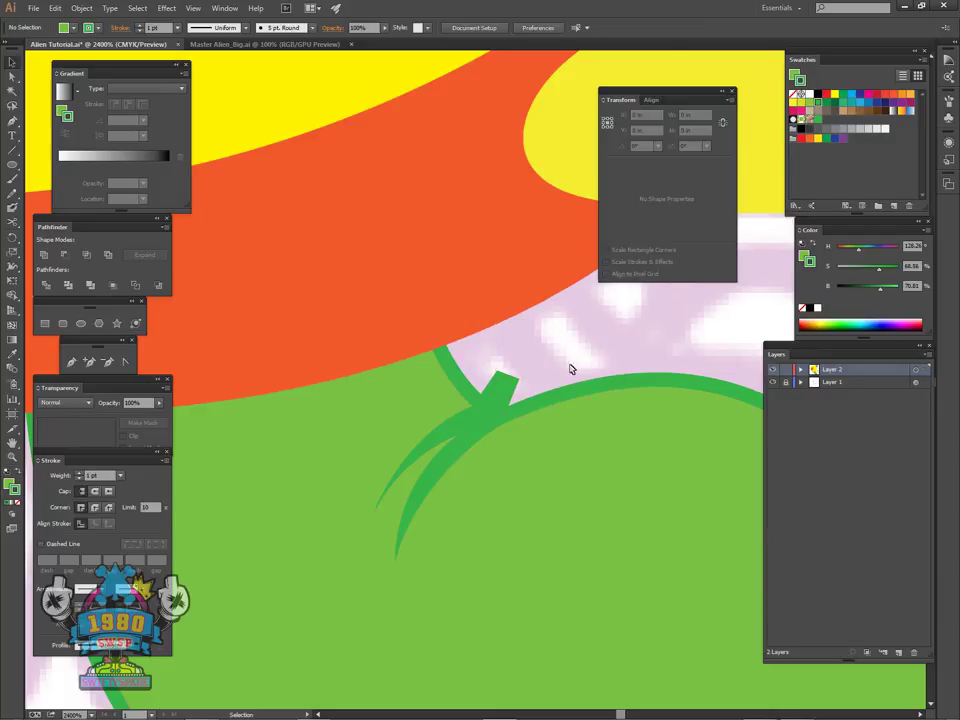
- Trim the crease to the leg's shape by intersecting the two paths with Pathfinder, without including the orange body
{"action": "left_click", "coordinate": [486, 440]}
{"action": "left_click", "coordinate": [87, 256]}
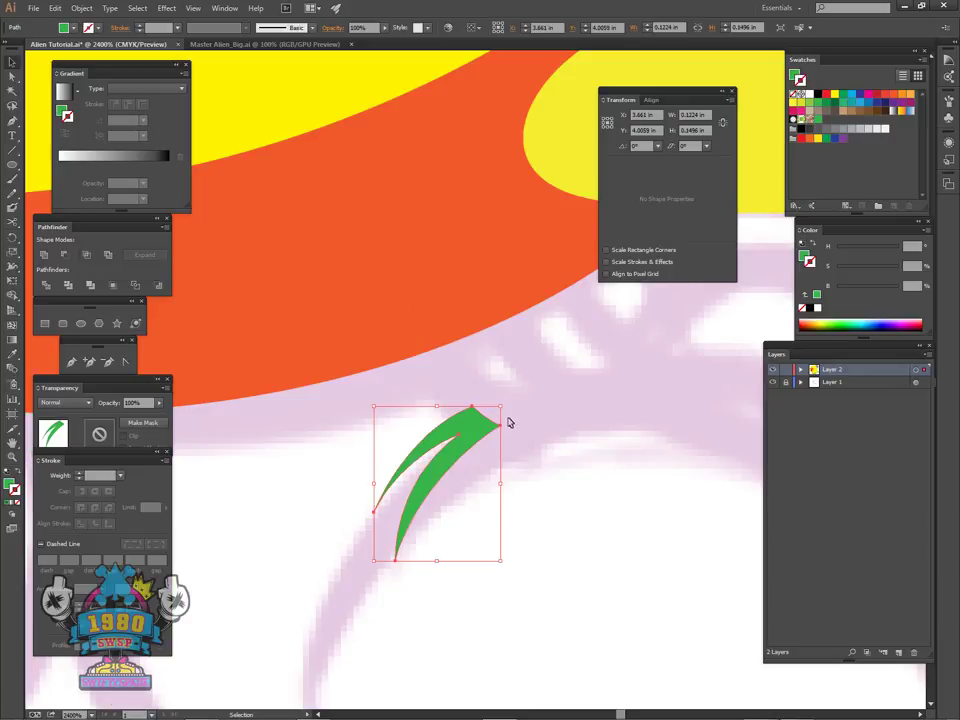
{"action": "key", "text": "ctrl+shift+b"}
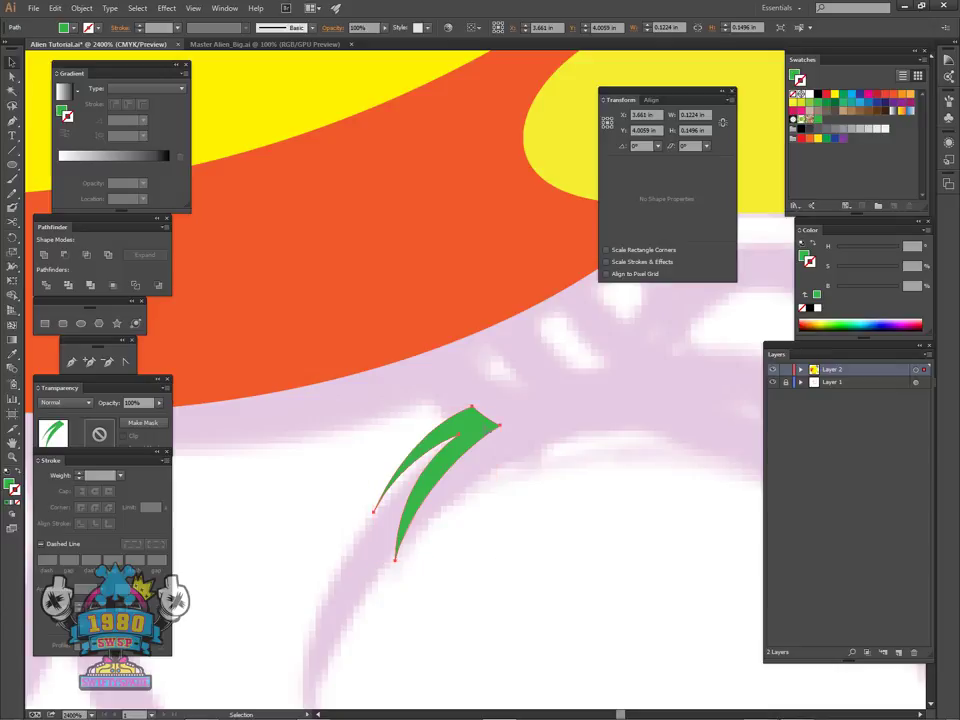
- Bring back the full outlined leg, send it behind the trimmed crease and the orange body, and deselect it
{"action": "key", "text": "ctrl+z"}
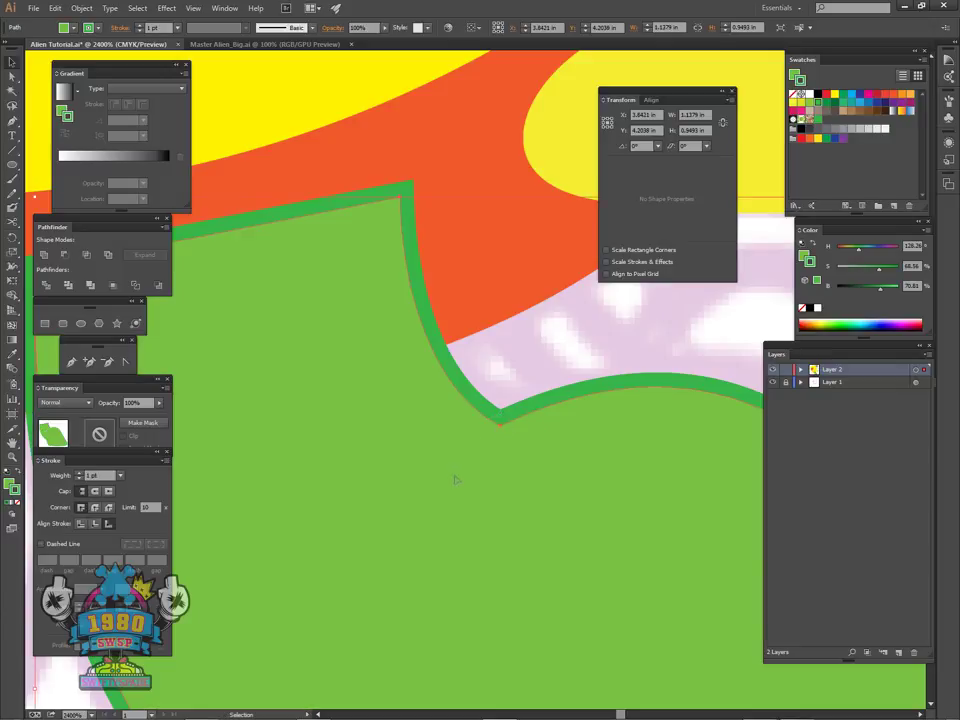
{"action": "key", "text": "ctrl"}
{"action": "key", "text": "ctrl+shift+["}
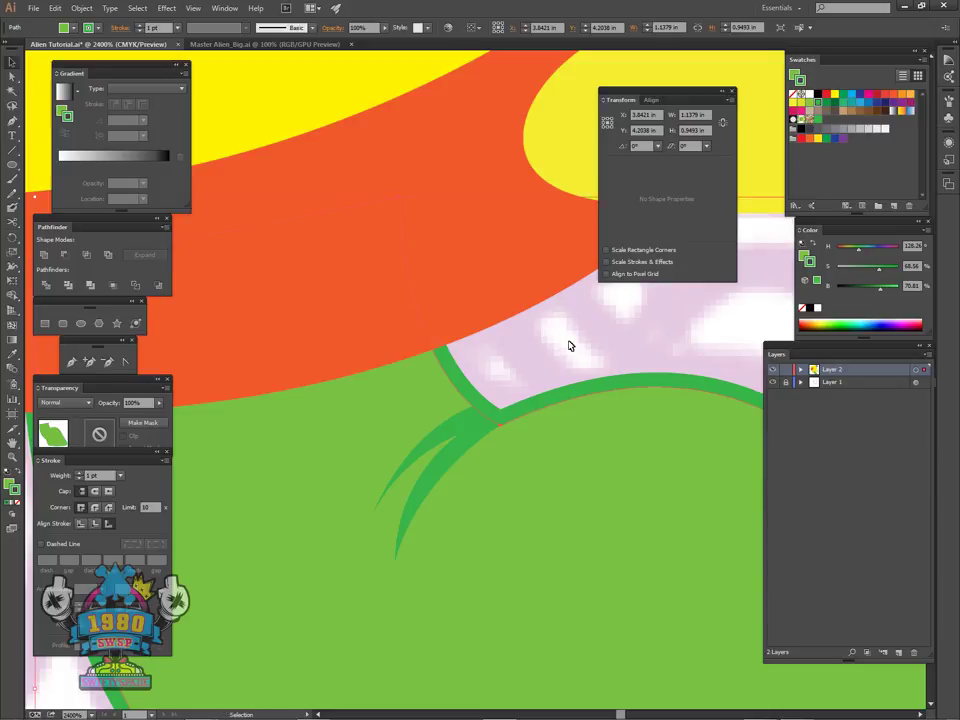
{"action": "left_click", "coordinate": [570, 345]}
- Examine the whole leg with its new crease, and inspect the corner on its lower outline up close
{"action": "key", "text": "ctrl+minus"}
{"action": "key", "text": "ctrl+minus"}
{"action": "key", "text": "ctrl+minus"}
{"action": "key", "text": "ctrl+minus"}
{"action": "key", "text": "ctrl+minus"}
{"action": "key", "text": "ctrl+minus"}
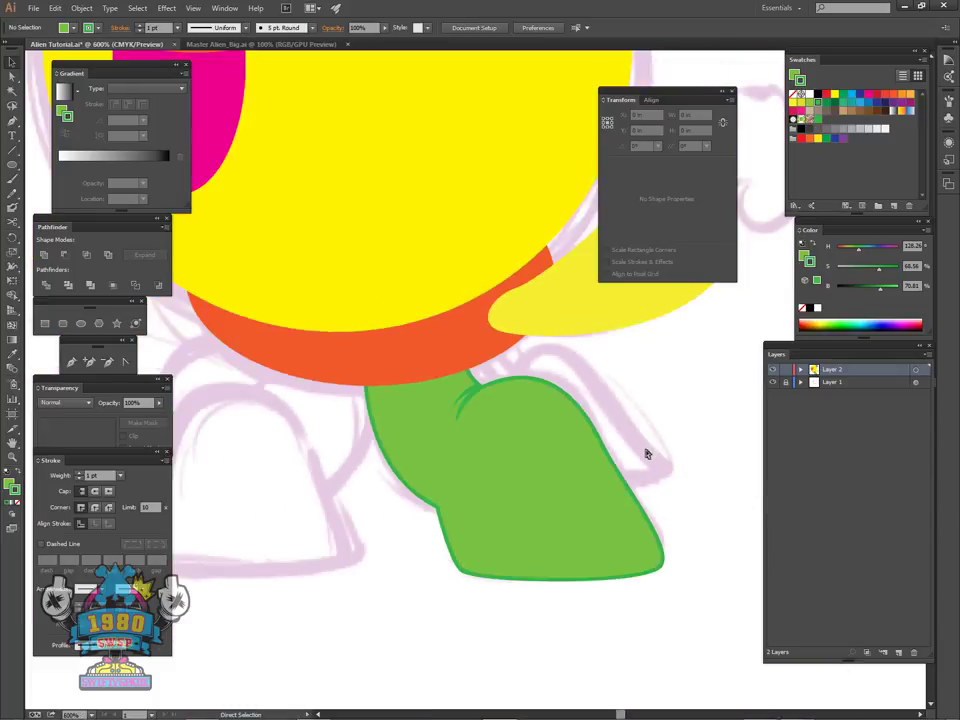
{"action": "key", "text": "ctrl+plus"}
{"action": "key", "text": "ctrl+plus"}
{"action": "key", "text": "ctrl+plus"}
{"action": "key", "text": "ctrl+plus"}
{"action": "key", "text": "ctrl+plus"}
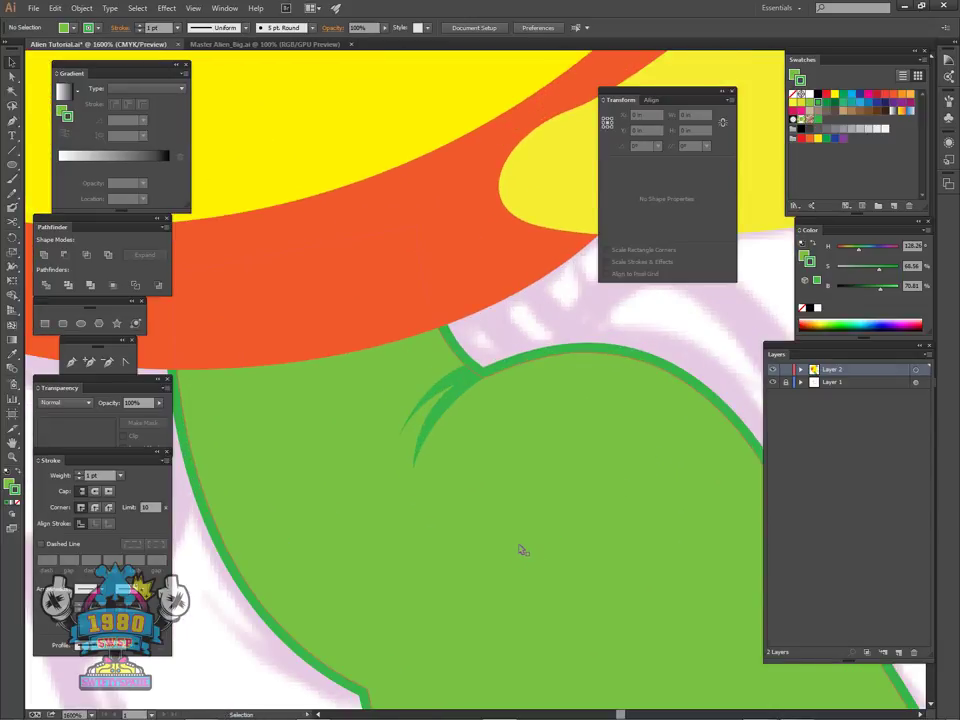
{"action": "scroll", "coordinate": [525, 598], "scroll_direction": "down", "scroll_amount": 5}
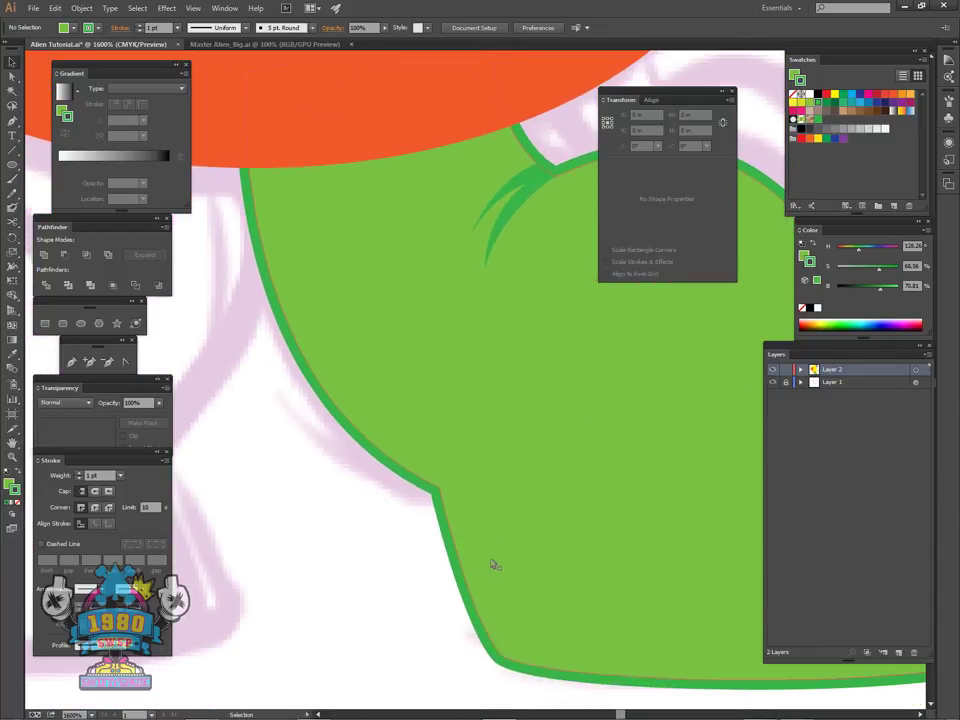
- Start a second crease with the Pen tool, drawing one curved segment from the leg's lower outline corner up into the leg
{"action": "key", "text": "p"}
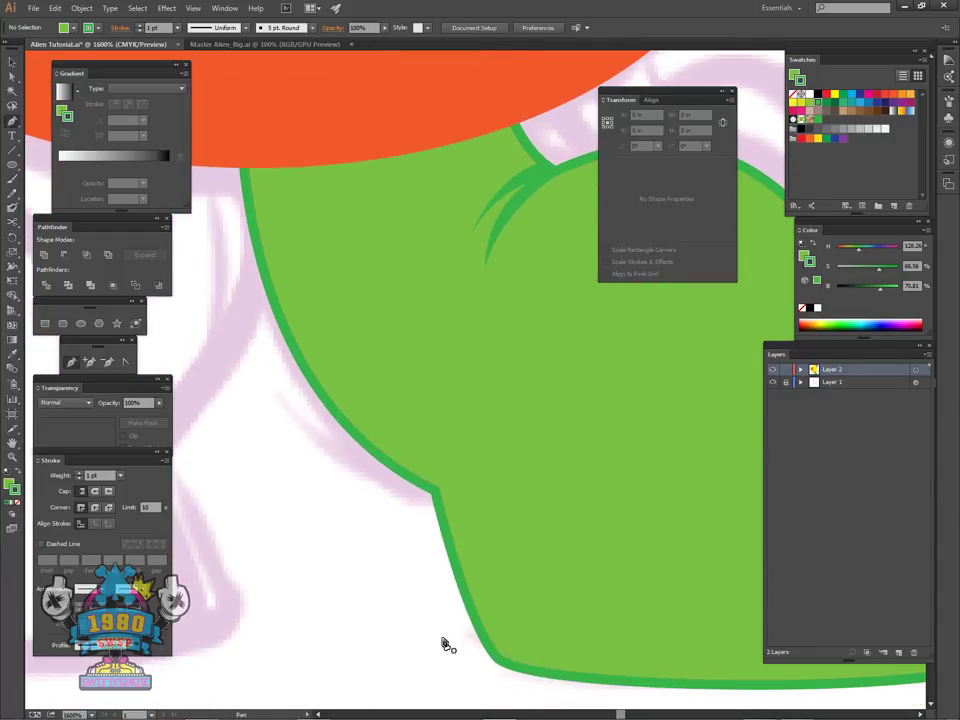
{"action": "left_click", "coordinate": [443, 635]}
{"action": "key", "text": "ctrl+equal"}
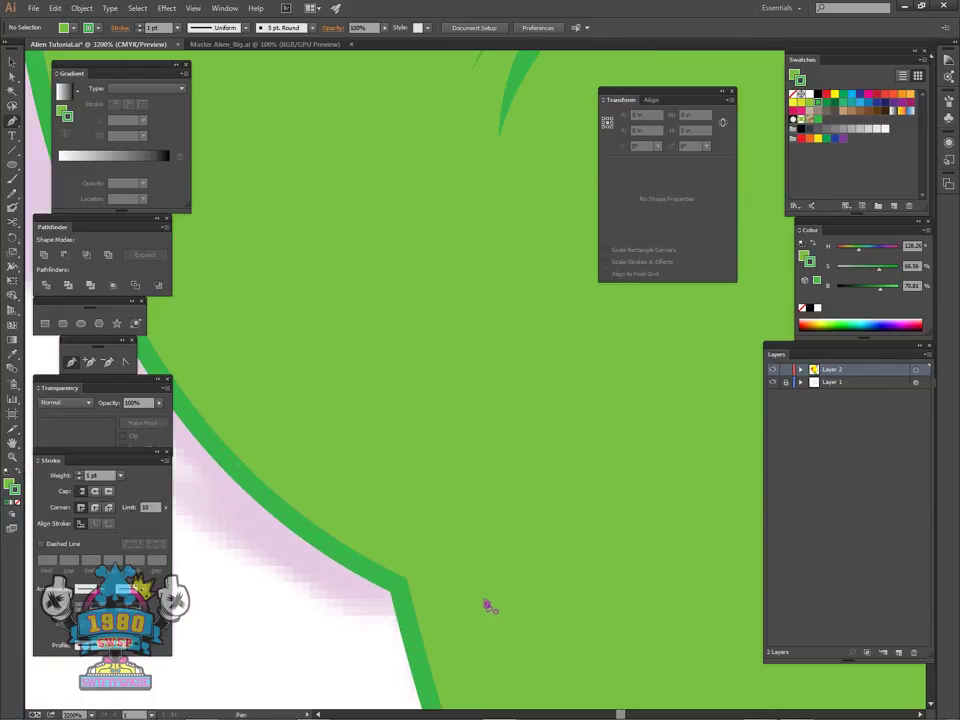
{"action": "key", "text": "ctrl+minus"}
{"action": "key", "text": "ctrl+minus"}
{"action": "key", "text": "ctrl+minus"}
{"action": "key", "text": "ctrl+minus"}
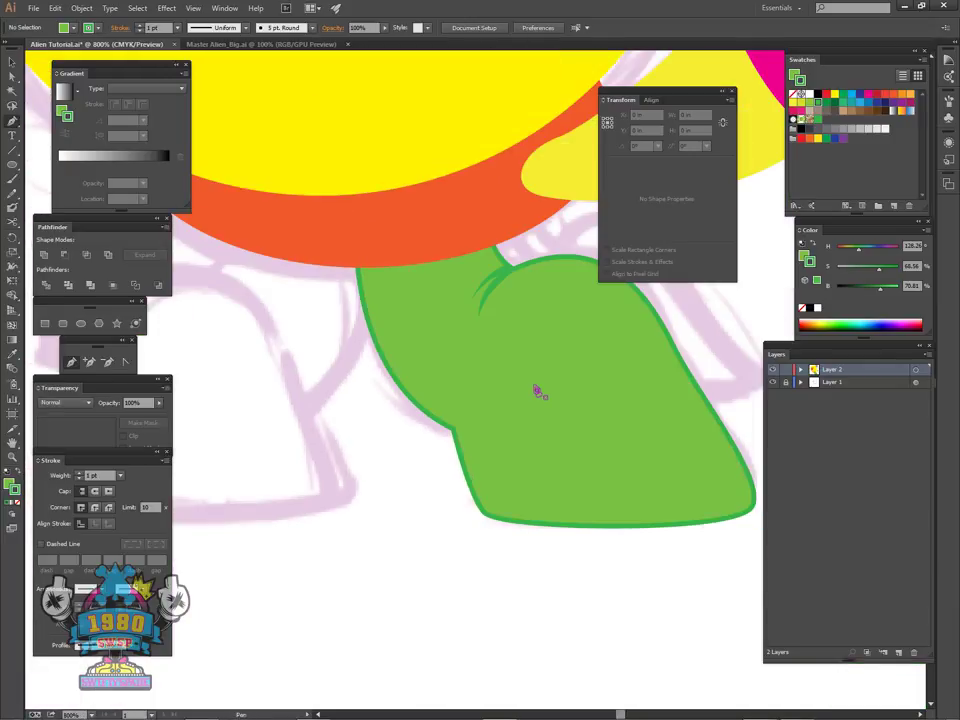
{"action": "key", "text": "ctrl+equal"}
{"action": "key", "text": "ctrl+equal"}
{"action": "key", "text": "ctrl+equal"}
{"action": "key", "text": "ctrl+equal"}
{"action": "key", "text": "ctrl+equal"}
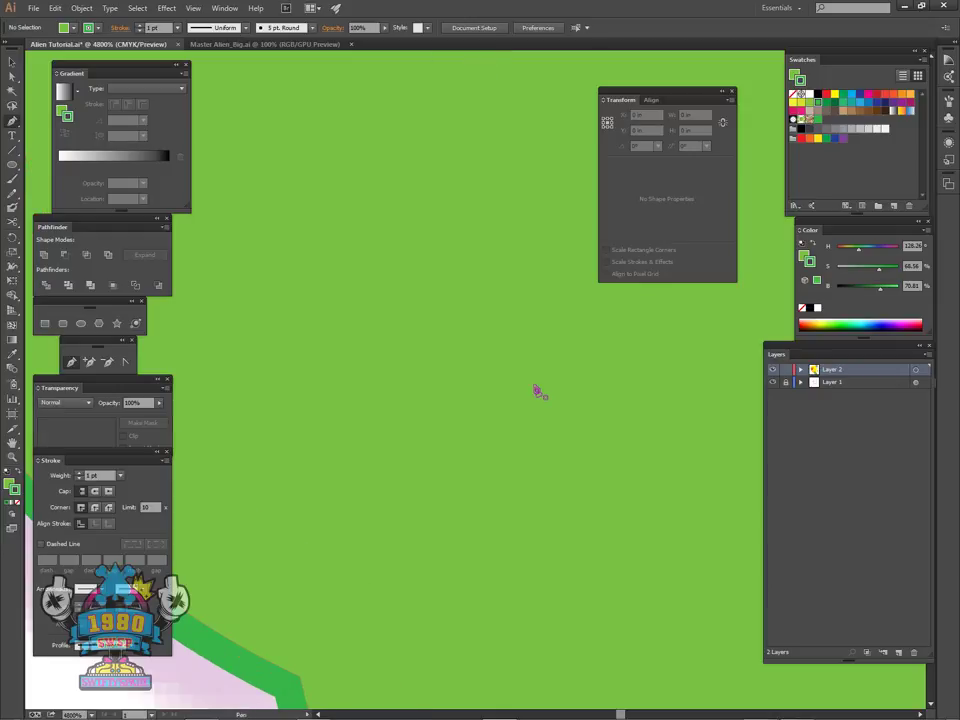
{"action": "left_click_drag", "start_coordinate": [504, 541], "coordinate": [574, 343]}
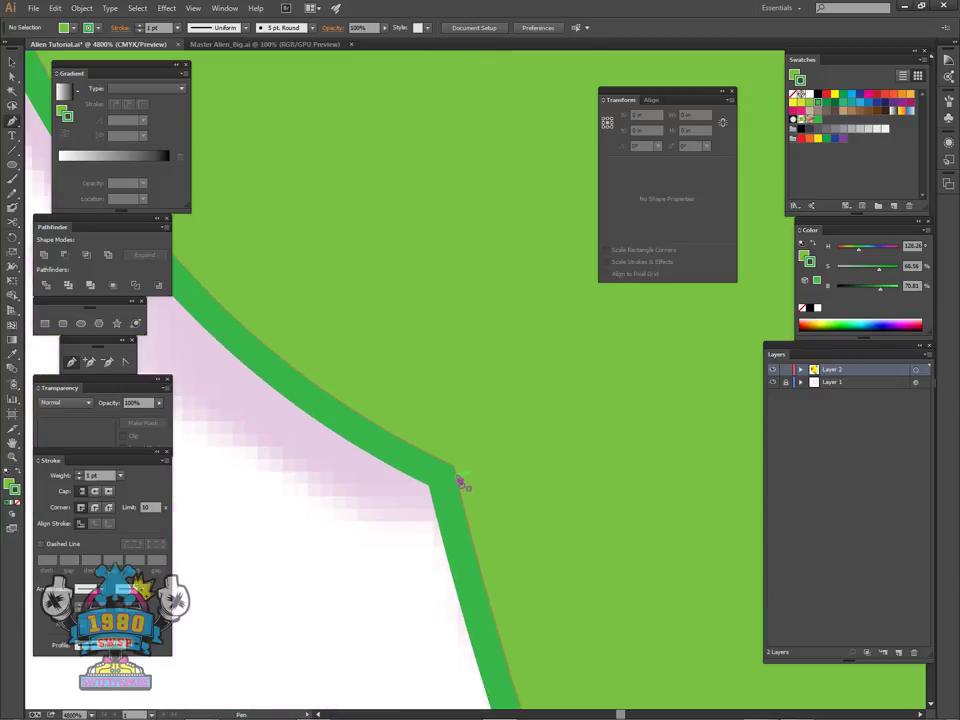
{"action": "left_click_drag", "start_coordinate": [454, 466], "coordinate": [455, 451]}
{"action": "scroll", "coordinate": [452, 386], "scroll_direction": "up", "scroll_amount": 1}
{"action": "left_click_drag", "start_coordinate": [498, 299], "coordinate": [552, 250]}
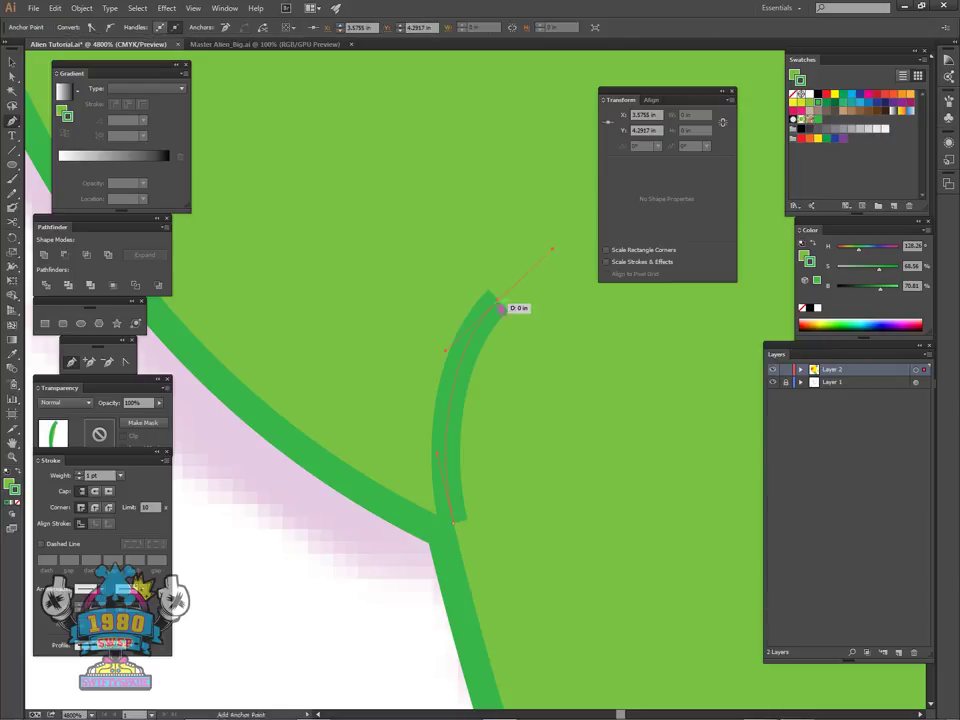
- Fill the second crease with darker green and no stroke, curve it back from a sharp tip, and close it at the outline corner
{"action": "key", "text": "shift+x"}
{"action": "left_click_drag", "start_coordinate": [500, 316], "coordinate": [503, 308]}
{"action": "left_click", "coordinate": [499, 302]}
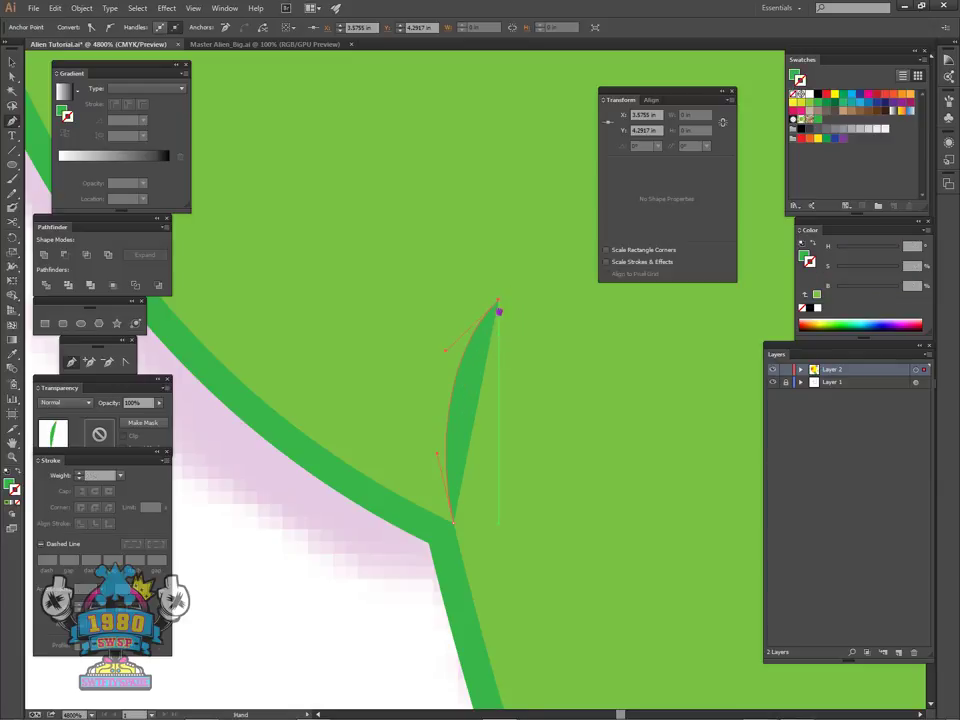
{"action": "scroll", "coordinate": [499, 310], "scroll_direction": "down", "scroll_amount": 2}
{"action": "left_click_drag", "start_coordinate": [433, 443], "coordinate": [433, 601]}
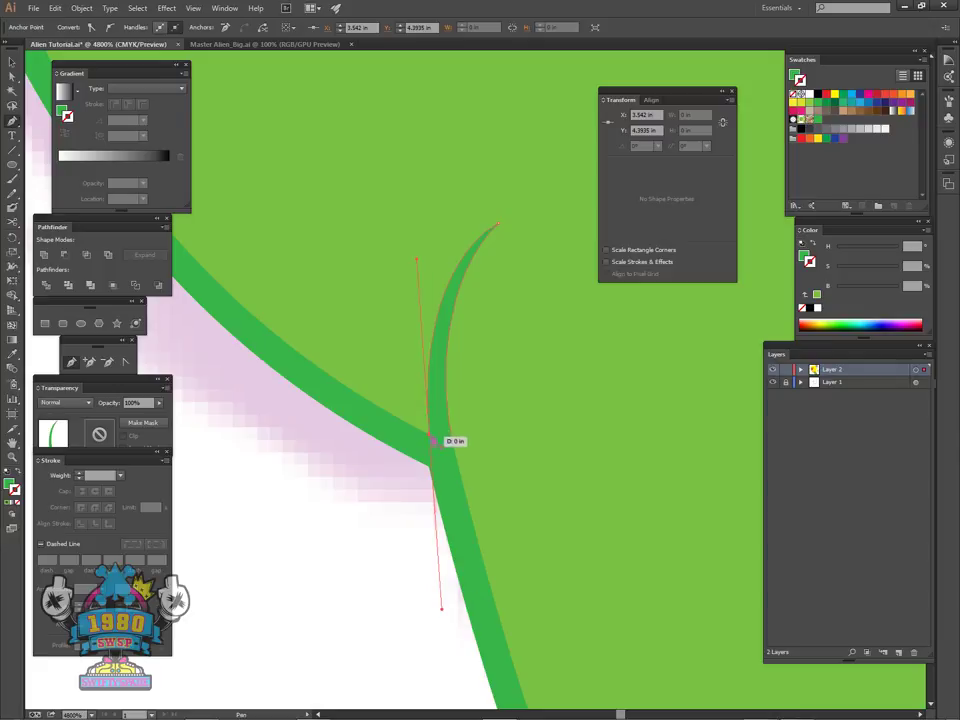
{"action": "left_click", "coordinate": [430, 436]}
{"action": "left_click", "coordinate": [443, 449]}
{"action": "left_click", "coordinate": [453, 447]}
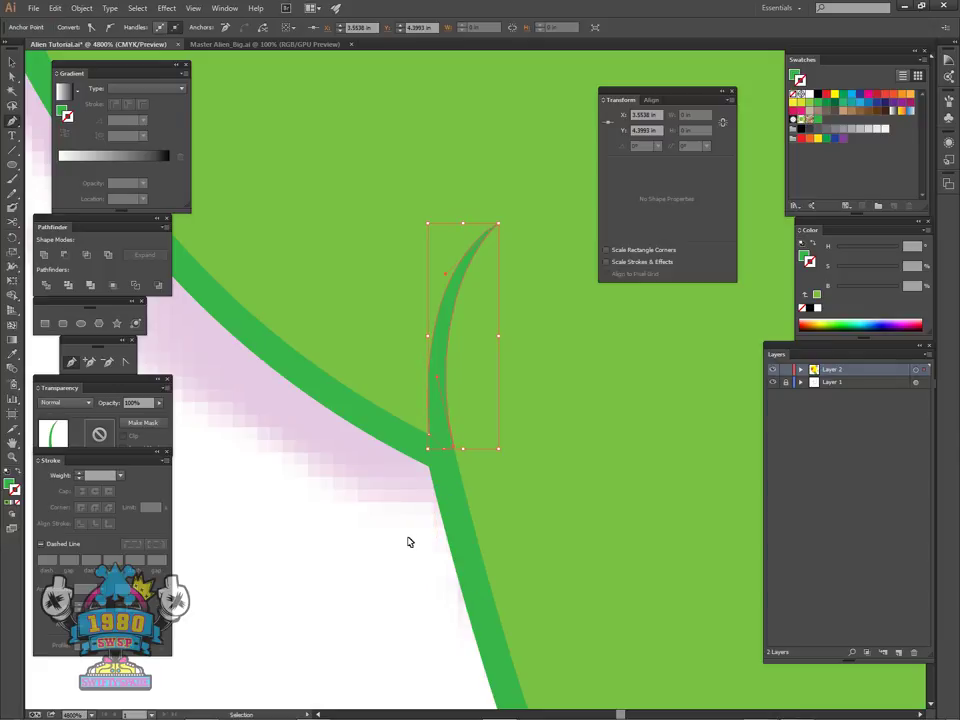
{"action": "left_click", "coordinate": [409, 537], "text": "ctrl"}
- Examine the second crease's join with the outline up close, and both creases against the whole leg
{"action": "key", "text": "ctrl+minus"}
{"action": "key", "text": "ctrl+minus"}
{"action": "key", "text": "ctrl+minus"}
{"action": "key", "text": "ctrl+minus"}
{"action": "key", "text": "ctrl+minus"}
{"action": "key", "text": "ctrl+minus"}
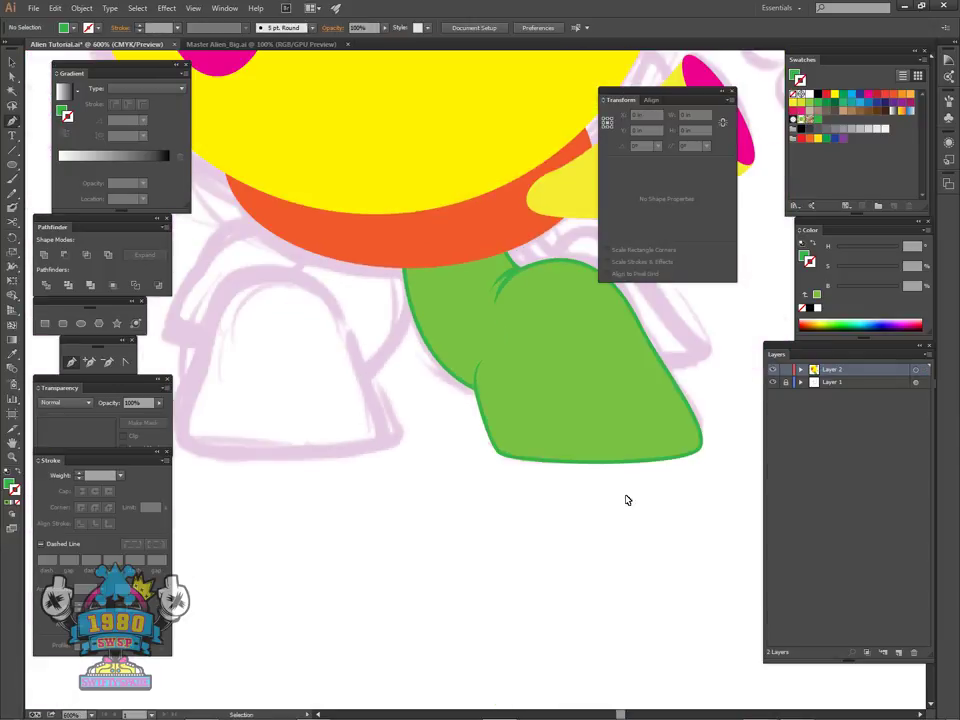
{"action": "key", "text": "ctrl+plus"}
{"action": "key", "text": "ctrl+plus"}
{"action": "key", "text": "ctrl+plus"}
{"action": "key", "text": "ctrl+plus"}
{"action": "key", "text": "ctrl+plus"}
{"action": "key", "text": "ctrl+plus"}
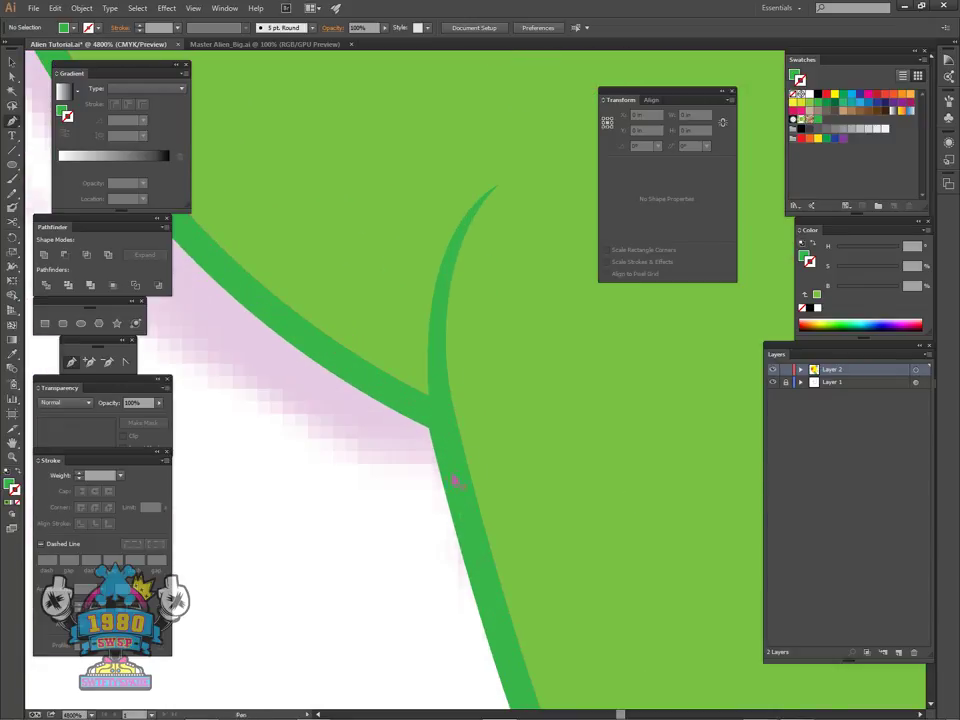
{"action": "key", "text": "v"}
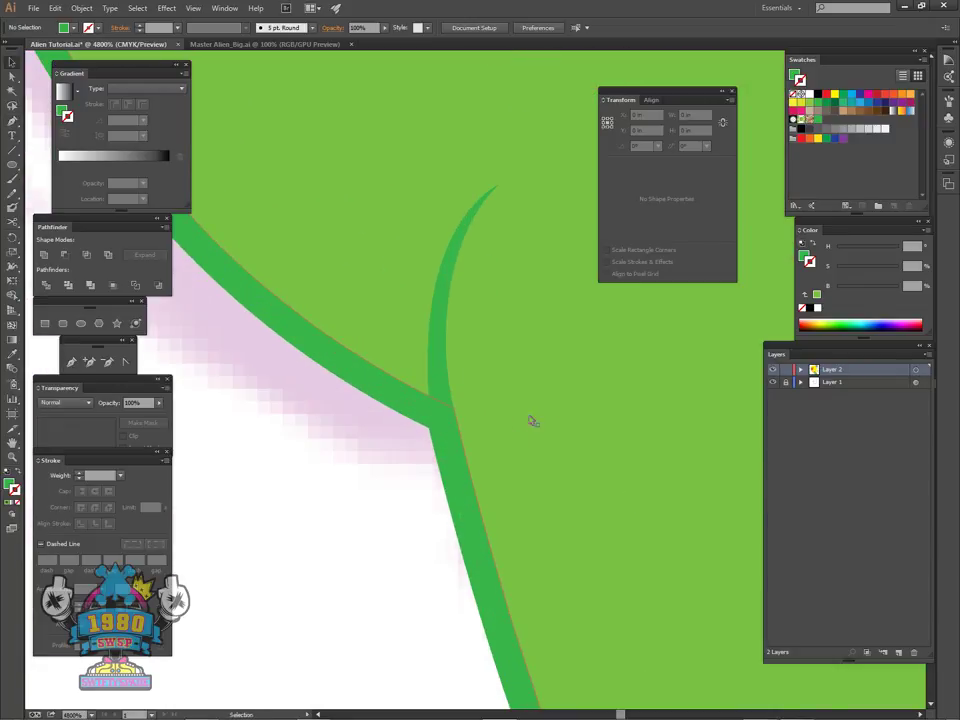
{"action": "key", "text": "ctrl+minus"}
{"action": "key", "text": "ctrl+minus"}
{"action": "key", "text": "ctrl+minus"}
{"action": "key", "text": "ctrl+minus"}
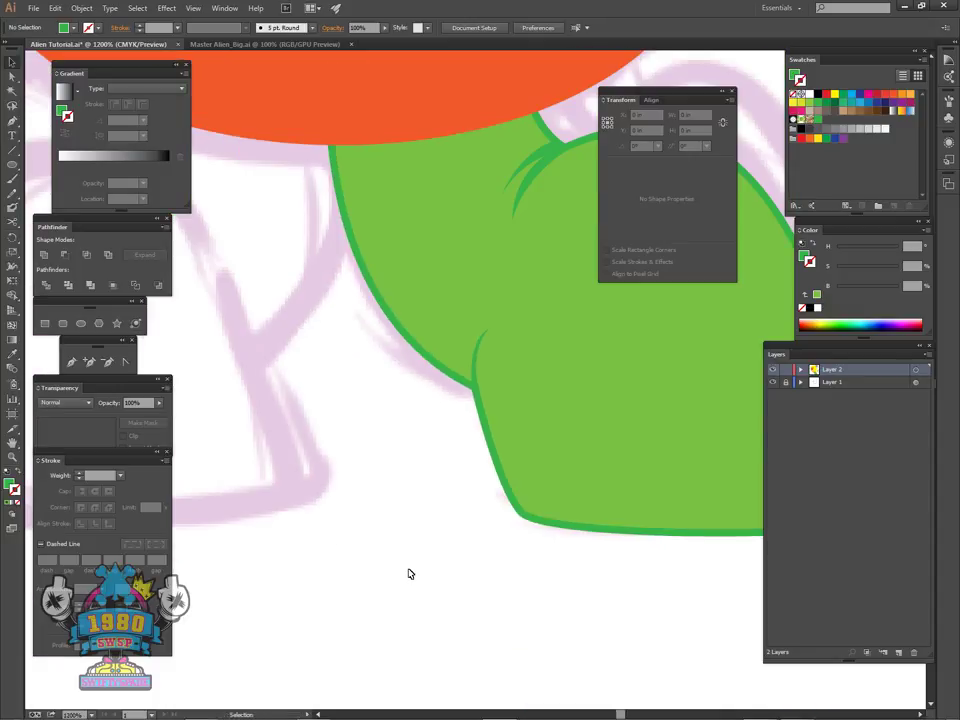
- Bring the leg in front of the orange body and both creases, and make its fill the active colour attribute
{"action": "left_click", "coordinate": [529, 562]}
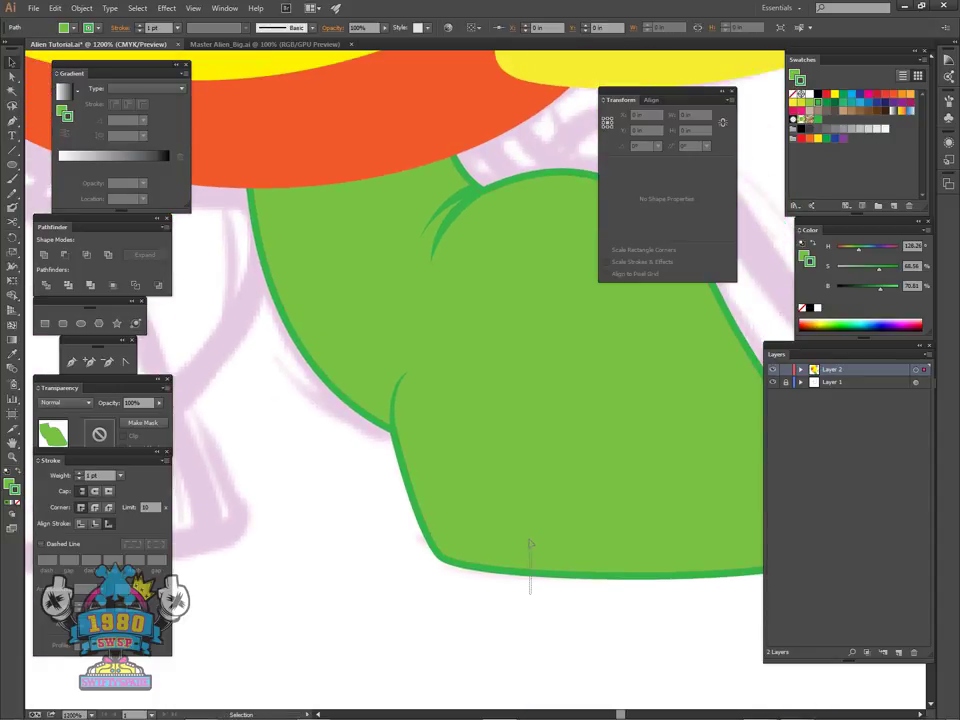
{"action": "key", "text": "a"}
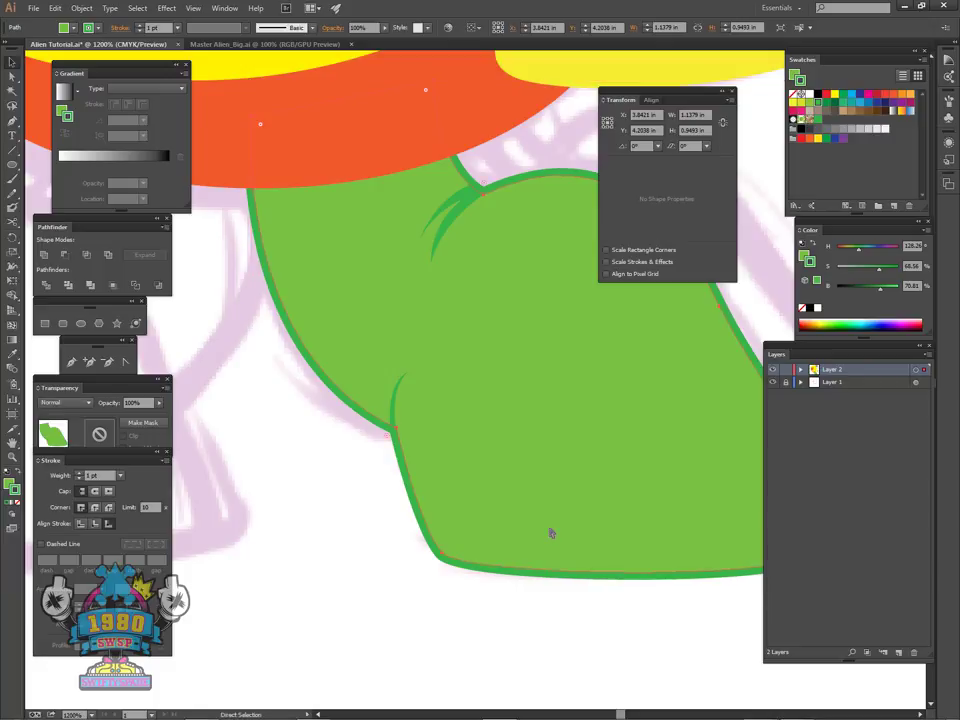
{"action": "key", "text": "v"}
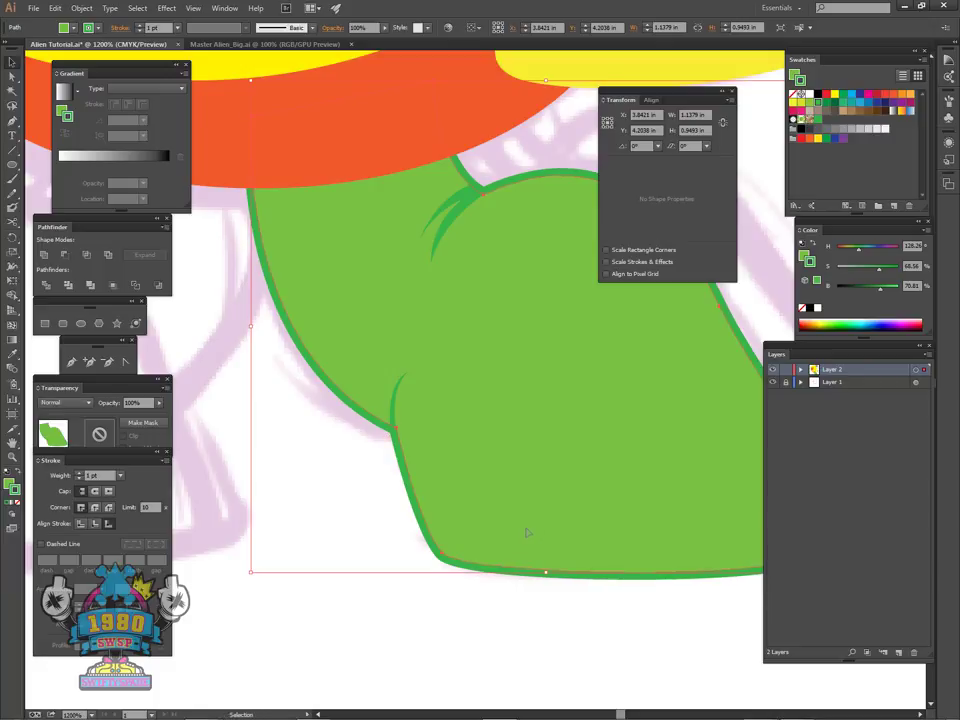
{"action": "key", "text": "a"}
{"action": "key", "text": "ctrl+shift+bracketright"}
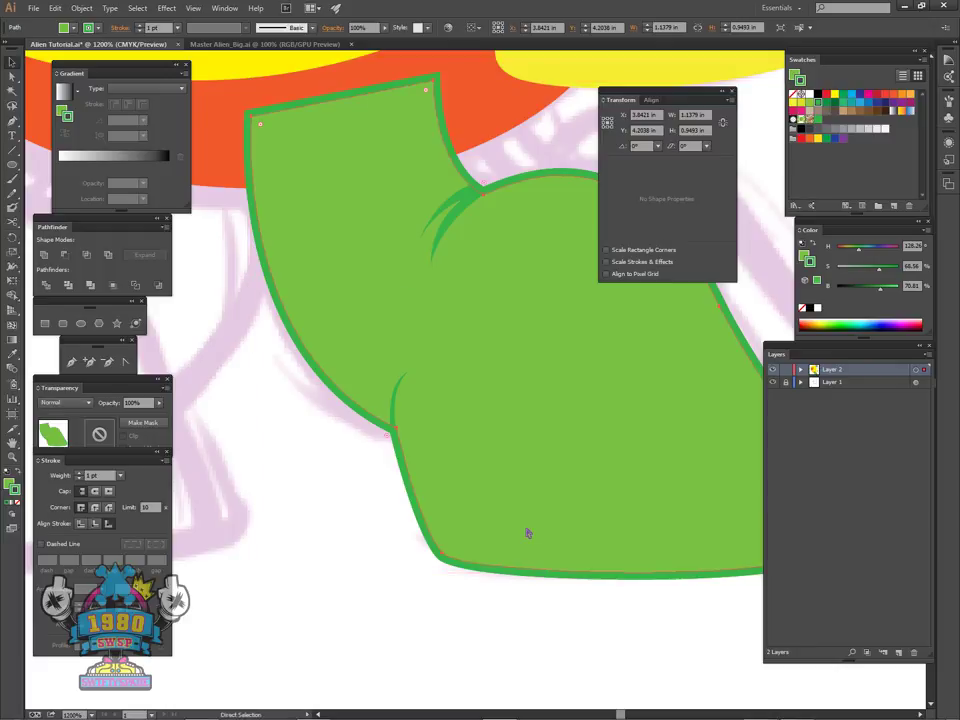
{"action": "key", "text": "ctrl+bracketright"}
{"action": "key", "text": "v"}
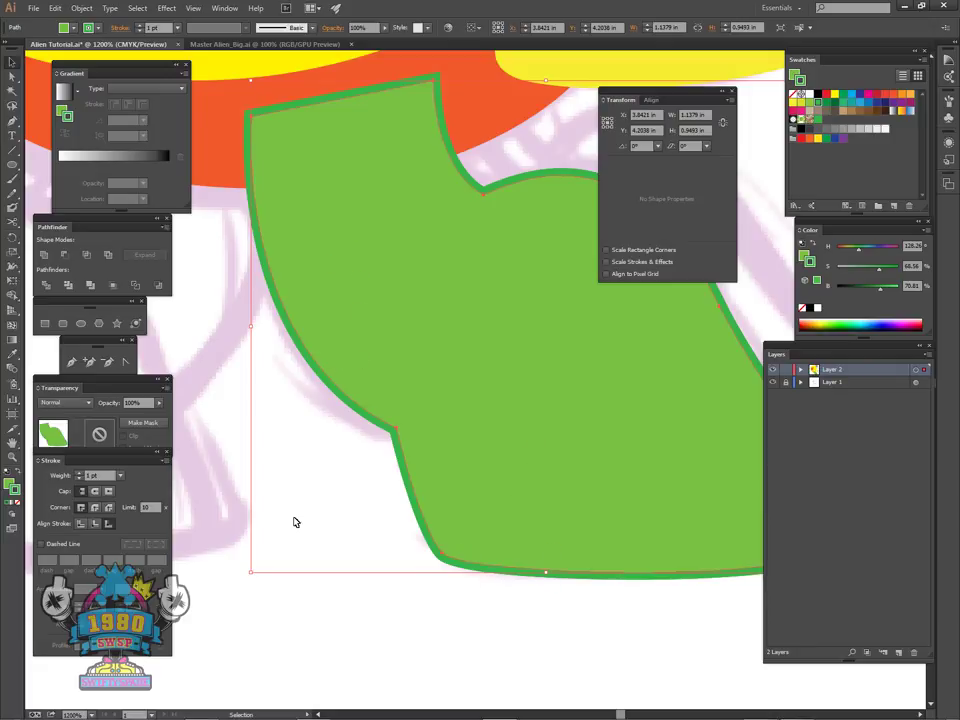
{"action": "left_click", "coordinate": [86, 474]}
{"action": "left_click", "coordinate": [11, 485]}
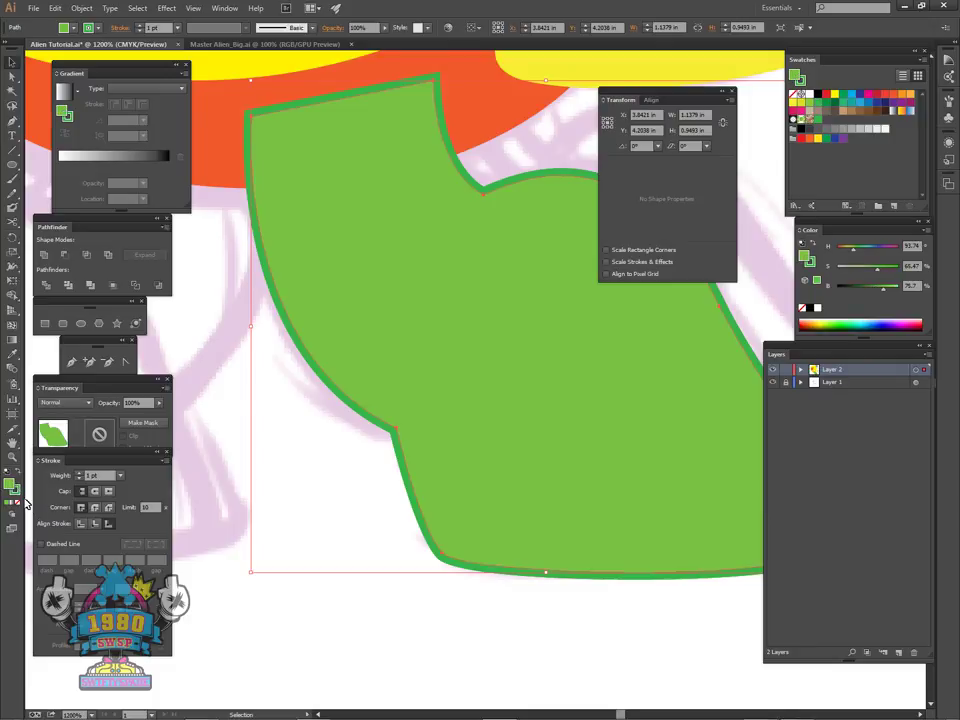
- Remove the fill from the front leg copy, keeping only its green stroke above the creases, and deselect it
{"action": "left_click", "coordinate": [17, 505]}
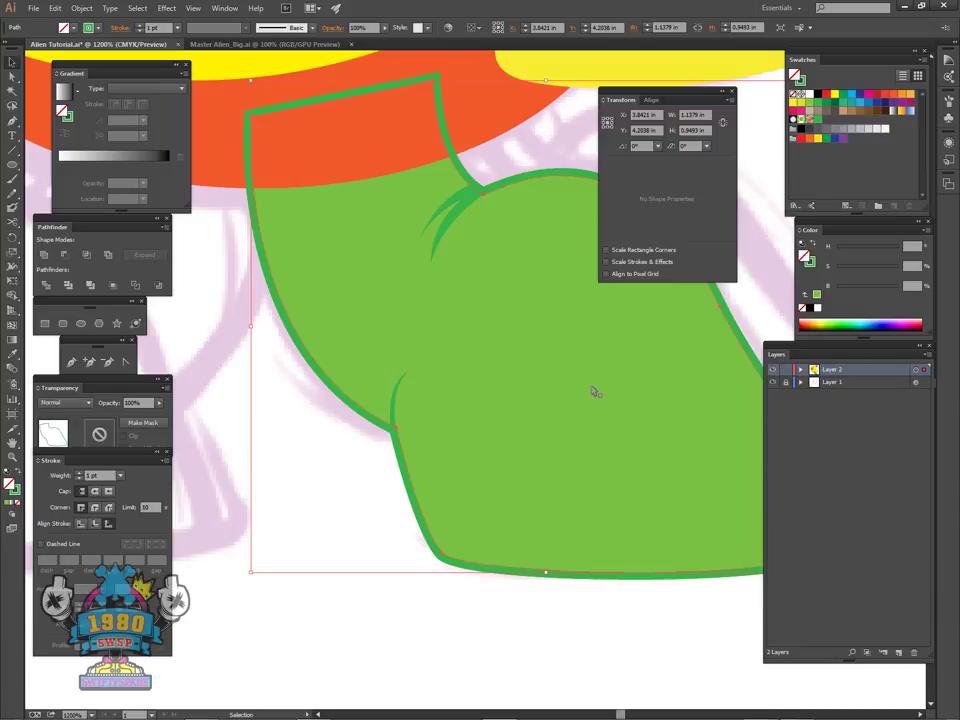
{"action": "key", "text": "a"}
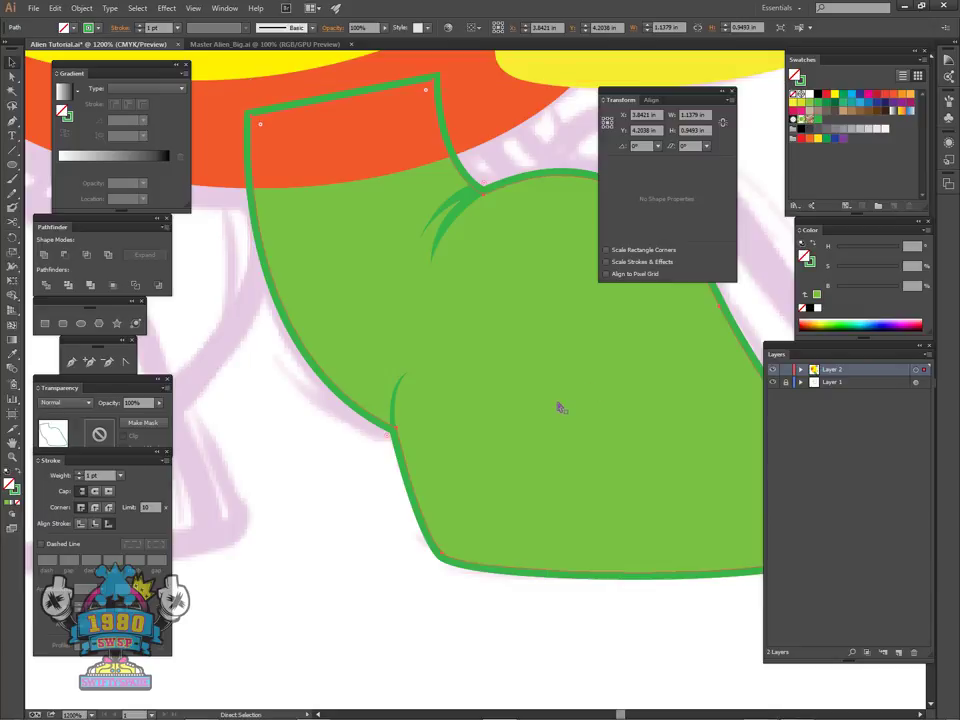
{"action": "key", "text": "ctrl+shift+a"}
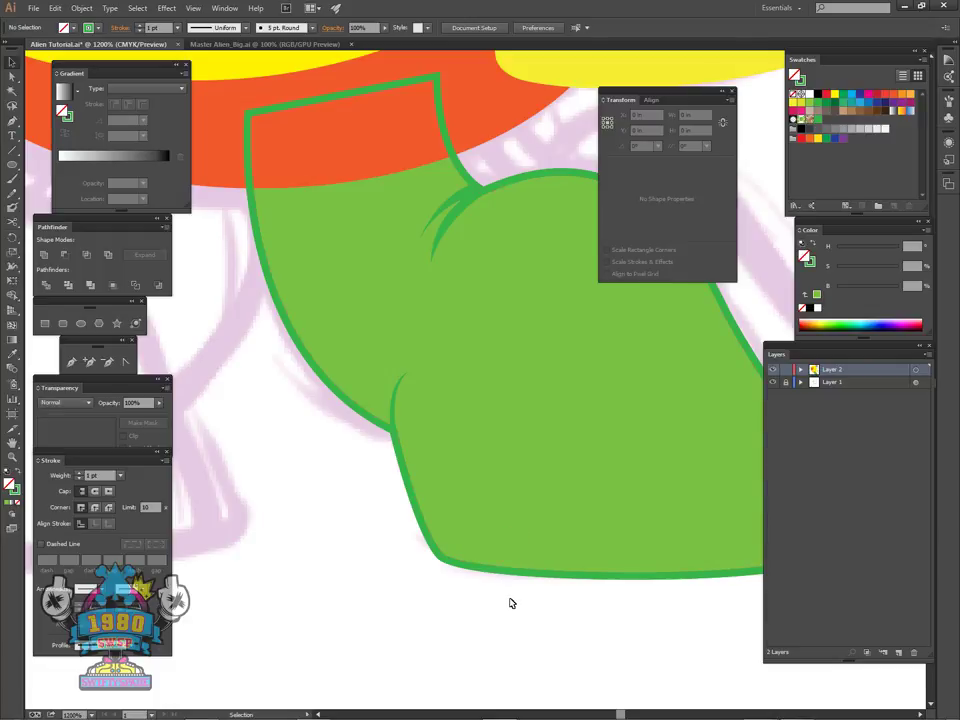
- Try a magenta fill on the leg copy beneath the creases, and undo the colour change
{"action": "left_click", "coordinate": [521, 578]}
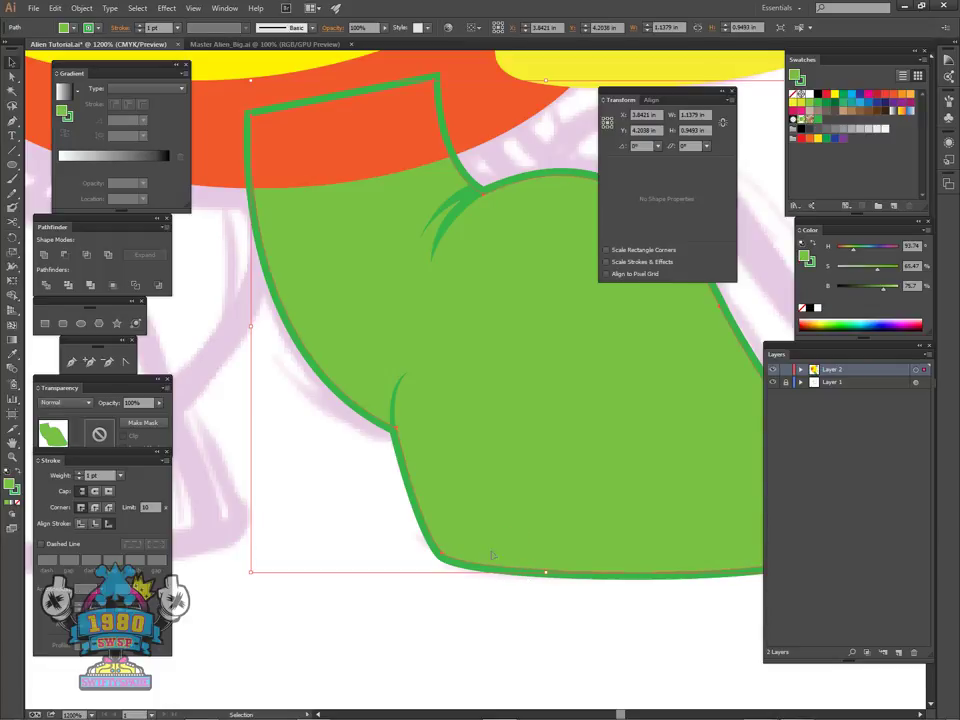
{"action": "left_click", "coordinate": [381, 598]}
{"action": "left_click", "coordinate": [471, 424]}
{"action": "left_click", "coordinate": [470, 614]}
{"action": "left_click", "coordinate": [501, 460]}
{"action": "left_click", "coordinate": [516, 602]}
{"action": "left_click", "coordinate": [567, 480]}
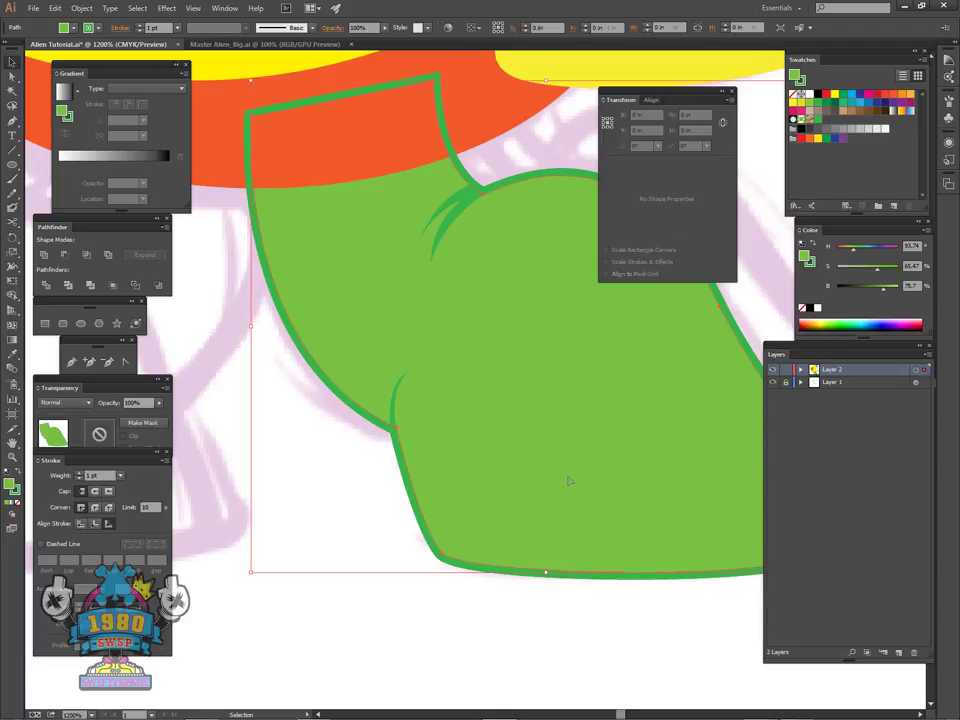
{"action": "left_click", "coordinate": [867, 94]}
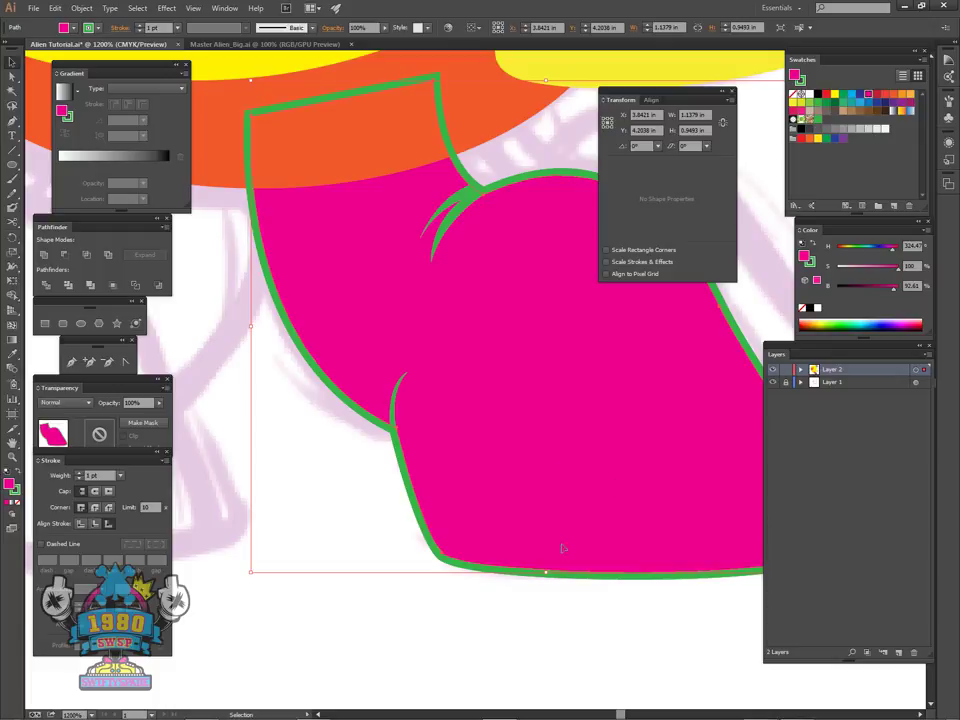
{"action": "left_click", "coordinate": [540, 578]}
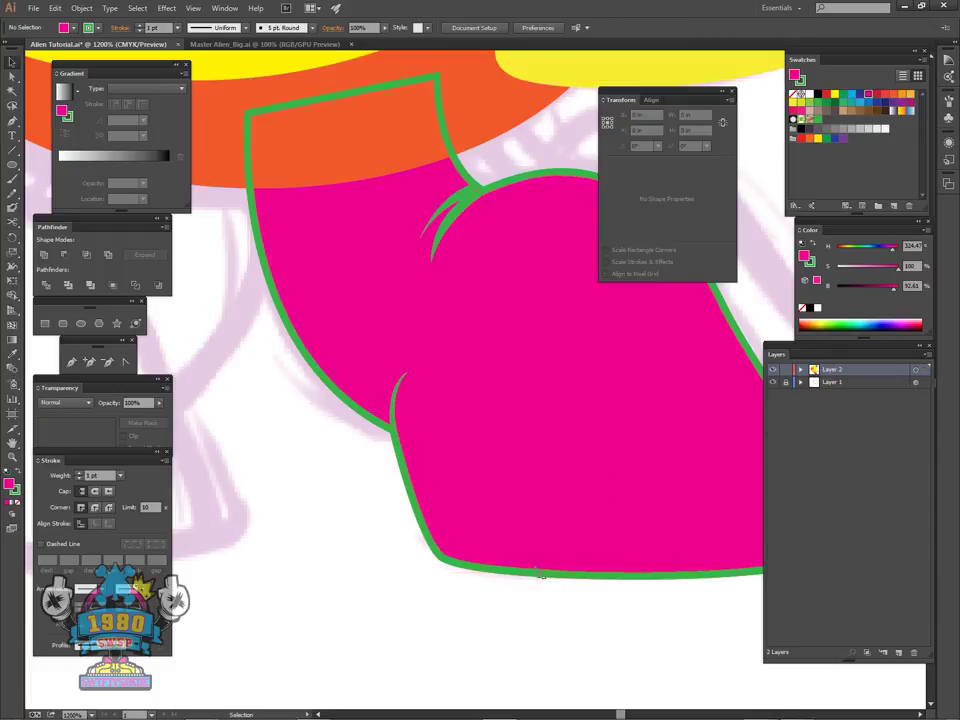
{"action": "key", "text": "ctrl+z"}
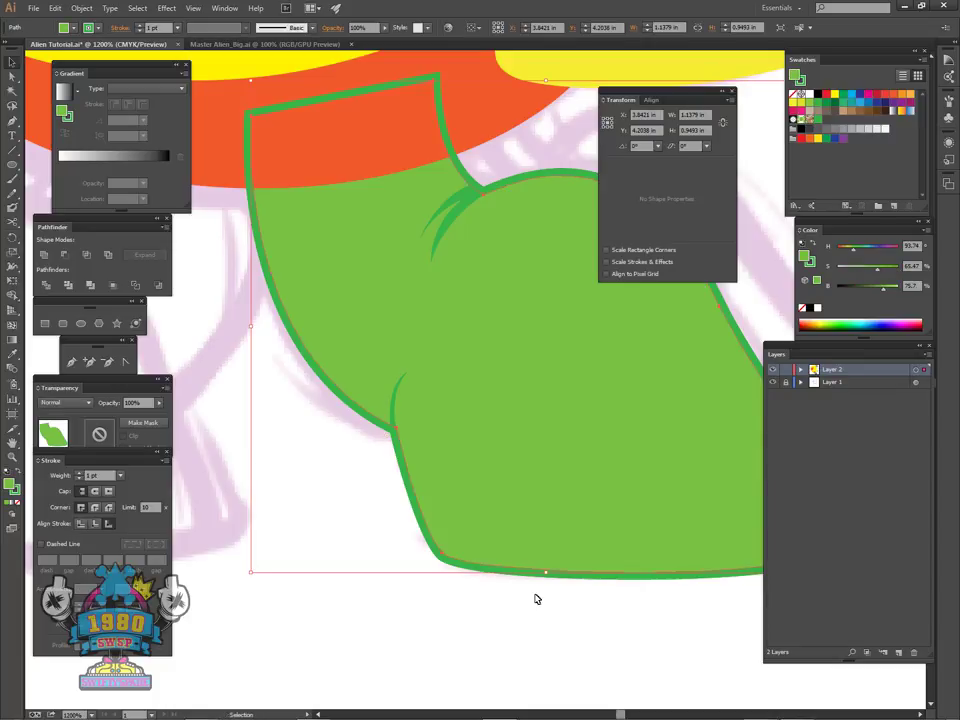
- Examine the unfilled outline, the creases and the filled copy beneath them across the whole leg
{"action": "key", "text": "a"}
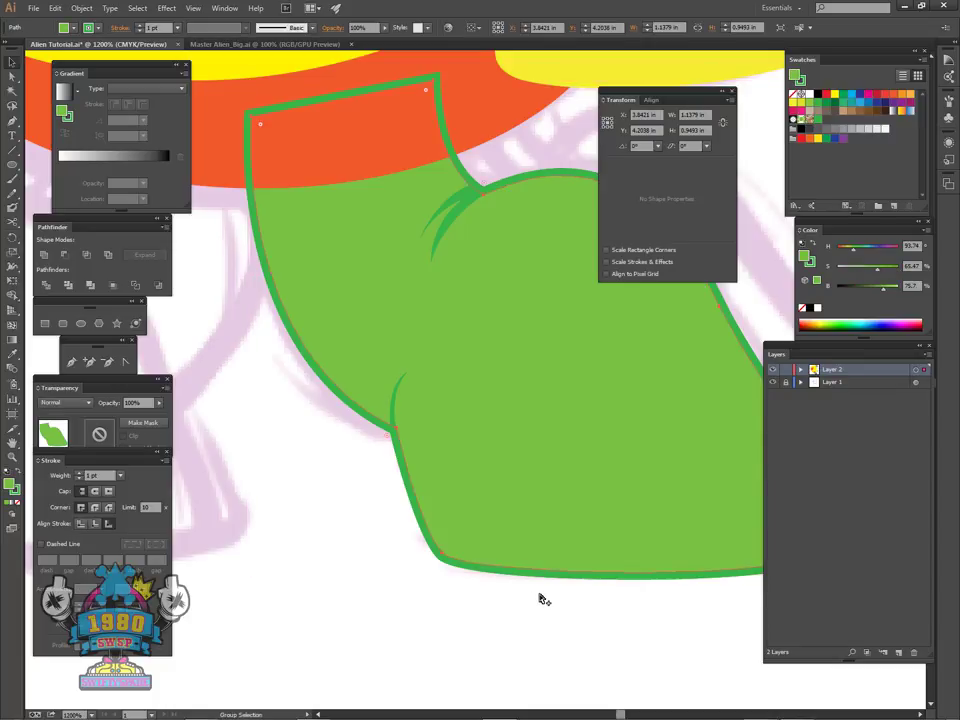
{"action": "key", "text": "v"}
{"action": "left_click", "coordinate": [530, 588]}
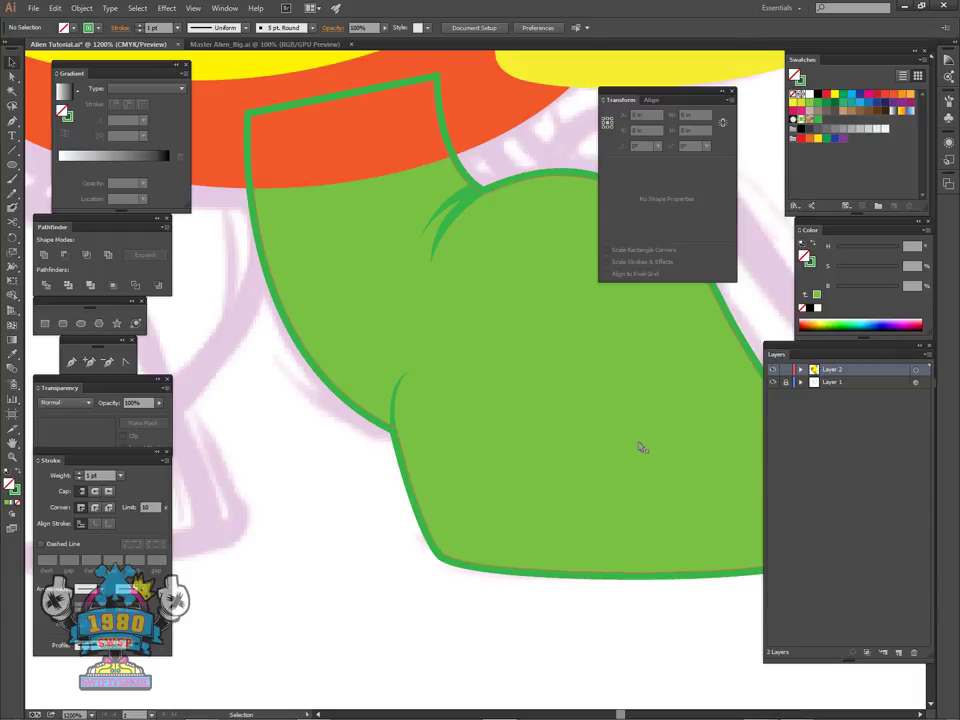
{"action": "key", "text": "space"}
{"action": "left_click_drag", "start_coordinate": [602, 449], "coordinate": [554, 502]}
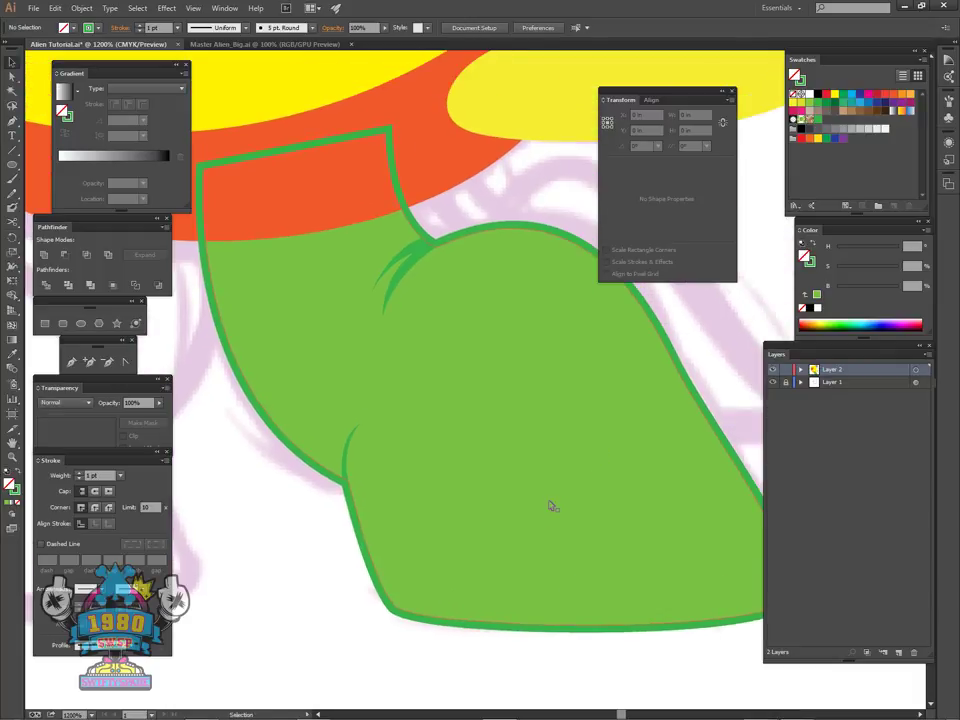
{"action": "scroll", "coordinate": [553, 506], "scroll_direction": "down", "scroll_amount": 2}
{"action": "scroll", "coordinate": [568, 467], "scroll_direction": "up", "scroll_amount": 1}
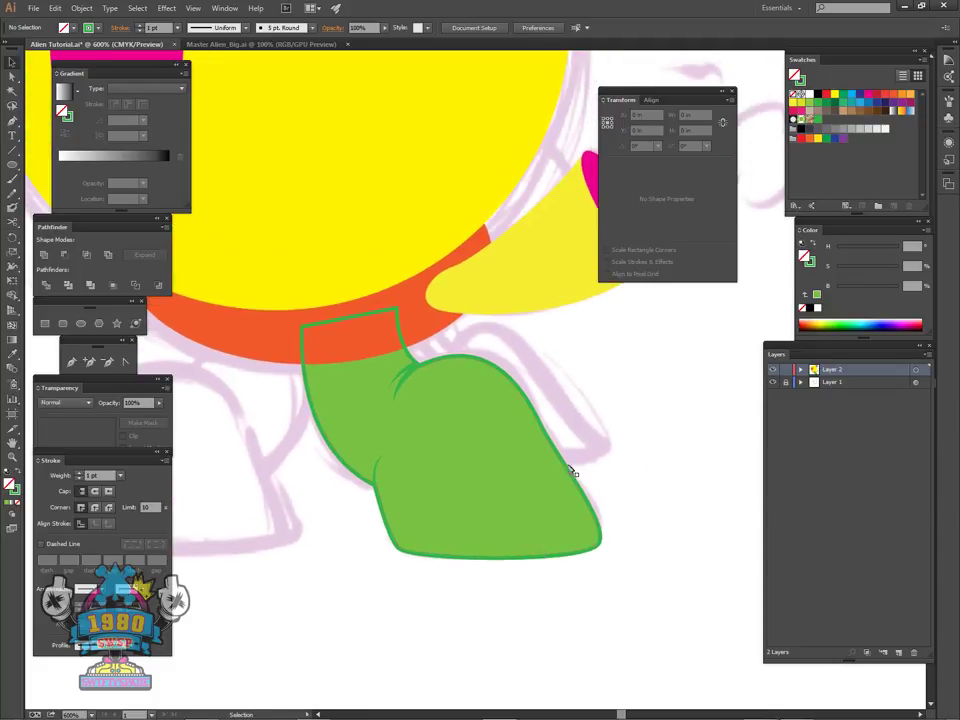
{"action": "left_click", "coordinate": [525, 482]}
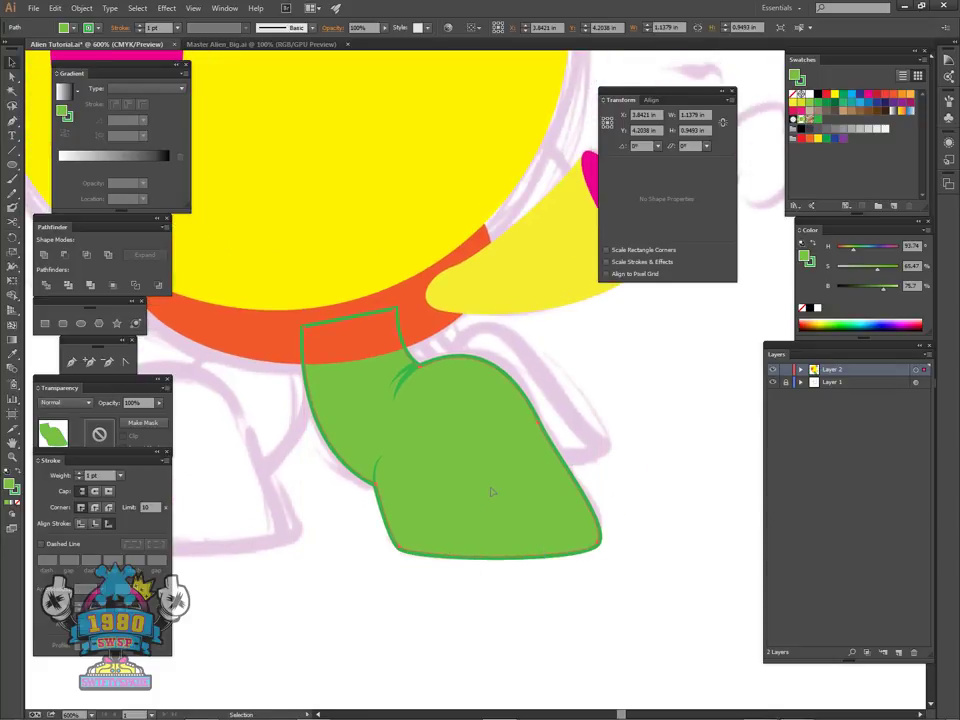
{"action": "key", "text": "ctrl+shift+a"}
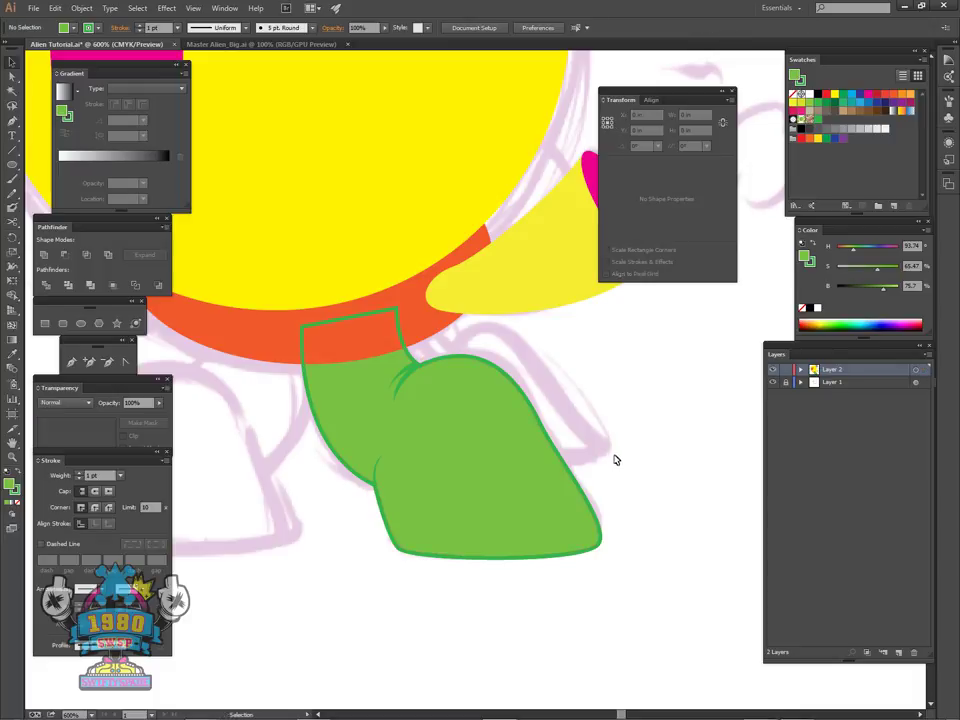
- With a white fill and no stroke, start a Pen path with a curve handle on the leg's bottom edge
{"action": "scroll", "coordinate": [605, 462], "scroll_direction": "up", "scroll_amount": 3}
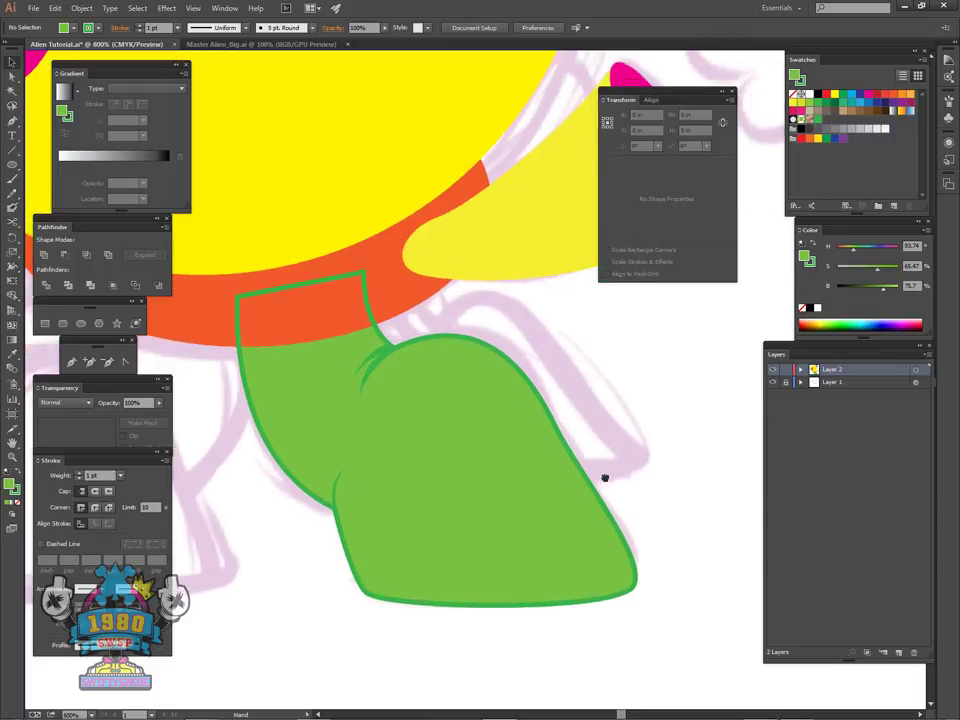
{"action": "key", "text": "p"}
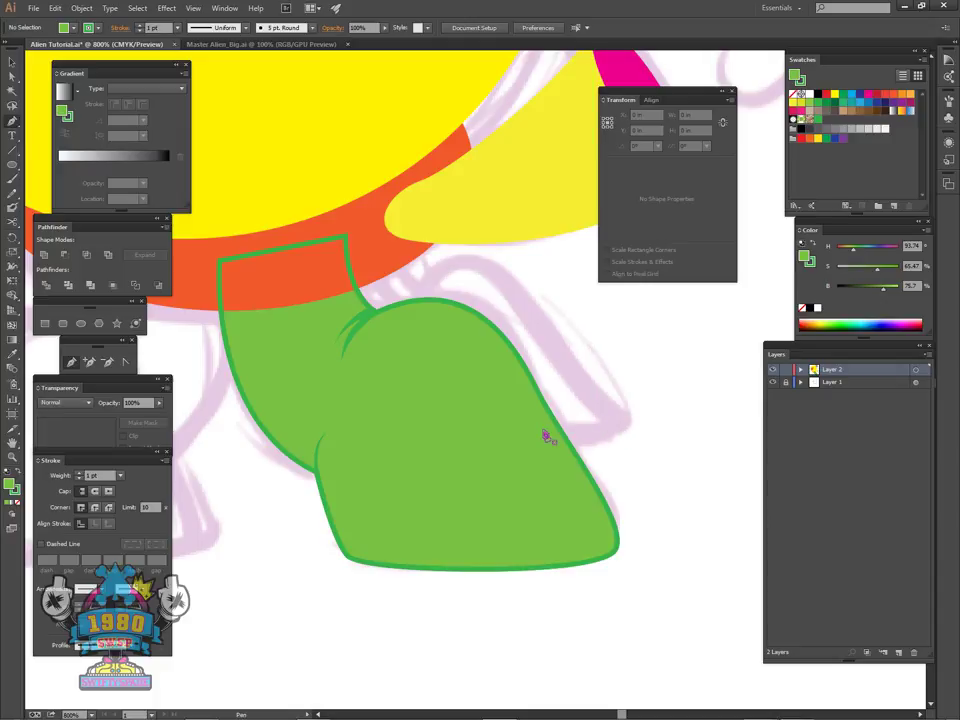
{"action": "key", "text": "x"}
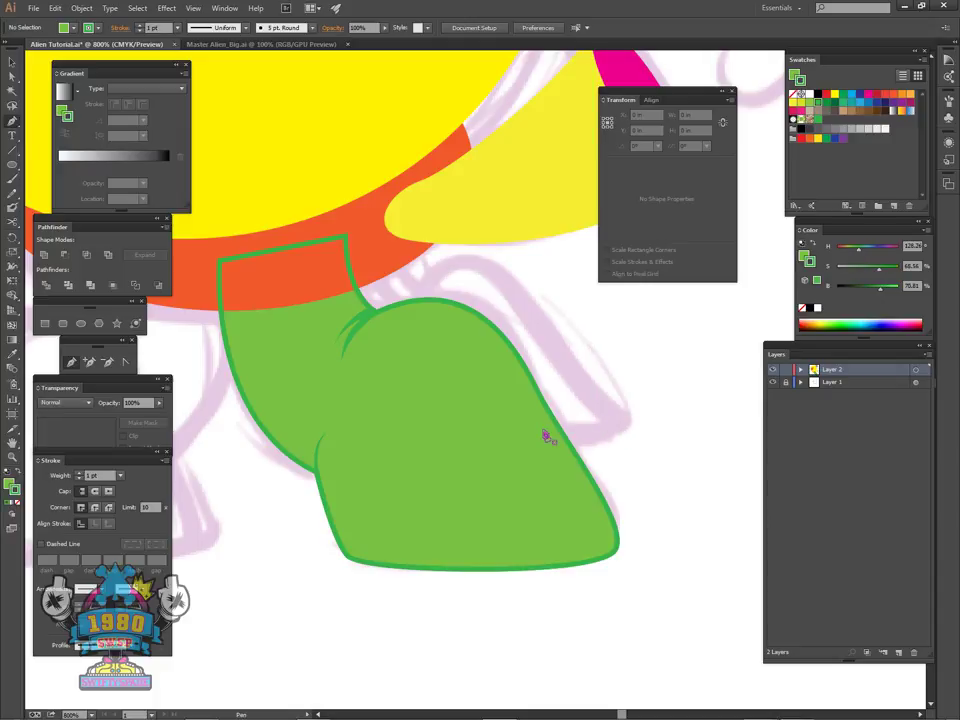
{"action": "key", "text": "slash"}
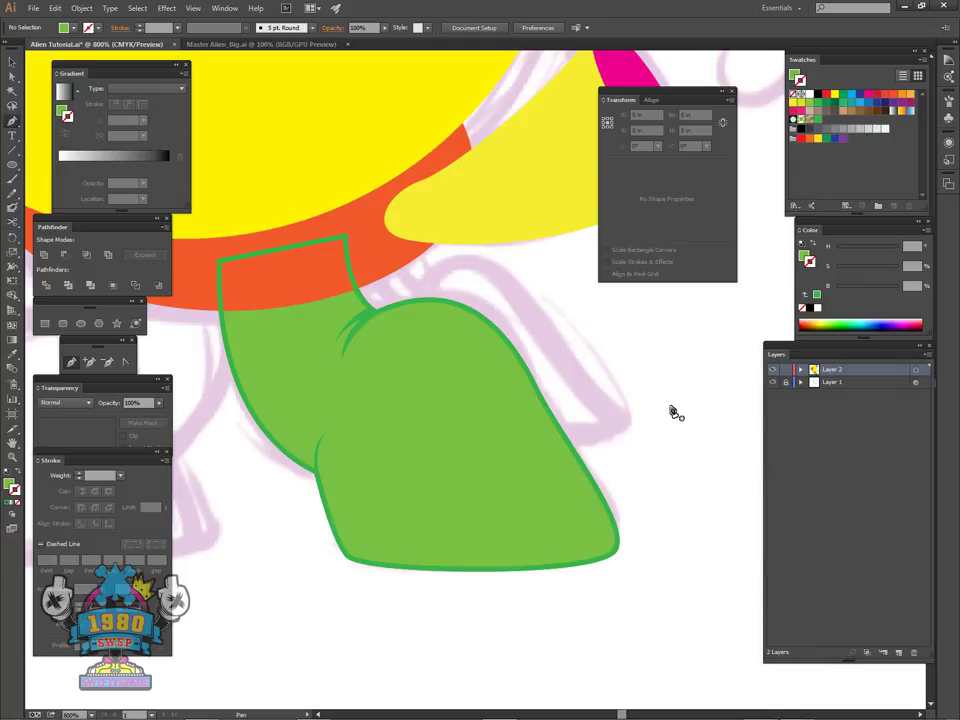
{"action": "key", "text": "x"}
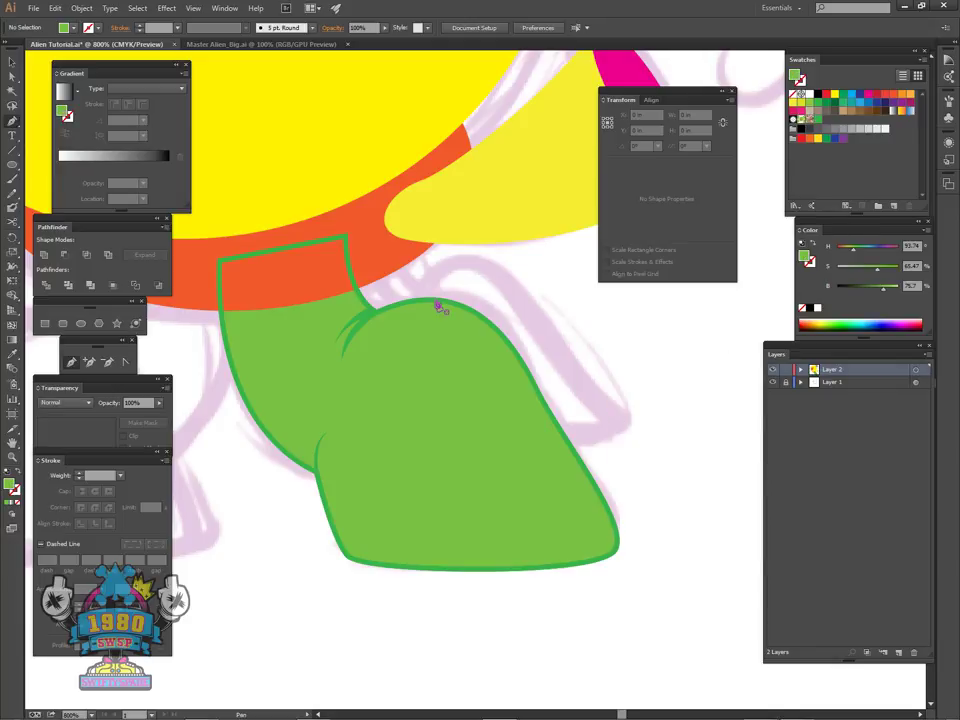
{"action": "left_click", "coordinate": [809, 95]}
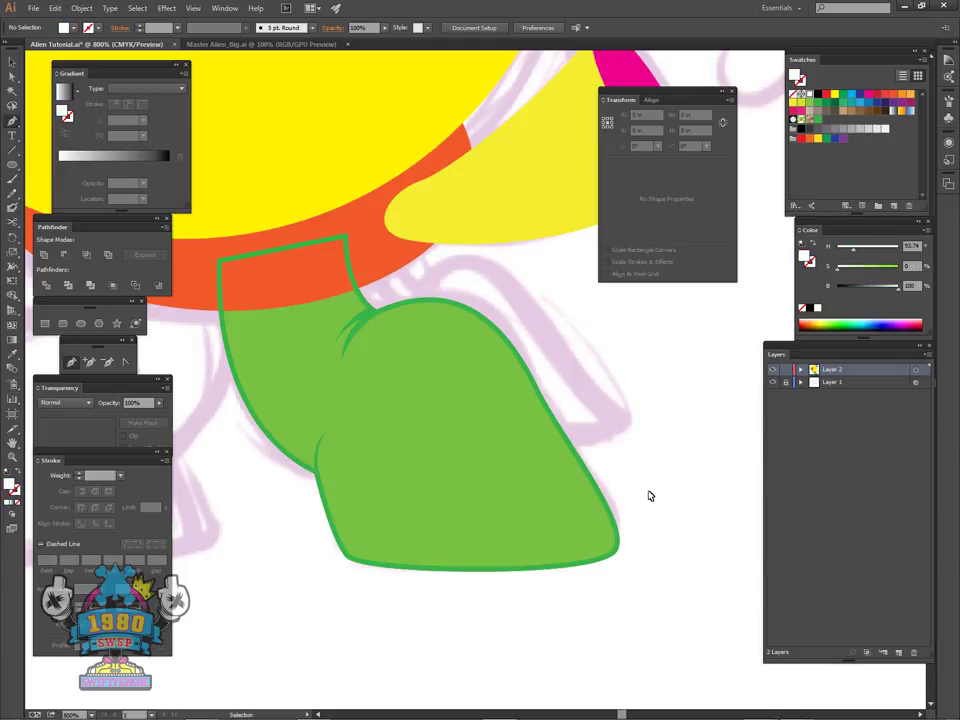
{"action": "key", "text": "ctrl+plus"}
{"action": "left_click_drag", "start_coordinate": [649, 526], "coordinate": [643, 433]}
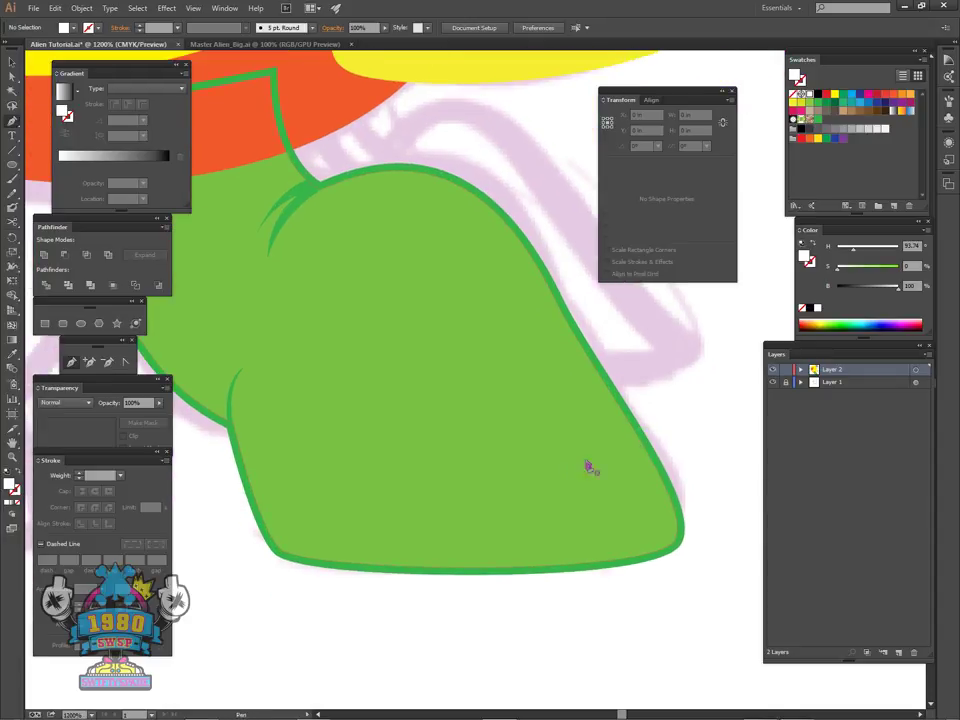
{"action": "left_click", "coordinate": [383, 320]}
{"action": "left_click", "coordinate": [382, 572]}
{"action": "left_click", "coordinate": [384, 567]}
{"action": "left_click", "coordinate": [364, 568]}
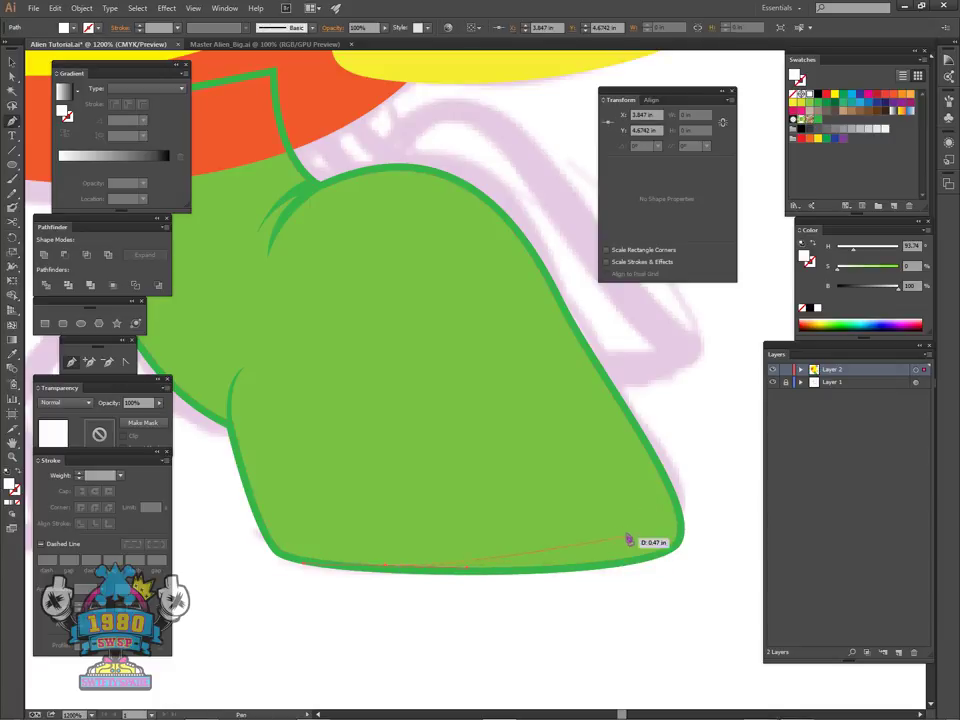
- Curve the white path inside the toe, up along the leg's front edge and over to the upper crease, ending in a corner point
{"action": "left_click_drag", "start_coordinate": [585, 522], "coordinate": [624, 474]}
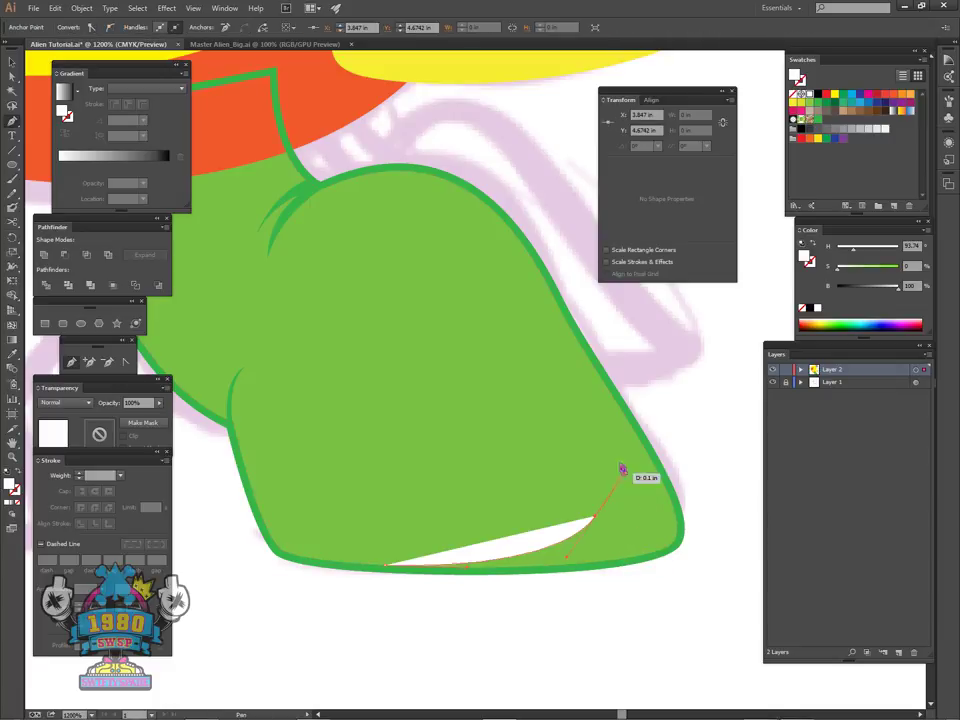
{"action": "left_click_drag", "start_coordinate": [530, 310], "coordinate": [529, 308]}
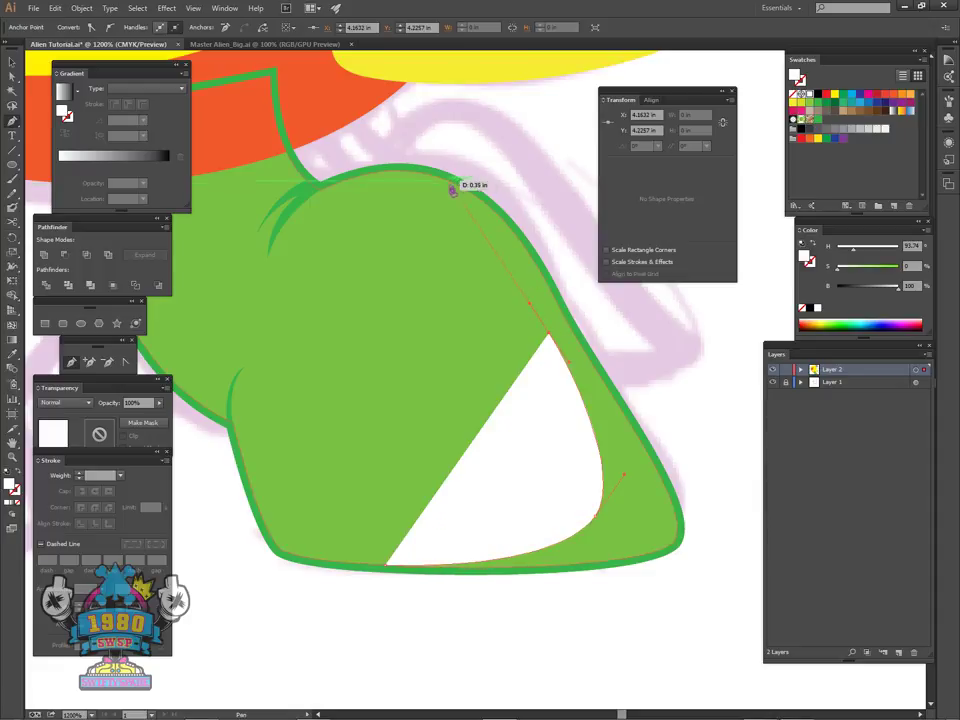
{"action": "scroll", "coordinate": [482, 268], "scroll_direction": "up", "scroll_amount": 2}
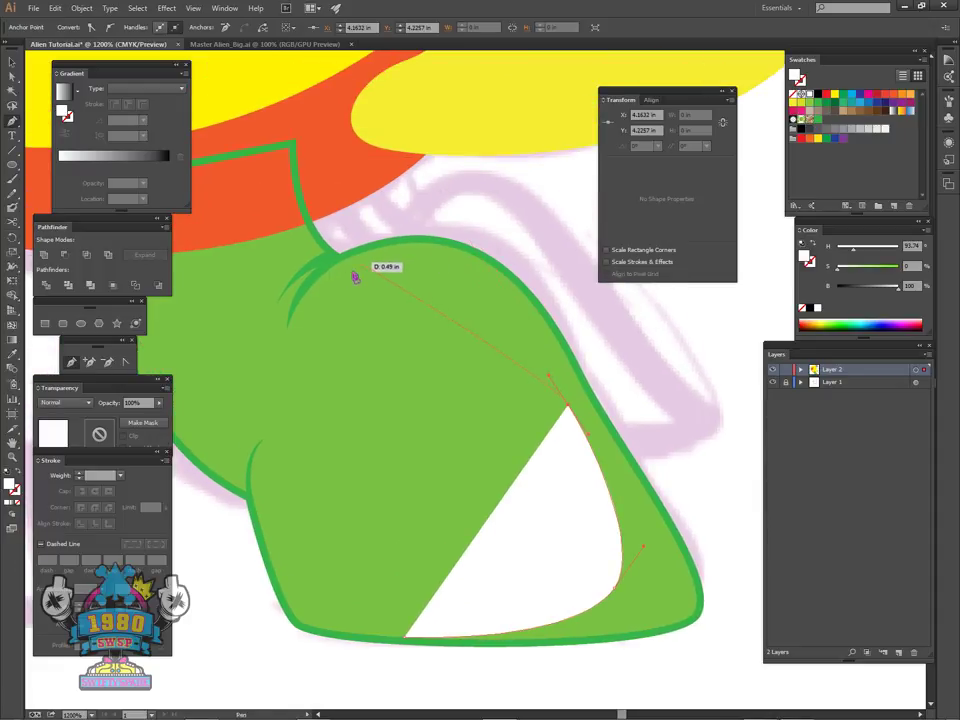
{"action": "left_click", "coordinate": [322, 278]}
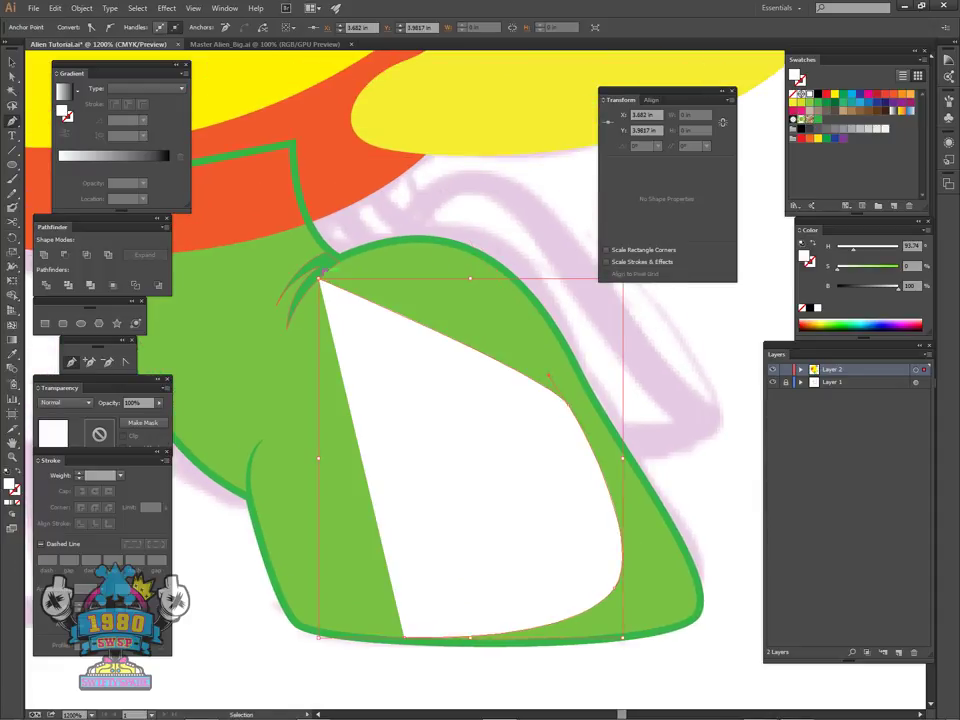
{"action": "key", "text": "ctrl+z"}
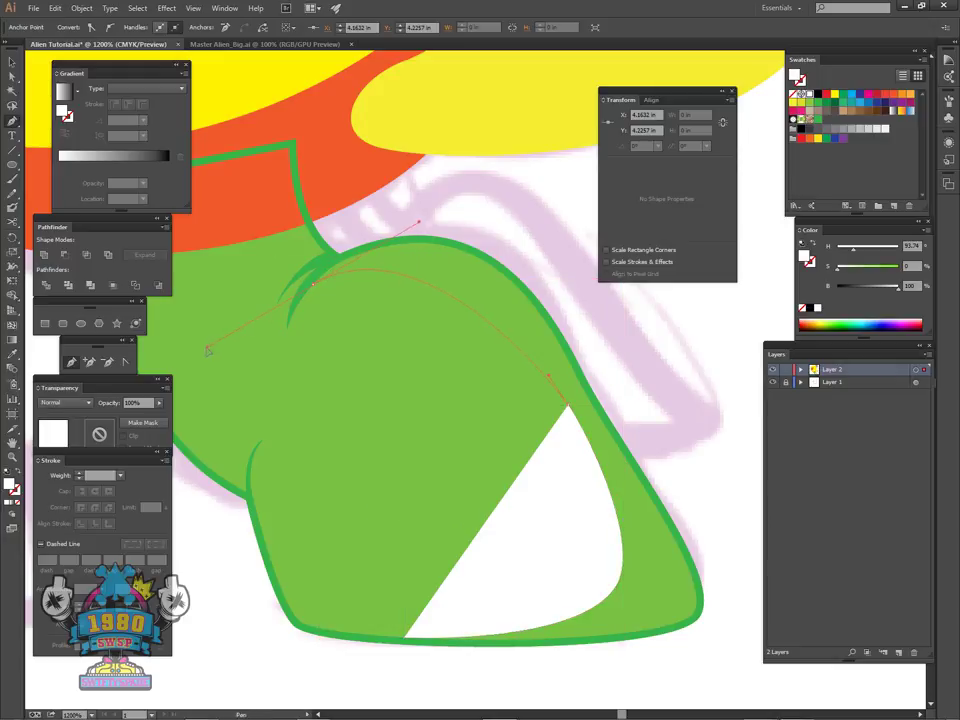
{"action": "left_click_drag", "start_coordinate": [208, 350], "coordinate": [197, 352]}
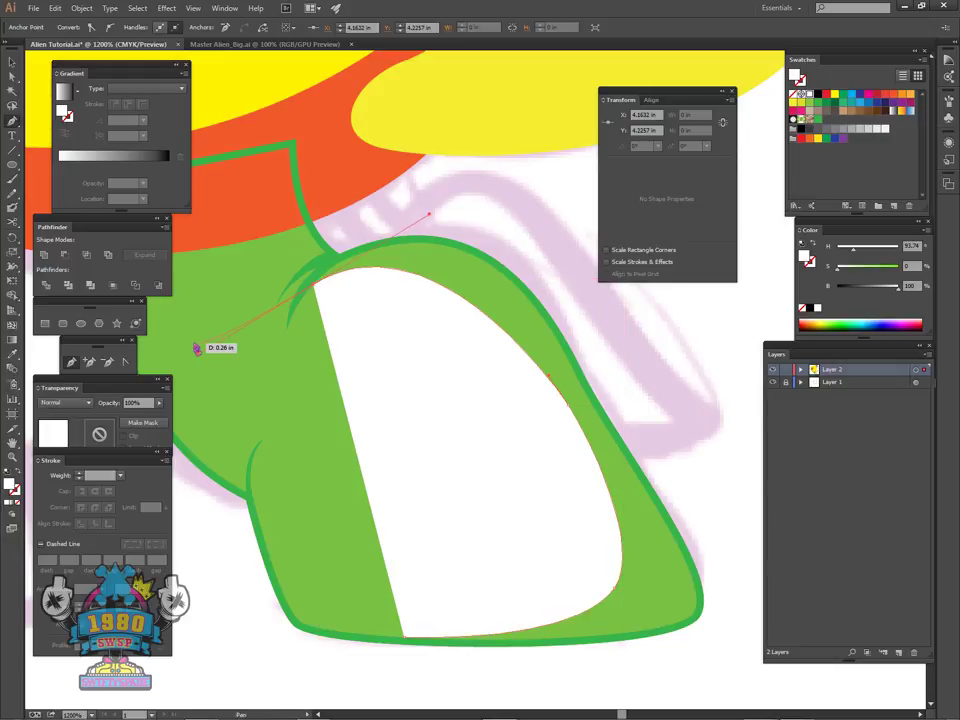
{"action": "left_click", "coordinate": [314, 286]}
- Carry the white path from the crease out over the top of the leg and down outside its front edge past the toe
{"action": "left_click_drag", "start_coordinate": [390, 219], "coordinate": [459, 192]}
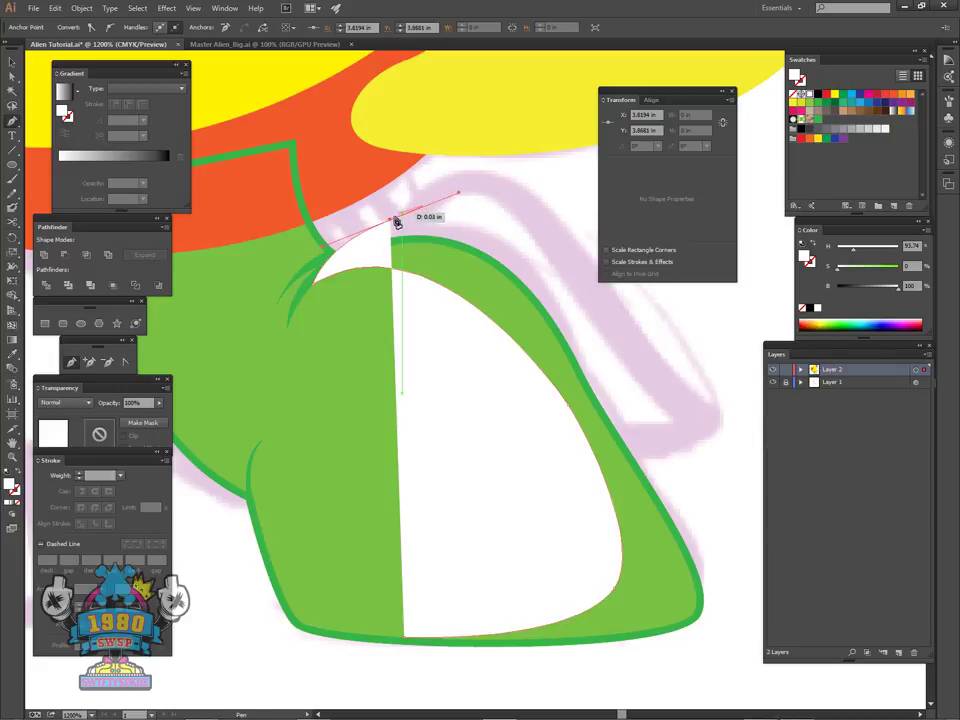
{"action": "left_click", "coordinate": [396, 222]}
{"action": "left_click", "coordinate": [527, 206]}
{"action": "left_click", "coordinate": [657, 345]}
{"action": "left_click", "coordinate": [716, 470]}
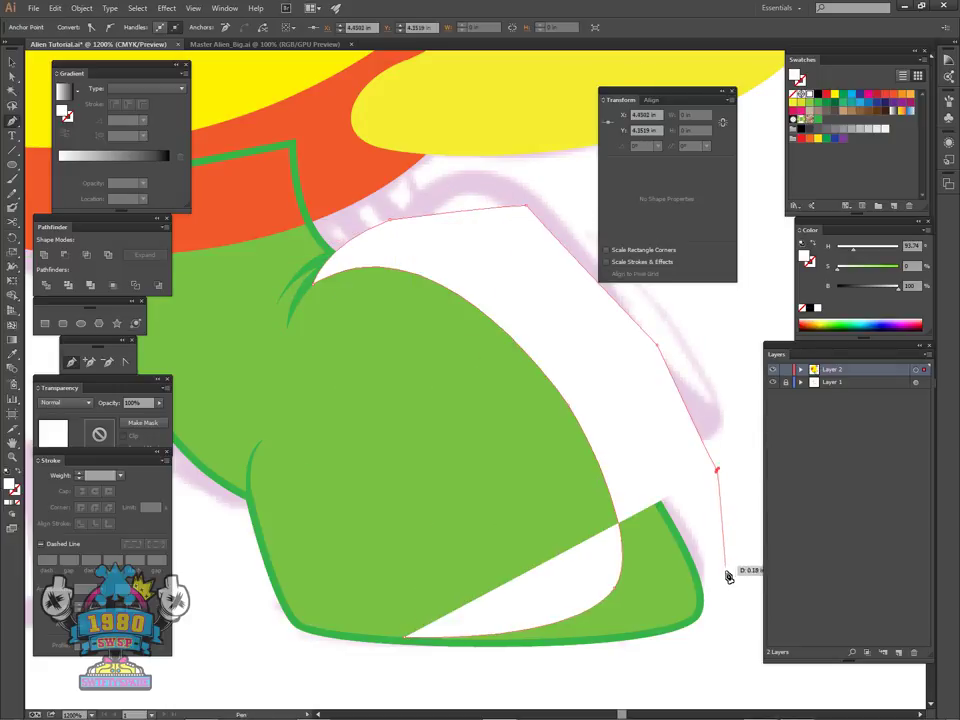
{"action": "left_click", "coordinate": [731, 573]}
{"action": "left_click", "coordinate": [729, 650]}
- Run the white path beneath the foot with straight segments and close it at its starting point on the bottom edge
{"action": "left_click_drag", "start_coordinate": [701, 529], "coordinate": [711, 400]}
{"action": "left_click", "coordinate": [680, 571]}
{"action": "left_click", "coordinate": [503, 599]}
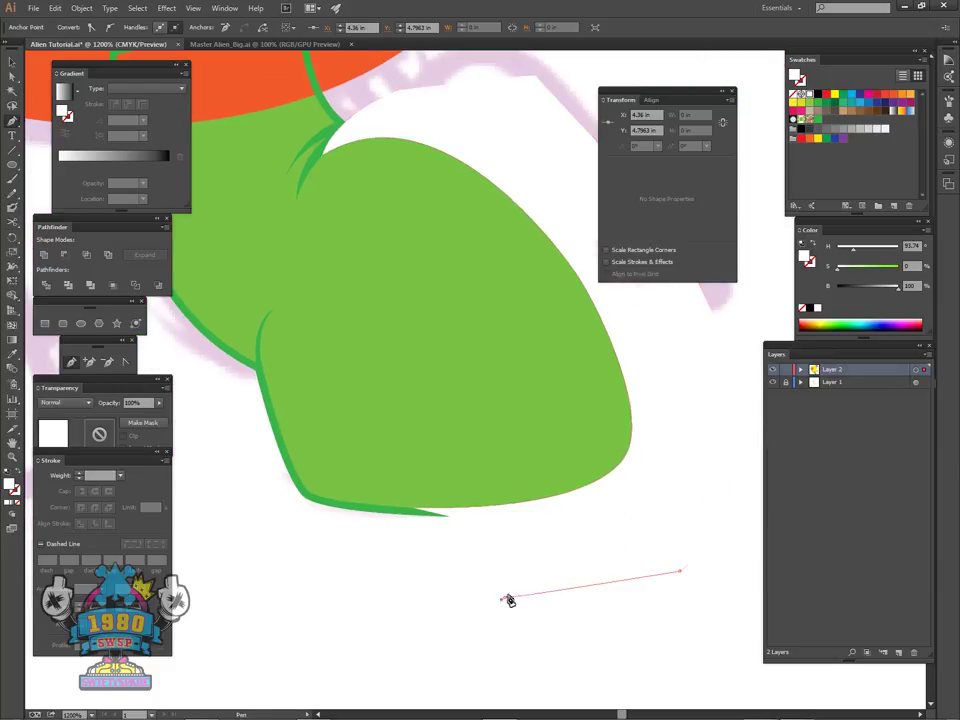
{"action": "left_click", "coordinate": [377, 575]}
{"action": "left_click", "coordinate": [372, 535]}
{"action": "left_click", "coordinate": [414, 509]}
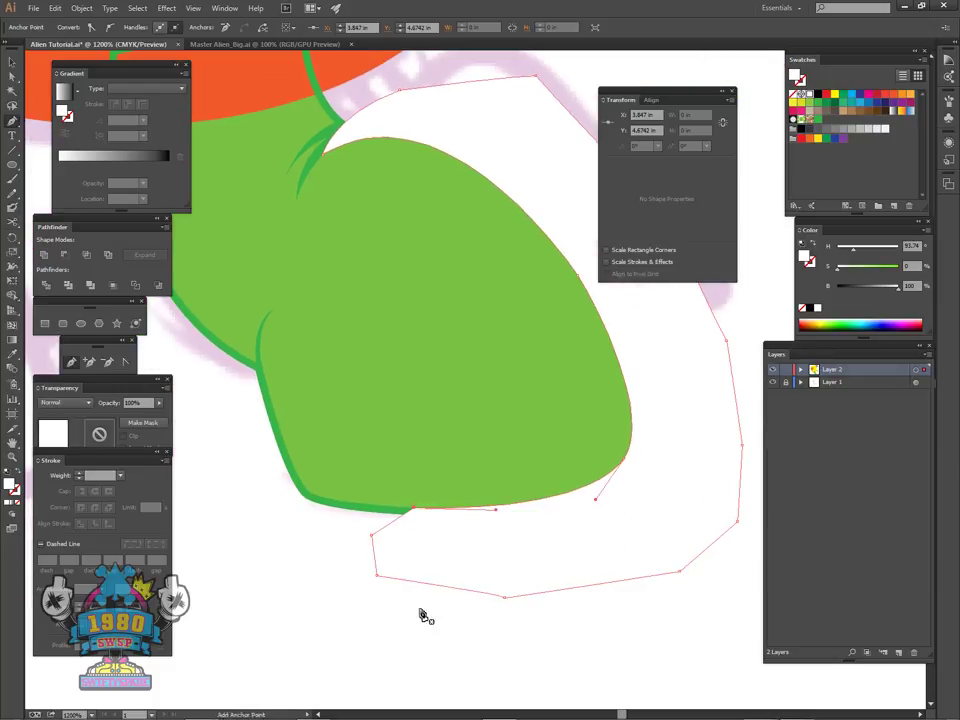
- Copy the green leg outline and intersect it with the white shape to trim the highlight to the foot's edge
{"action": "left_click", "coordinate": [447, 618], "text": "ctrl"}
{"action": "left_click_drag", "start_coordinate": [561, 538], "coordinate": [516, 601]}
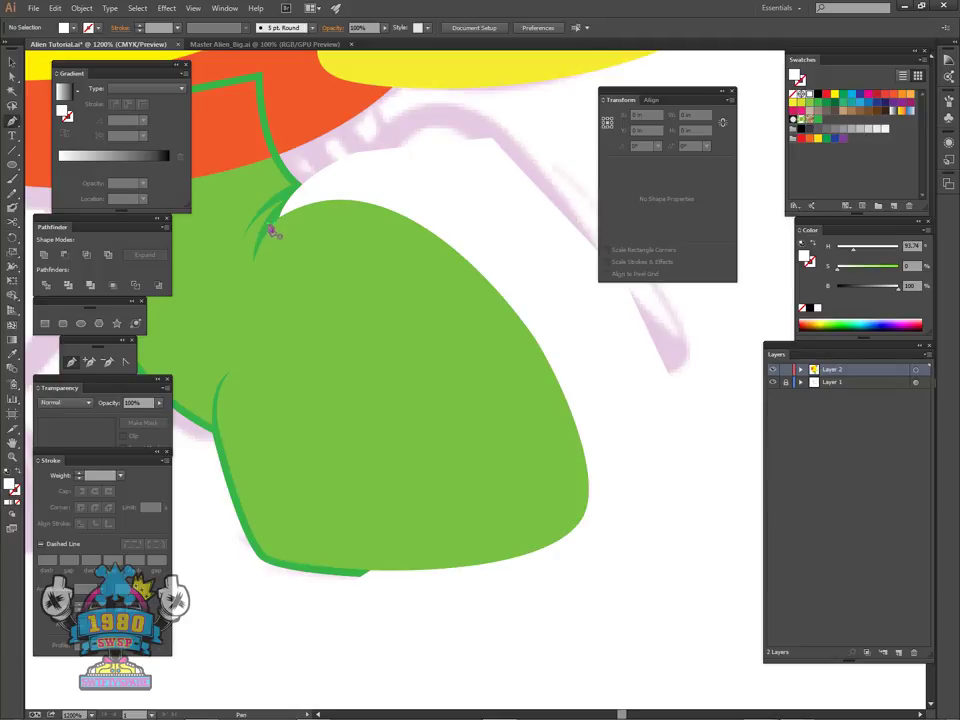
{"action": "key", "text": "v"}
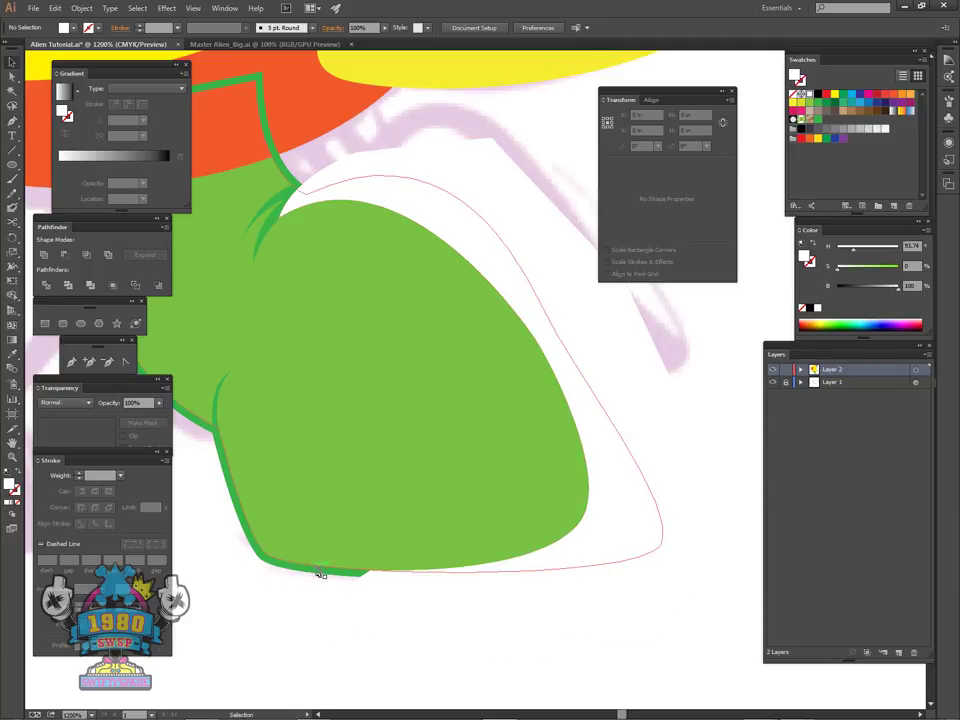
{"action": "left_click", "coordinate": [320, 572]}
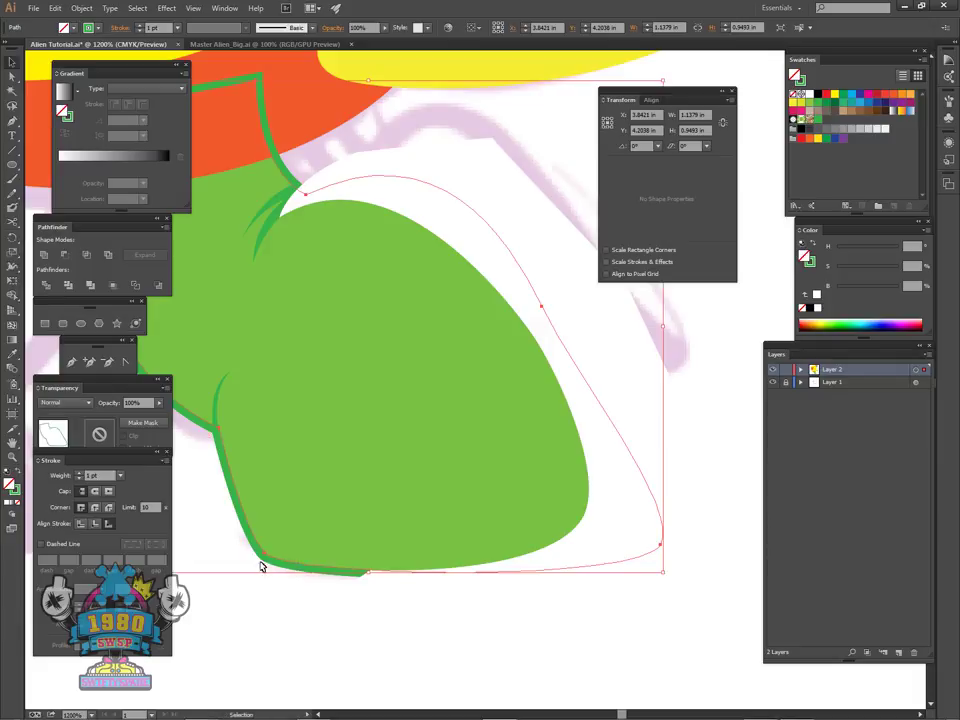
{"action": "left_click_drag", "start_coordinate": [306, 155], "coordinate": [348, 191]}
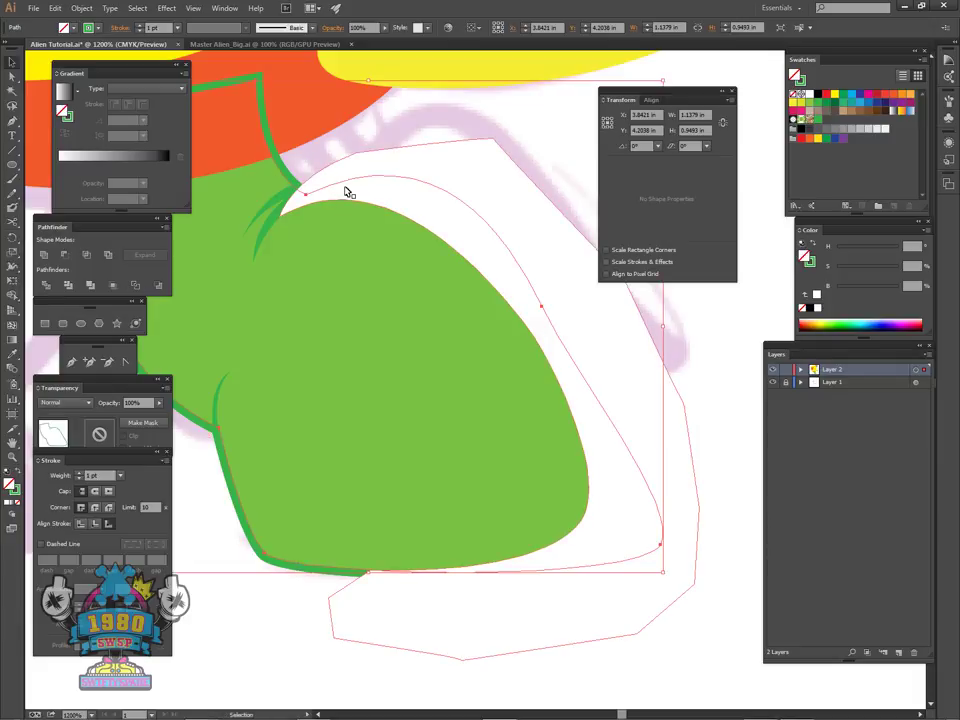
{"action": "left_click", "coordinate": [688, 495], "text": "shift"}
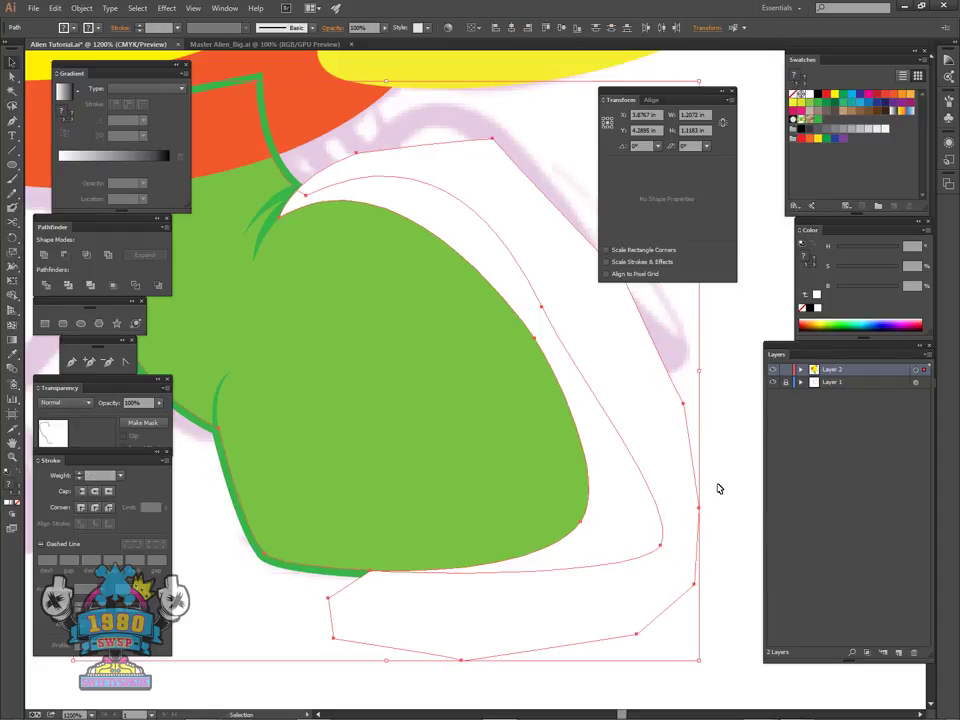
{"action": "left_click", "coordinate": [87, 256]}
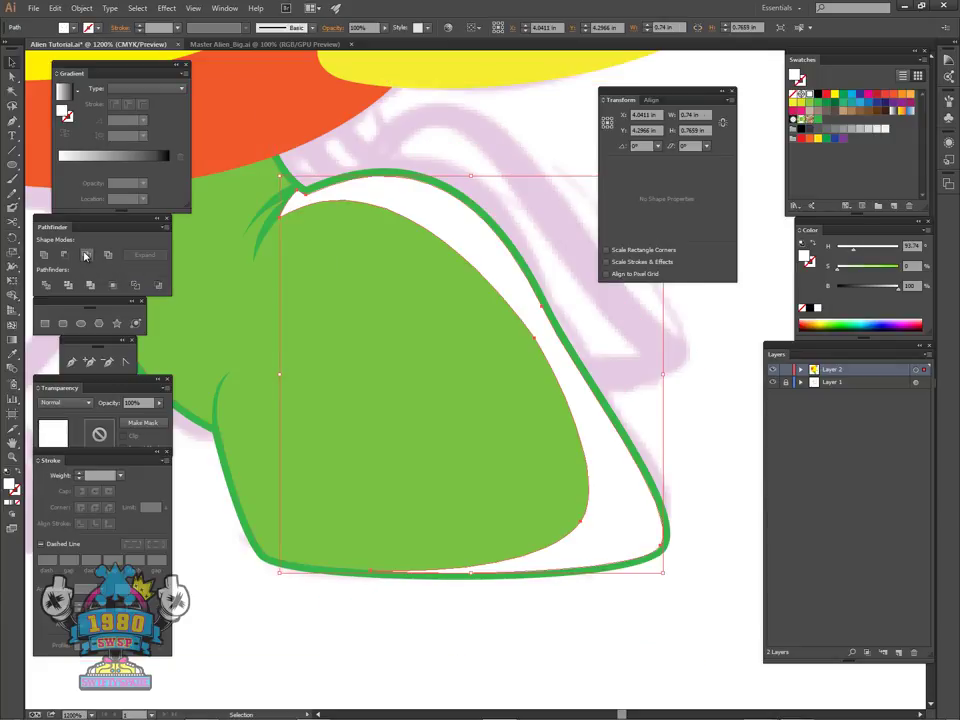
- Paste the copied green leg outline back in front at its original position
{"action": "key", "text": "a"}
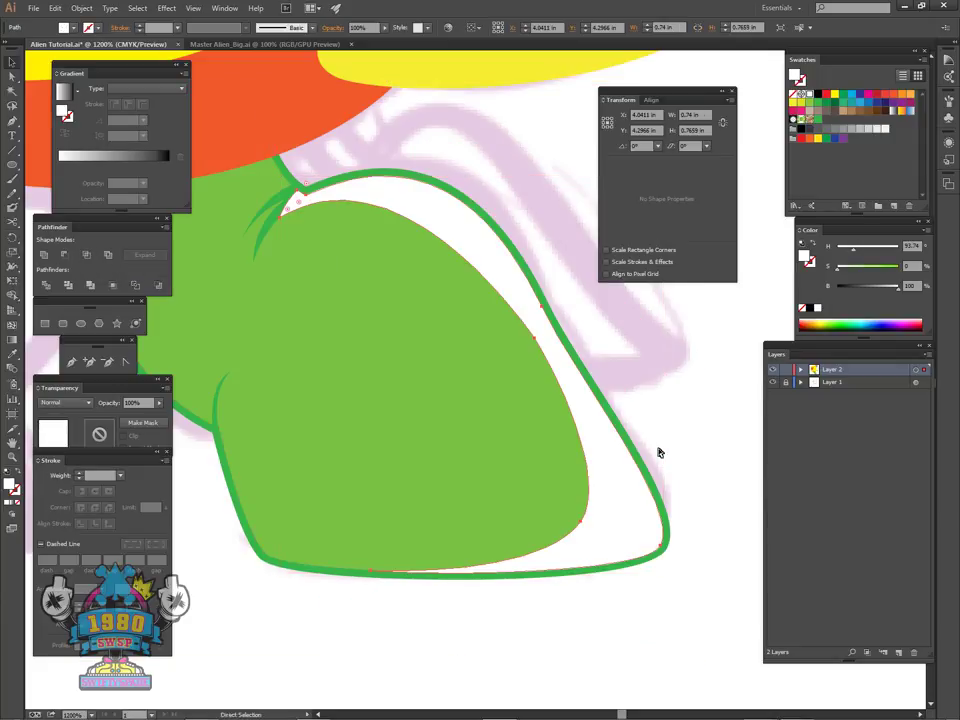
{"action": "key", "text": "ctrl+f"}
{"action": "key", "text": "v"}
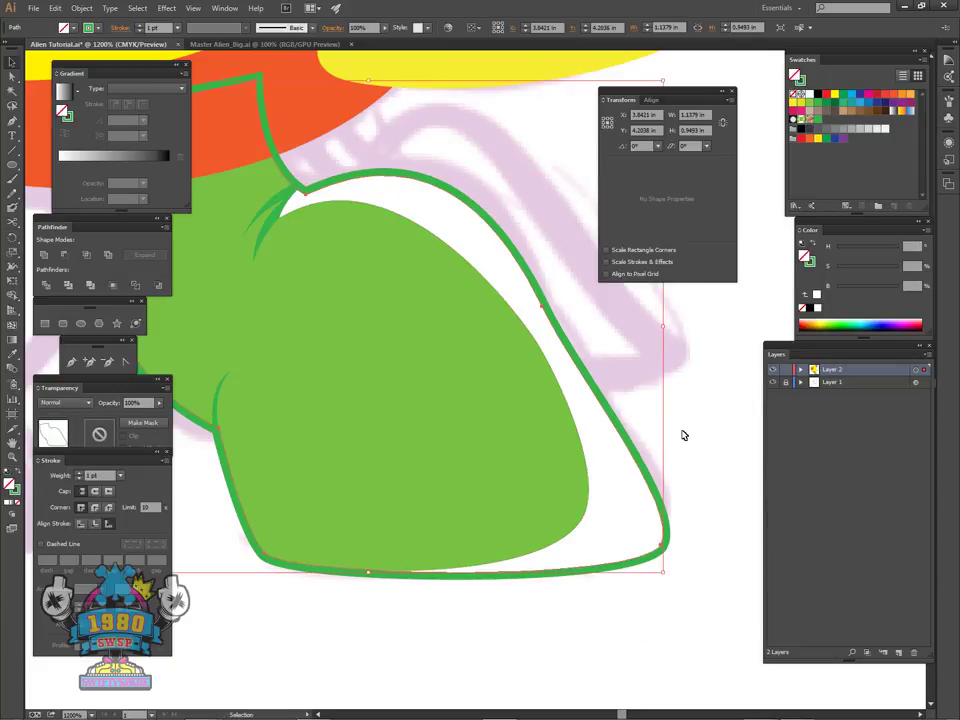
{"action": "left_click", "coordinate": [684, 435]}
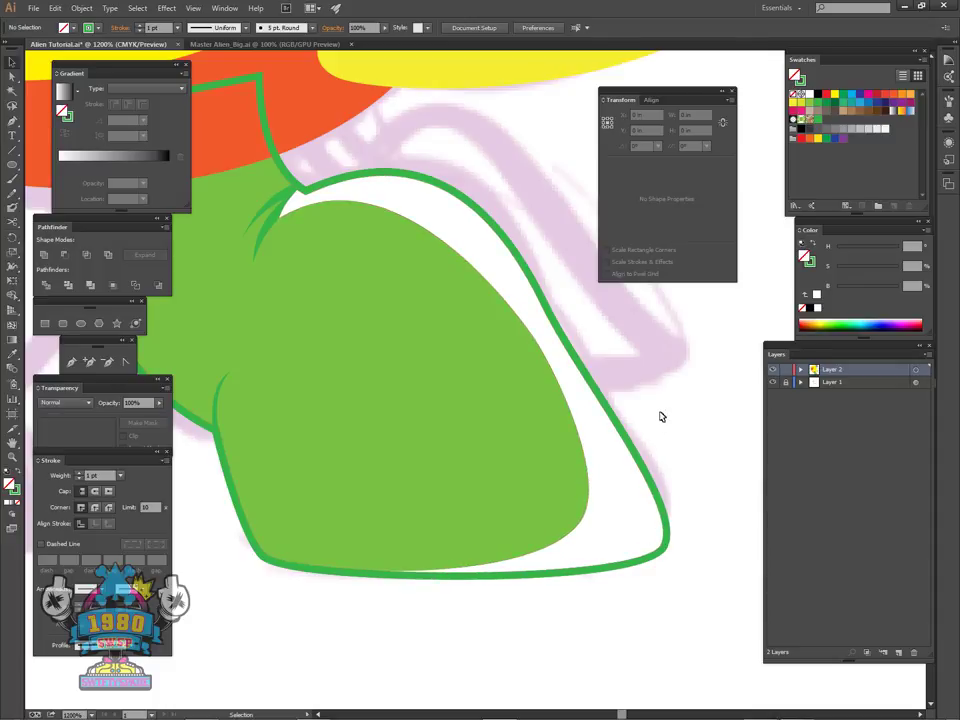
- Set the white highlight shape's opacity to 30%
{"action": "left_click", "coordinate": [618, 479]}
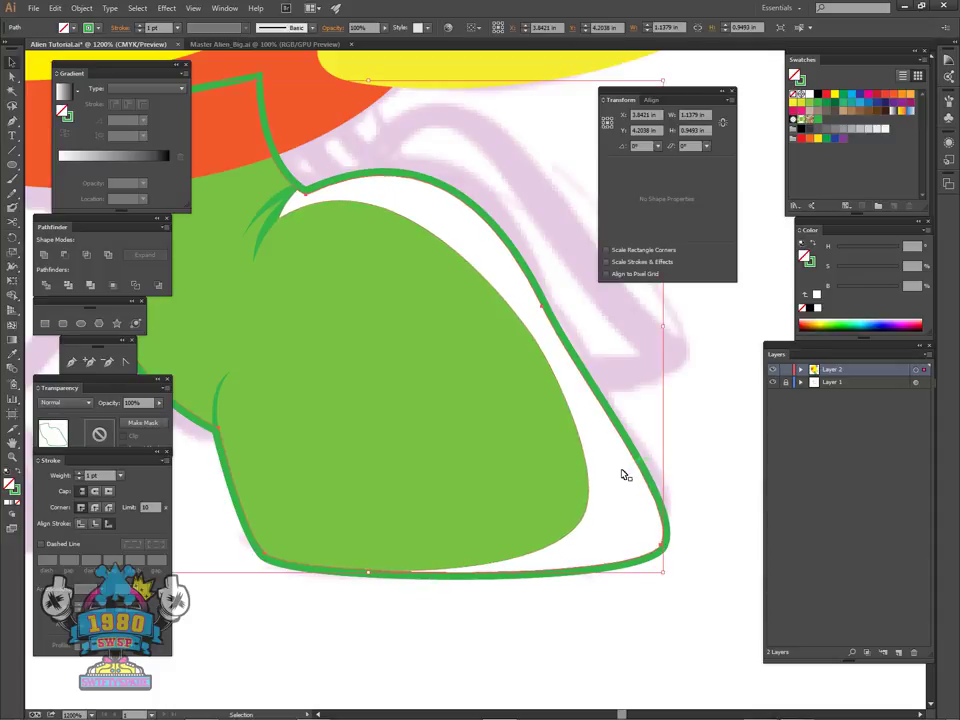
{"action": "left_click", "coordinate": [666, 431]}
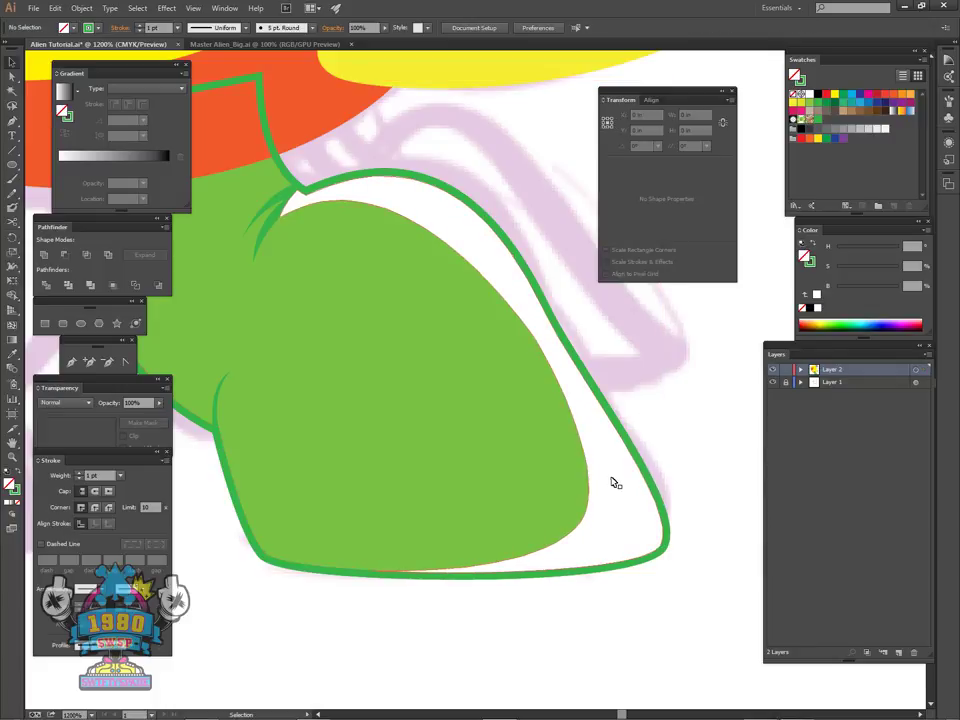
{"action": "left_click", "coordinate": [628, 460]}
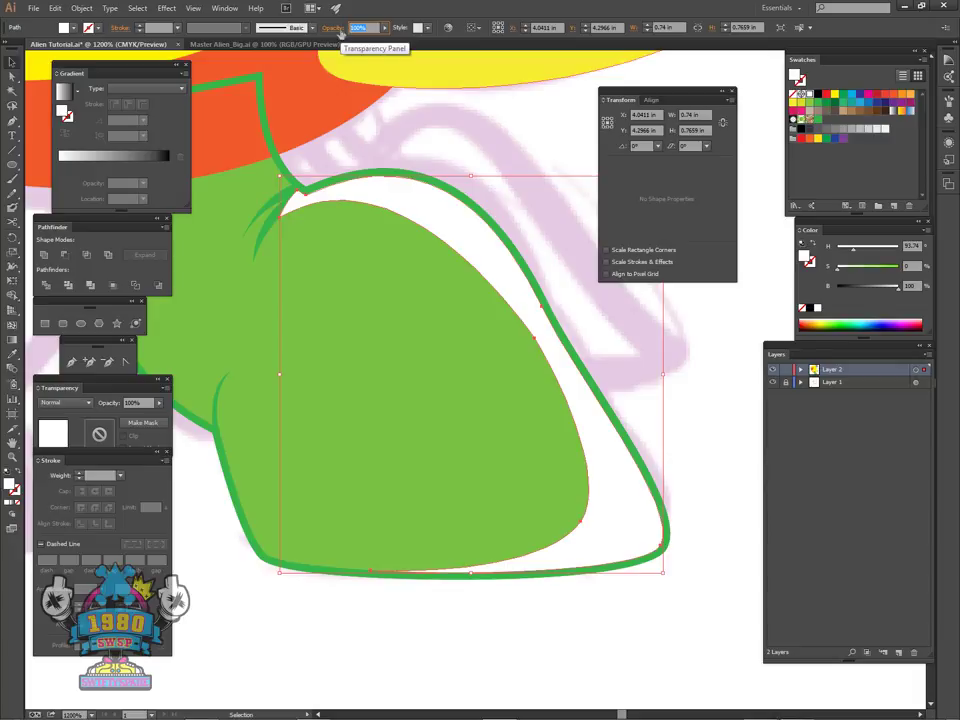
{"action": "type", "text": "30"}
{"action": "key", "text": "Return"}
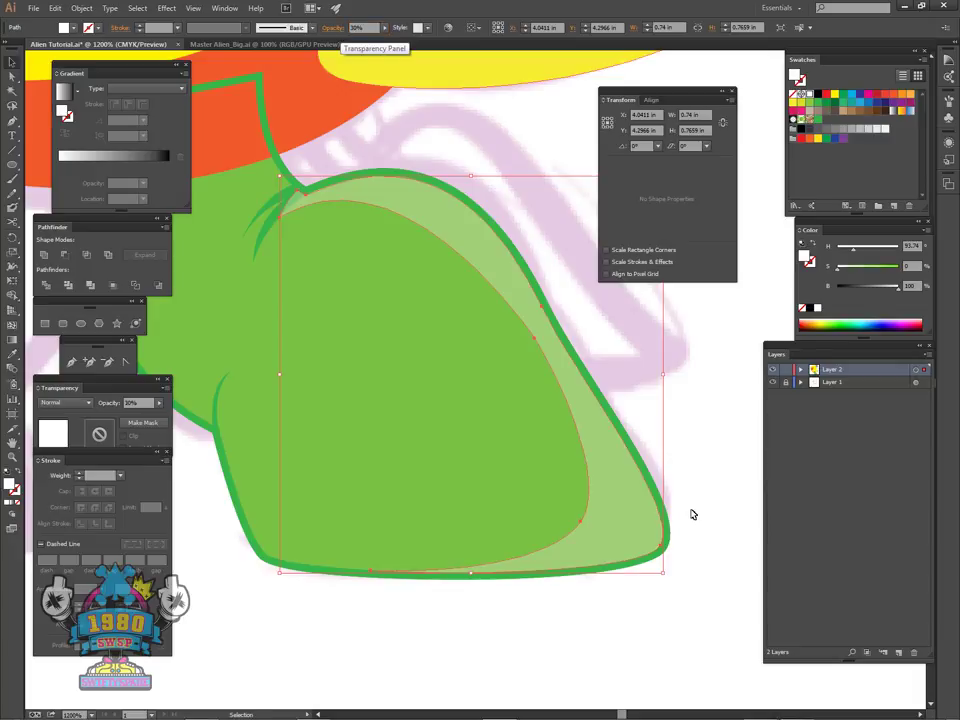
{"action": "left_click", "coordinate": [691, 514]}
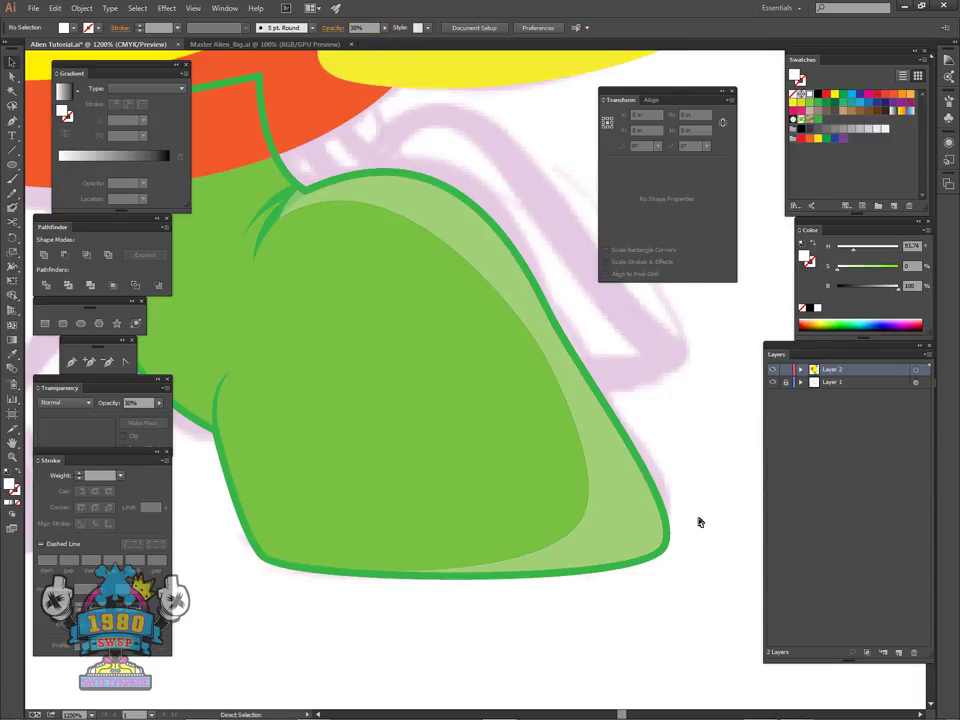
- Bring the green crease lines at the top of the foot in front of the highlight
{"action": "key", "text": "ctrl+minus"}
{"action": "key", "text": "ctrl+minus"}
{"action": "key", "text": "ctrl+minus"}
{"action": "key", "text": "ctrl+minus"}
{"action": "key", "text": "ctrl+equal"}
{"action": "key", "text": "ctrl+equal"}
{"action": "key", "text": "ctrl+equal"}
{"action": "key", "text": "ctrl+equal"}
{"action": "key", "text": "ctrl+equal"}
{"action": "key", "text": "space"}
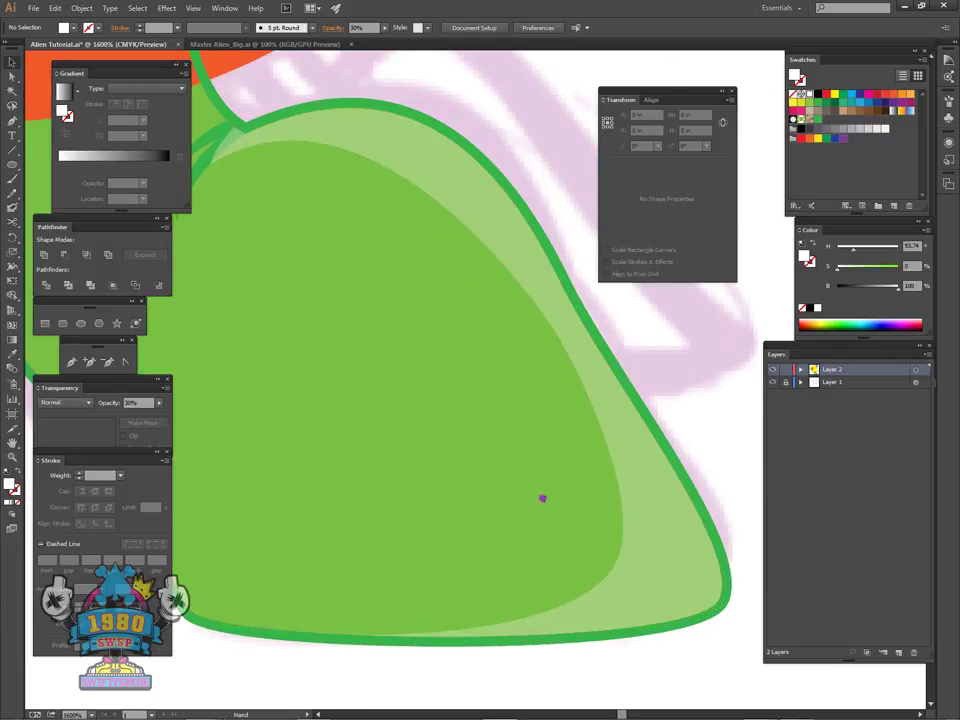
{"action": "left_click_drag", "start_coordinate": [341, 297], "coordinate": [492, 434]}
{"action": "left_click", "coordinate": [420, 411]}
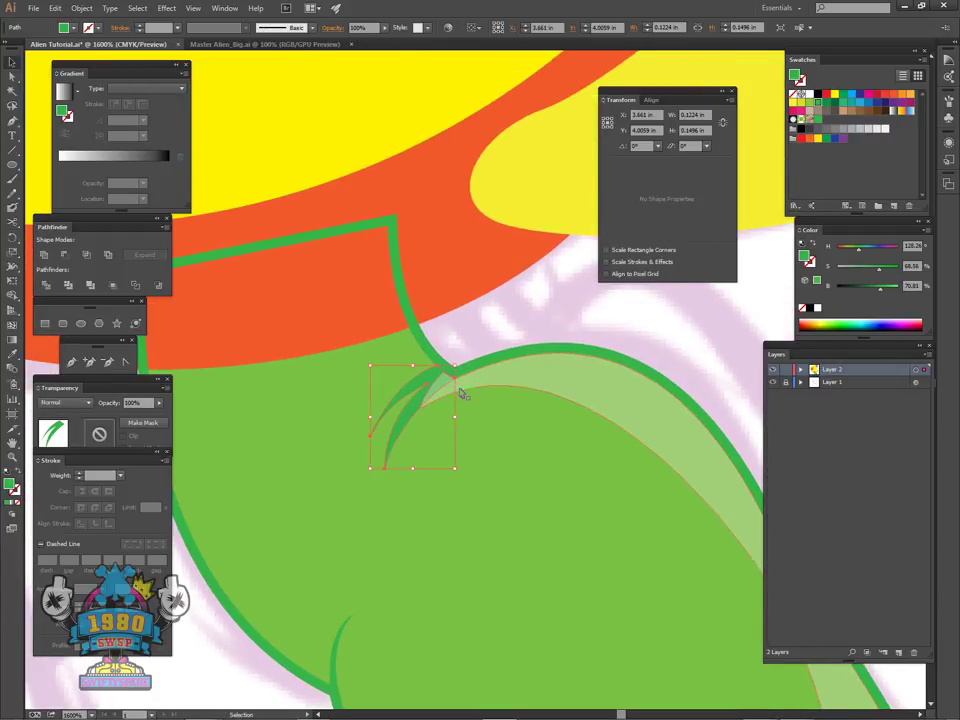
{"action": "key", "text": "ctrl"}
{"action": "left_click", "coordinate": [724, 402]}
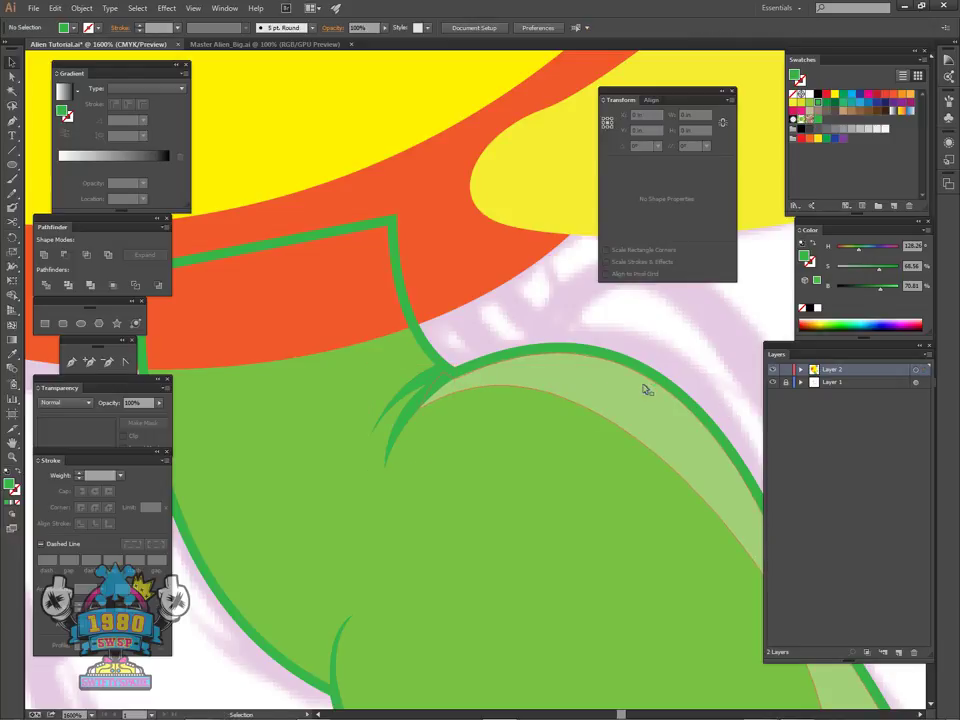
- Examine the shaded leg, its outline and its crease lines at several zoom levels
{"action": "key", "text": "ctrl+minus"}
{"action": "key", "text": "ctrl+minus"}
{"action": "key", "text": "ctrl+minus"}
{"action": "key", "text": "ctrl+minus"}
{"action": "key", "text": "ctrl+minus"}
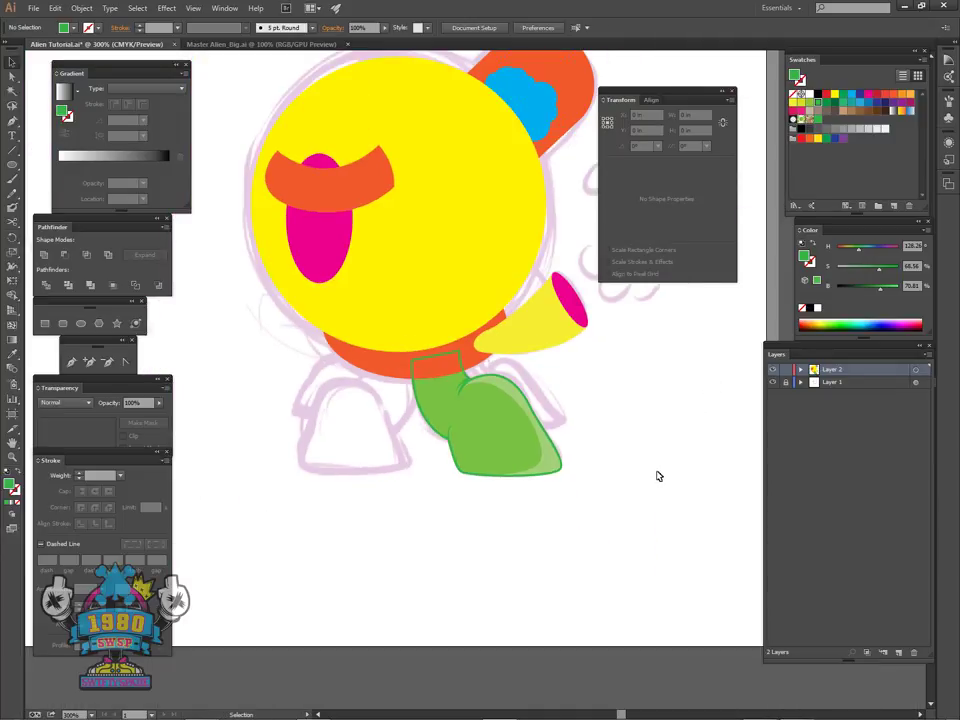
{"action": "key", "text": "ctrl+plus"}
{"action": "key", "text": "ctrl+plus"}
{"action": "key", "text": "ctrl+plus"}
{"action": "key", "text": "ctrl+plus"}
{"action": "key", "text": "space"}
{"action": "left_click_drag", "start_coordinate": [588, 576], "coordinate": [677, 407]}
{"action": "left_click_drag", "start_coordinate": [586, 543], "coordinate": [581, 503]}
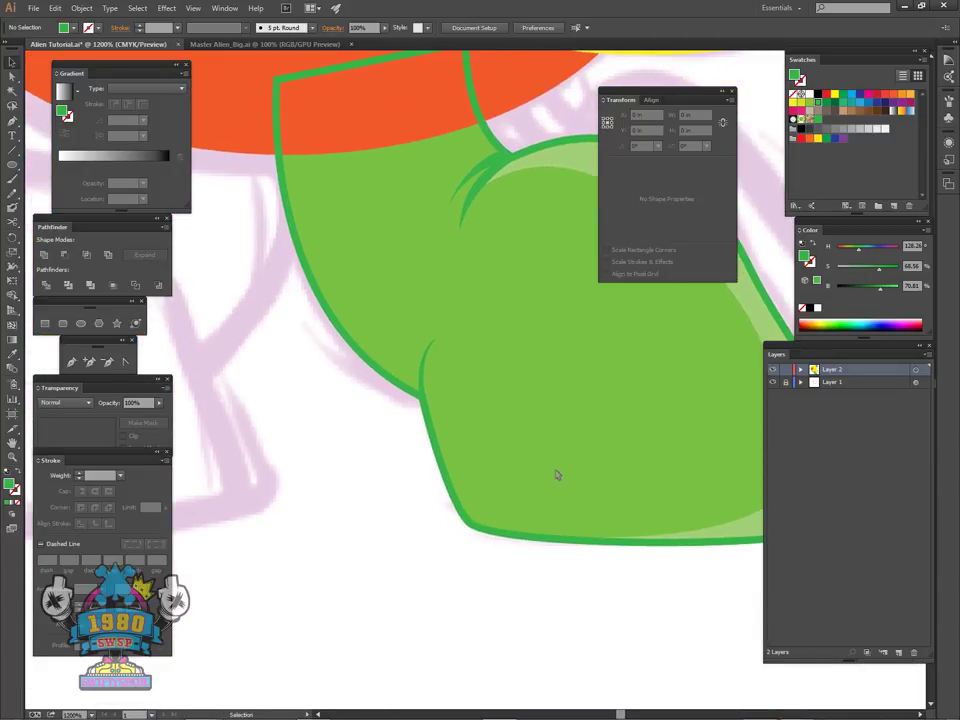
{"action": "key", "text": "ctrl+plus"}
{"action": "key", "text": "ctrl+plus"}
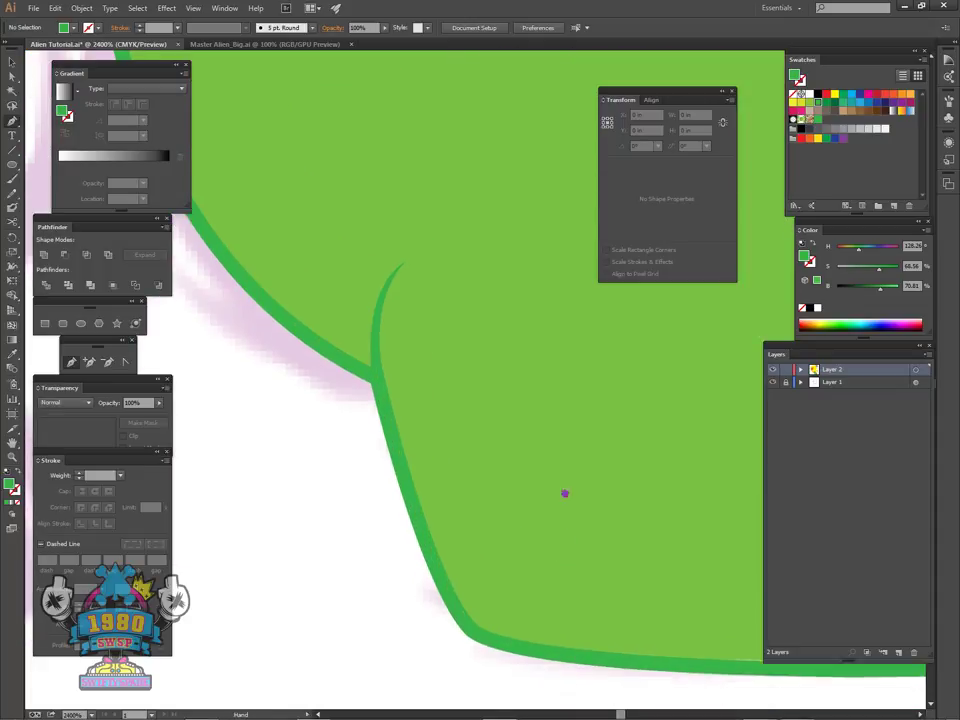
{"action": "key", "text": "ctrl+minus"}
{"action": "key", "text": "ctrl+minus"}
{"action": "key", "text": "ctrl+minus"}
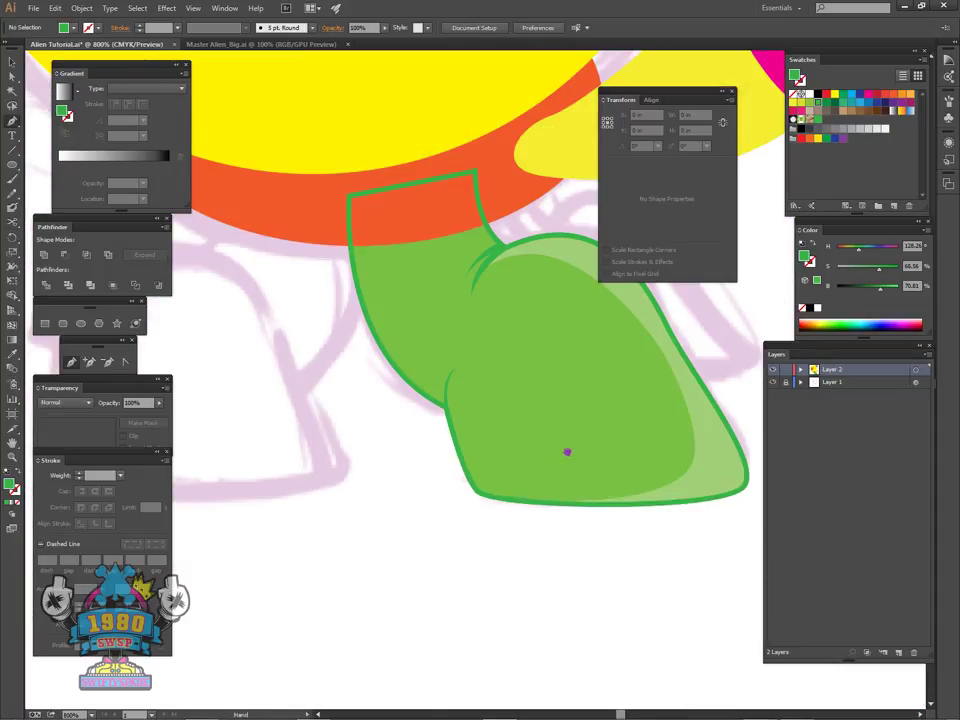
- Draw a closed black shadow shape with the Pen tool over the leg's top, curving its lower edge just below the orange band
{"action": "left_click_drag", "start_coordinate": [592, 325], "coordinate": [568, 501]}
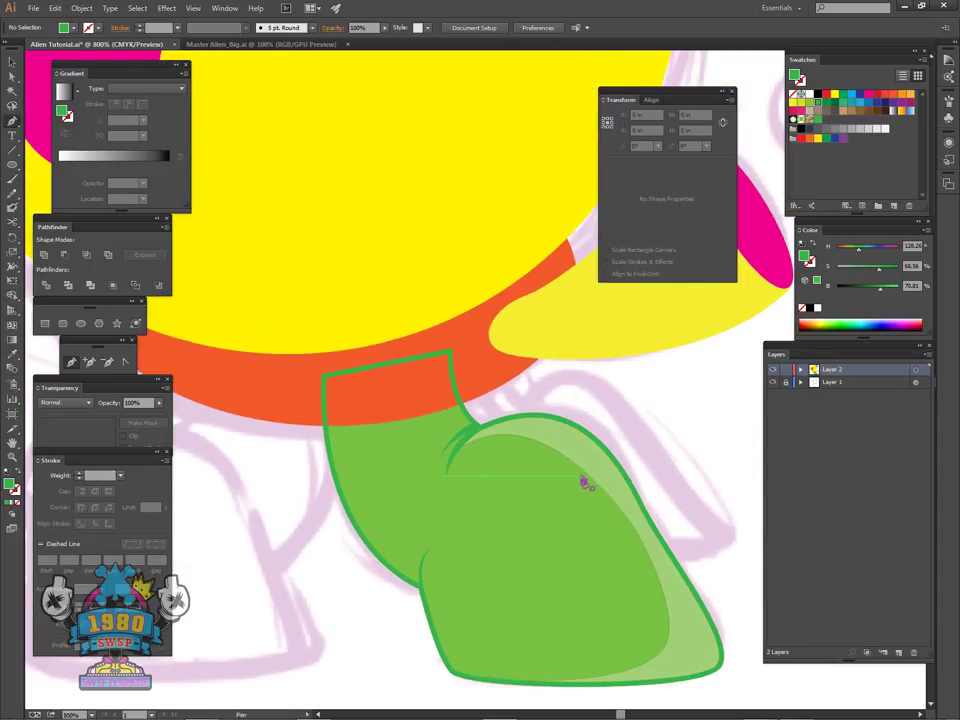
{"action": "key", "text": "ctrl+plus"}
{"action": "key", "text": "ctrl+plus"}
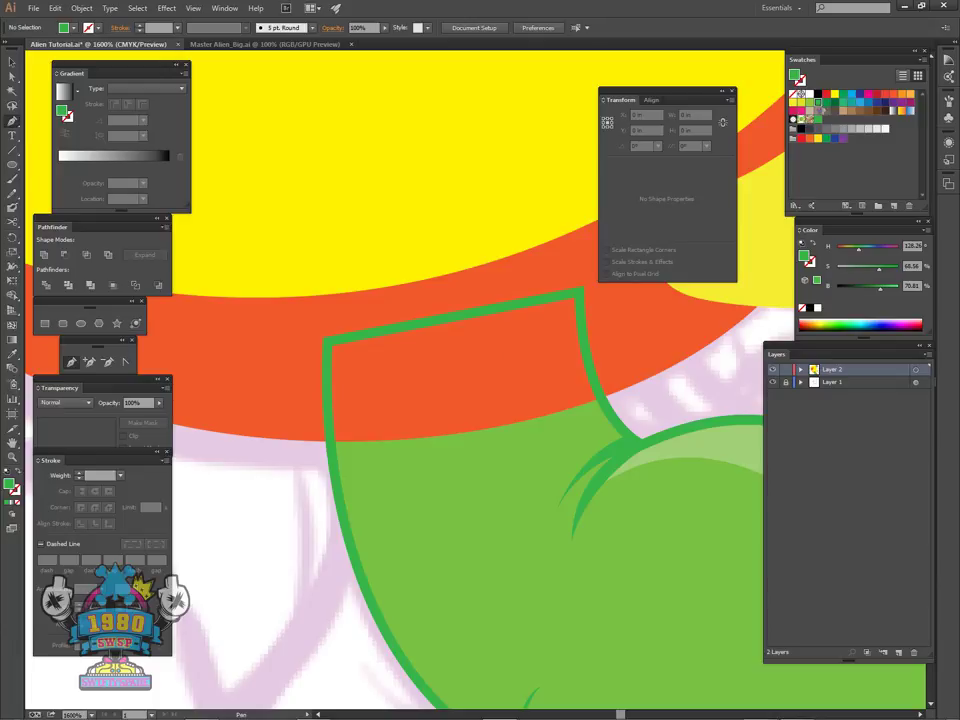
{"action": "left_click", "coordinate": [231, 432]}
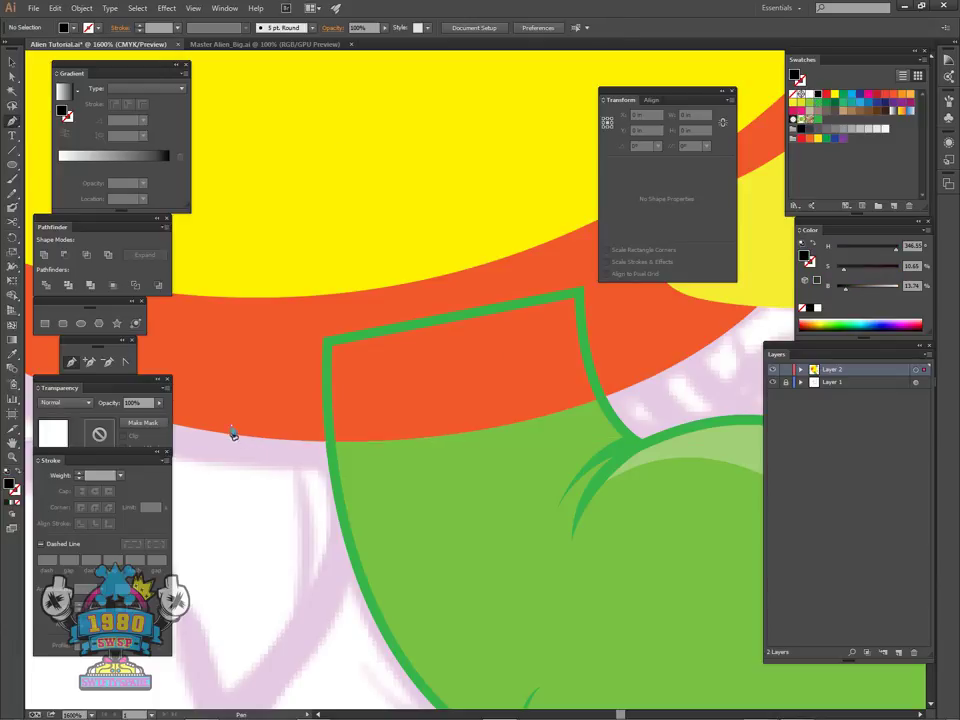
{"action": "left_click_drag", "start_coordinate": [525, 463], "coordinate": [466, 493]}
{"action": "left_click_drag", "start_coordinate": [543, 455], "coordinate": [750, 357]}
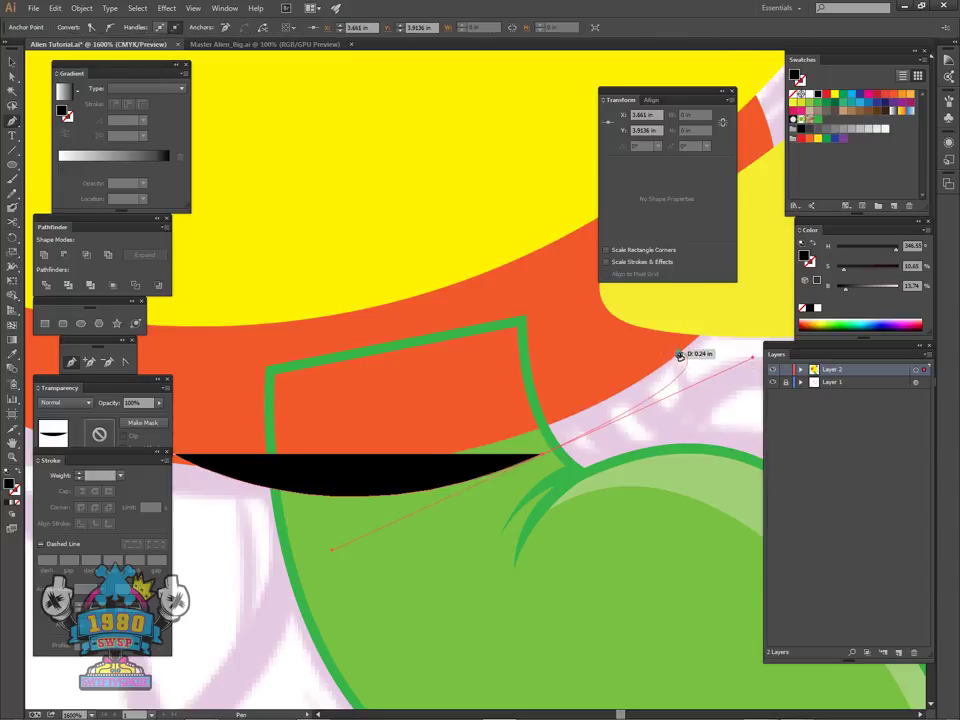
{"action": "left_click", "coordinate": [697, 338]}
{"action": "left_click", "coordinate": [605, 316]}
{"action": "left_click", "coordinate": [527, 219]}
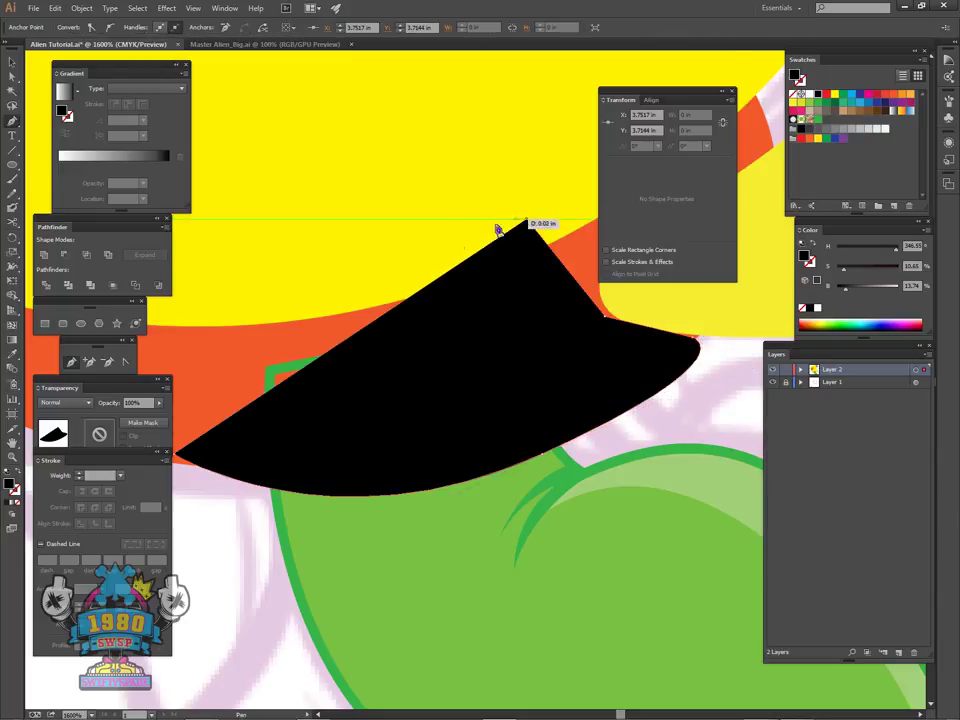
{"action": "left_click_drag", "start_coordinate": [457, 250], "coordinate": [551, 235]}
{"action": "left_click", "coordinate": [363, 211]}
{"action": "left_click", "coordinate": [299, 265]}
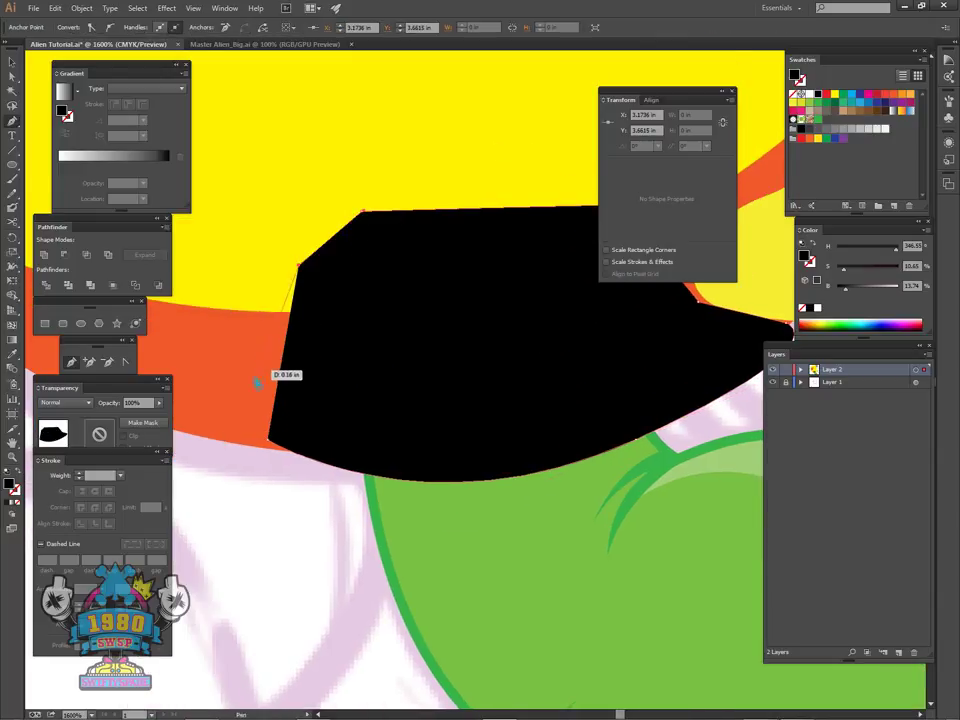
{"action": "left_click", "coordinate": [259, 379]}
{"action": "left_click", "coordinate": [269, 442]}
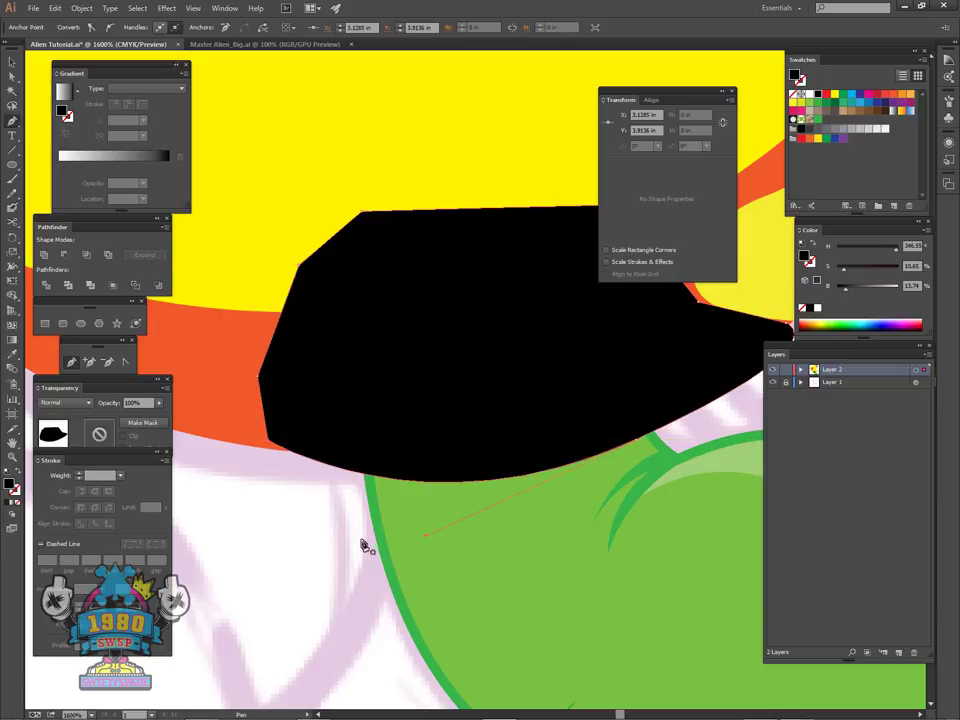
- Copy the green leg outline and intersect it with the black shape to trim the shadow to the leg
{"action": "key", "text": "v"}
{"action": "left_click", "coordinate": [495, 506]}
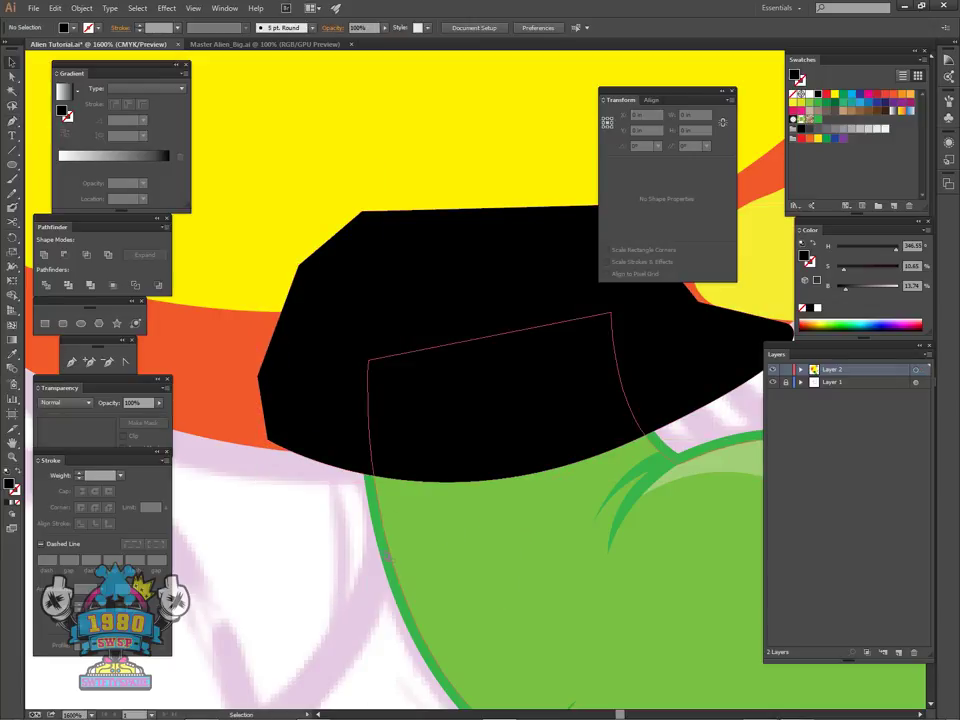
{"action": "left_click", "coordinate": [407, 439]}
{"action": "left_click", "coordinate": [406, 487]}
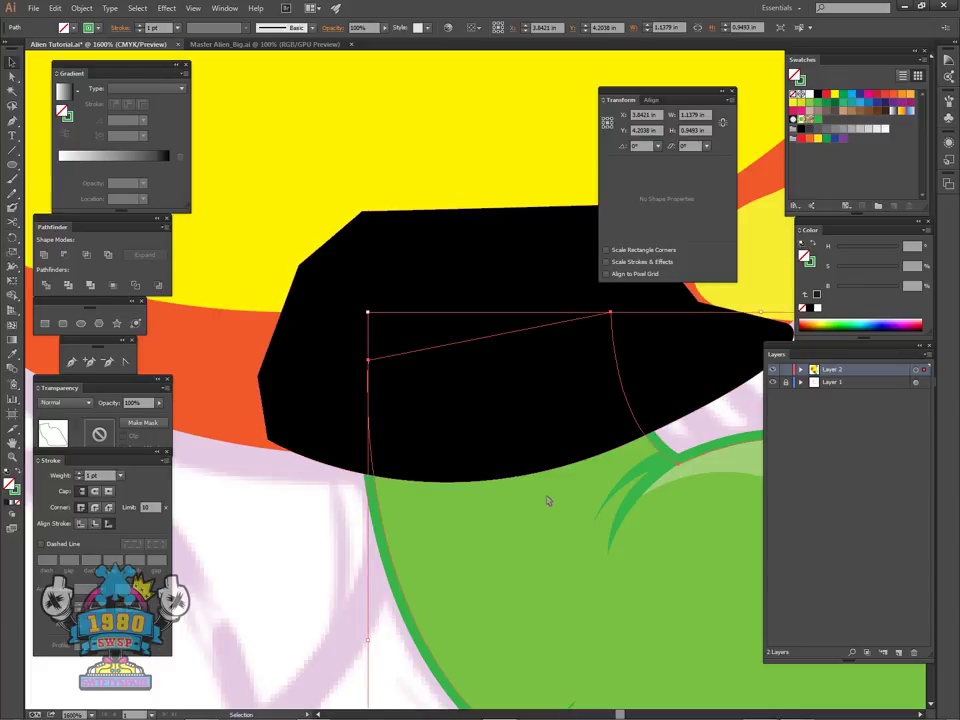
{"action": "left_click", "coordinate": [326, 399], "text": "shift"}
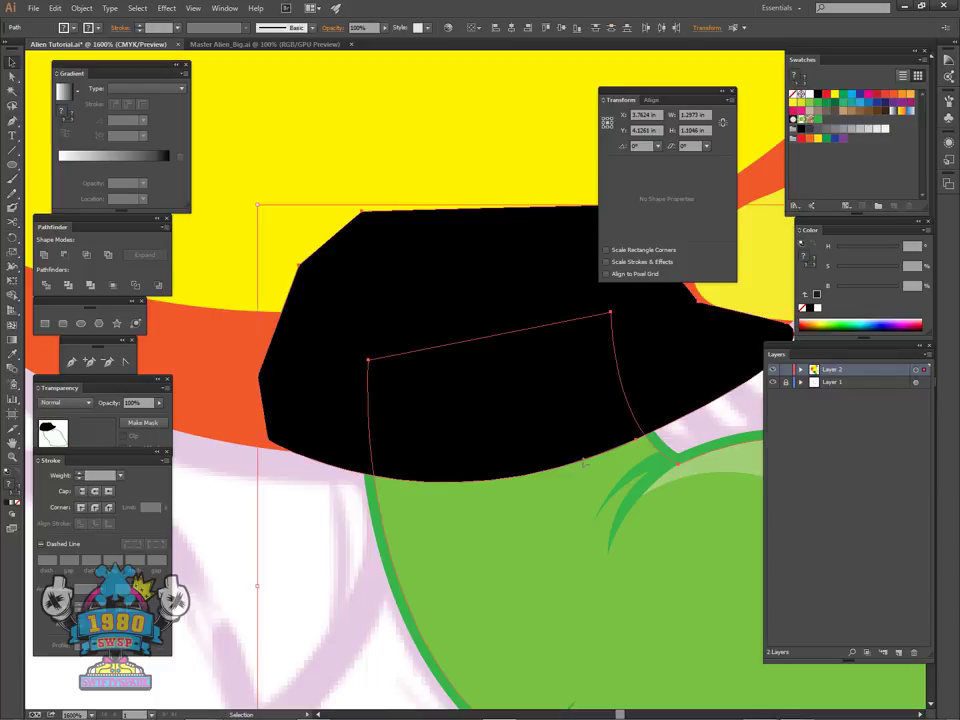
{"action": "left_click", "coordinate": [88, 257]}
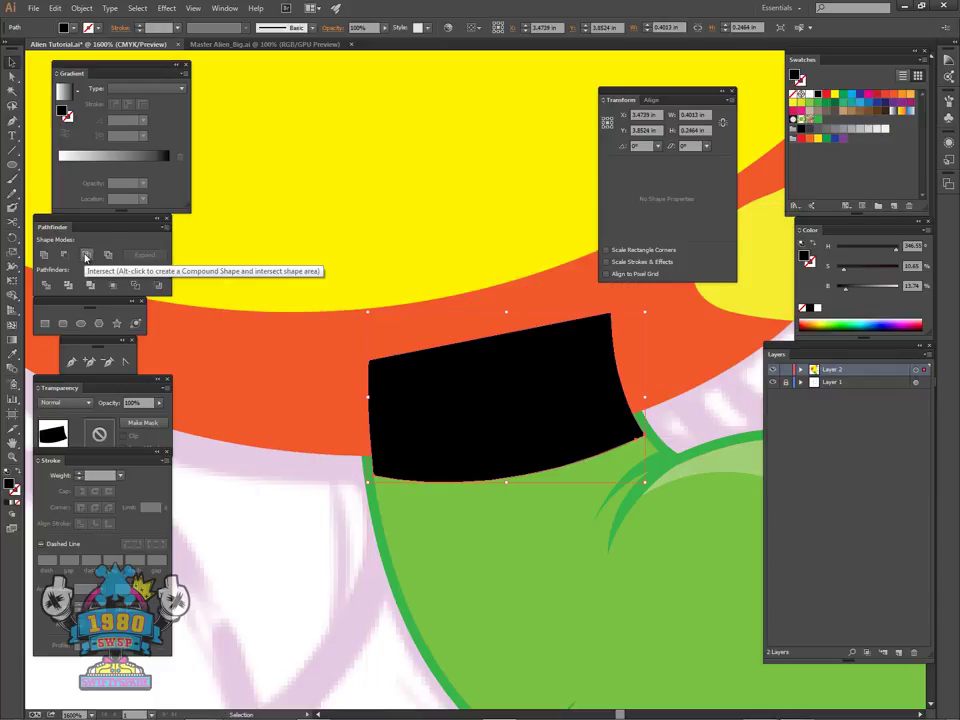
- Paste the copied leg outline back in front and set the black shadow shape's opacity to 30%
{"action": "key", "text": "ctrl+f"}
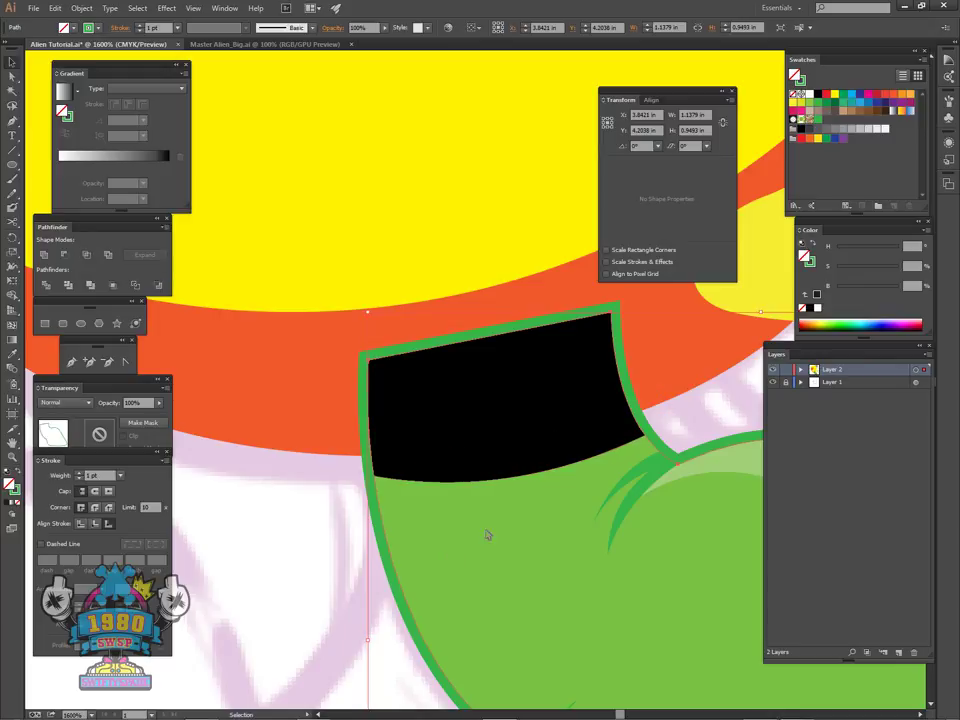
{"action": "left_click", "coordinate": [332, 613]}
{"action": "left_click", "coordinate": [502, 464]}
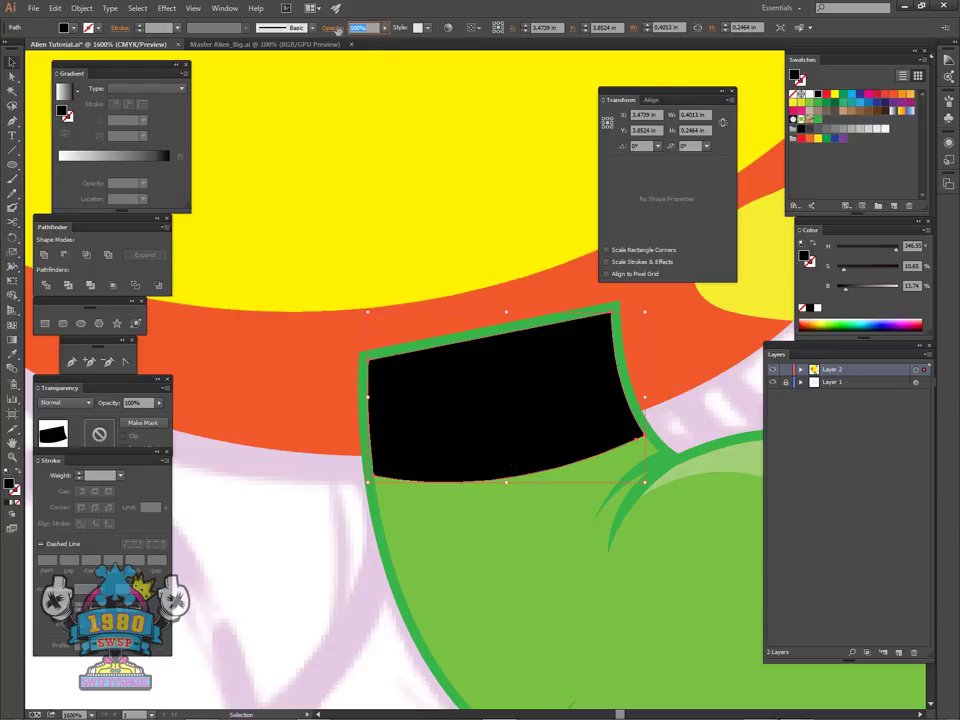
{"action": "key", "text": "Return"}
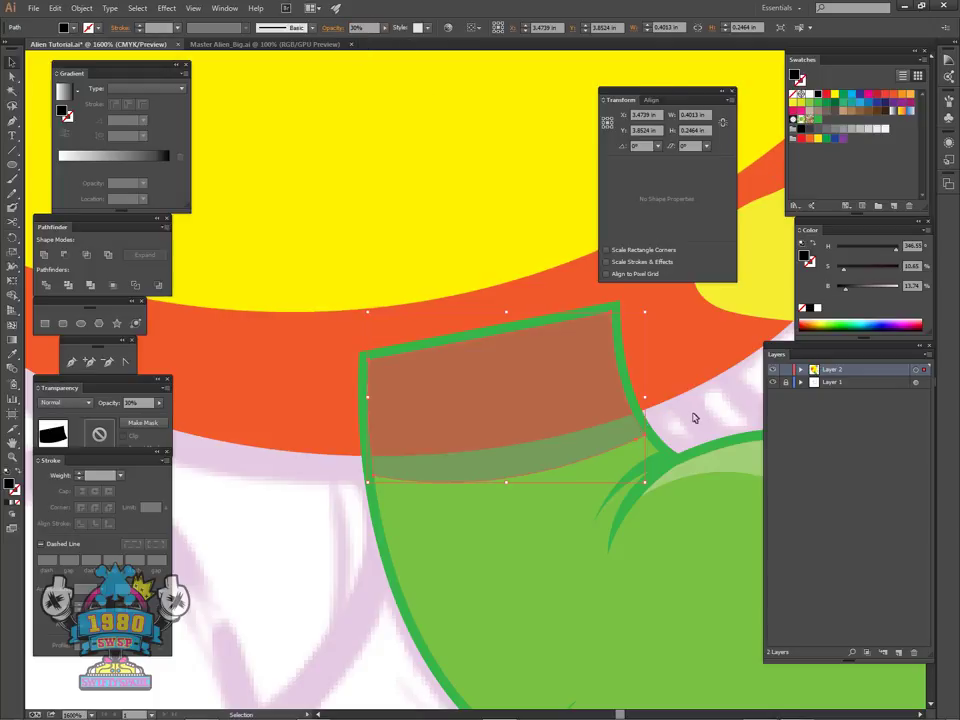
{"action": "key", "text": "a"}
{"action": "left_click", "coordinate": [698, 418]}
{"action": "key", "text": "ctrl+minus"}
{"action": "key", "text": "ctrl+minus"}
{"action": "key", "text": "ctrl+minus"}
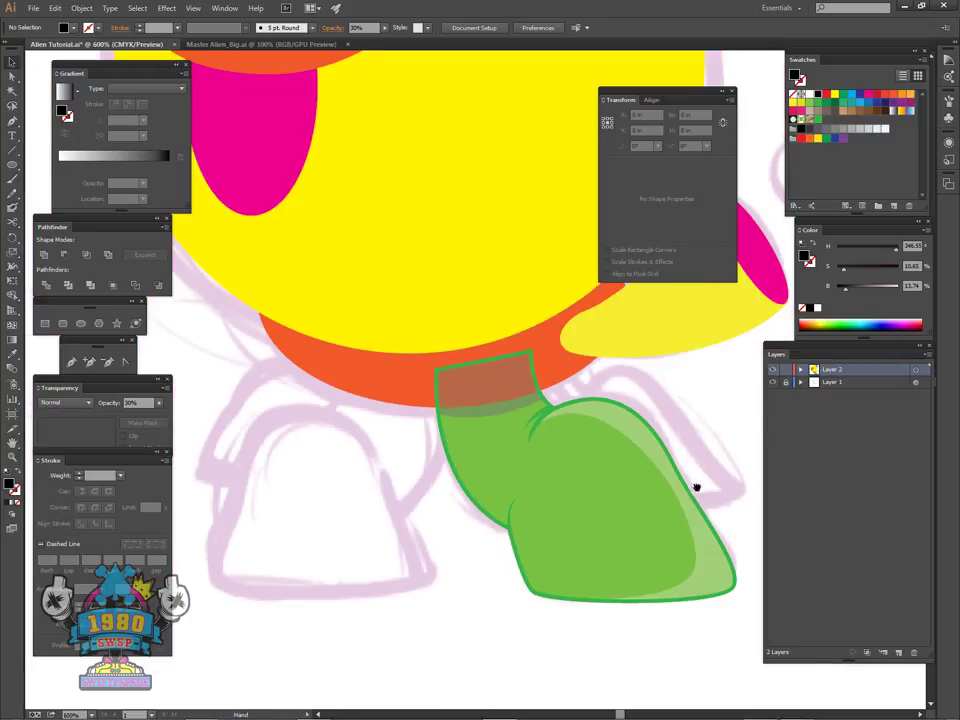
{"action": "key", "text": "v"}
{"action": "left_click_drag", "start_coordinate": [412, 471], "coordinate": [453, 418]}
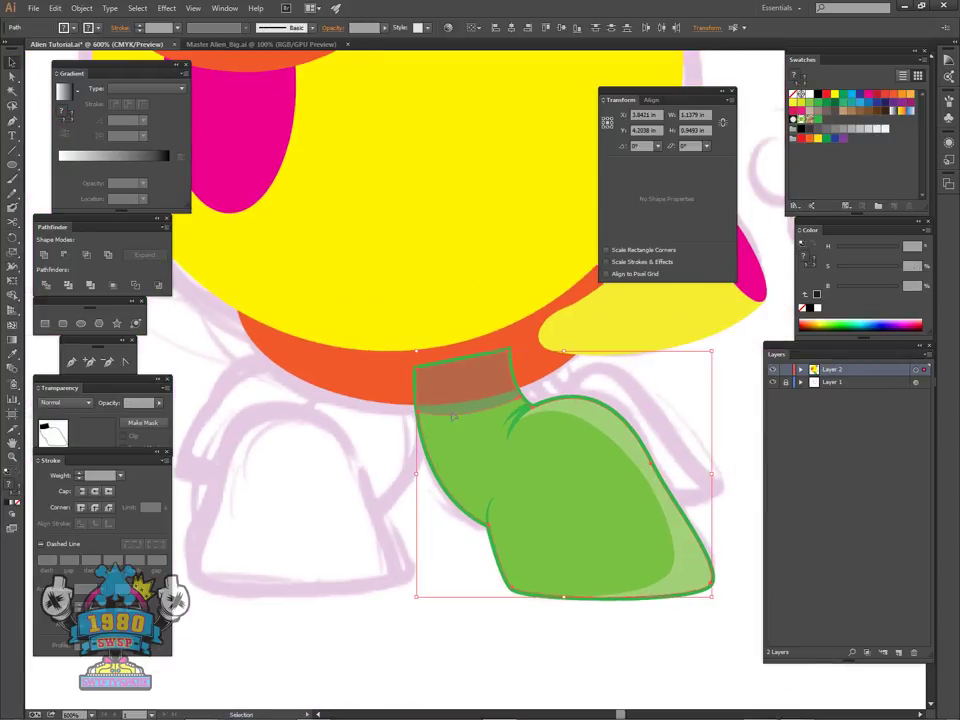
{"action": "left_click", "coordinate": [740, 456]}
{"action": "left_click", "coordinate": [361, 381]}
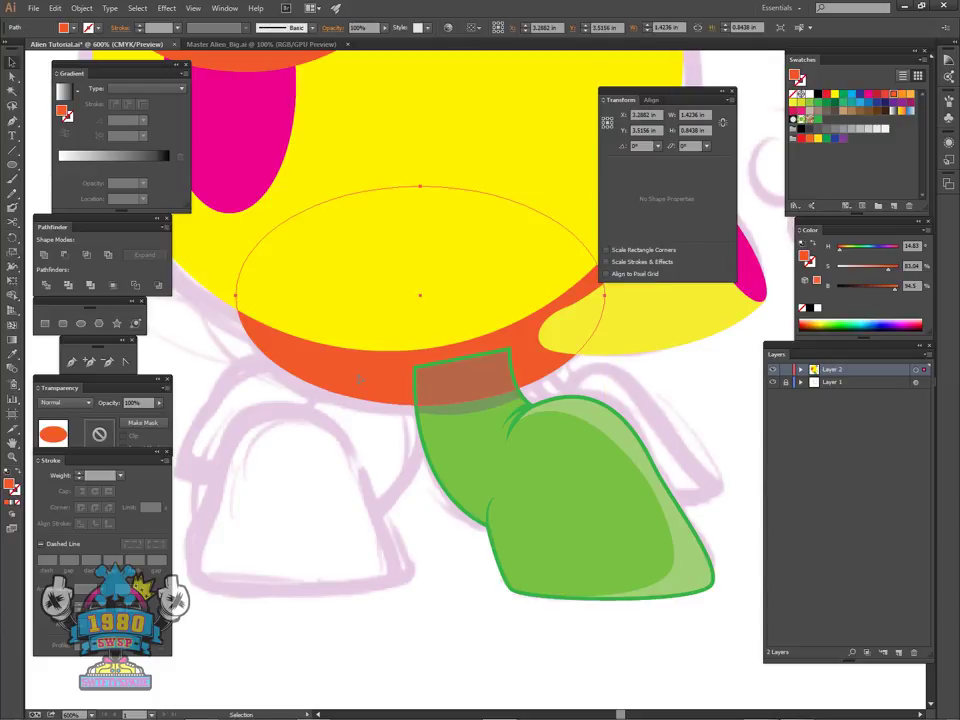
{"action": "left_click", "coordinate": [360, 379]}
{"action": "left_click_drag", "start_coordinate": [436, 440], "coordinate": [664, 628]}
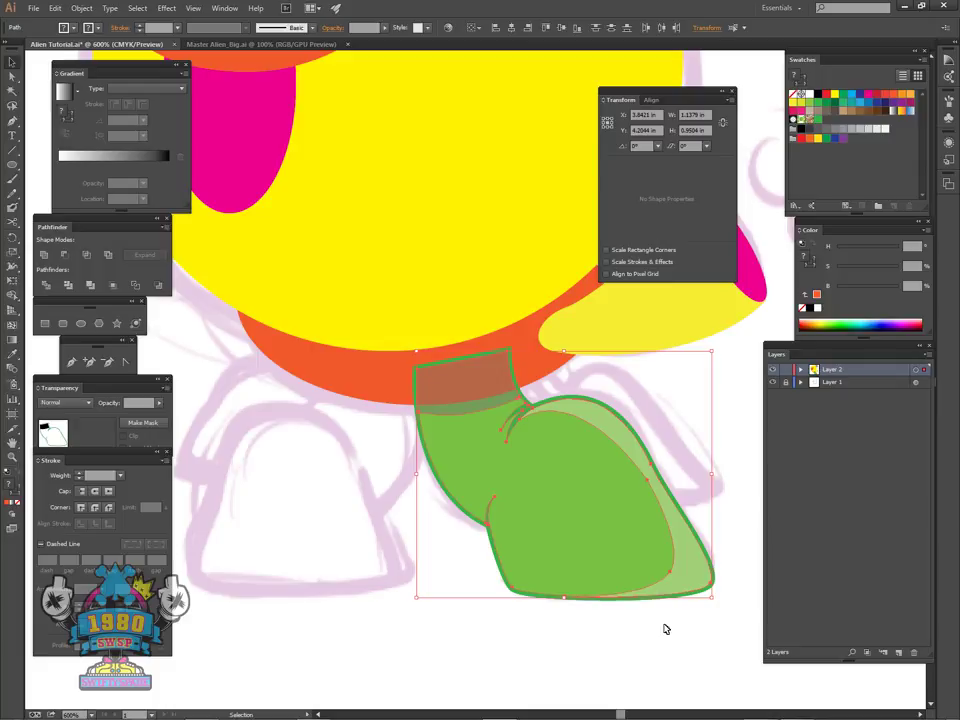
{"action": "key", "text": "ctrl+shift+b"}
{"action": "key", "text": "v"}
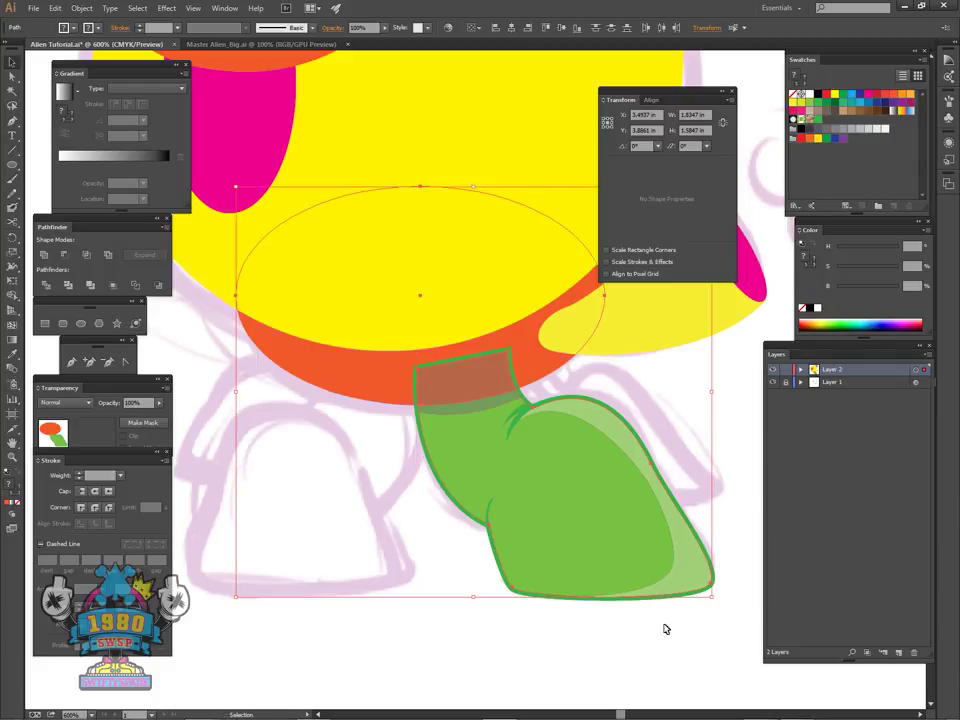
{"action": "left_click", "coordinate": [728, 477]}
{"action": "left_click", "coordinate": [379, 382]}
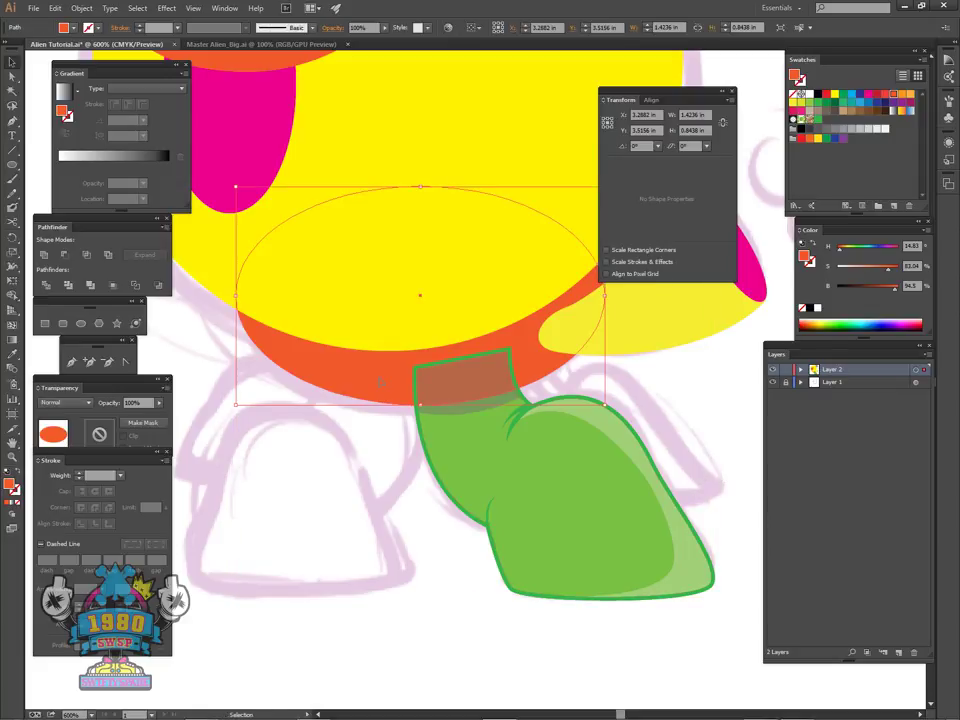
- Send all the green leg artwork to the back so it sits behind the orange body ellipse
{"action": "left_click_drag", "start_coordinate": [700, 630], "coordinate": [359, 415]}
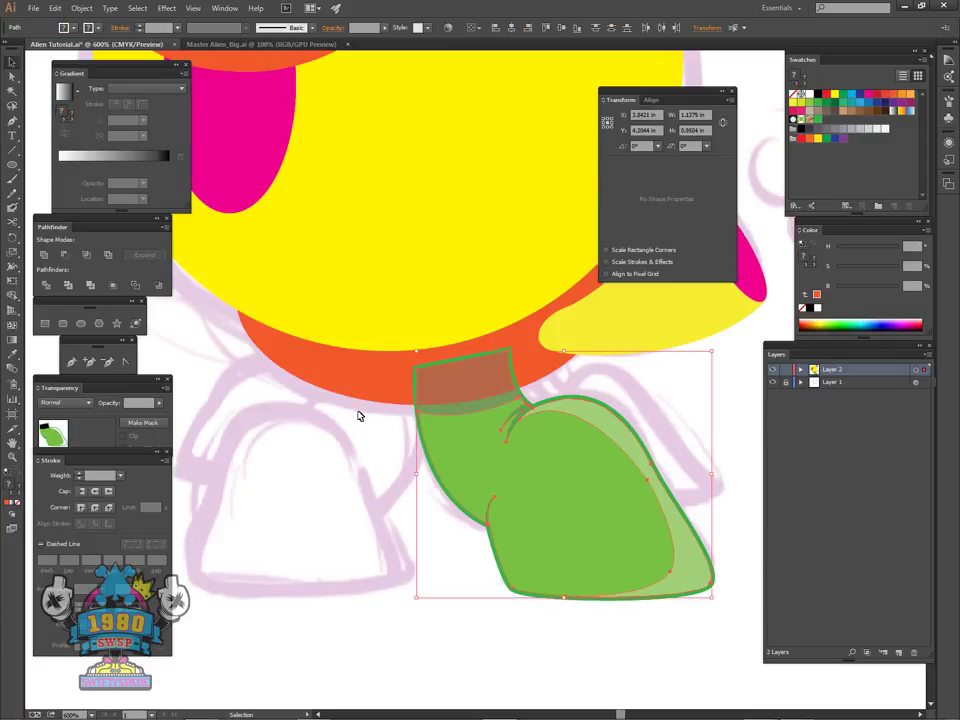
{"action": "key", "text": "ctrl"}
{"action": "left_click", "coordinate": [708, 485]}
- Start a black-filled Pen shape at the lower crease, curving its inner edge up the leg to the orange band
{"action": "left_click_drag", "start_coordinate": [487, 545], "coordinate": [540, 600]}
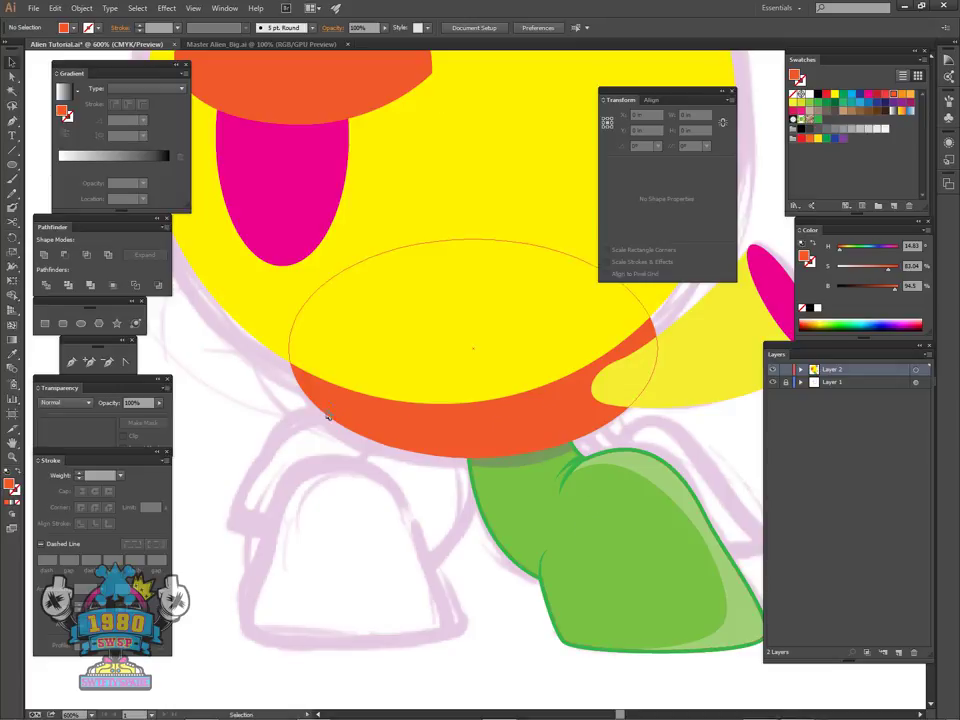
{"action": "key", "text": "ctrl+plus"}
{"action": "key", "text": "ctrl+plus"}
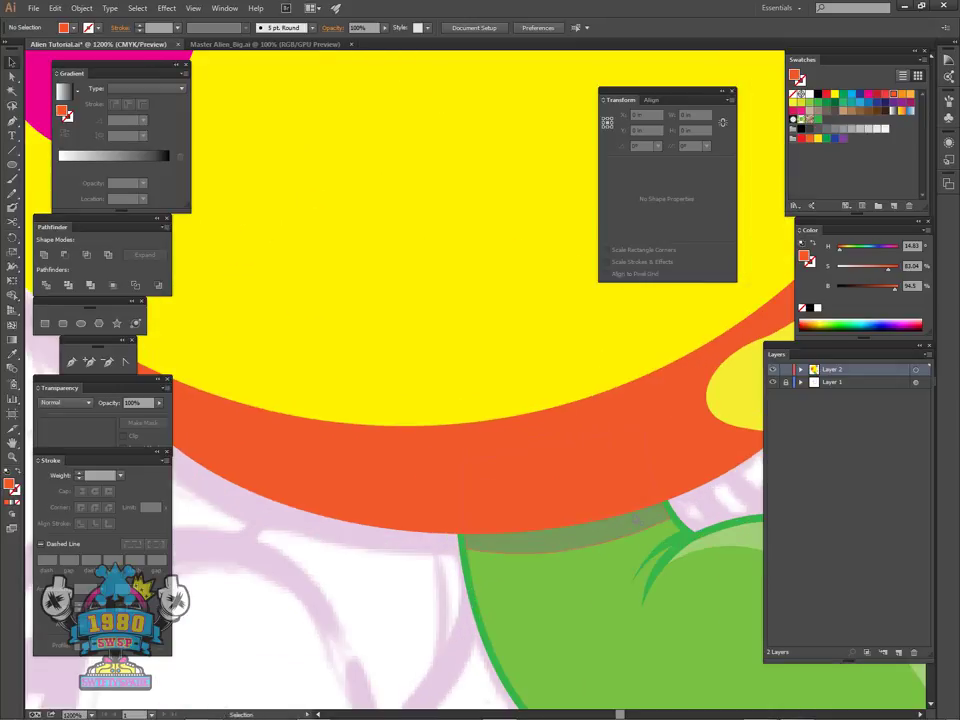
{"action": "left_click_drag", "start_coordinate": [542, 508], "coordinate": [373, 233]}
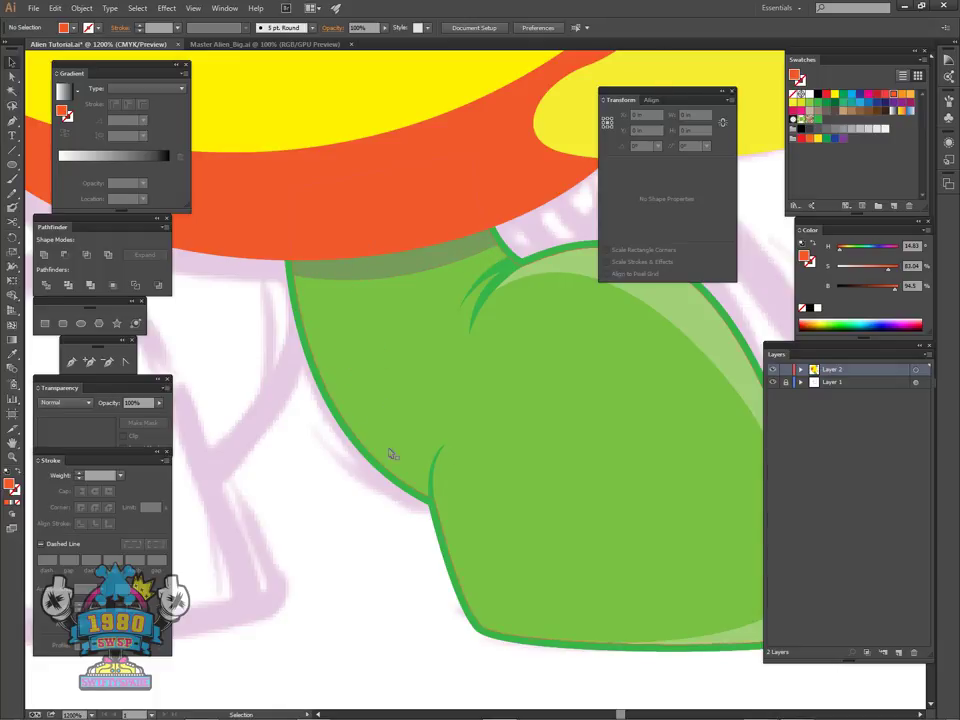
{"action": "key", "text": "p"}
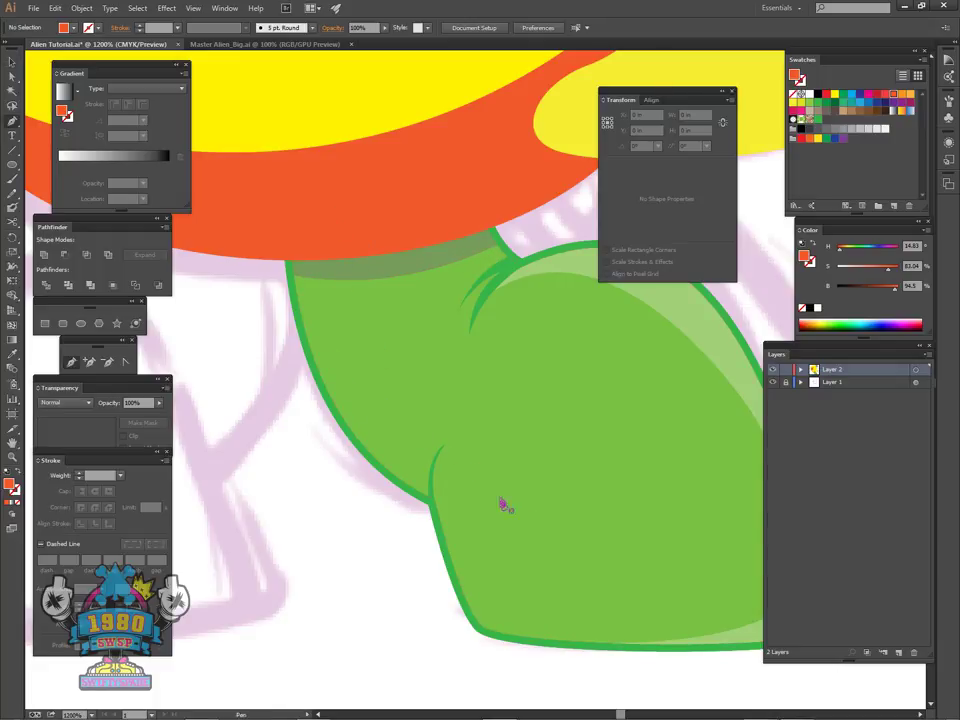
{"action": "left_click", "coordinate": [433, 481]}
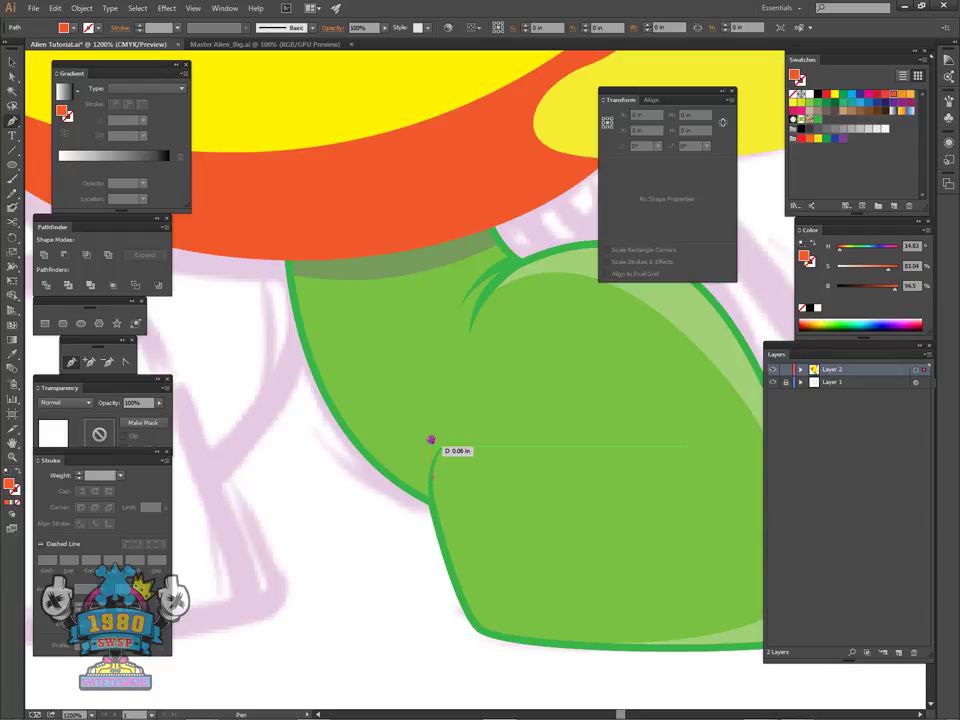
{"action": "scroll", "coordinate": [427, 444], "scroll_direction": "up", "scroll_amount": 1}
{"action": "left_click", "coordinate": [818, 96]}
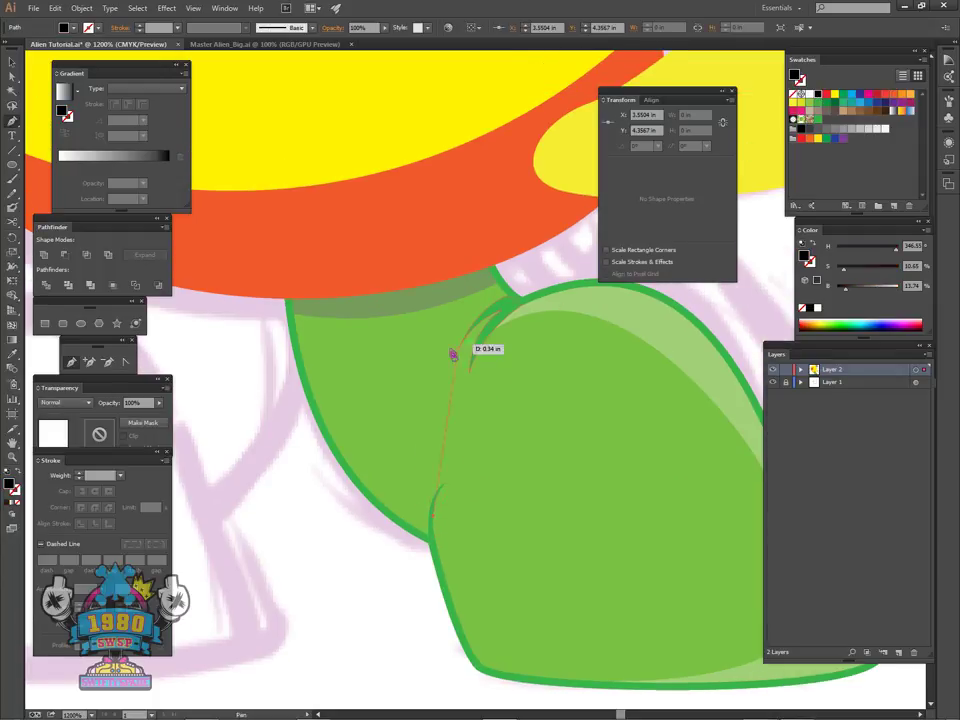
{"action": "left_click_drag", "start_coordinate": [336, 197], "coordinate": [343, 161]}
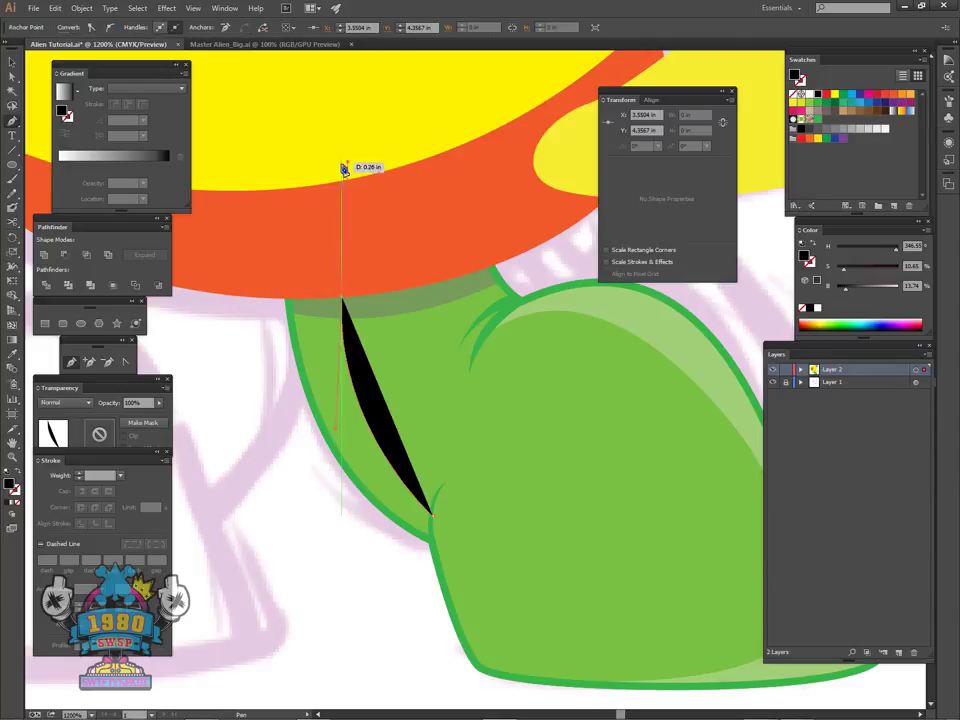
- Continue the black shape around the outside of the leg's rear edge and close it at the lower crease
{"action": "left_click", "coordinate": [236, 283]}
{"action": "left_click_drag", "start_coordinate": [248, 487], "coordinate": [343, 605]}
{"action": "left_click", "coordinate": [410, 568]}
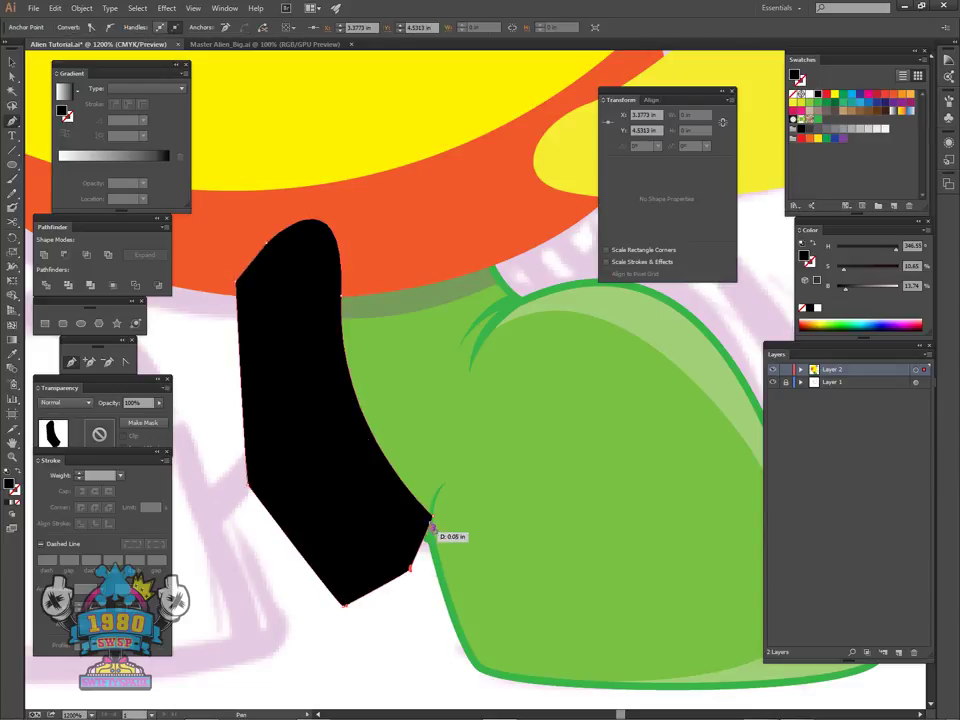
{"action": "left_click", "coordinate": [429, 562]}
{"action": "left_click", "coordinate": [445, 555]}
{"action": "mouse_move", "coordinate": [438, 526]}
{"action": "left_mouse_down"}
{"action": "mouse_move", "coordinate": [424, 561]}
{"action": "mouse_move", "coordinate": [435, 520]}
{"action": "left_mouse_up"}
{"action": "key", "text": "v"}
{"action": "left_click", "coordinate": [410, 632]}
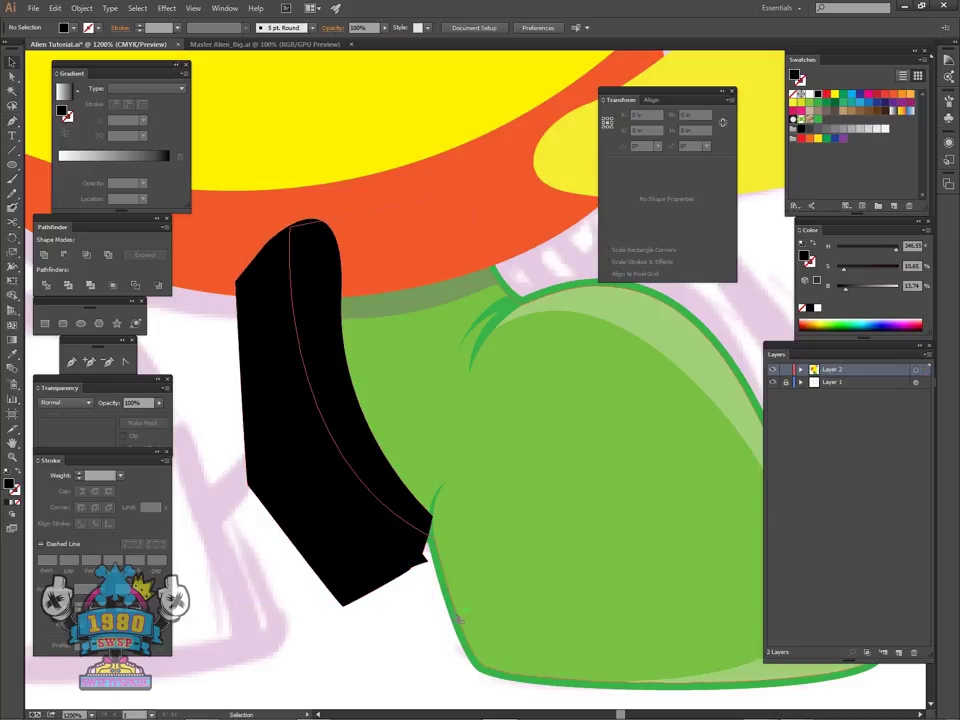
- Copy the green leg outline and intersect it with the black shape to trim the rear shadow to the leg
{"action": "left_click", "coordinate": [456, 612]}
{"action": "key", "text": "ctrl+c"}
{"action": "key", "text": "ctrl+f"}
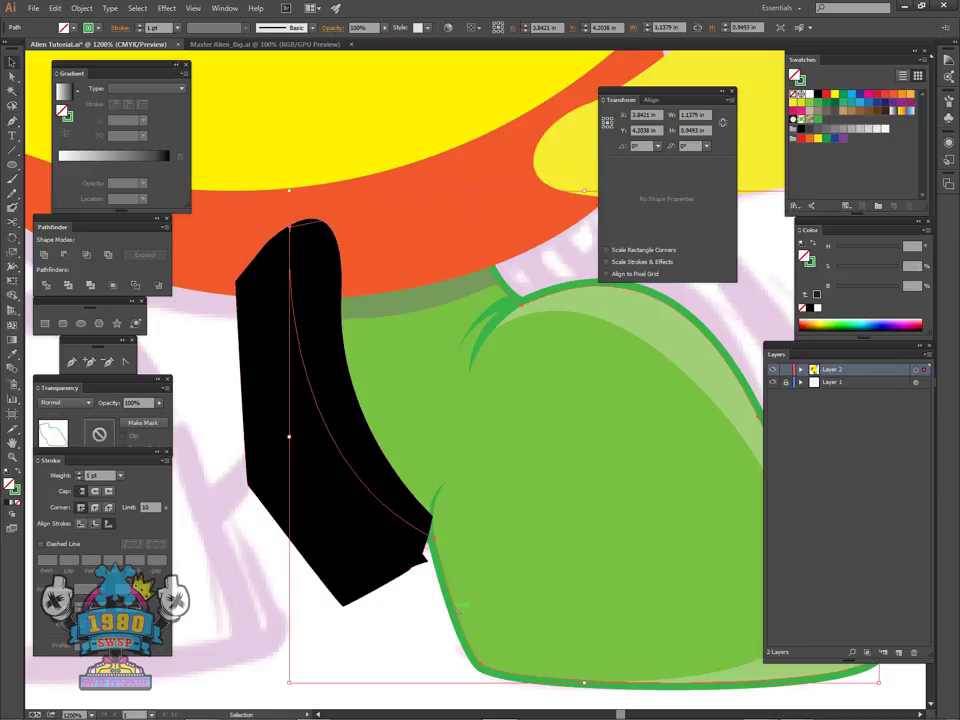
{"action": "left_click", "coordinate": [350, 549], "text": "shift"}
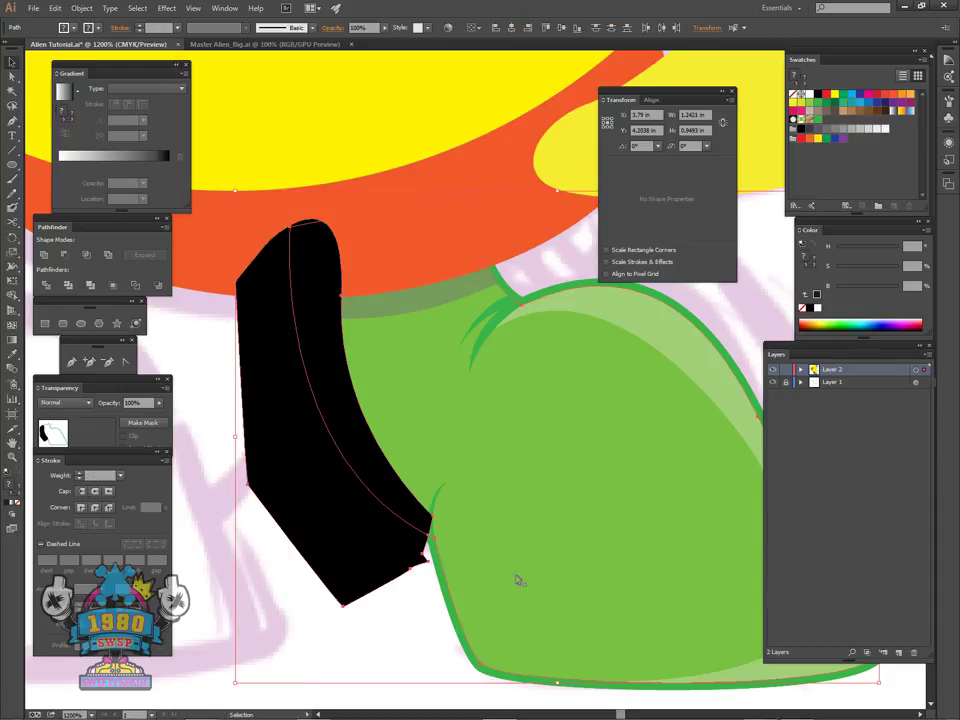
{"action": "left_click", "coordinate": [87, 255]}
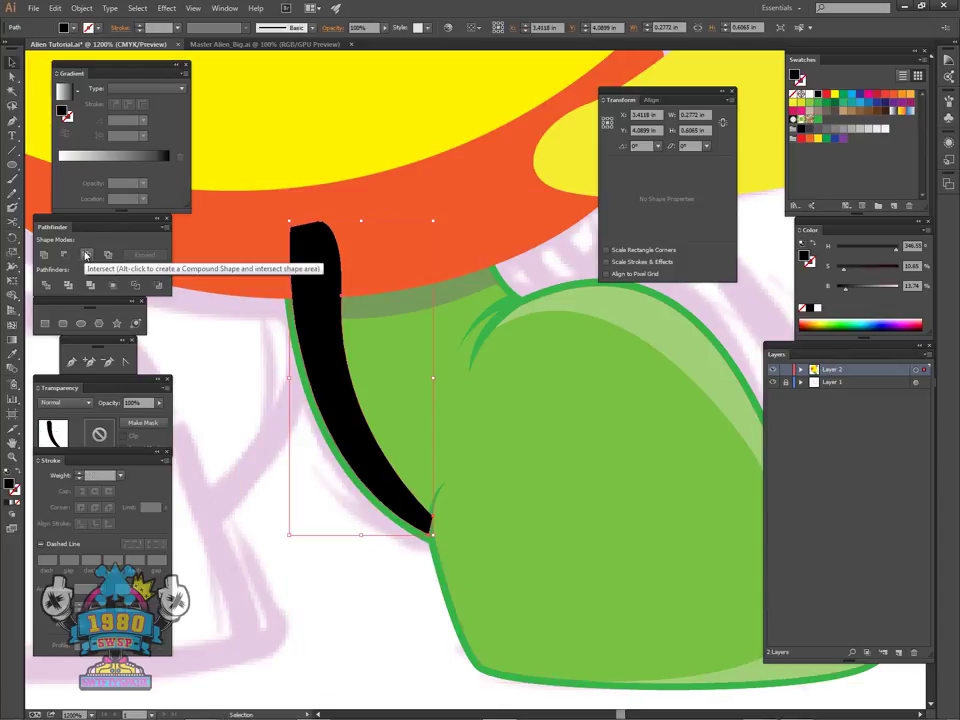
- Paste the leg outline back in front and set the rear shadow's opacity to 30%
{"action": "key", "text": "ctrl+f"}
{"action": "left_click", "coordinate": [261, 458]}
{"action": "left_click", "coordinate": [327, 349]}
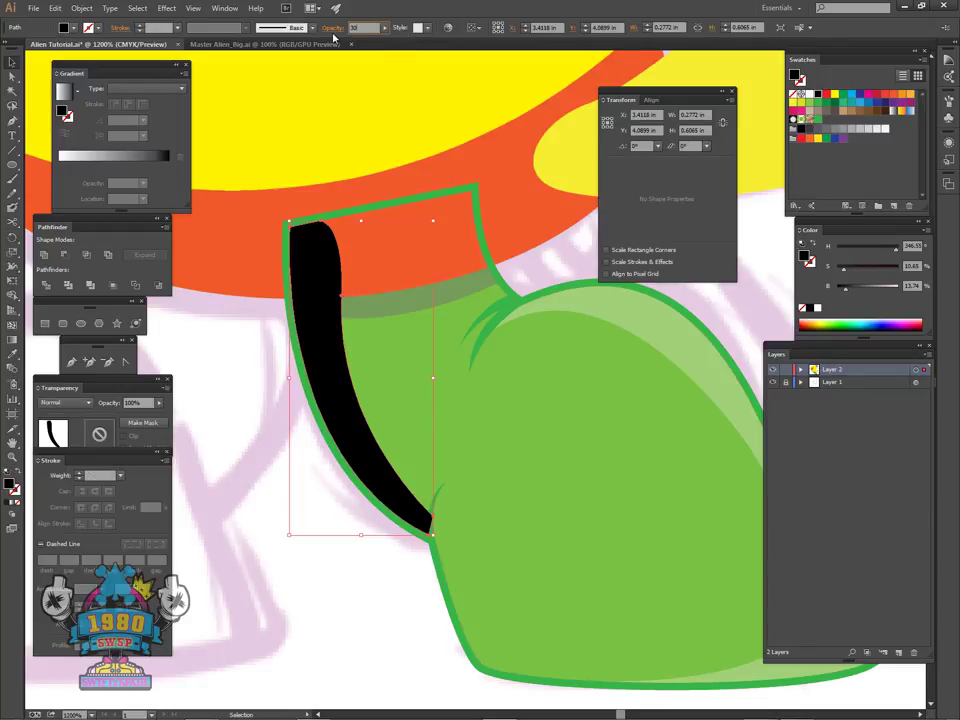
{"action": "key", "text": "Return"}
- Unite the rear shadow with the shadow under the orange band into one shape
{"action": "left_click", "coordinate": [208, 298]}
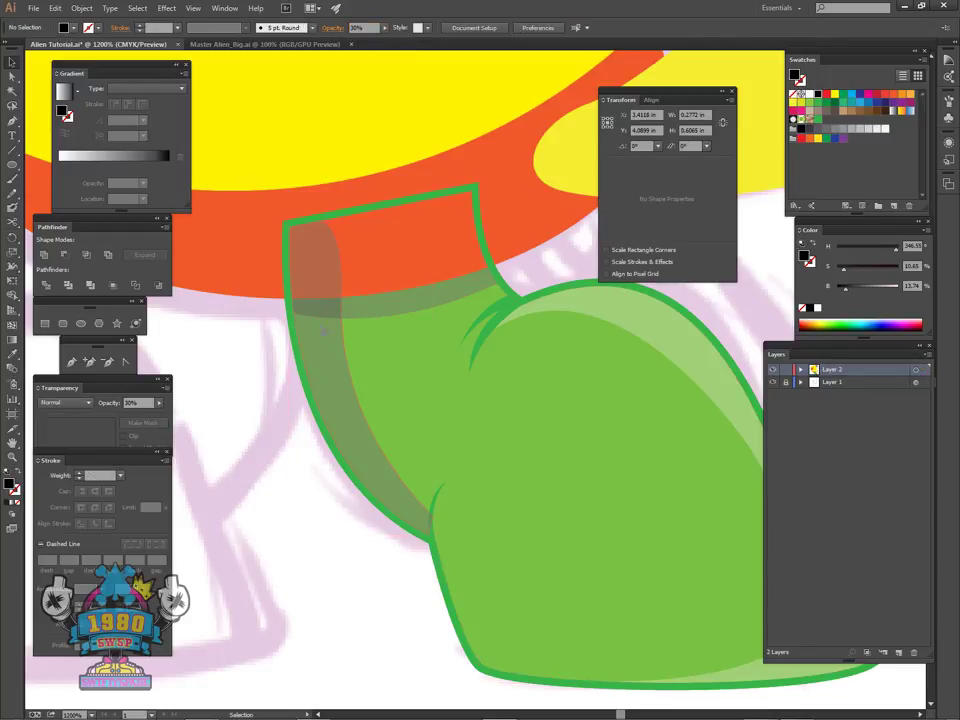
{"action": "left_click", "coordinate": [340, 333]}
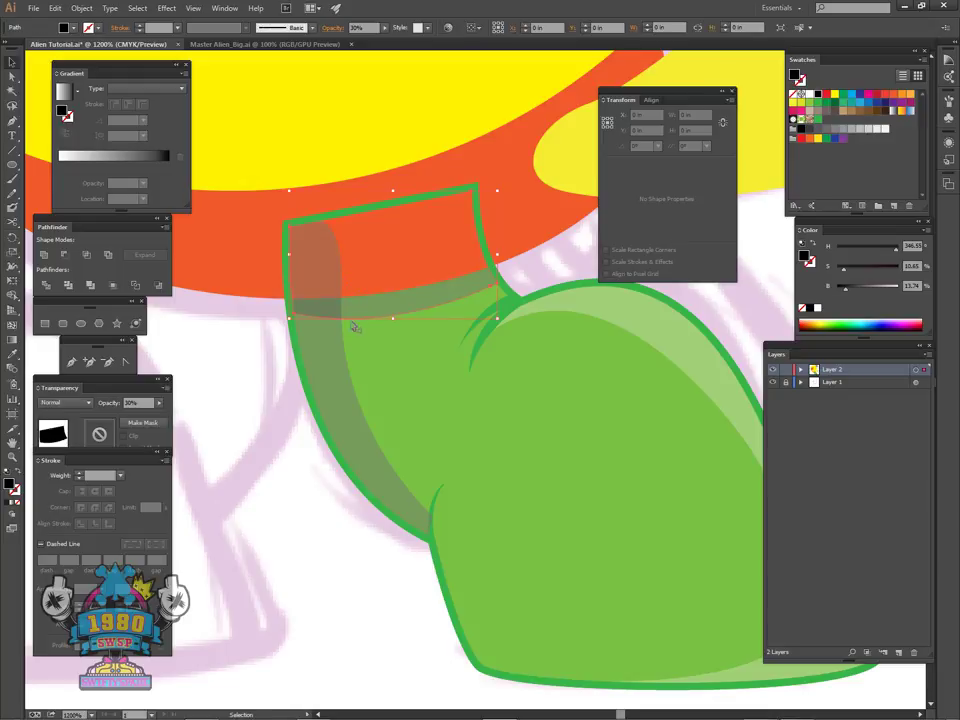
{"action": "left_click", "coordinate": [44, 254]}
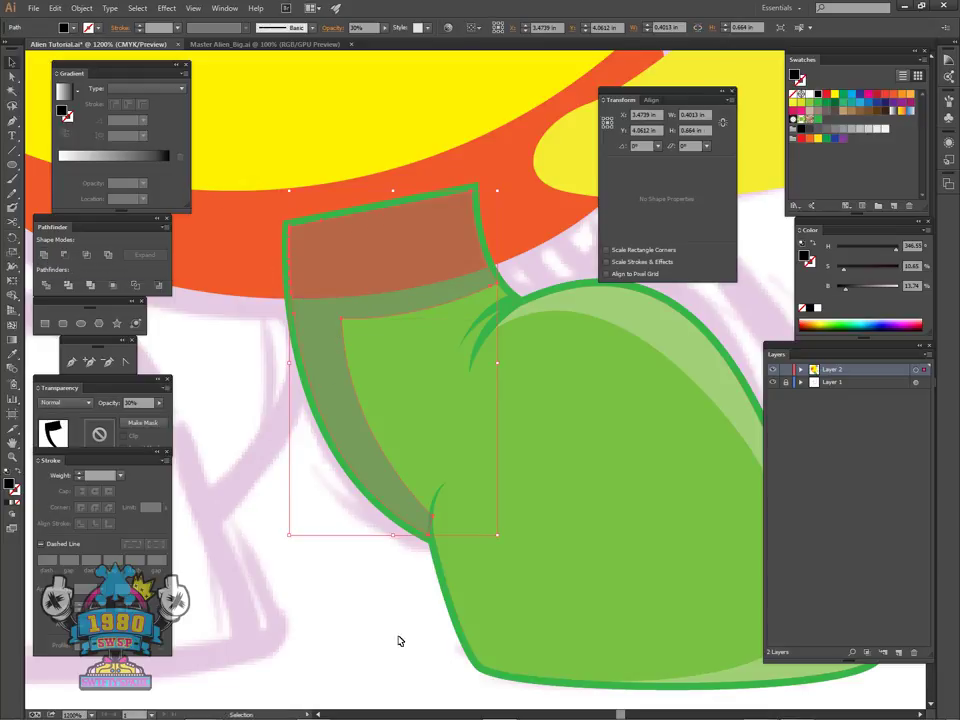
- Select the whole leg with its shading and send it to the back, behind the orange body
{"action": "key", "text": "ctrl+equal"}
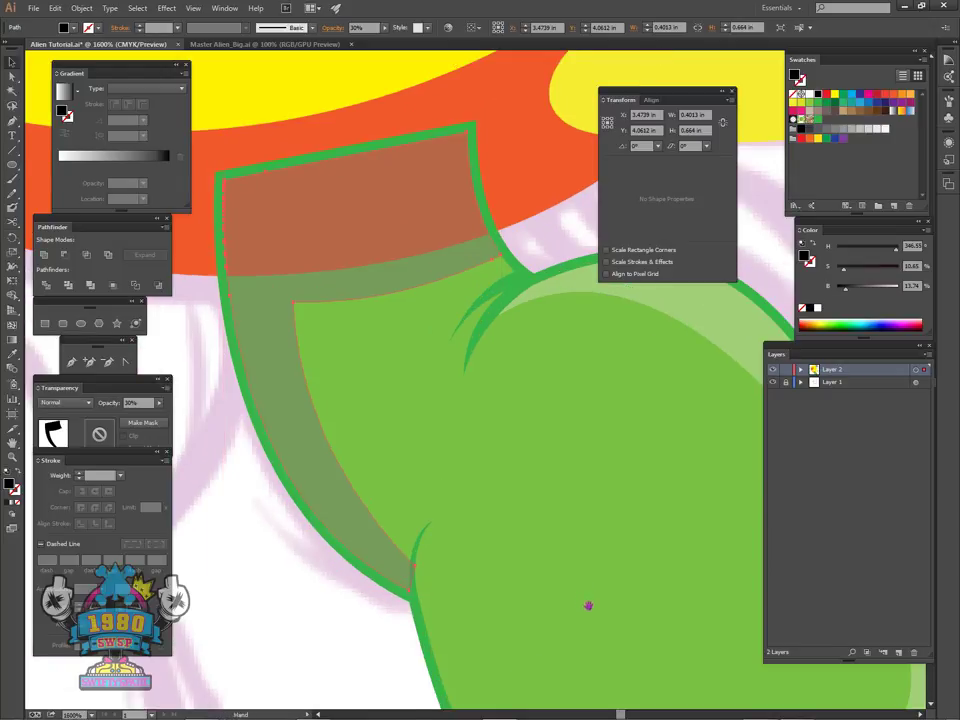
{"action": "left_click_drag", "start_coordinate": [589, 604], "coordinate": [482, 446]}
{"action": "key", "text": "v"}
{"action": "key", "text": "ctrl+minus"}
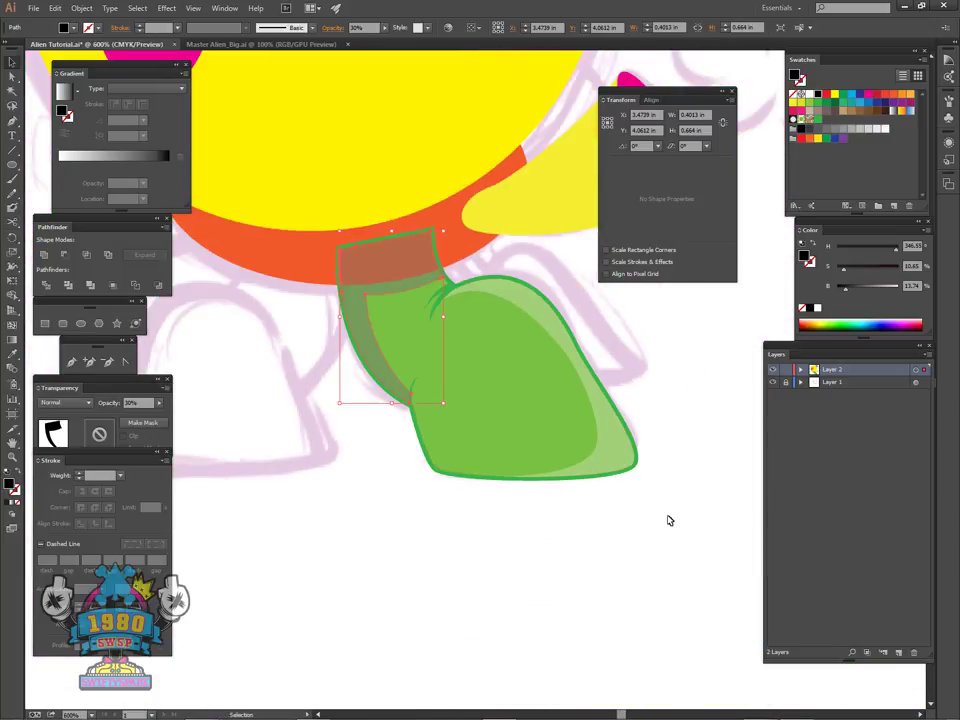
{"action": "left_click_drag", "start_coordinate": [669, 520], "coordinate": [289, 300]}
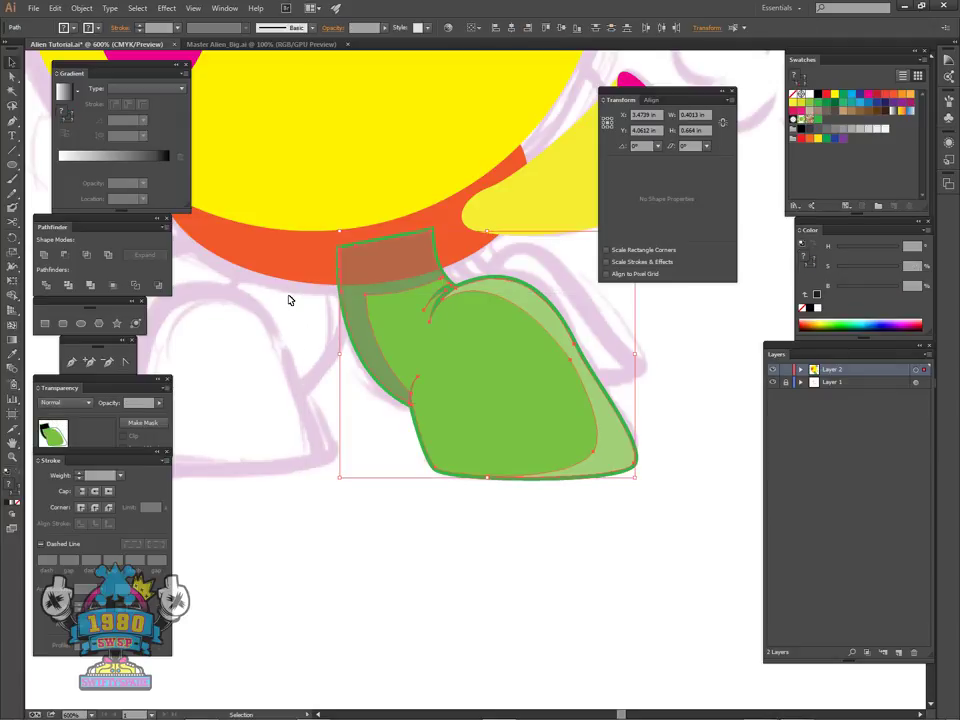
{"action": "key", "text": "ctrl+shift+bracketleft"}
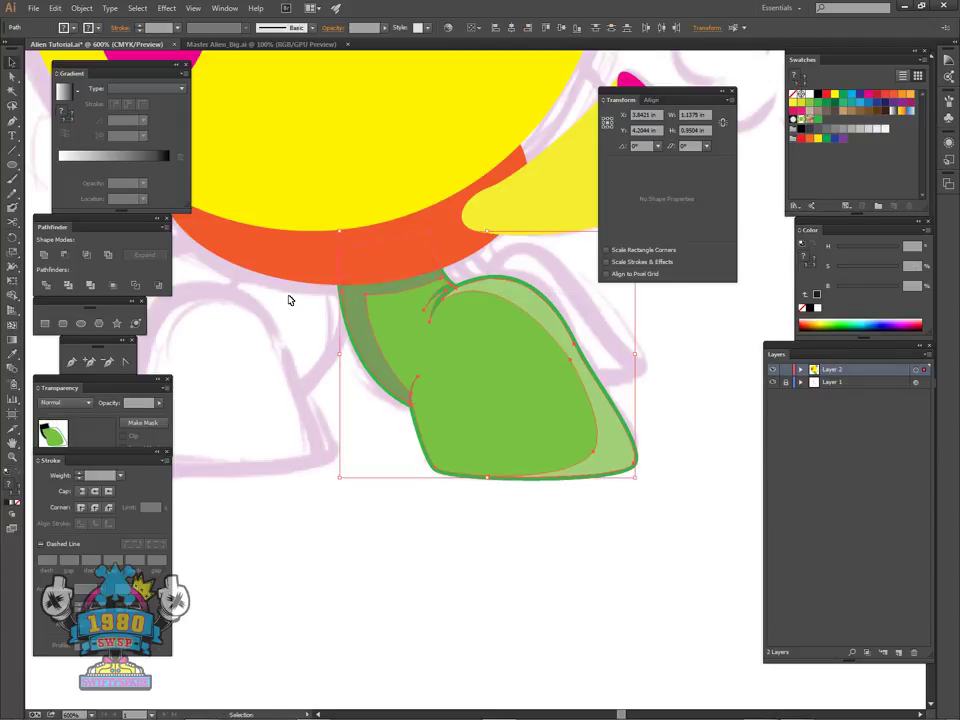
{"action": "left_click", "coordinate": [657, 510]}
- Compare the leg's shading with the finished character in Master Alien_Big.ai and return to the tutorial file
{"action": "key", "text": "space"}
{"action": "left_click_drag", "start_coordinate": [547, 527], "coordinate": [611, 585]}
{"action": "key", "text": "a"}
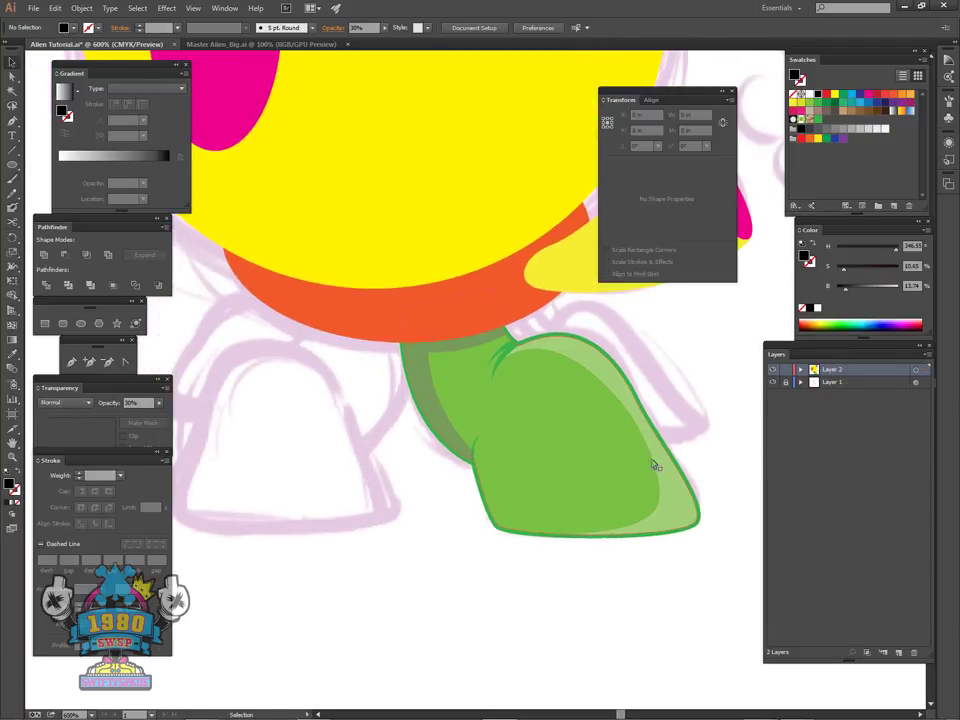
{"action": "key", "text": "ctrl+equal"}
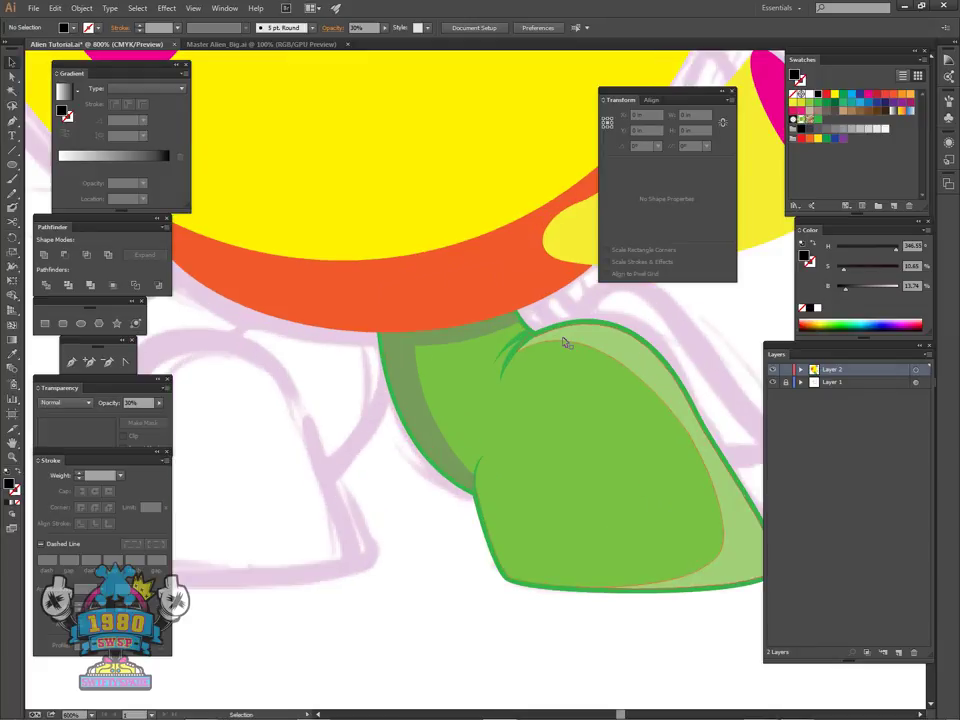
{"action": "left_click", "coordinate": [225, 46]}
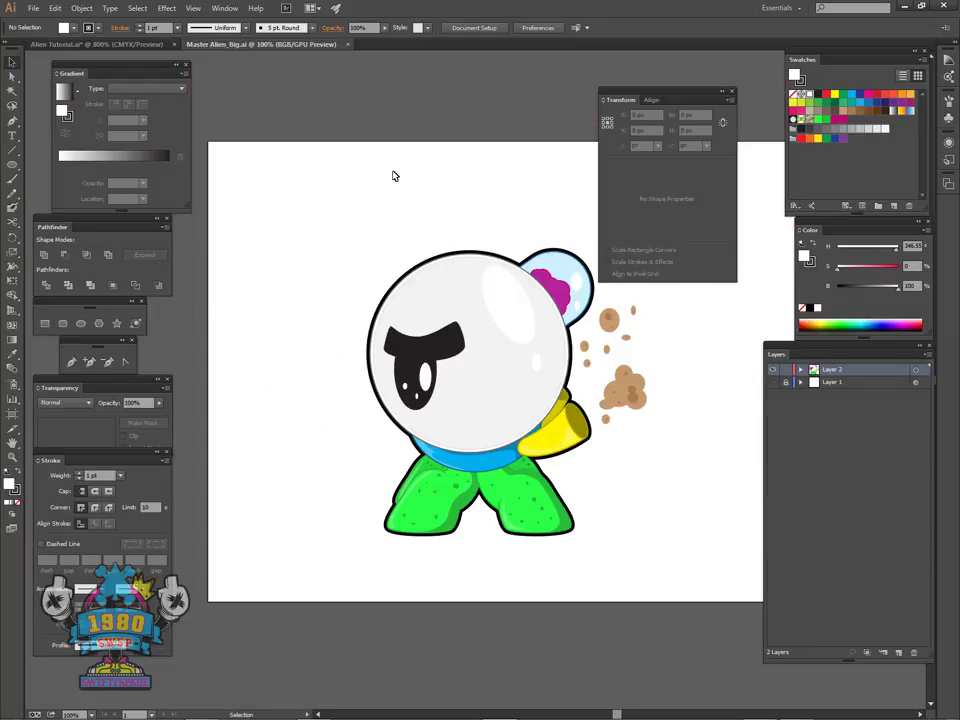
{"action": "left_click", "coordinate": [111, 46]}
- Delete the combined shadow on the upper leg and change the white highlight shape's fill to black
{"action": "left_click", "coordinate": [426, 409]}
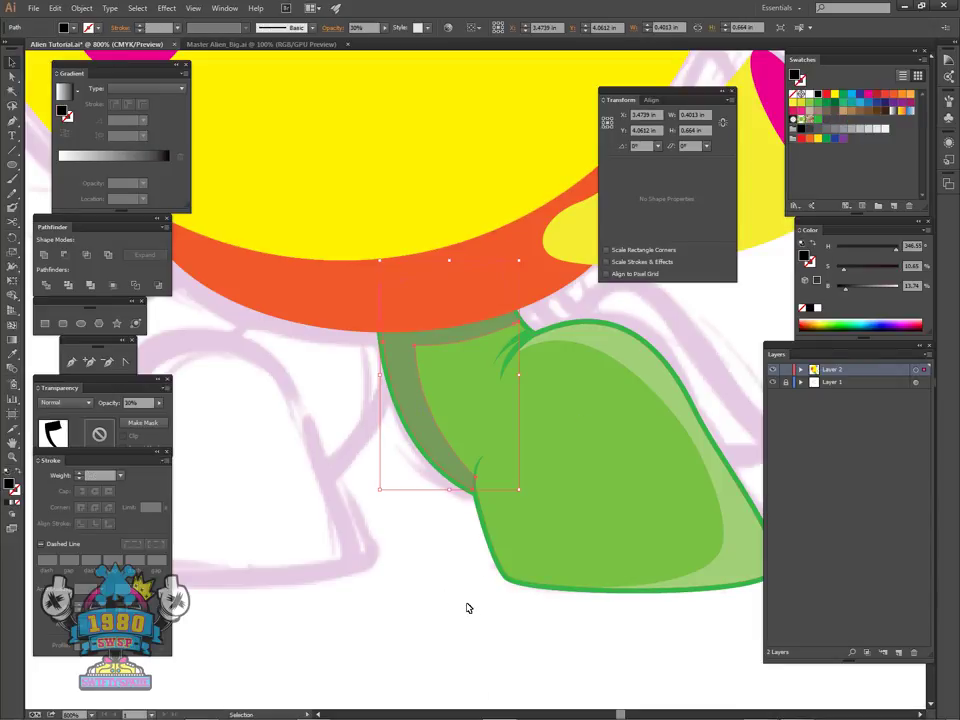
{"action": "key", "text": "Delete"}
{"action": "key", "text": "space"}
{"action": "left_click_drag", "start_coordinate": [648, 598], "coordinate": [518, 611]}
{"action": "left_click", "coordinate": [627, 513]}
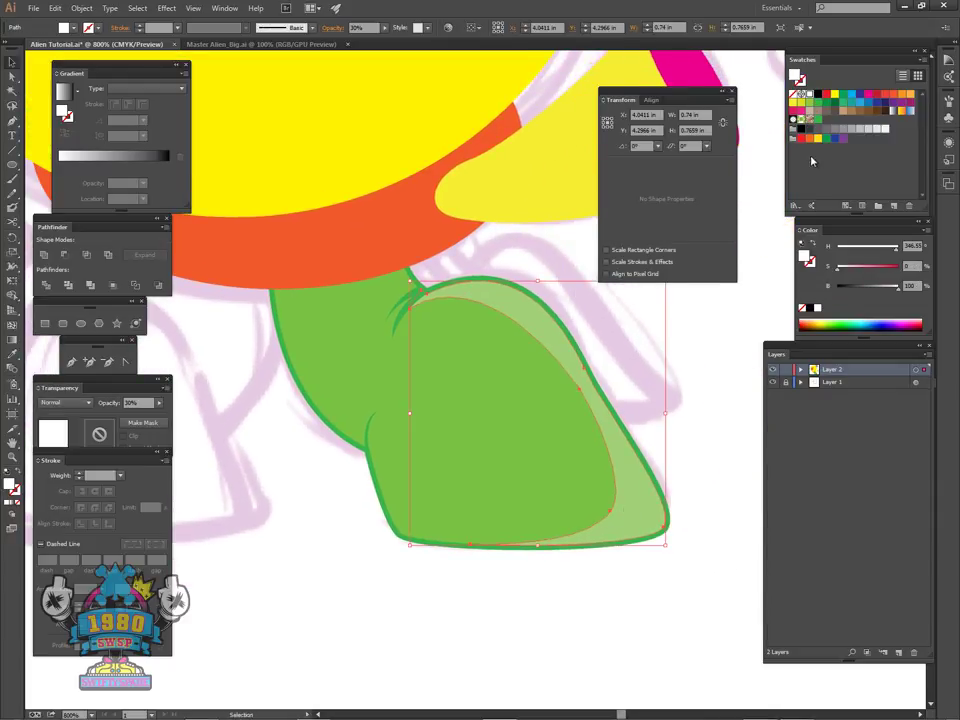
{"action": "left_click", "coordinate": [818, 95]}
{"action": "left_click", "coordinate": [703, 366]}
- Reflect a copy of the whole shaded leg across a vertical axis at the body's centre to form the other leg
{"action": "key", "text": "space"}
{"action": "left_click_drag", "start_coordinate": [508, 546], "coordinate": [598, 585]}
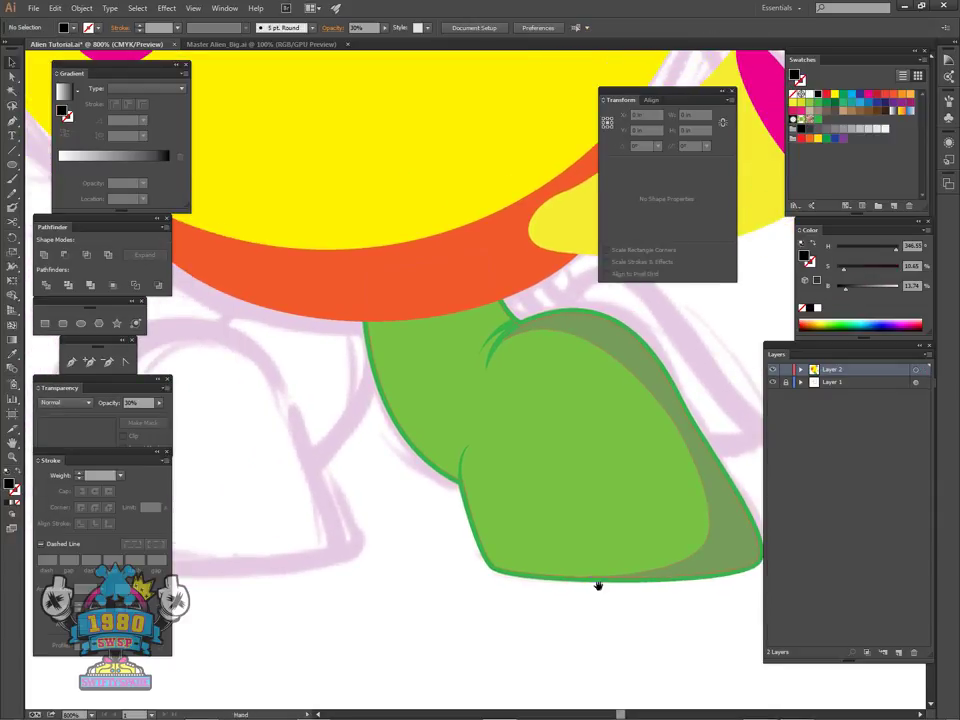
{"action": "left_click_drag", "start_coordinate": [582, 532], "coordinate": [636, 549]}
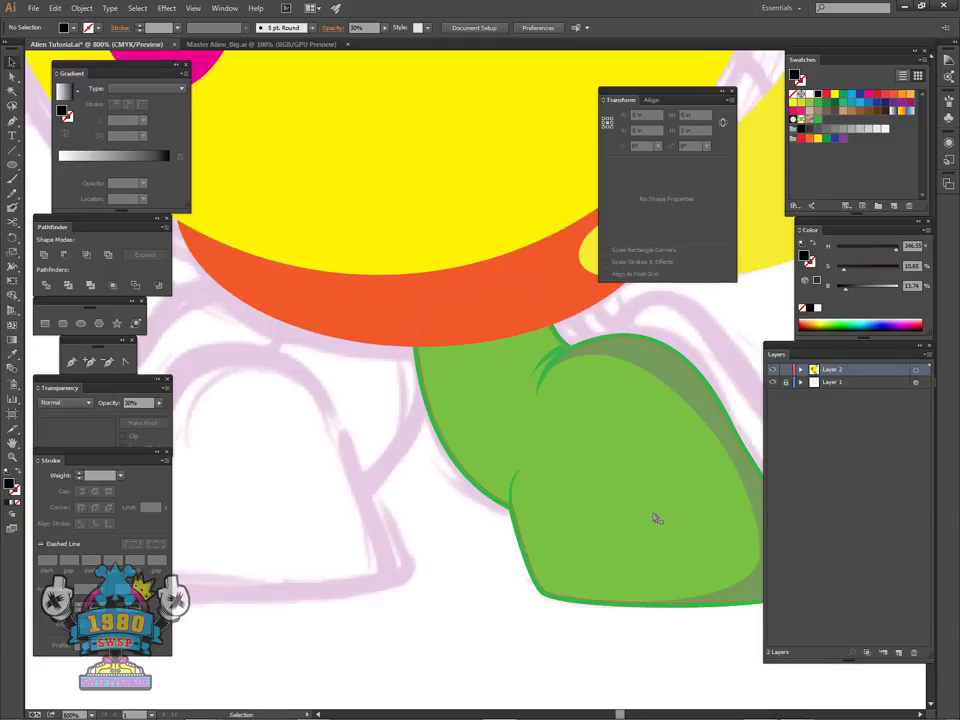
{"action": "mouse_move", "coordinate": [459, 619]}
{"action": "left_mouse_down"}
{"action": "mouse_move", "coordinate": [572, 568]}
{"action": "mouse_move", "coordinate": [617, 574]}
{"action": "mouse_move", "coordinate": [590, 558]}
{"action": "left_mouse_up"}
{"action": "key", "text": "p"}
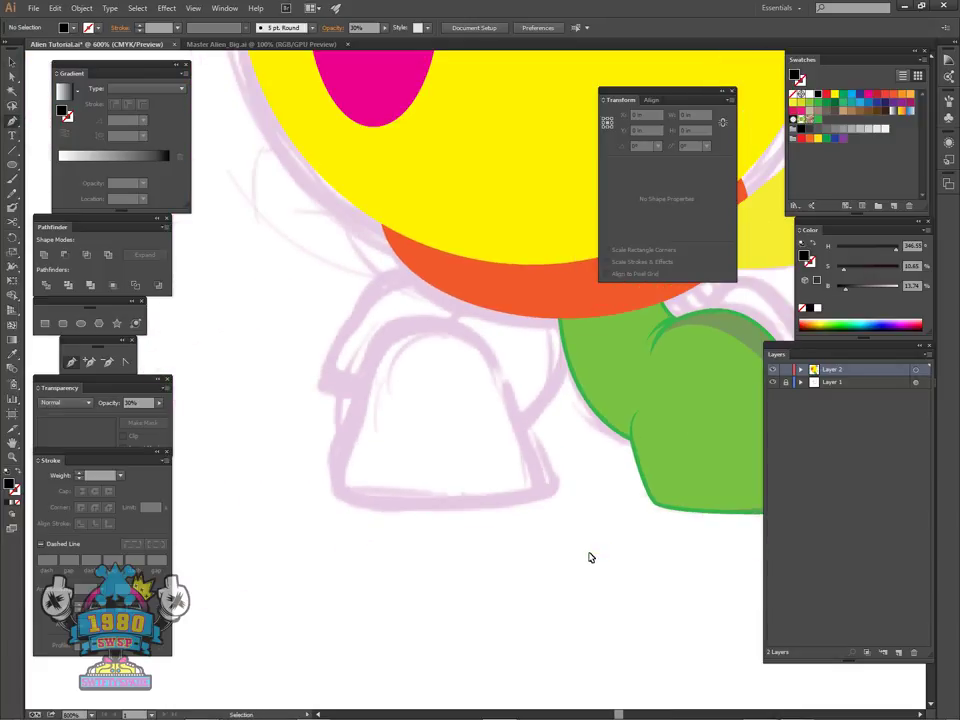
{"action": "key", "text": "ctrl+minus"}
{"action": "left_click_drag", "start_coordinate": [615, 534], "coordinate": [452, 556]}
{"action": "key", "text": "v"}
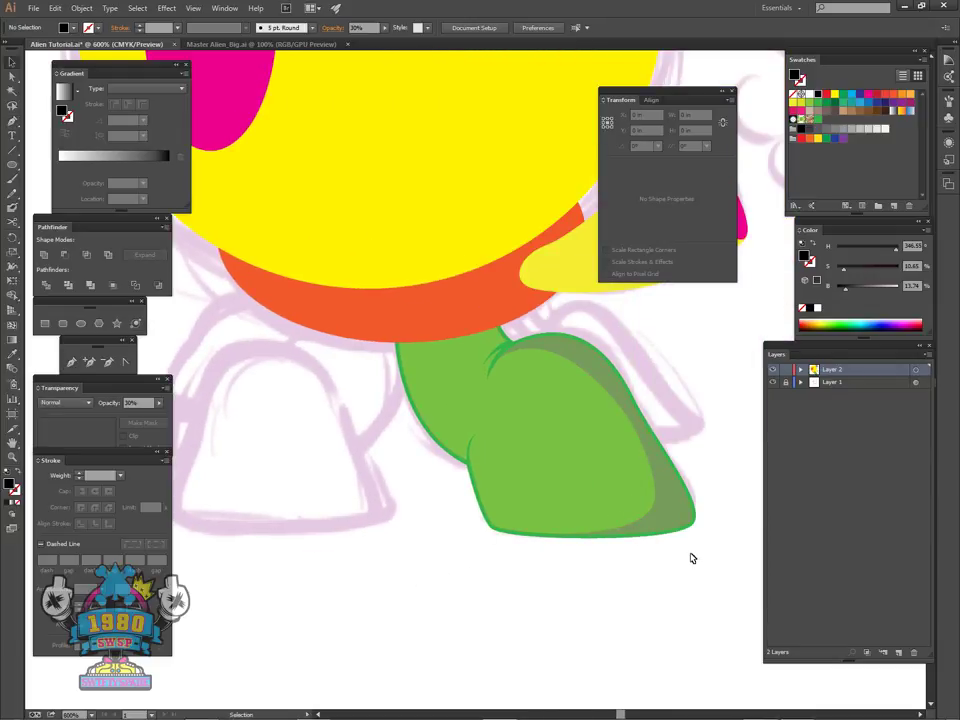
{"action": "left_click_drag", "start_coordinate": [696, 565], "coordinate": [326, 349]}
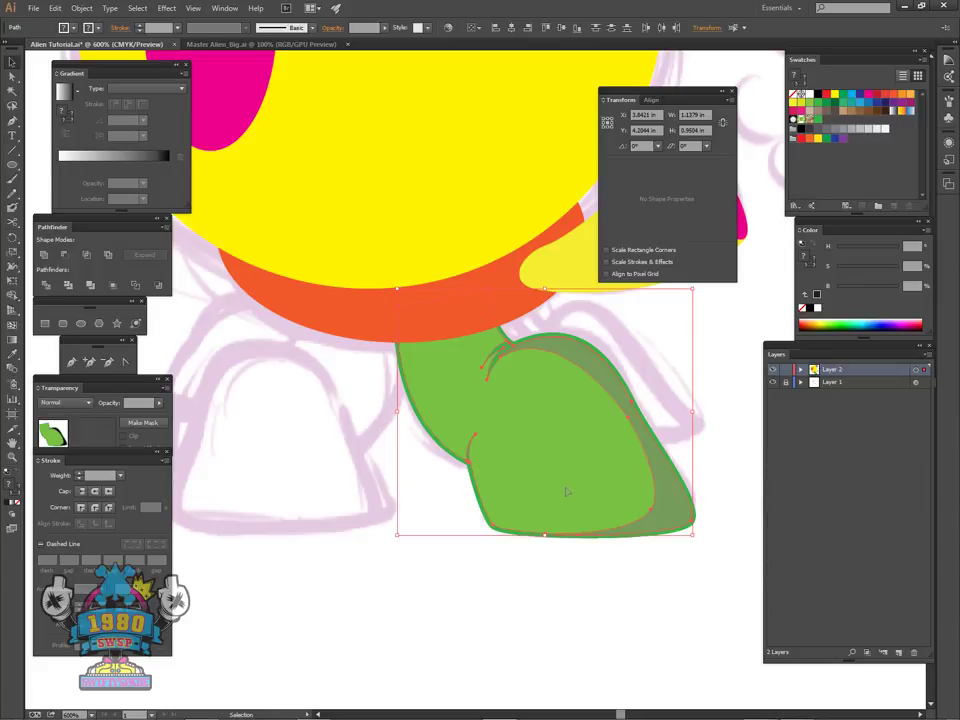
{"action": "key", "text": "o"}
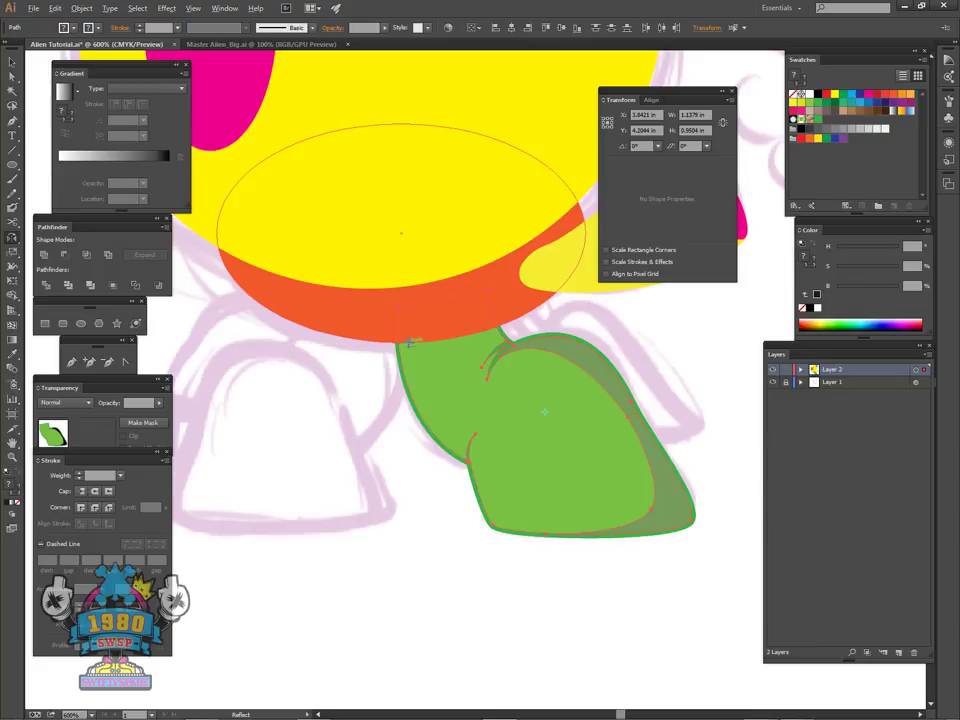
{"action": "left_click", "coordinate": [410, 342], "text": "alt"}
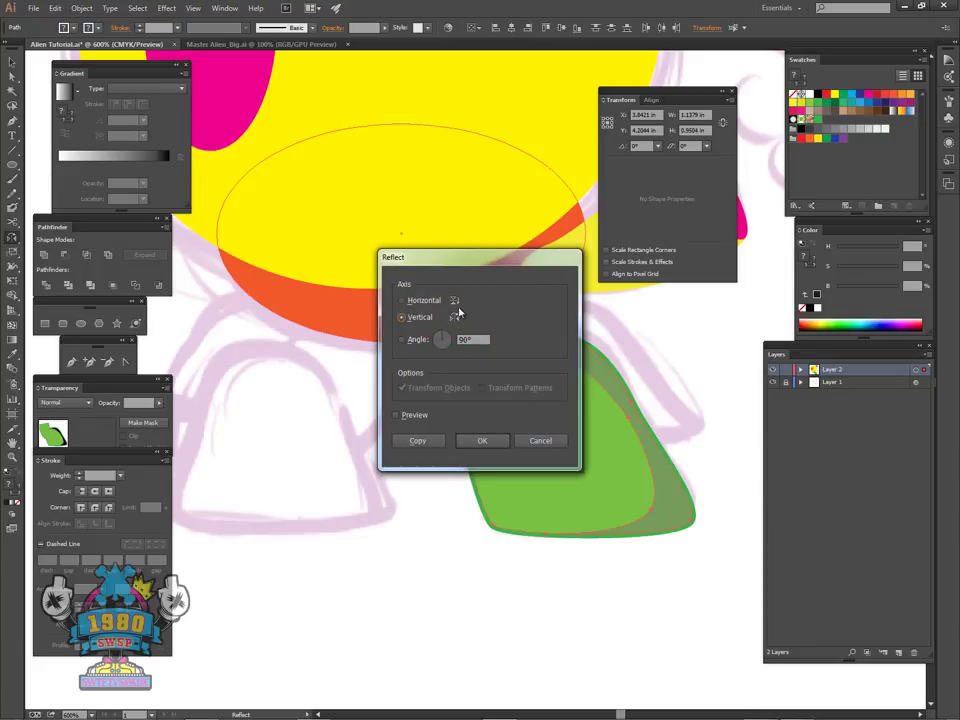
{"action": "left_click", "coordinate": [436, 443]}
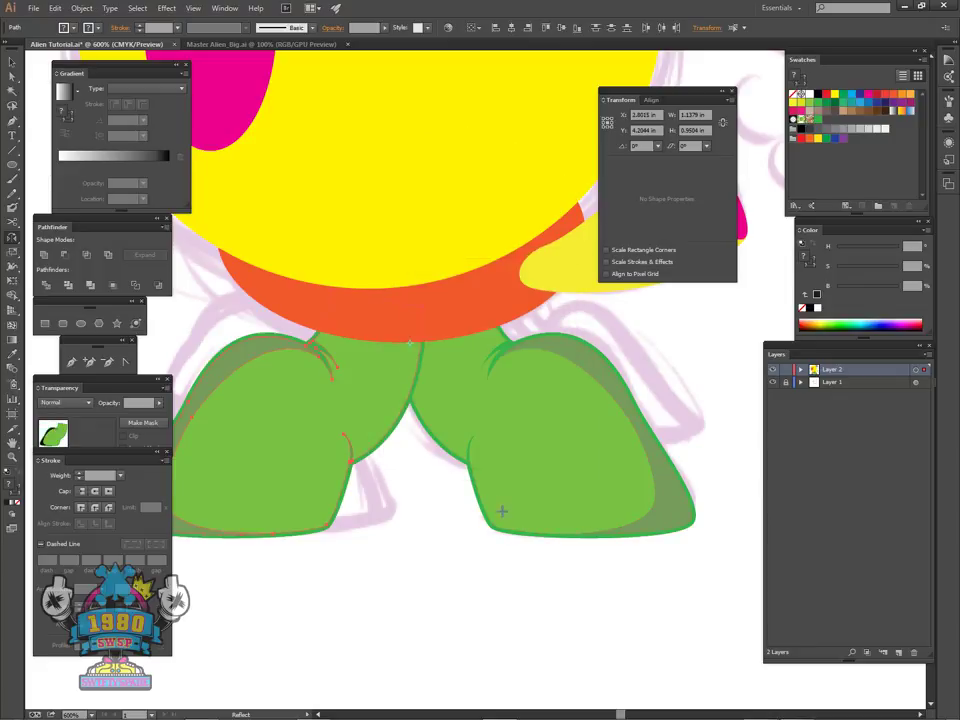
{"action": "left_click", "coordinate": [542, 581], "text": "ctrl"}
{"action": "mouse_move", "coordinate": [537, 571]}
{"action": "left_mouse_down"}
{"action": "mouse_move", "coordinate": [662, 598]}
{"action": "mouse_move", "coordinate": [552, 583]}
{"action": "left_mouse_up"}
{"action": "scroll", "coordinate": [552, 583], "scroll_direction": "down", "scroll_amount": 1}
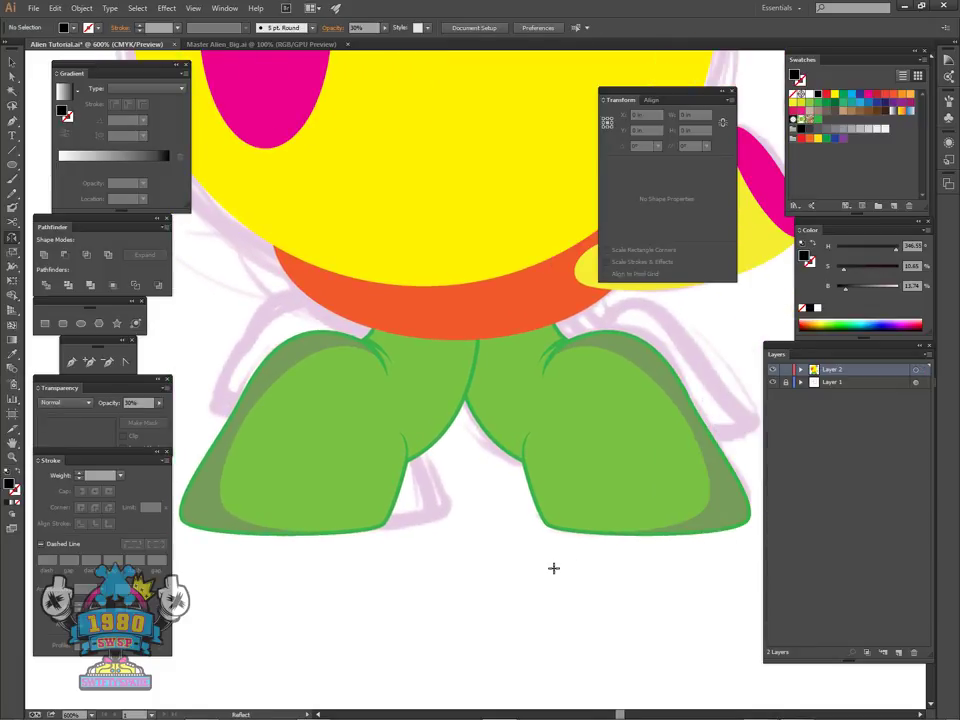
- Change the fill of the semi-transparent outer shading shape on the reflected leg to white
{"action": "key", "text": "ctrl+0"}
{"action": "scroll", "coordinate": [535, 439], "scroll_direction": "up", "scroll_amount": 5}
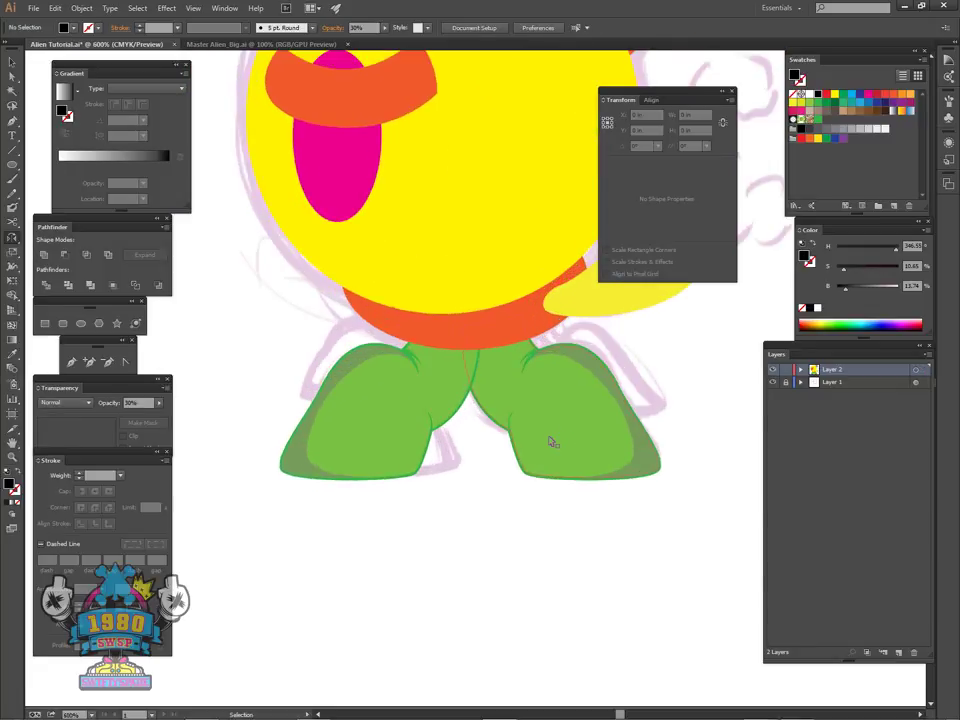
{"action": "key", "text": "o"}
{"action": "scroll", "coordinate": [542, 563], "scroll_direction": "left", "scroll_amount": 5}
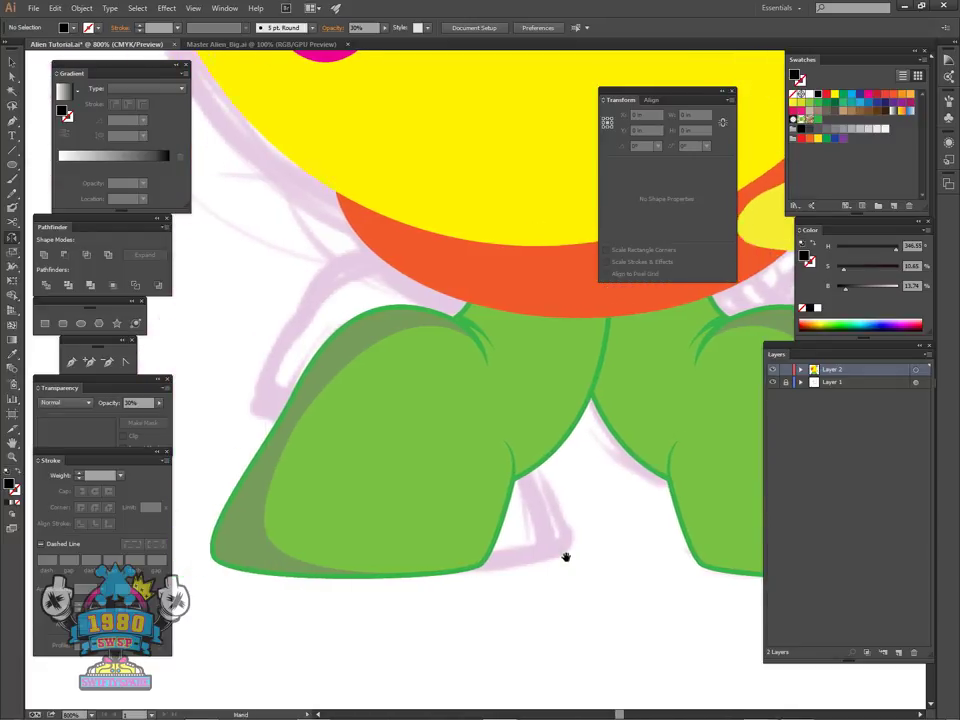
{"action": "key", "text": "v"}
{"action": "left_click", "coordinate": [386, 346]}
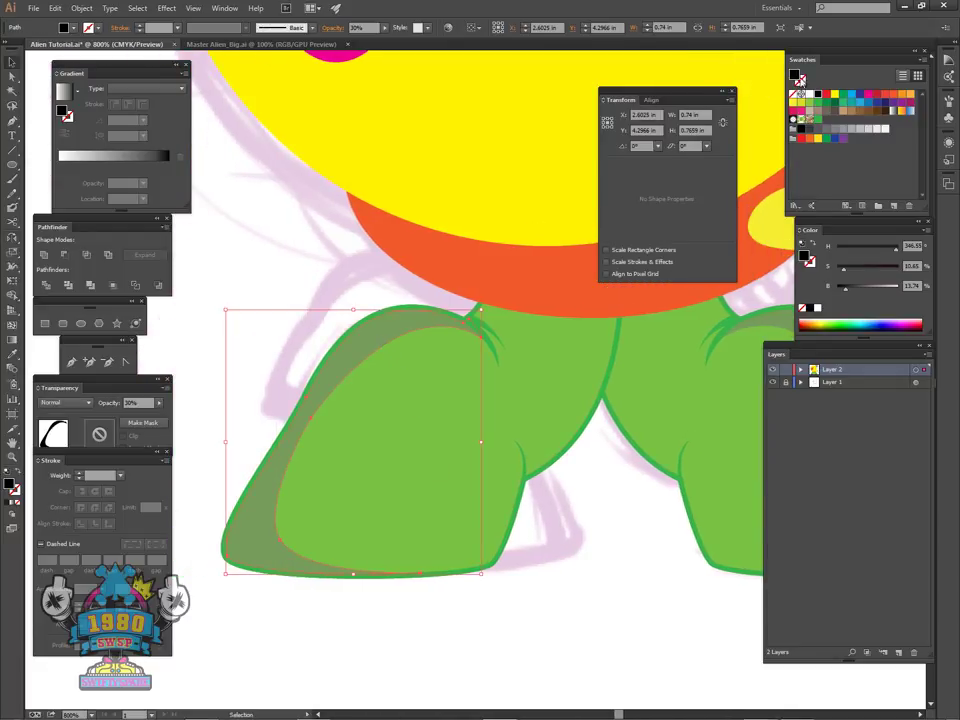
{"action": "left_click", "coordinate": [808, 95]}
{"action": "left_click", "coordinate": [615, 529]}
- Start a black-filled Pen path at the reflected leg's hip and curve it across the thigh below the orange band
{"action": "left_click_drag", "start_coordinate": [668, 558], "coordinate": [493, 576]}
{"action": "key", "text": "ctrl+plus"}
{"action": "key", "text": "ctrl+plus"}
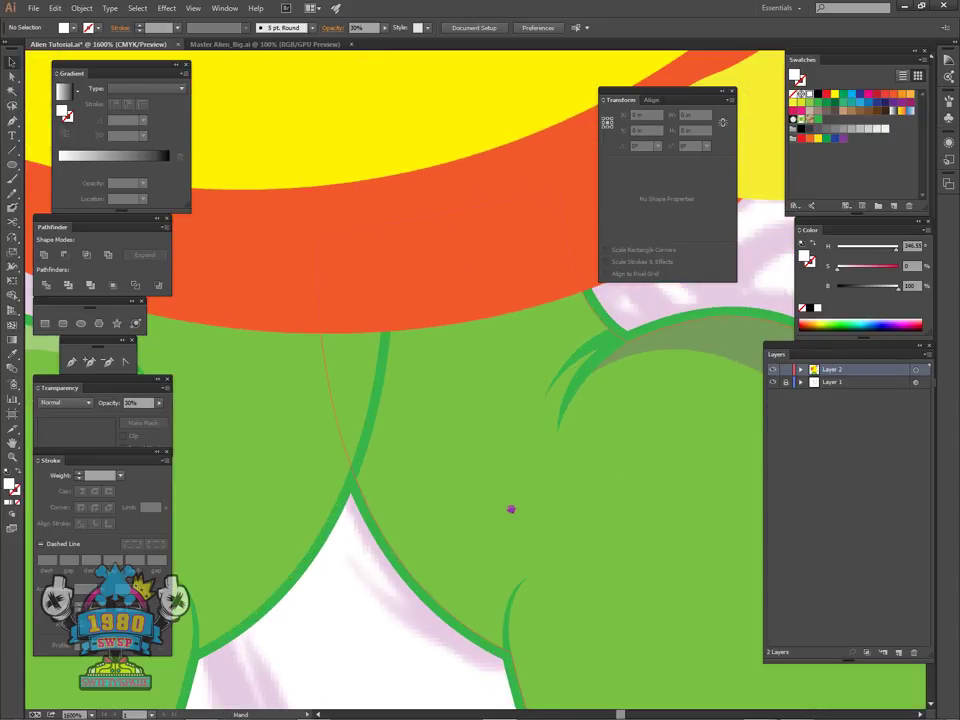
{"action": "left_click_drag", "start_coordinate": [511, 509], "coordinate": [606, 525]}
{"action": "key", "text": "p"}
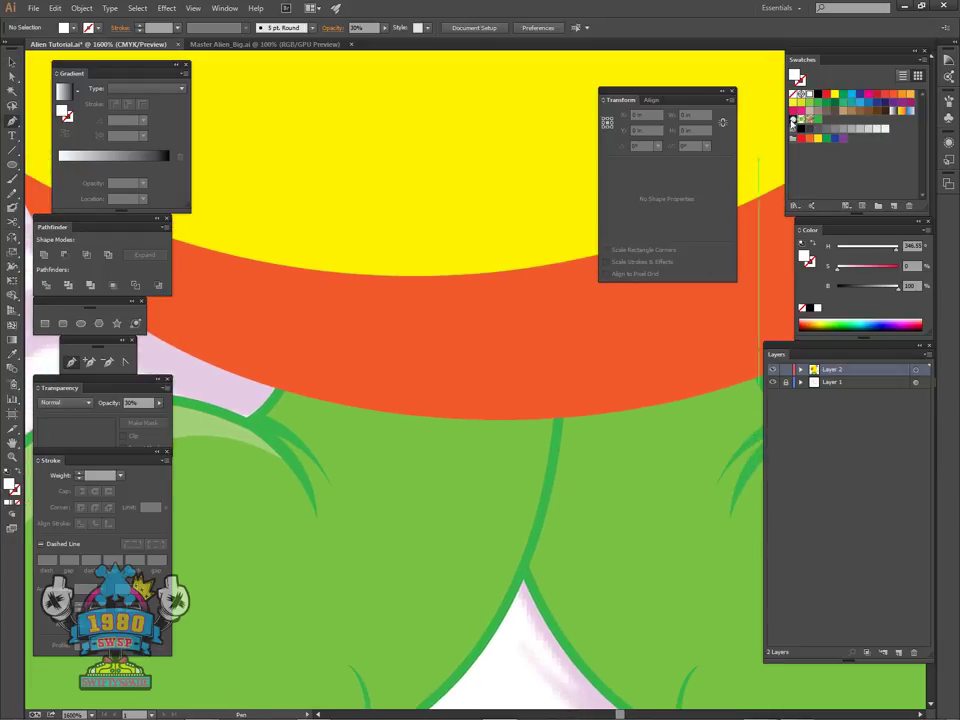
{"action": "left_click", "coordinate": [793, 120]}
{"action": "scroll", "coordinate": [313, 343], "scroll_direction": "down", "scroll_amount": 2}
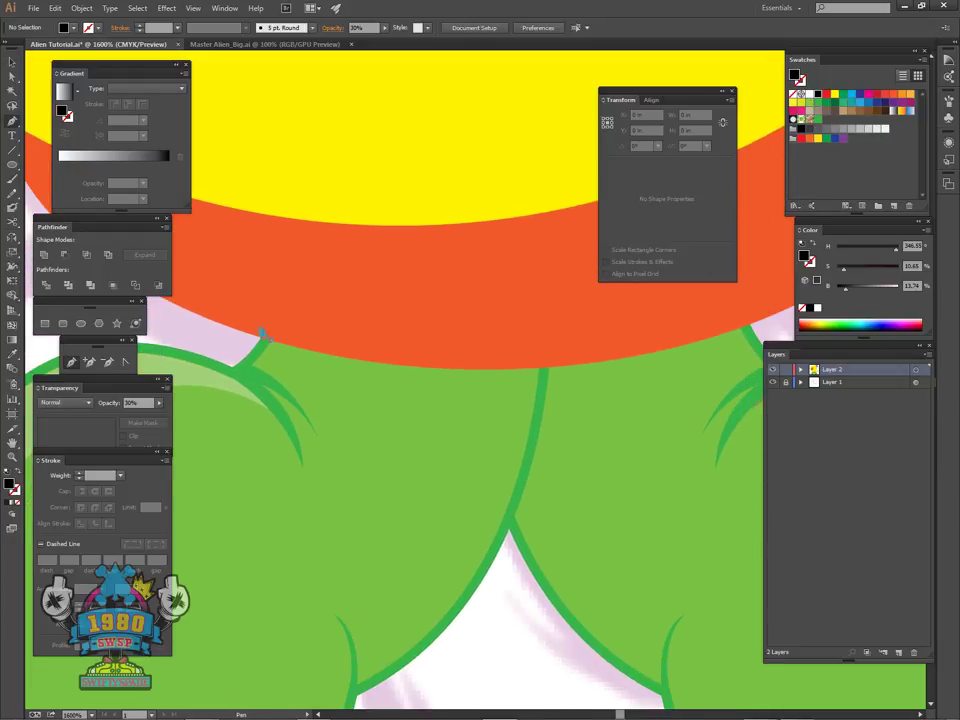
{"action": "left_click", "coordinate": [260, 326]}
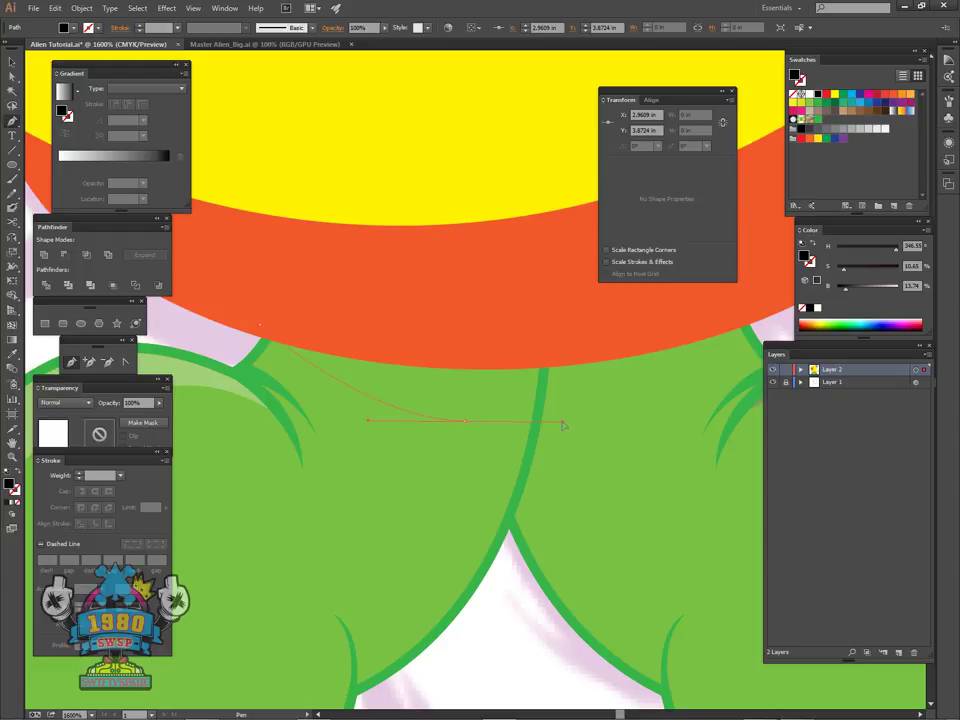
{"action": "left_click_drag", "start_coordinate": [563, 425], "coordinate": [536, 424]}
{"action": "left_click_drag", "start_coordinate": [480, 424], "coordinate": [479, 425]}
{"action": "key", "text": "ctrl+z"}
{"action": "left_click_drag", "start_coordinate": [421, 425], "coordinate": [463, 425]}
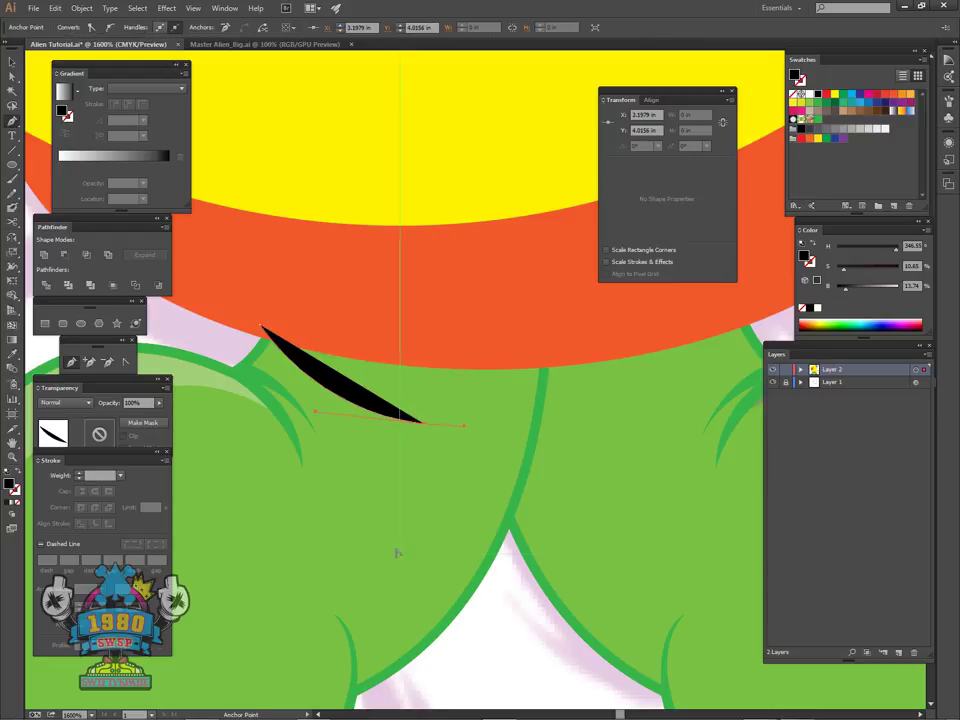
- Continue the shadow path in a curve down to the inner knee crease and back up the leg's inner edge to the crotch
{"action": "key", "text": "space"}
{"action": "left_click_drag", "start_coordinate": [396, 596], "coordinate": [453, 474]}
{"action": "left_click_drag", "start_coordinate": [411, 520], "coordinate": [375, 558]}
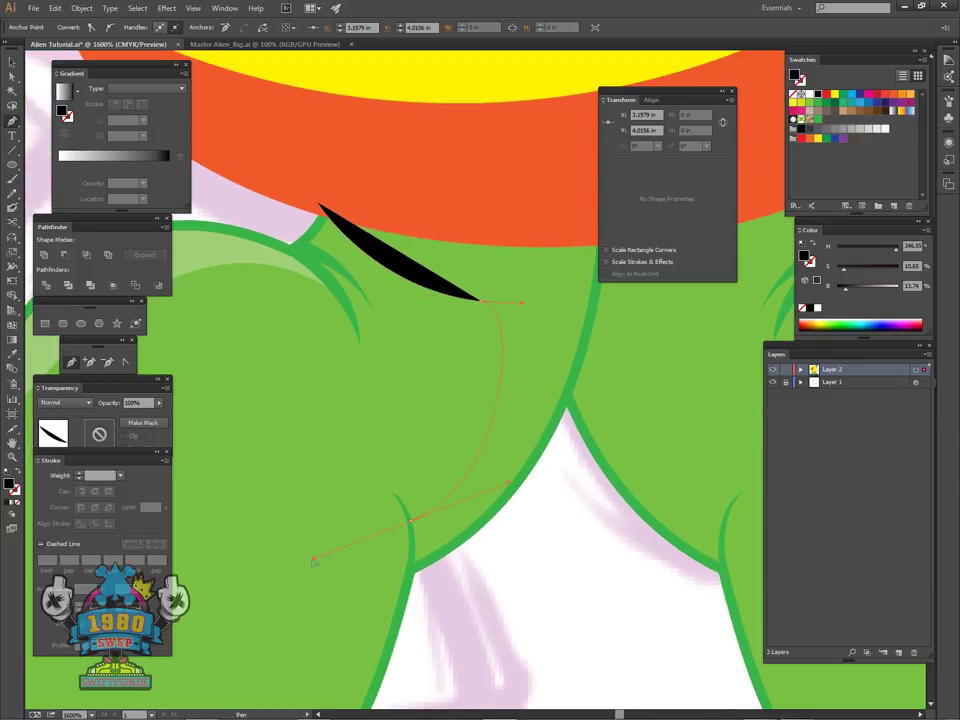
{"action": "left_click", "coordinate": [412, 520]}
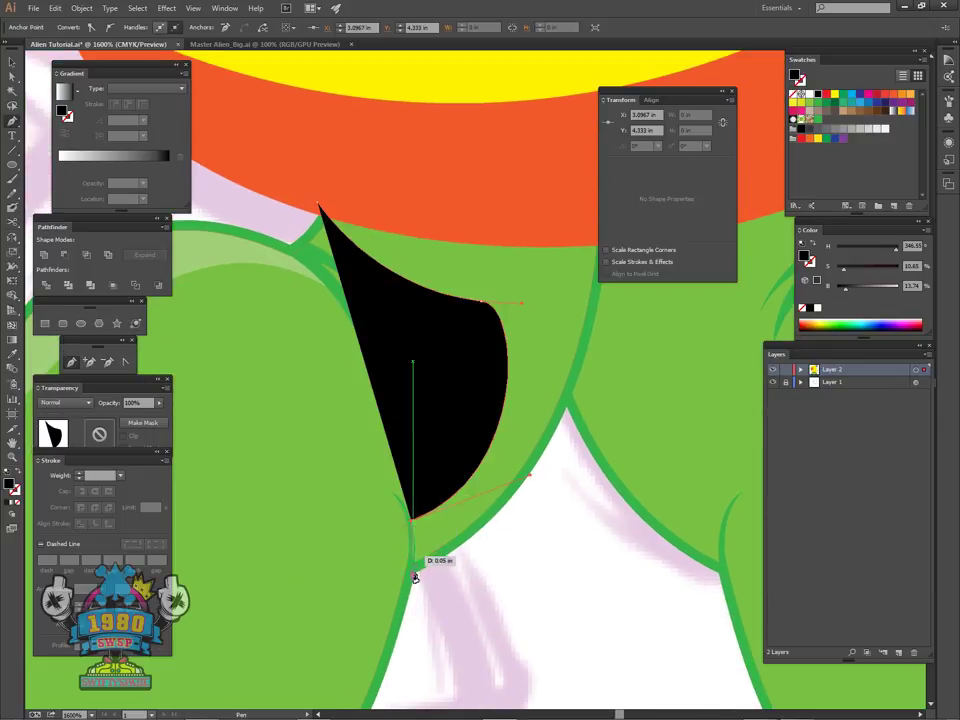
{"action": "left_click", "coordinate": [412, 568]}
{"action": "key", "text": "space"}
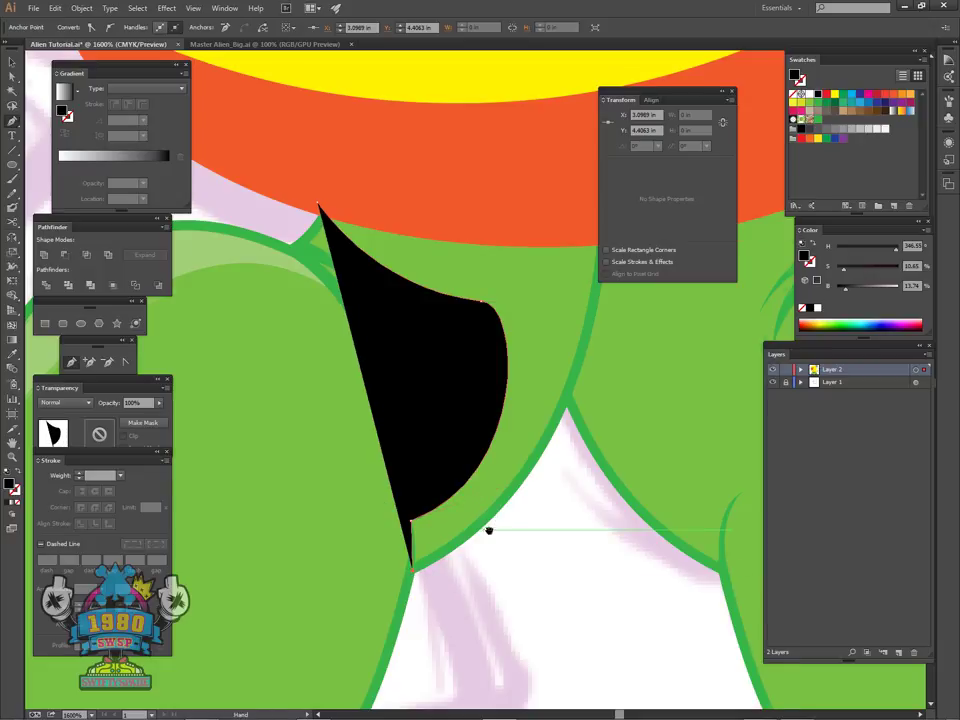
{"action": "left_click_drag", "start_coordinate": [489, 529], "coordinate": [431, 587]}
{"action": "left_click_drag", "start_coordinate": [502, 473], "coordinate": [572, 392]}
- Extend the shadow path with straight segments up over the orange band into the yellow body, switching to outline view
{"action": "key", "text": "space"}
{"action": "left_click", "coordinate": [585, 317]}
{"action": "left_click", "coordinate": [553, 241]}
{"action": "left_click", "coordinate": [448, 160]}
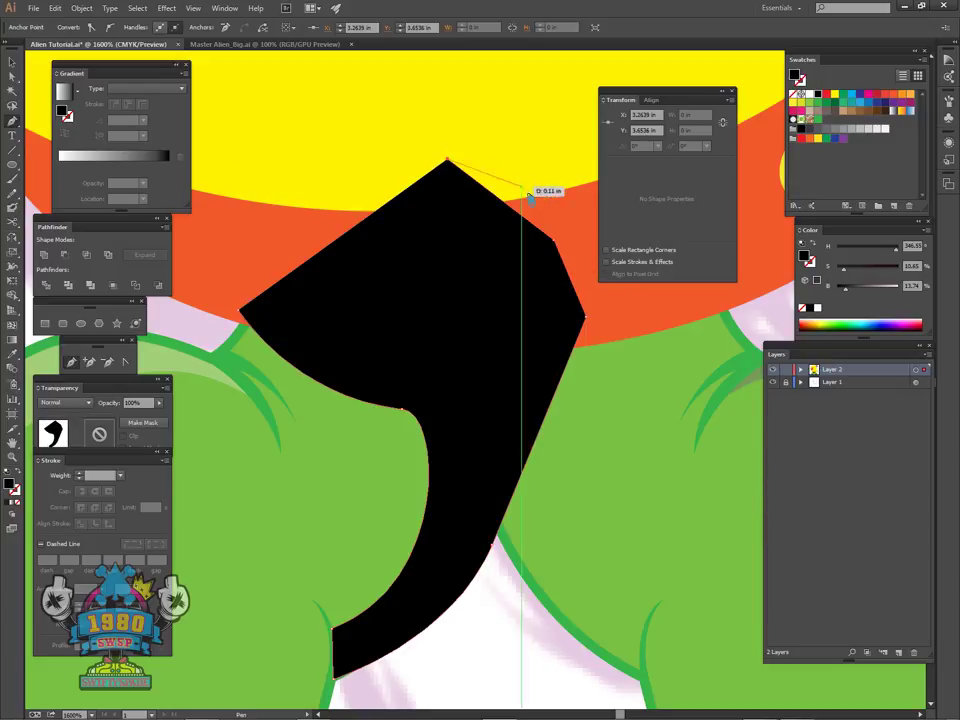
{"action": "key", "text": "ctrl+z"}
{"action": "key", "text": "space"}
{"action": "left_click_drag", "start_coordinate": [553, 328], "coordinate": [483, 222]}
{"action": "key", "text": "ctrl+y"}
{"action": "left_click", "coordinate": [476, 204]}
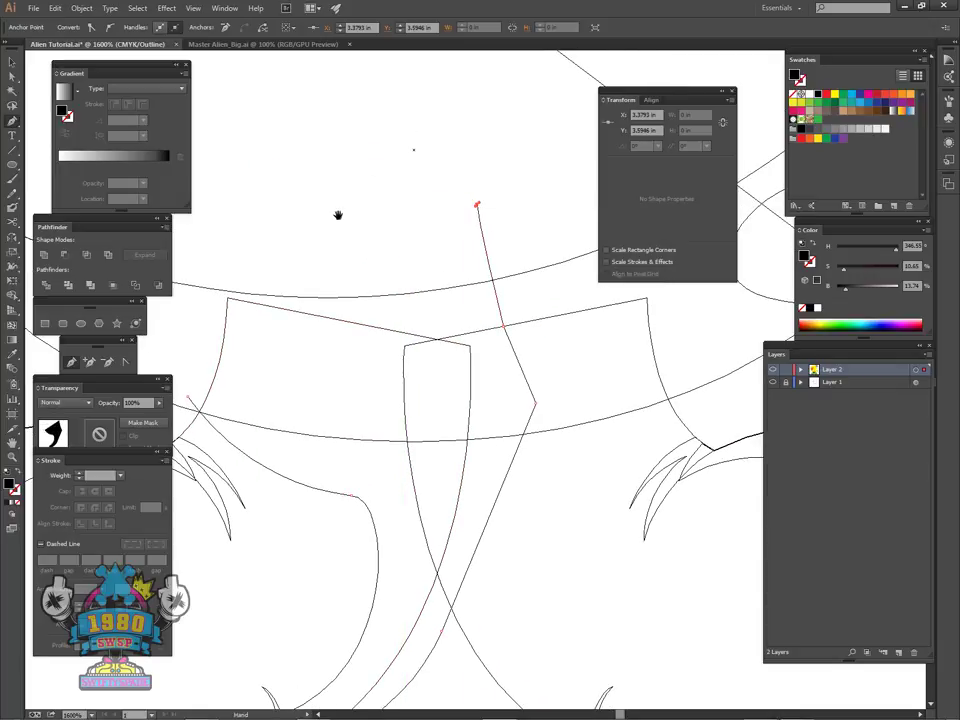
- Close the shadow path around the top of the reflected leg, back to its starting point at the hip
{"action": "left_click_drag", "start_coordinate": [336, 214], "coordinate": [480, 214]}
{"action": "left_click", "coordinate": [401, 174]}
{"action": "left_click", "coordinate": [320, 224]}
{"action": "left_click", "coordinate": [293, 314]}
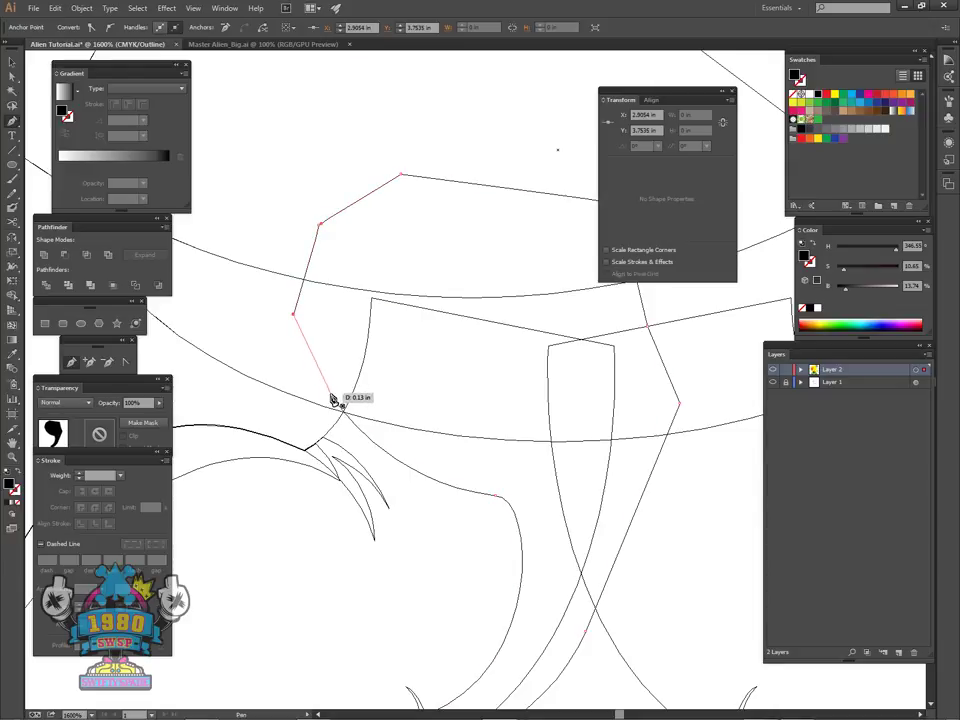
{"action": "left_click", "coordinate": [333, 395]}
{"action": "left_click_drag", "start_coordinate": [315, 387], "coordinate": [333, 400]}
- Copy the reflected leg's green outline path and intersect the original outline with the black shadow shape
{"action": "key", "text": "v"}
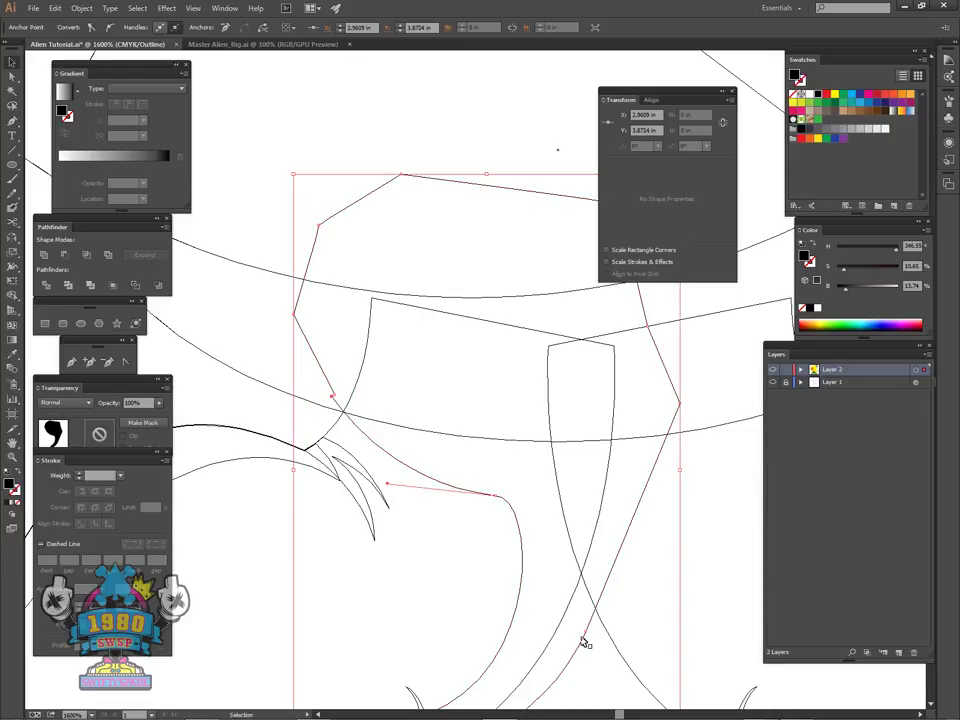
{"action": "left_click", "coordinate": [586, 647]}
{"action": "left_click_drag", "start_coordinate": [618, 539], "coordinate": [604, 452]}
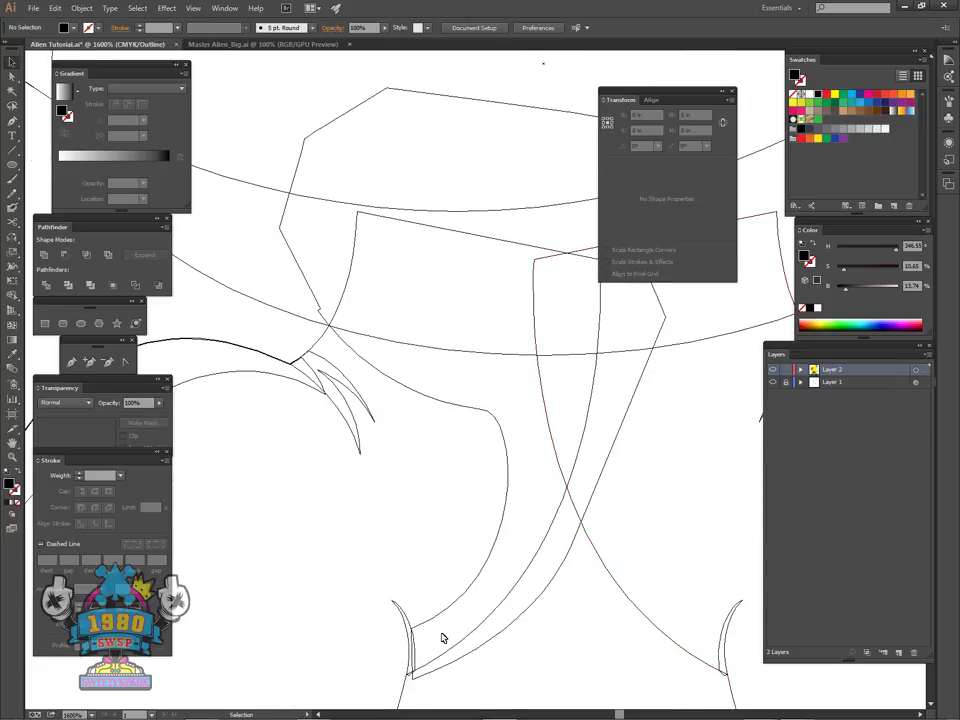
{"action": "scroll", "coordinate": [476, 551], "scroll_direction": "down", "scroll_amount": 5}
{"action": "scroll", "coordinate": [476, 551], "scroll_direction": "left", "scroll_amount": 2}
{"action": "left_click", "coordinate": [459, 589]}
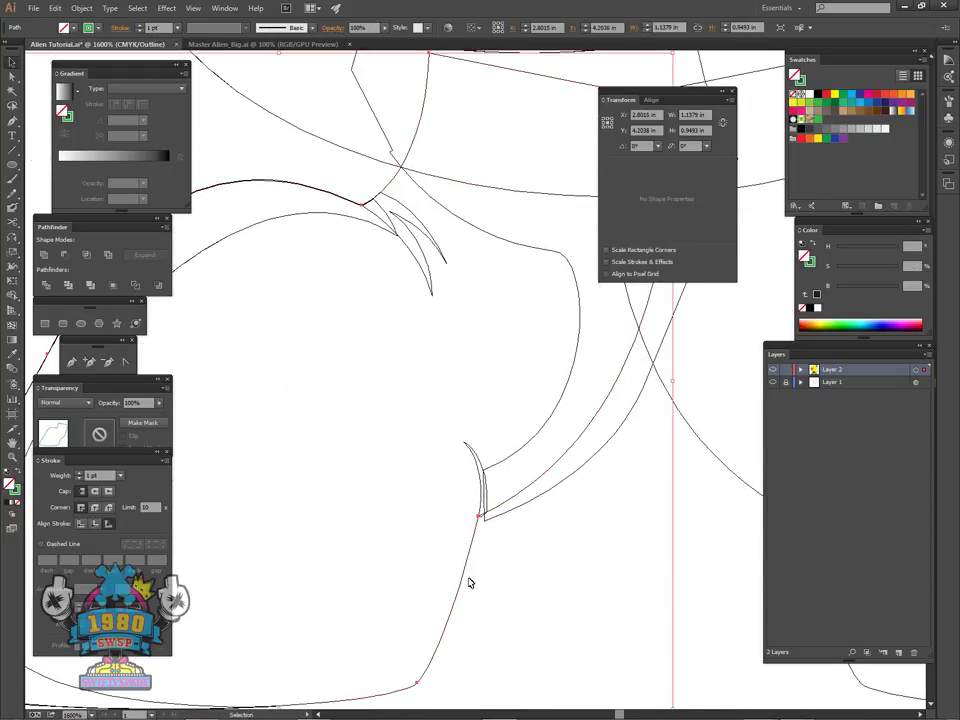
{"action": "key", "text": "a"}
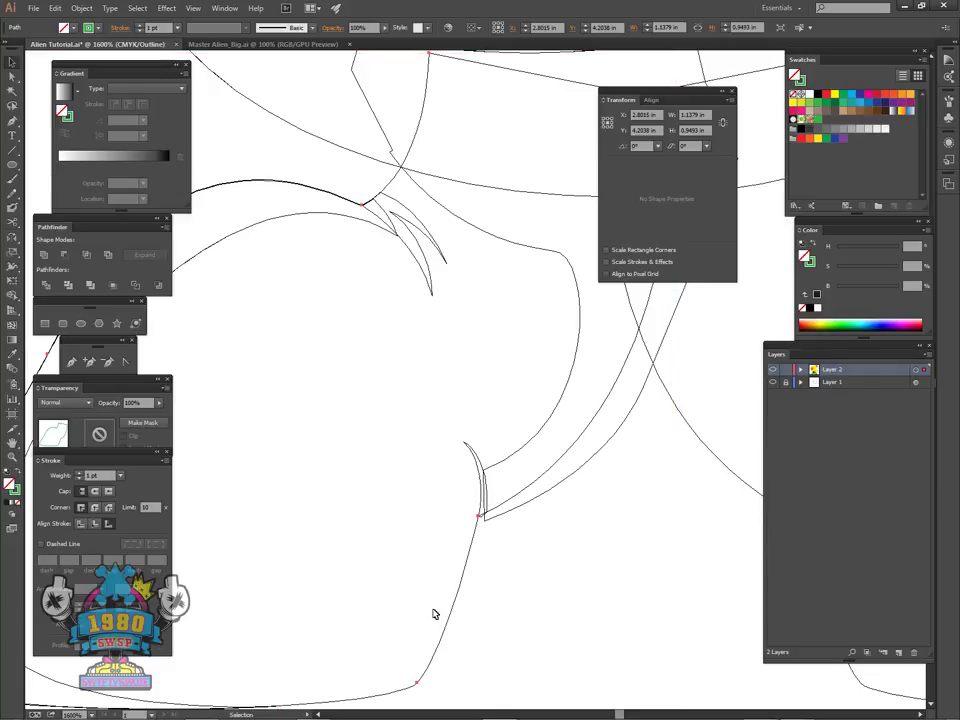
{"action": "scroll", "coordinate": [575, 494], "scroll_direction": "up", "scroll_amount": 3}
{"action": "scroll", "coordinate": [575, 494], "scroll_direction": "right", "scroll_amount": 3}
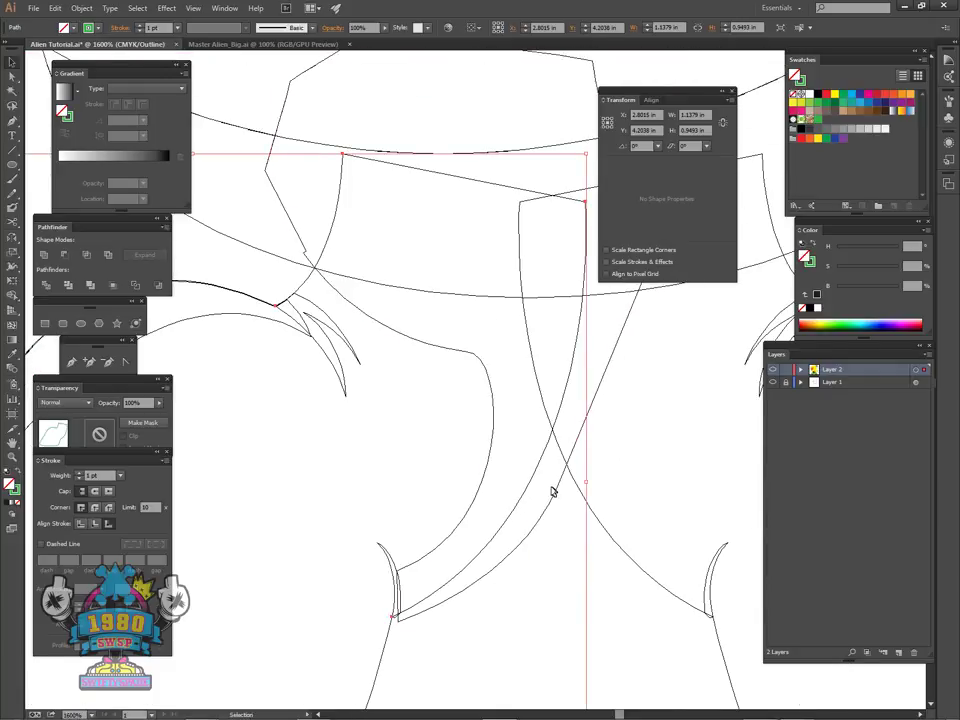
{"action": "left_click", "coordinate": [531, 538]}
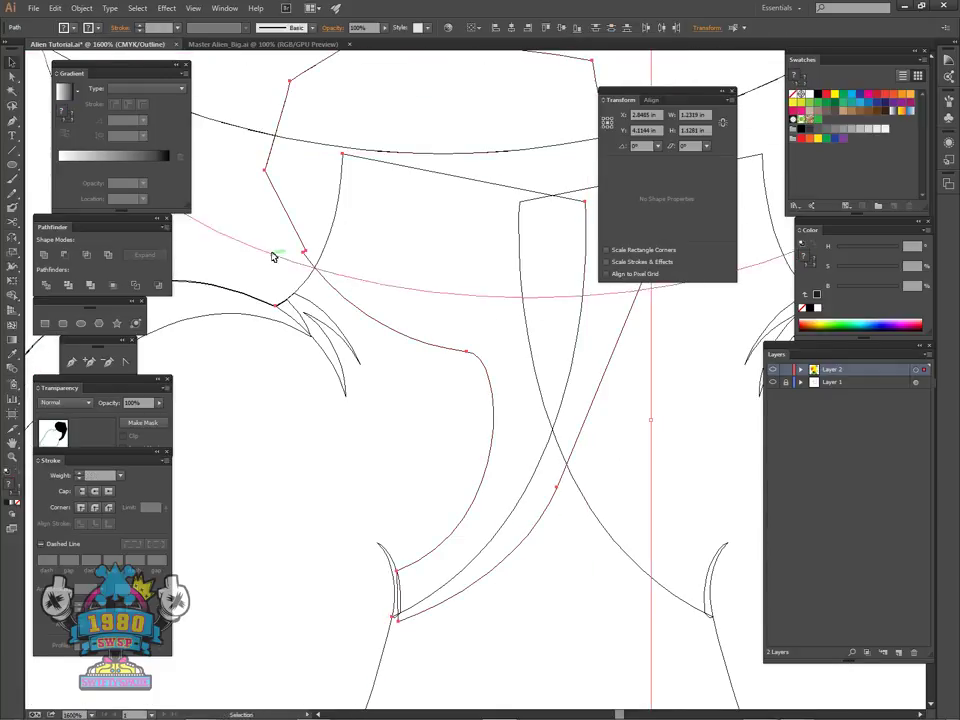
{"action": "left_click", "coordinate": [86, 256]}
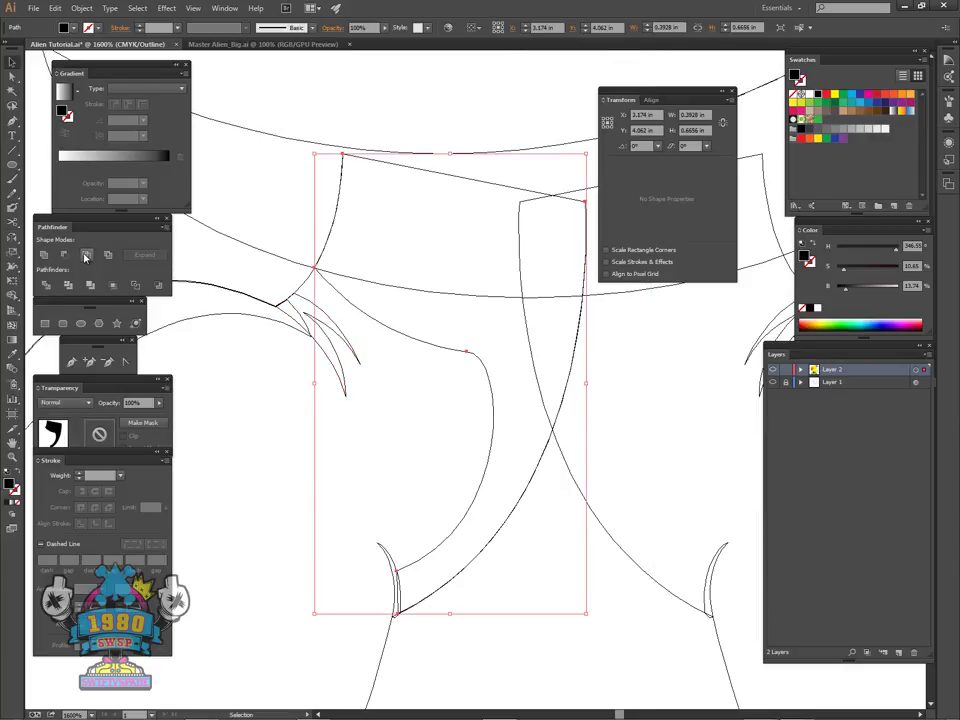
- Return to preview view and paste the copied green leg outline in front of the trimmed shadow
{"action": "key", "text": "ctrl+y"}
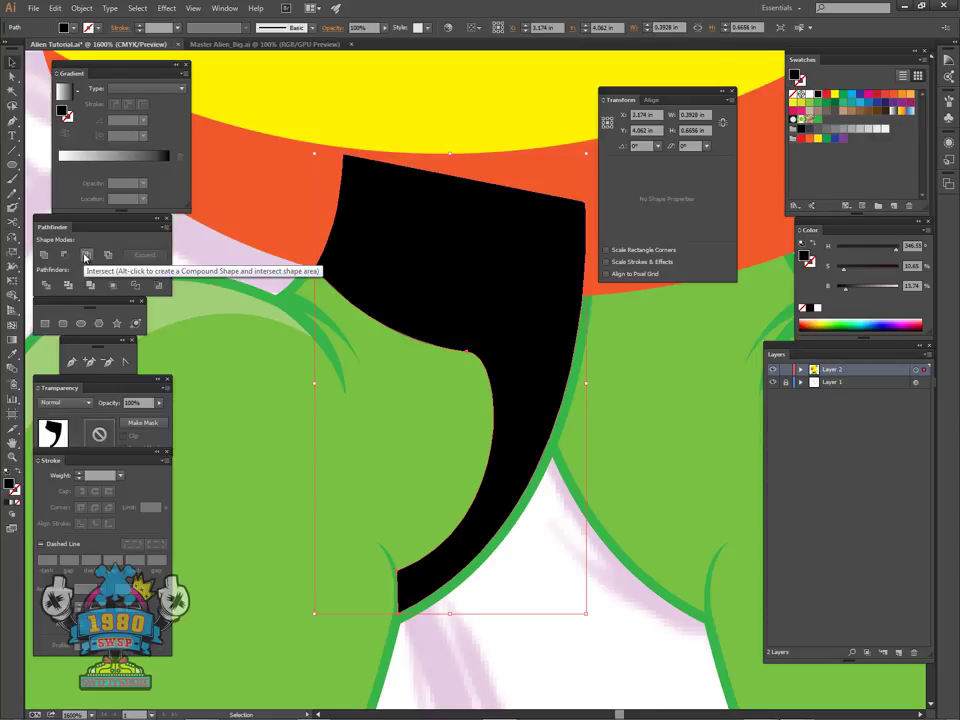
{"action": "key", "text": "ctrl+shift+b"}
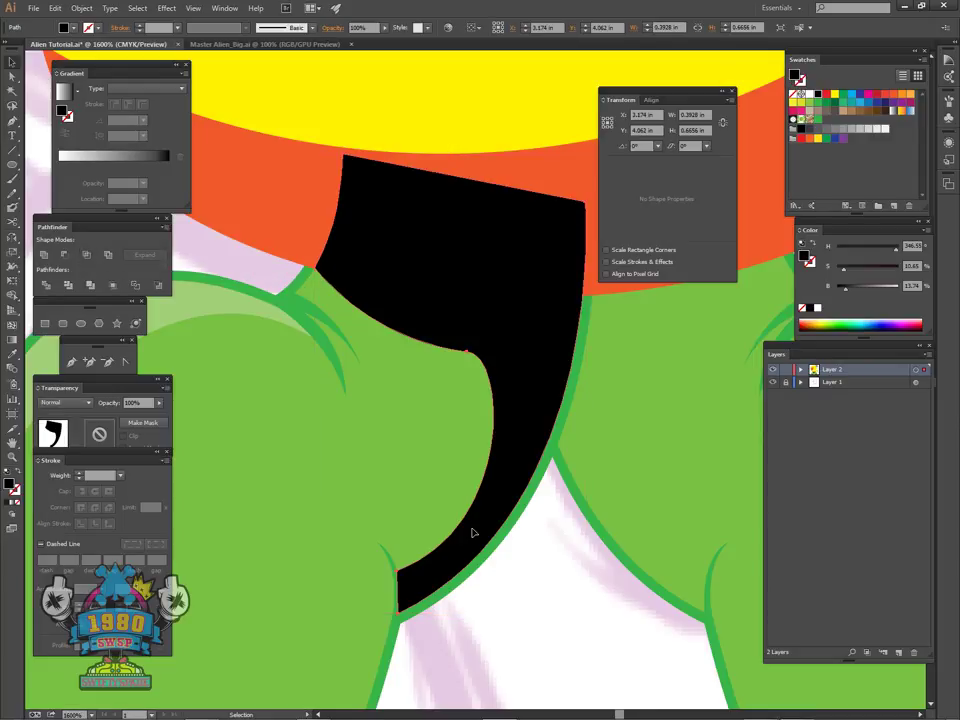
{"action": "key", "text": "ctrl+f"}
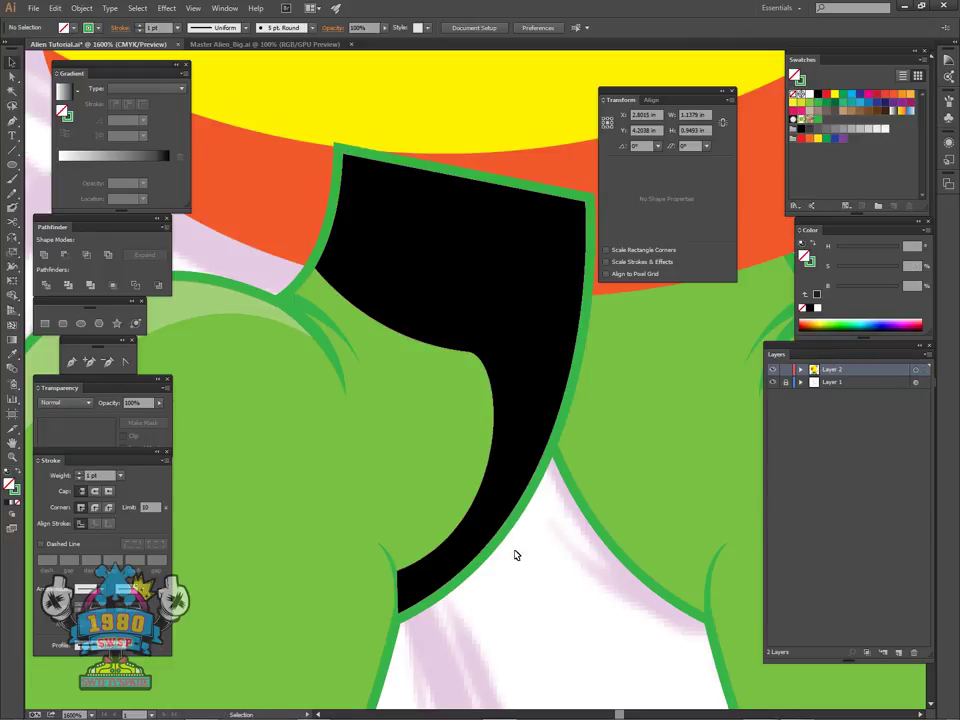
- Set the opacity of the black shadow on the reflected leg to 30%
{"action": "left_click", "coordinate": [510, 411]}
{"action": "left_click", "coordinate": [376, 27]}
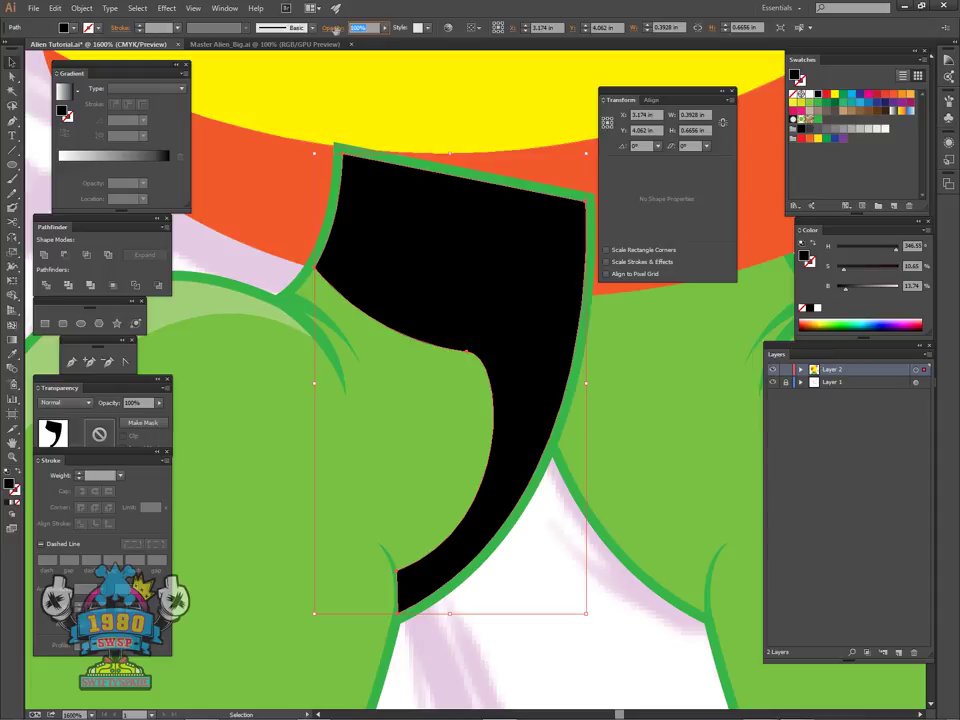
{"action": "type", "text": "30"}
{"action": "key", "text": "Return"}
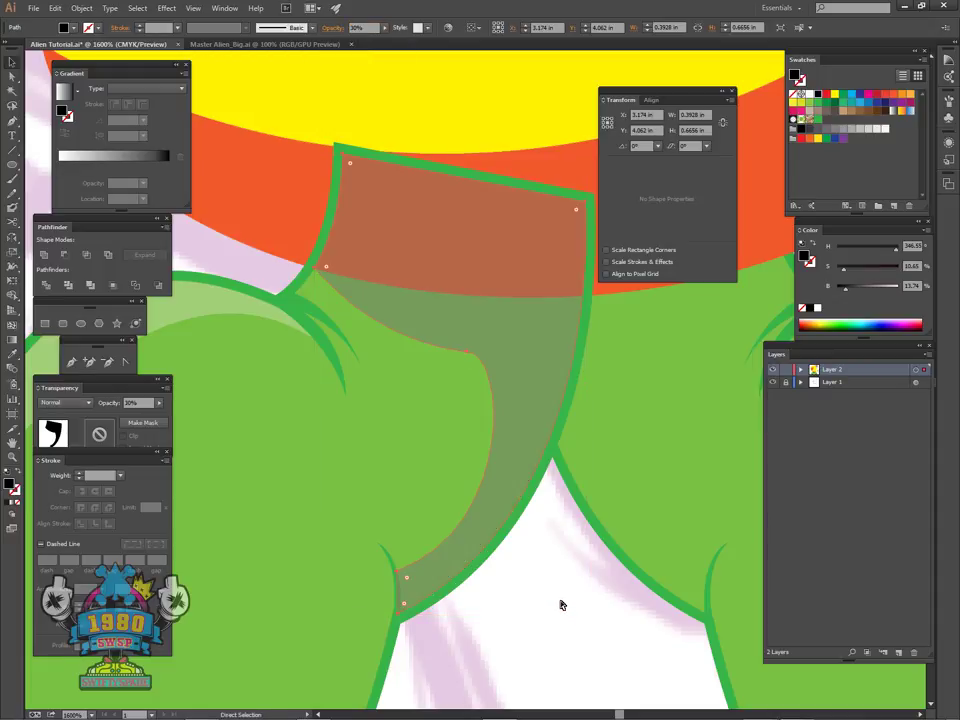
- Select all parts of the left green leg and arrange them behind the orange body shape
{"action": "key", "text": "ctrl+minus"}
{"action": "key", "text": "ctrl+minus"}
{"action": "left_click", "coordinate": [498, 556]}
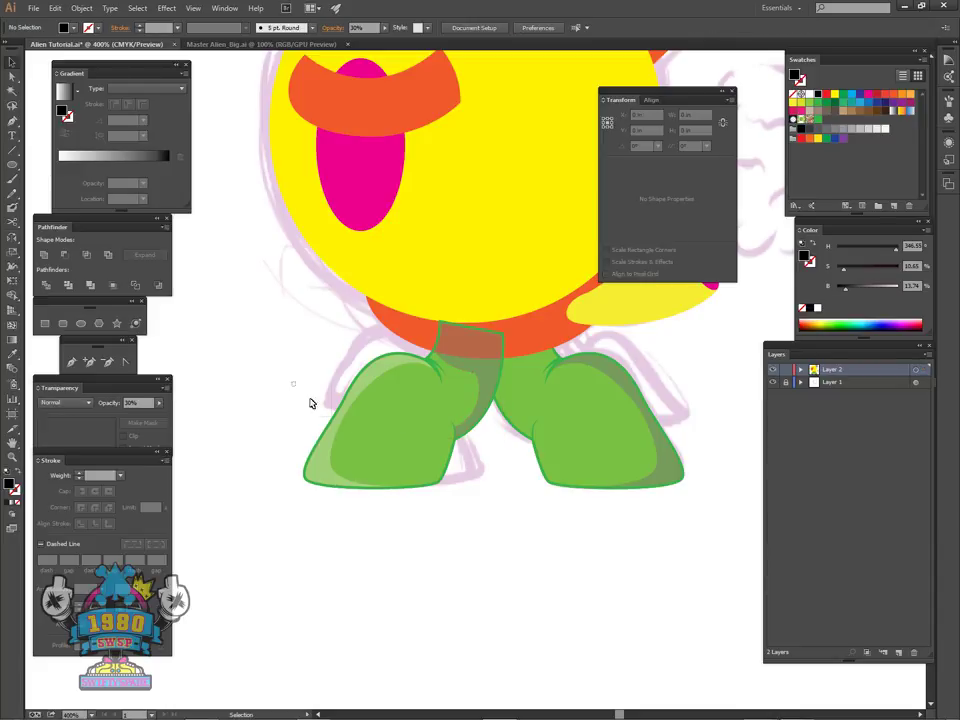
{"action": "left_click_drag", "start_coordinate": [292, 382], "coordinate": [474, 520]}
{"action": "key", "text": "a"}
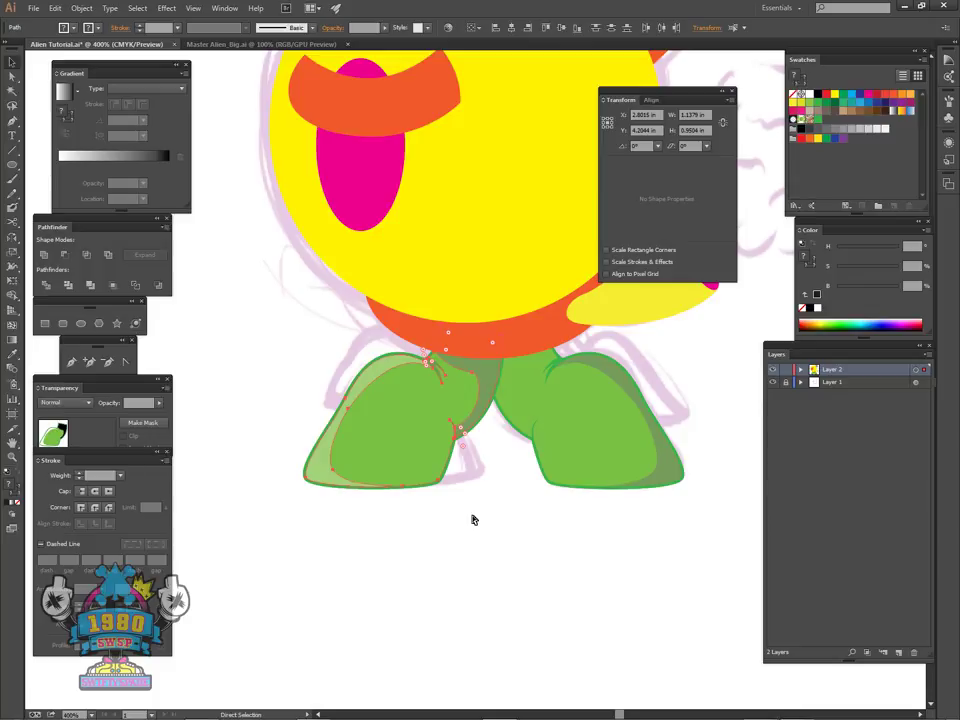
{"action": "key", "text": "v"}
{"action": "left_click", "coordinate": [577, 515]}
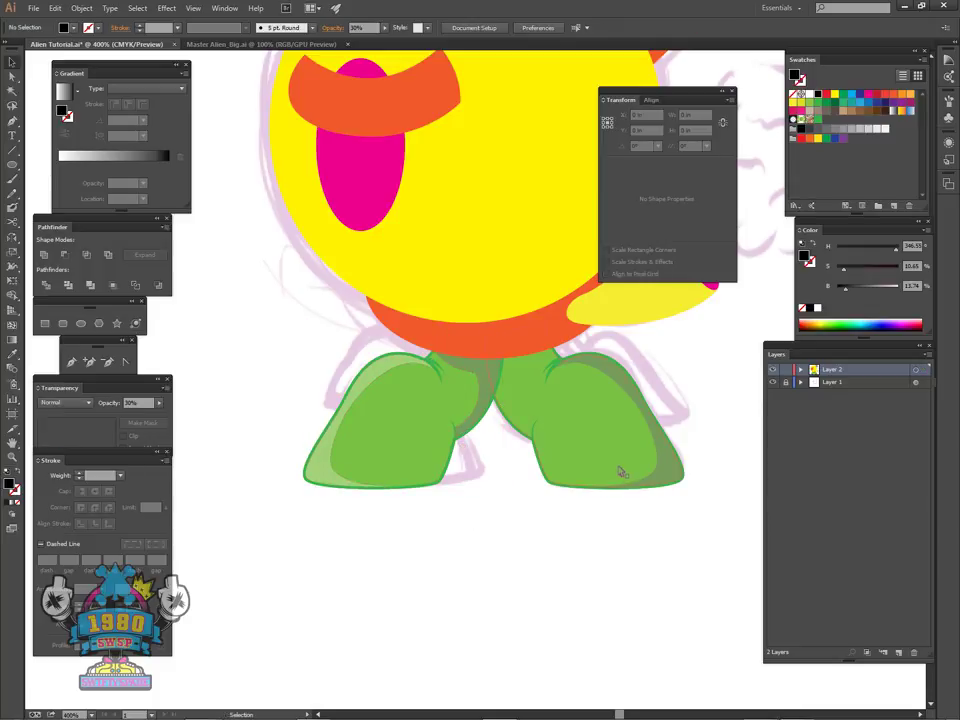
{"action": "scroll", "coordinate": [590, 485], "scroll_direction": "down", "scroll_amount": 3}
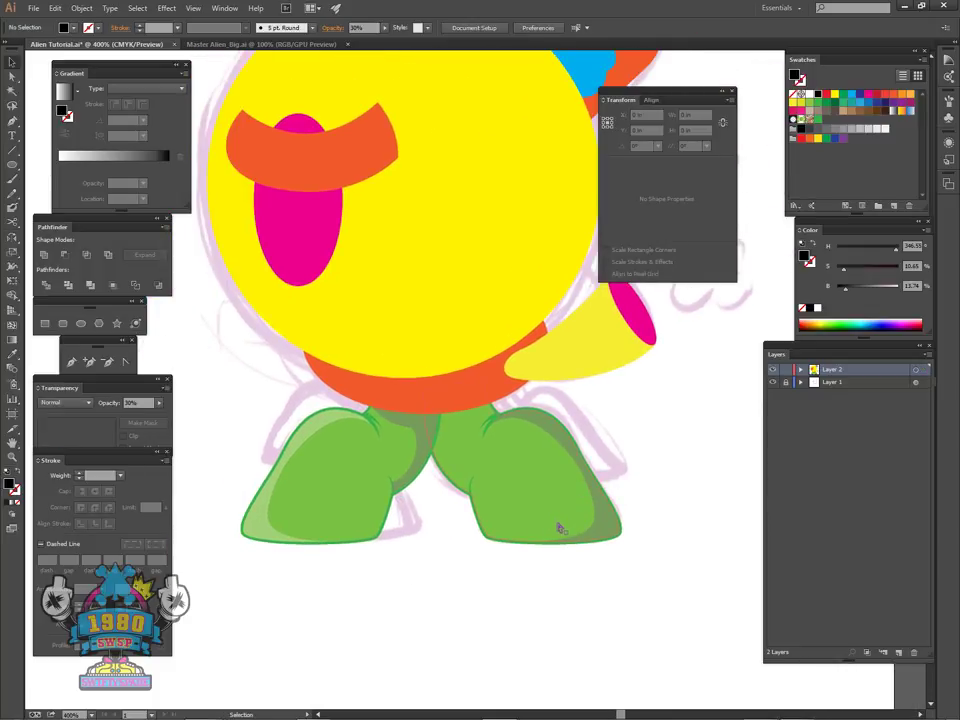
{"action": "scroll", "coordinate": [560, 527], "scroll_direction": "up", "scroll_amount": 5}
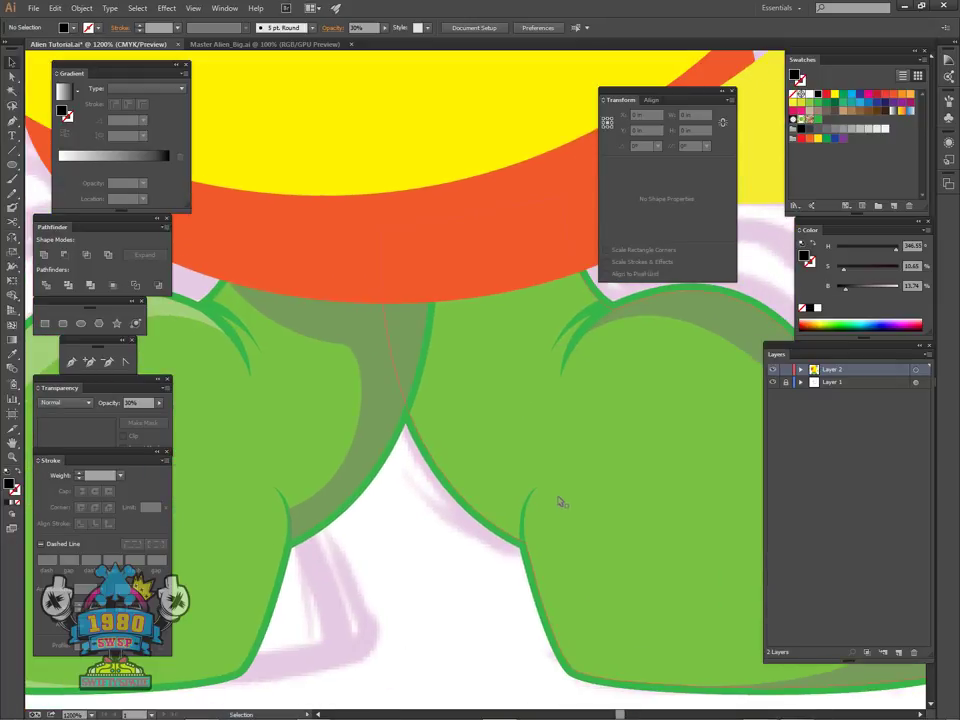
{"action": "key", "text": "p"}
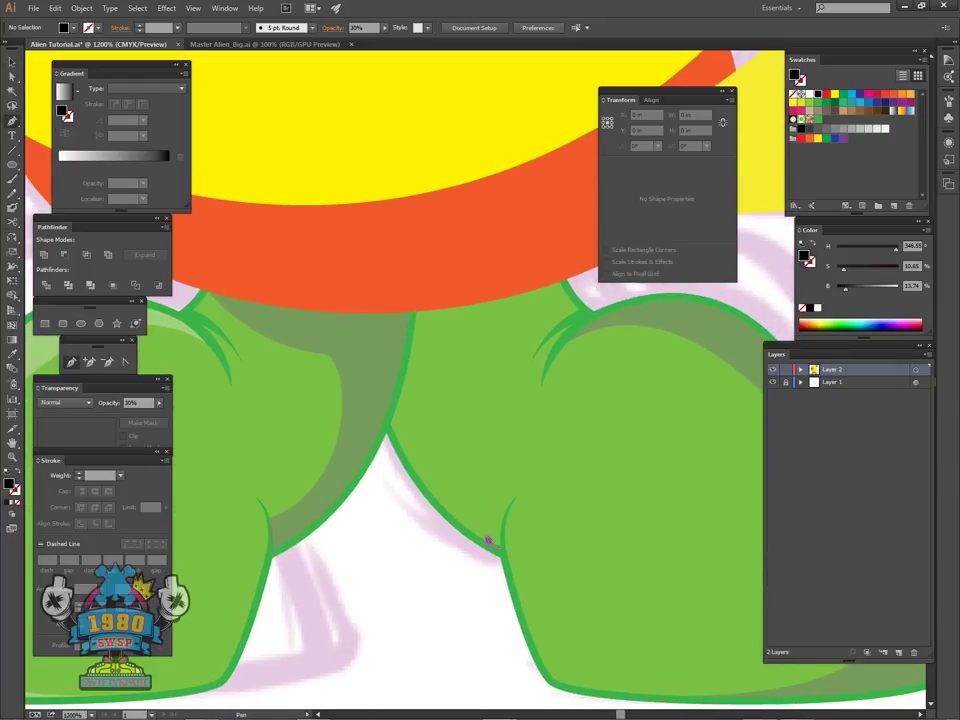
{"action": "left_click_drag", "start_coordinate": [559, 581], "coordinate": [520, 486]}
{"action": "left_click", "coordinate": [545, 612]}
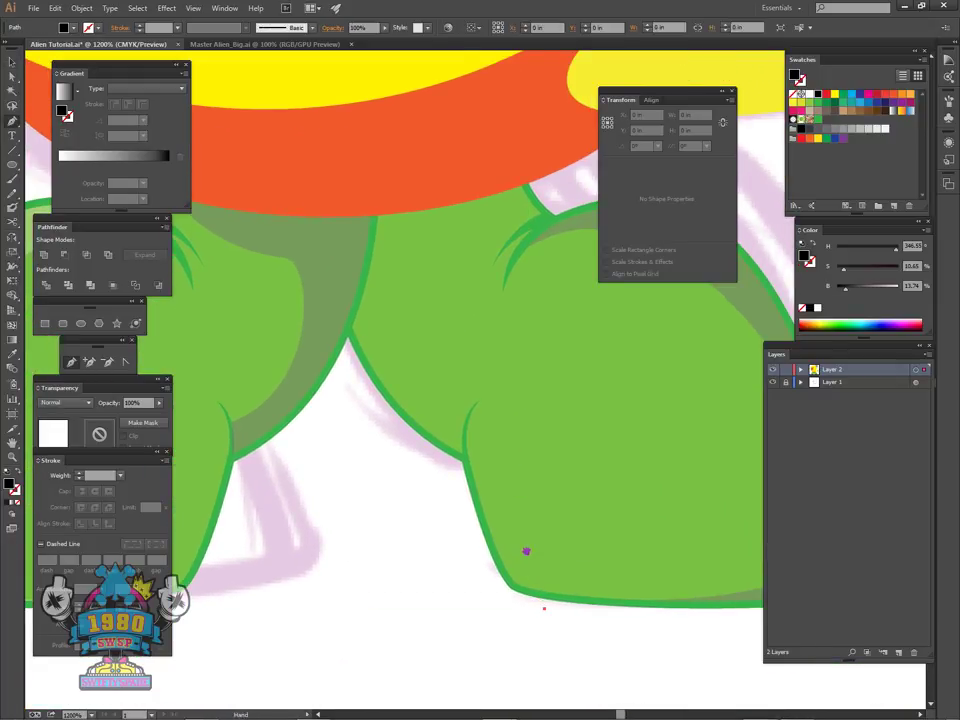
{"action": "scroll", "coordinate": [527, 553], "scroll_direction": "up", "scroll_amount": 1}
{"action": "left_click_drag", "start_coordinate": [490, 557], "coordinate": [475, 523]}
{"action": "key", "text": "ctrl+z"}
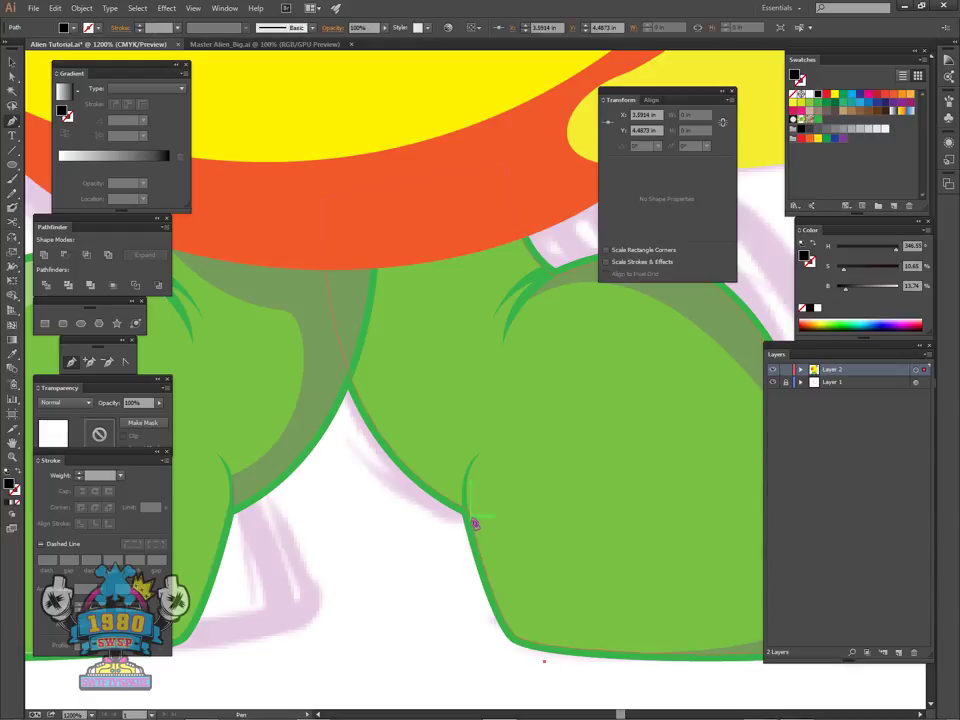
{"action": "key", "text": "ctrl+z"}
- Draw a closed Pen shape over the inner bottom corner of the right leg, curving from the sole up to the knee crease
{"action": "left_click_drag", "start_coordinate": [585, 626], "coordinate": [542, 544]}
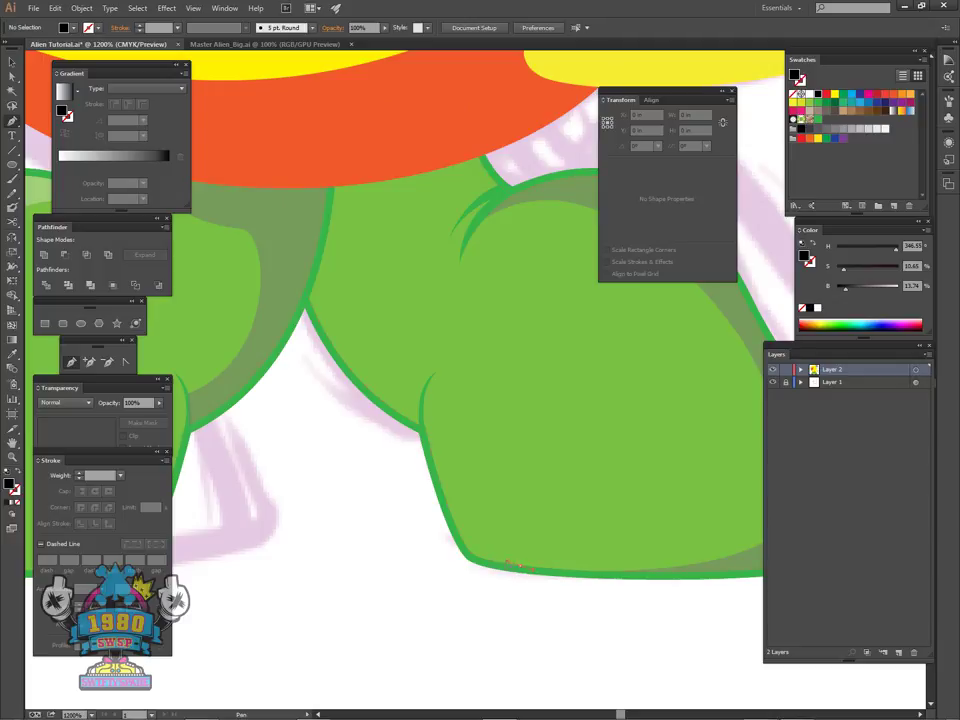
{"action": "left_click_drag", "start_coordinate": [502, 561], "coordinate": [512, 572]}
{"action": "left_click_drag", "start_coordinate": [446, 478], "coordinate": [444, 461]}
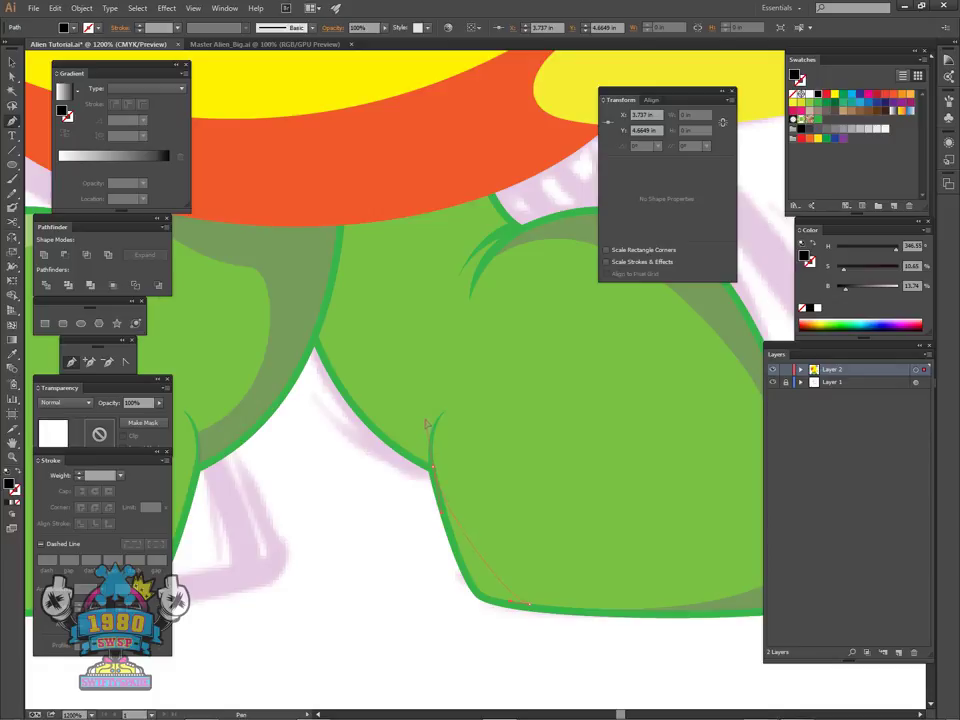
{"action": "left_click", "coordinate": [432, 467]}
{"action": "left_click", "coordinate": [408, 537]}
{"action": "left_click", "coordinate": [428, 617]}
{"action": "left_click", "coordinate": [495, 640]}
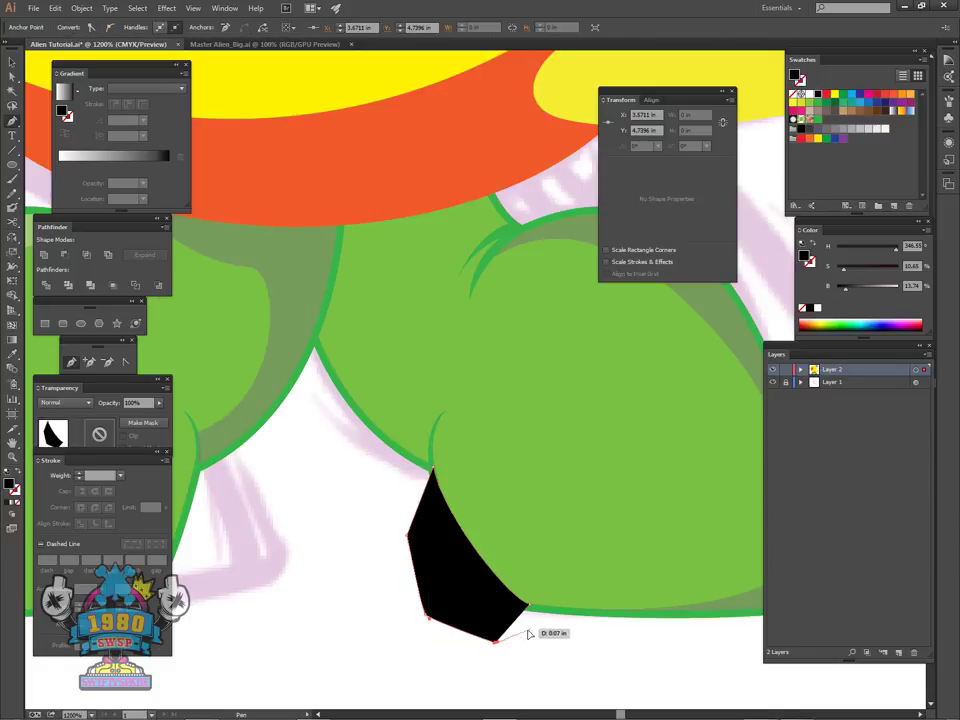
{"action": "left_click", "coordinate": [528, 630]}
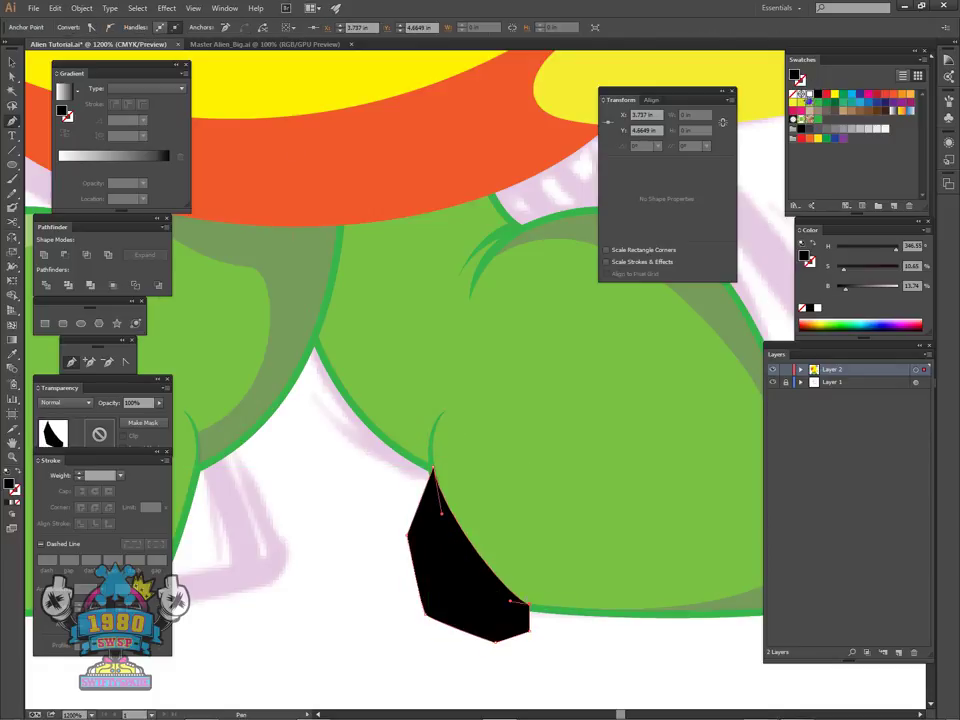
- Fill the new corner shape on the right leg with white and deselect it
{"action": "left_click", "coordinate": [810, 94]}
{"action": "left_click_drag", "start_coordinate": [612, 484], "coordinate": [603, 397]}
{"action": "key", "text": "v"}
{"action": "left_click", "coordinate": [572, 551]}
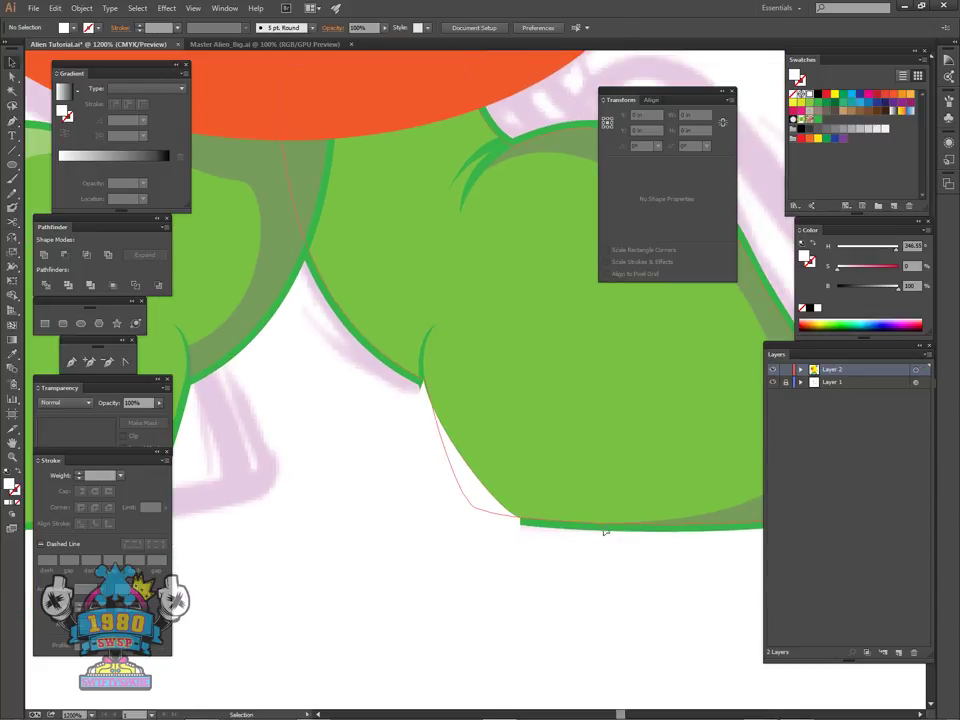
- Copy the right leg's green outline, intersect the original with the white corner shape, and paste the copy in front
{"action": "key", "text": "a"}
{"action": "left_click", "coordinate": [604, 532]}
{"action": "key", "text": "v"}
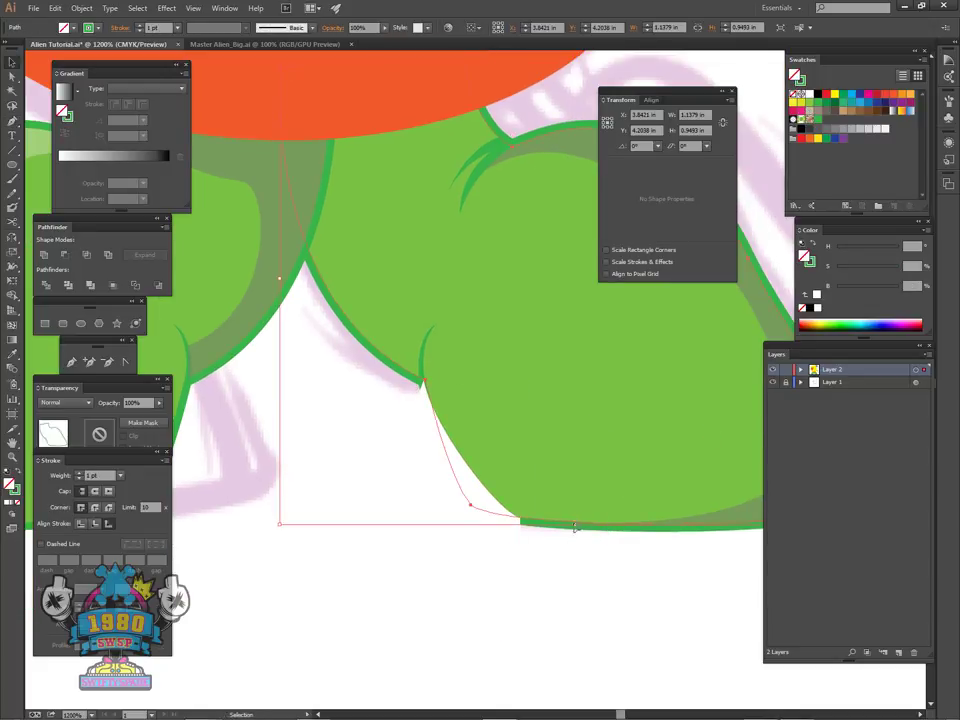
{"action": "left_click_drag", "start_coordinate": [483, 592], "coordinate": [502, 467]}
{"action": "left_click", "coordinate": [458, 601]}
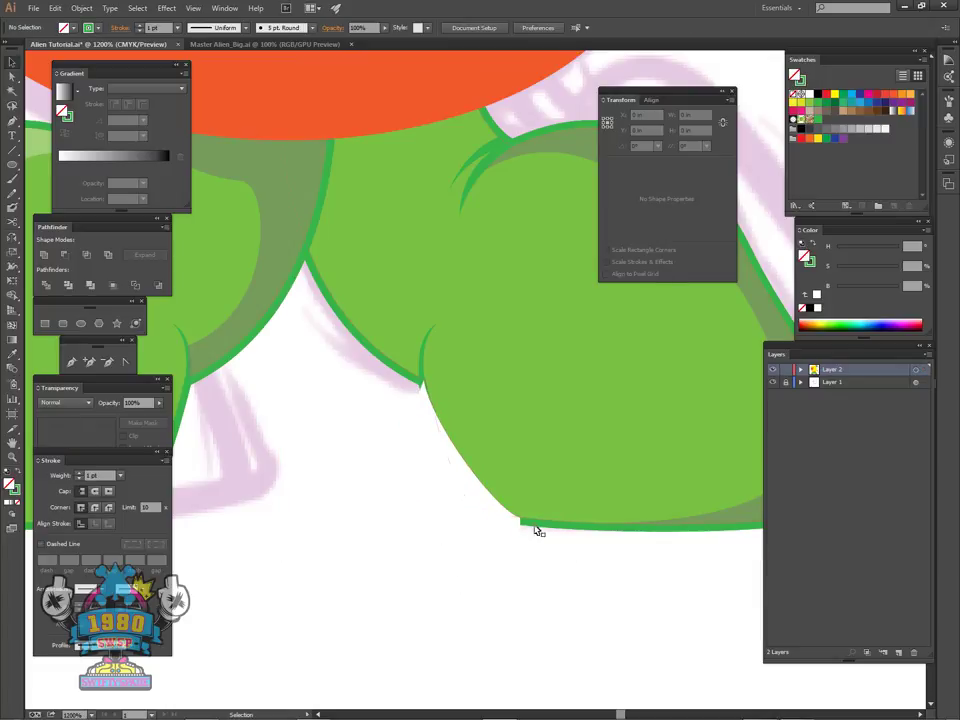
{"action": "left_click", "coordinate": [481, 507]}
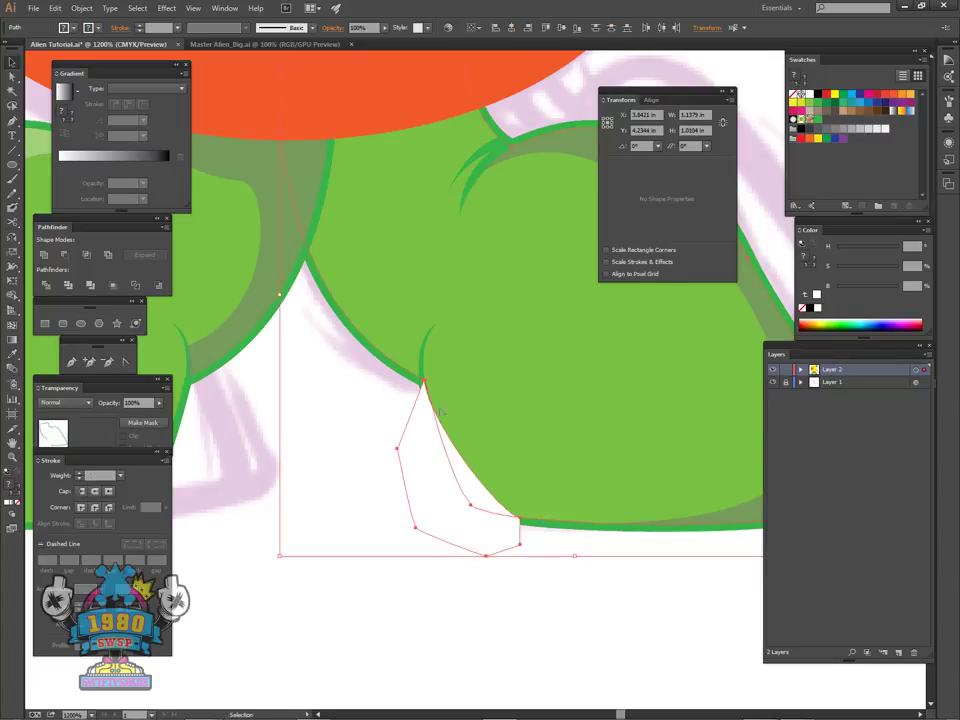
{"action": "left_click", "coordinate": [87, 257]}
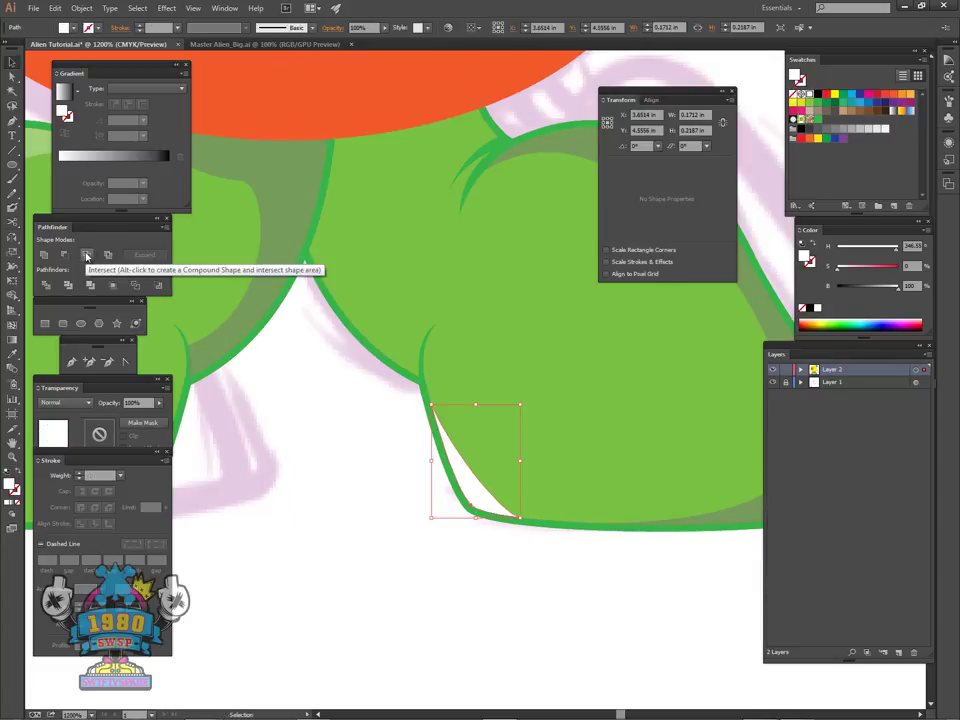
{"action": "key", "text": "ctrl+f"}
{"action": "left_click", "coordinate": [516, 567]}
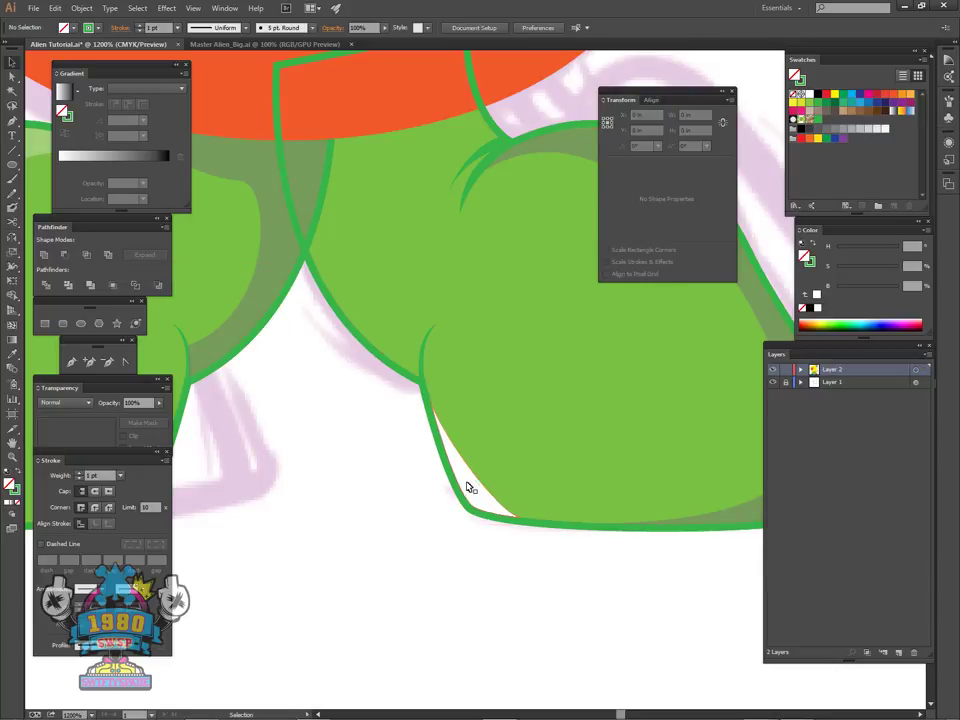
- Set the opacity of the white corner highlight on the right leg to 30%
{"action": "left_click", "coordinate": [470, 486]}
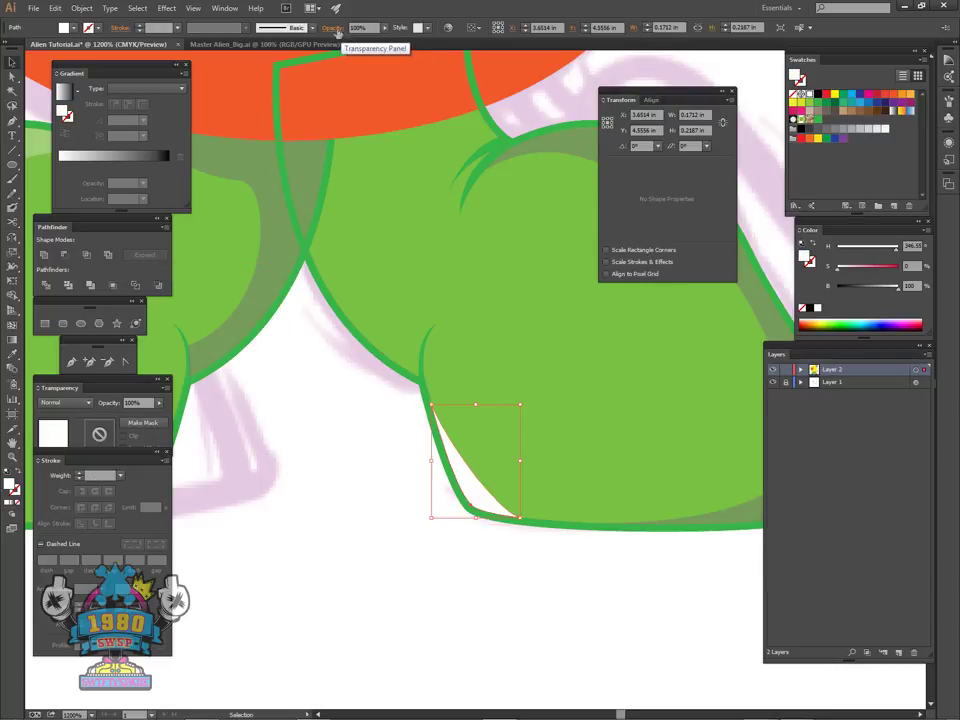
{"action": "left_click", "coordinate": [343, 32]}
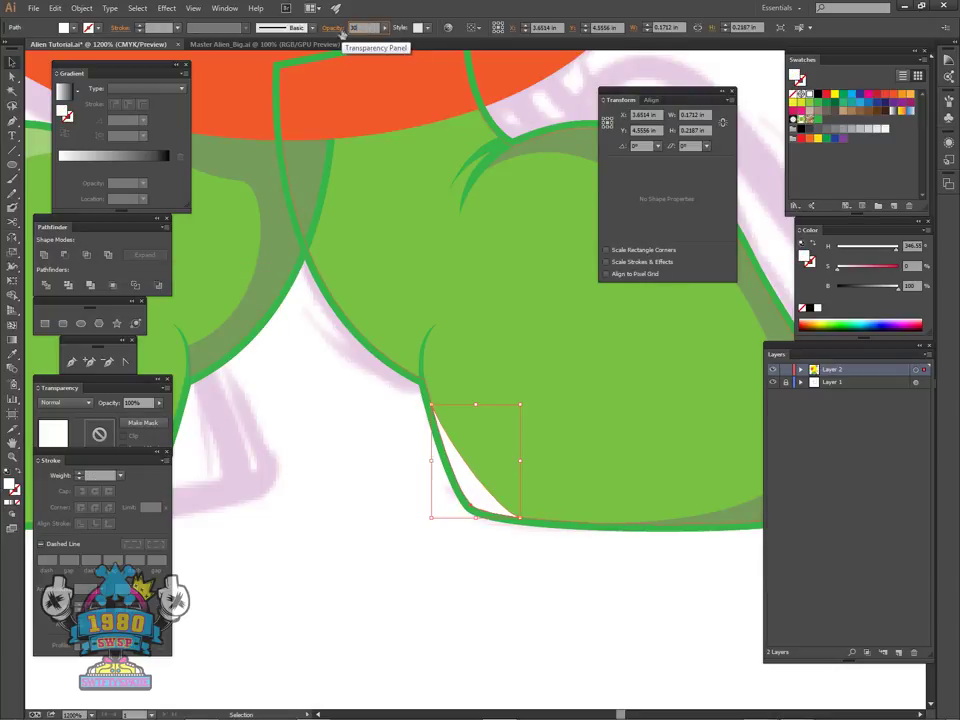
{"action": "type", "text": "30"}
{"action": "key", "text": "Return"}
{"action": "left_click", "coordinate": [588, 573]}
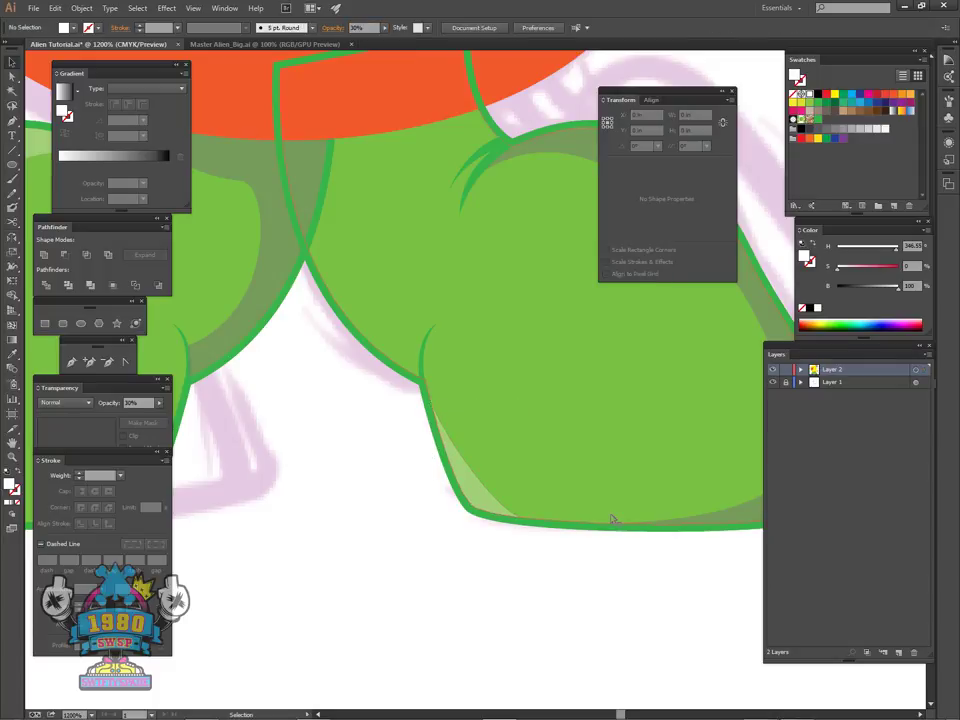
- Select all parts of the right green leg and arrange them behind the orange body shape
{"action": "key", "text": "space"}
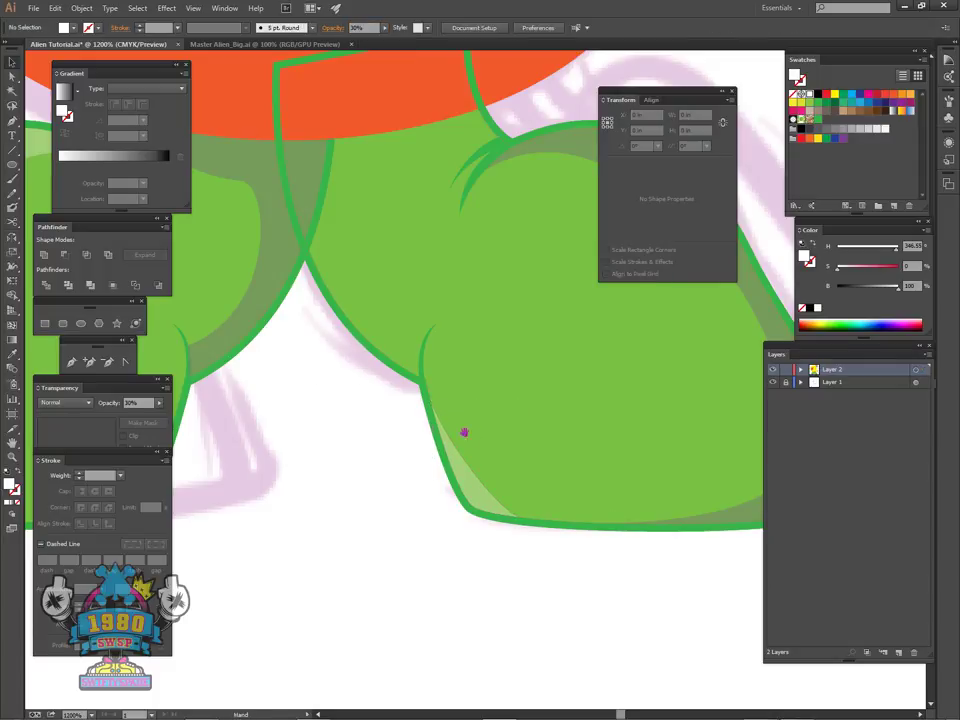
{"action": "key", "text": "ctrl+minus"}
{"action": "key", "text": "ctrl+minus"}
{"action": "key", "text": "space"}
{"action": "left_click_drag", "start_coordinate": [652, 489], "coordinate": [370, 293]}
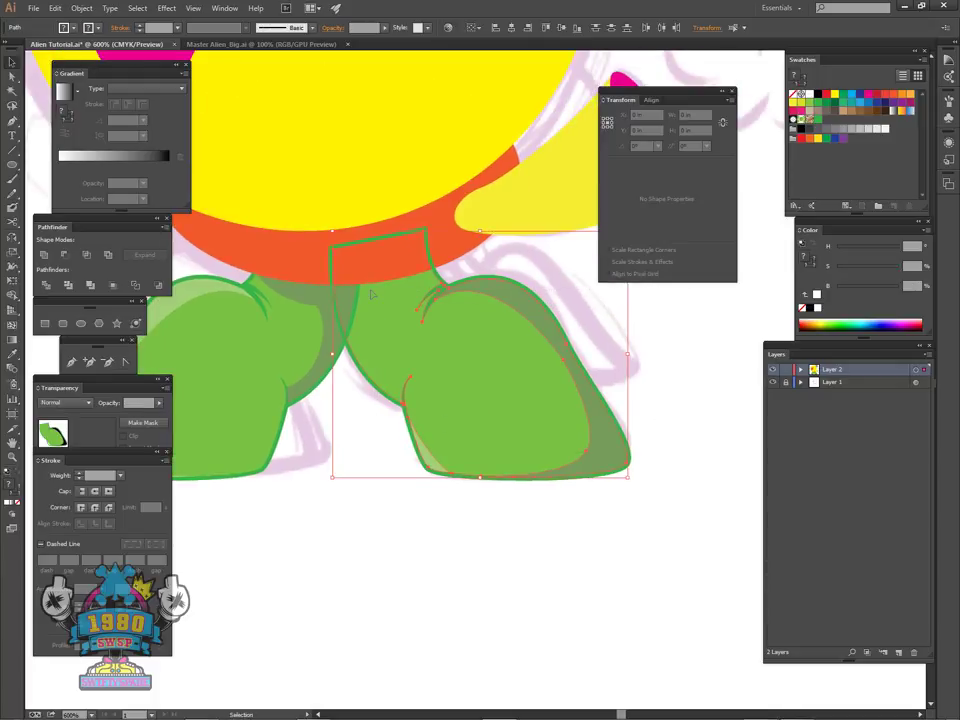
{"action": "left_click", "coordinate": [615, 524]}
- Start a white Pen highlight on the right leg's inner thigh, curving from the knee crease up to the hip
{"action": "left_click_drag", "start_coordinate": [529, 527], "coordinate": [563, 583]}
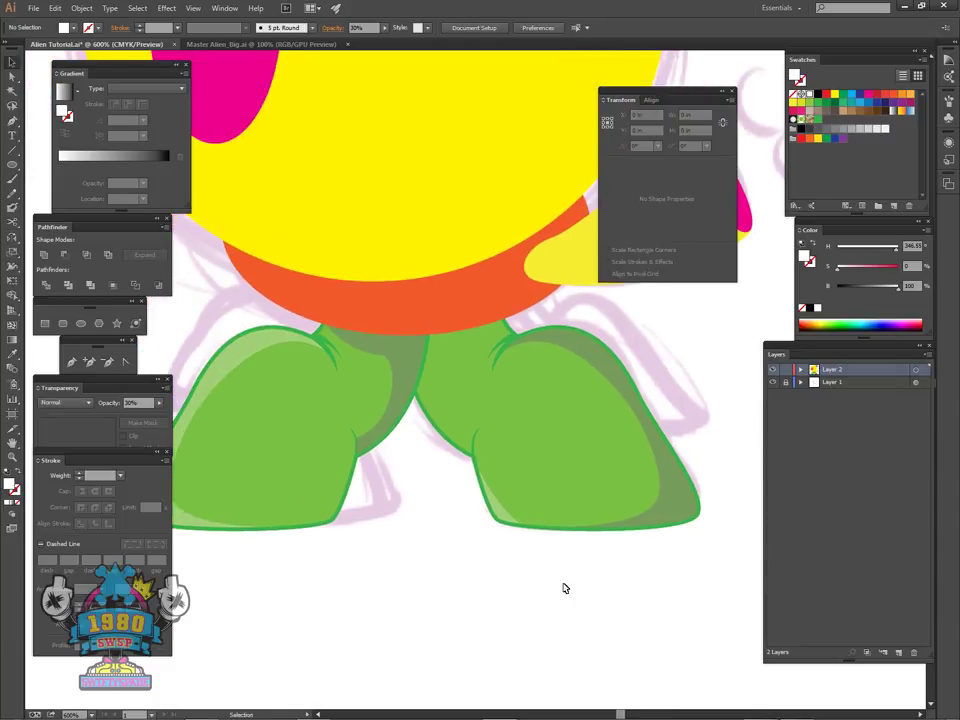
{"action": "key", "text": "ctrl+equal"}
{"action": "key", "text": "ctrl+equal"}
{"action": "left_click_drag", "start_coordinate": [546, 517], "coordinate": [618, 552]}
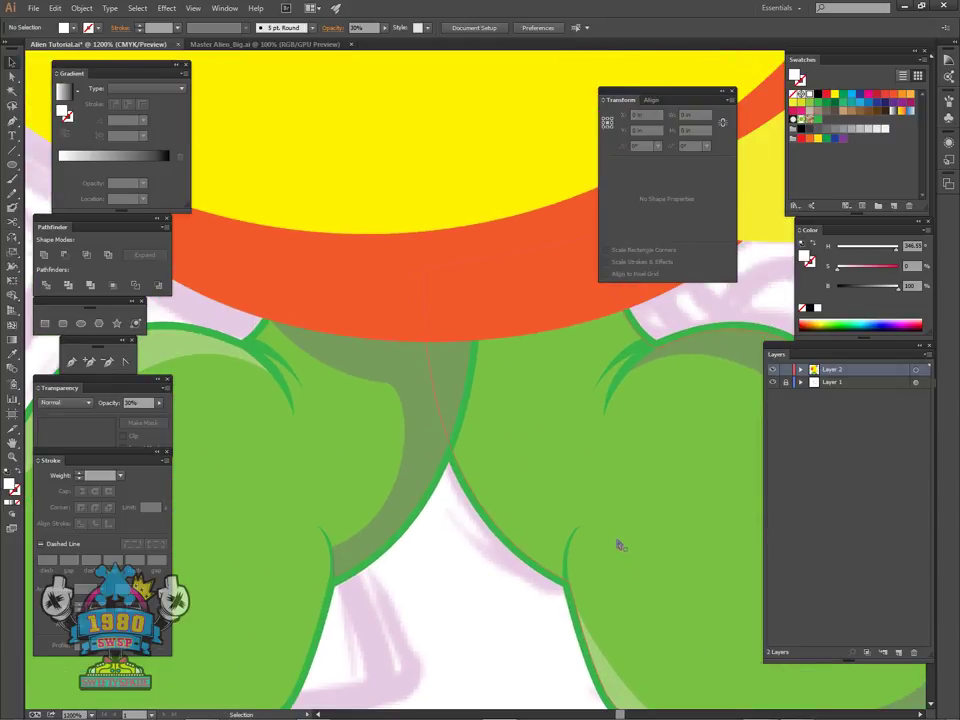
{"action": "key", "text": "ctrl+plus"}
{"action": "key", "text": "p"}
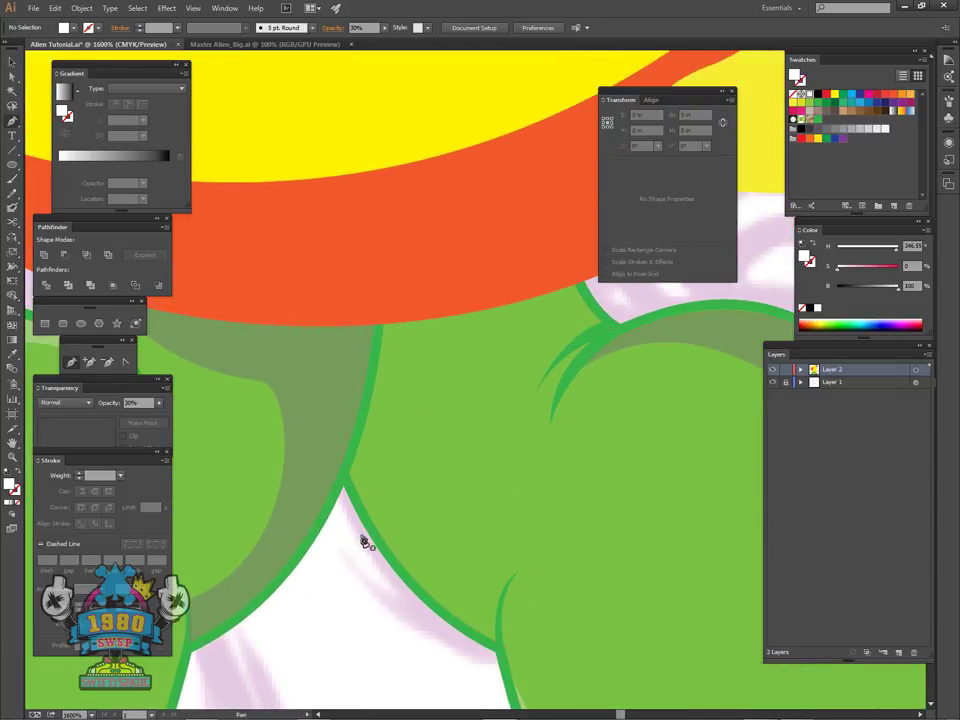
{"action": "left_click_drag", "start_coordinate": [446, 574], "coordinate": [421, 552]}
{"action": "left_click", "coordinate": [465, 628]}
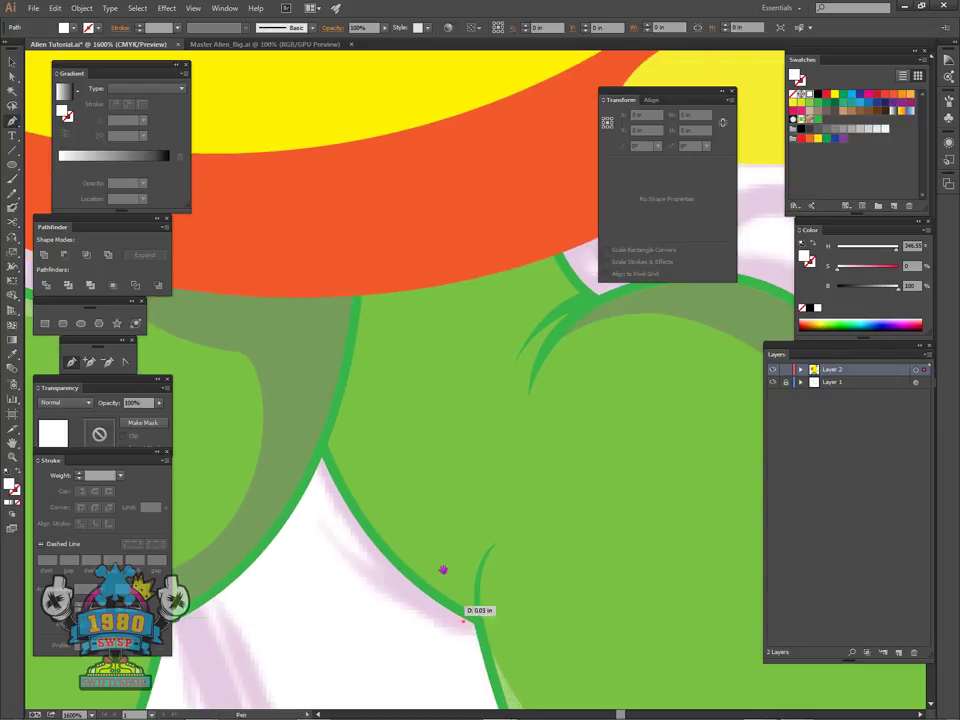
{"action": "scroll", "coordinate": [443, 570], "scroll_direction": "up", "scroll_amount": 1}
{"action": "left_click_drag", "start_coordinate": [372, 458], "coordinate": [407, 375]}
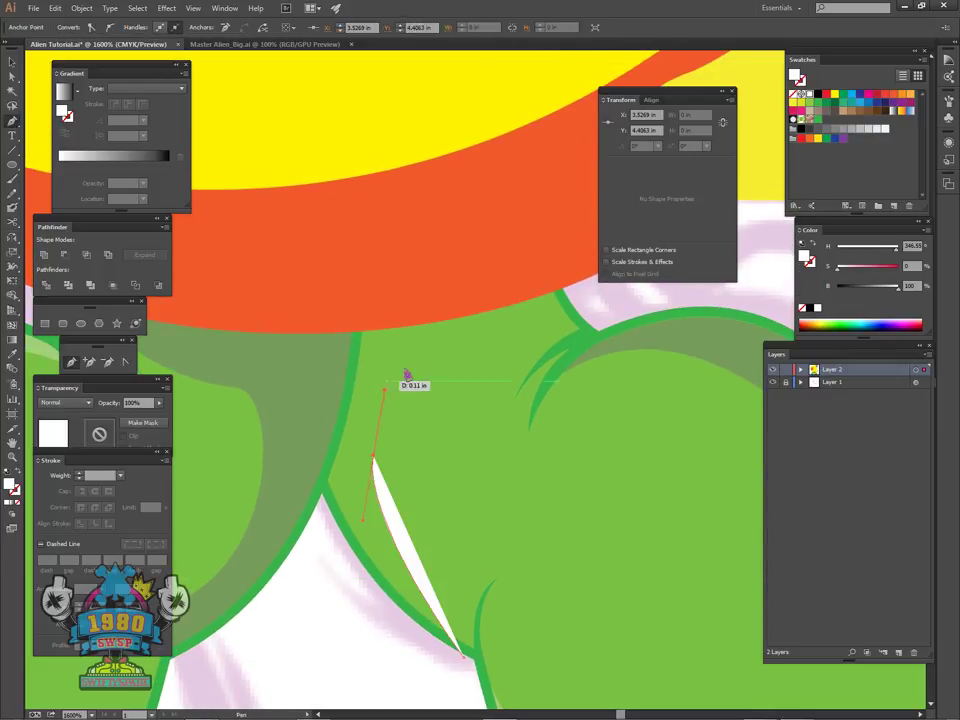
{"action": "left_click", "coordinate": [577, 300]}
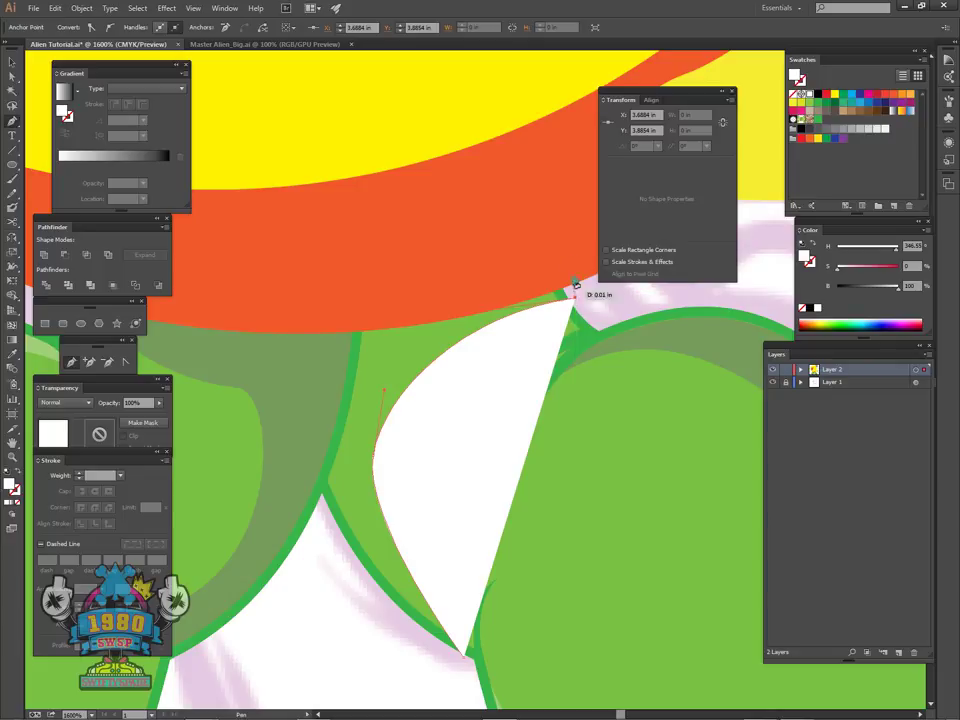
- Switch to outline view and close the highlight path around the outside of the right leg's top, back to the knee
{"action": "key", "text": "ctrl+y"}
{"action": "left_click", "coordinate": [552, 130]}
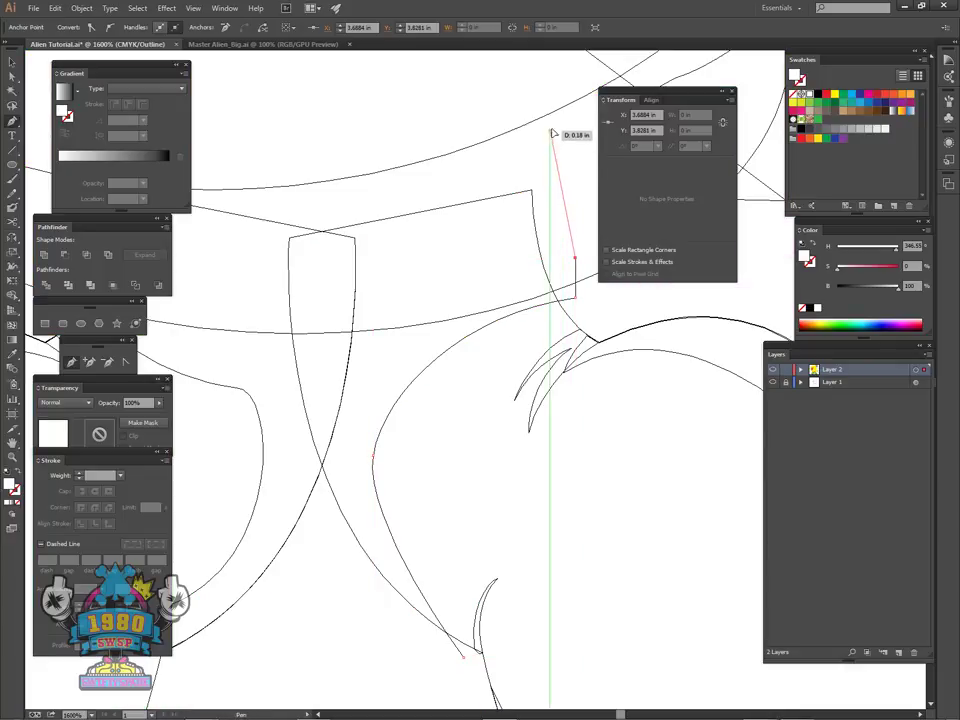
{"action": "left_click", "coordinate": [370, 143]}
{"action": "left_click", "coordinate": [250, 213]}
{"action": "left_click", "coordinate": [226, 408]}
{"action": "left_click", "coordinate": [285, 584]}
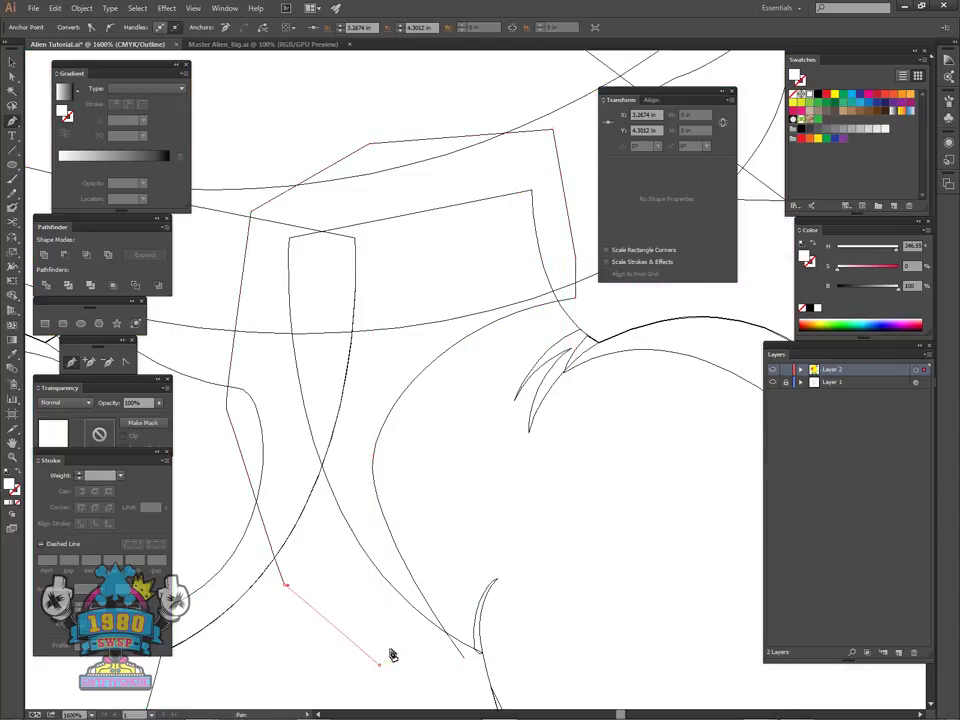
{"action": "left_click", "coordinate": [381, 665]}
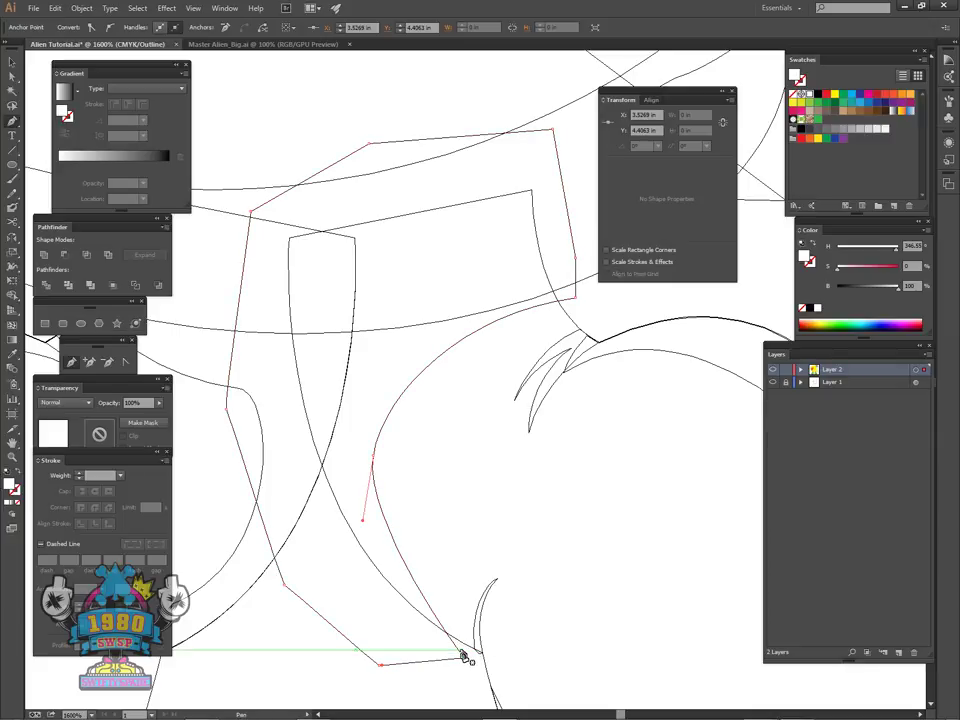
- Intersect the white thigh shape with the right leg's outline and paste the outline copy back in front in preview view
{"action": "key", "text": "v"}
{"action": "left_click_drag", "start_coordinate": [616, 501], "coordinate": [574, 463]}
{"action": "left_click_drag", "start_coordinate": [519, 512], "coordinate": [459, 261]}
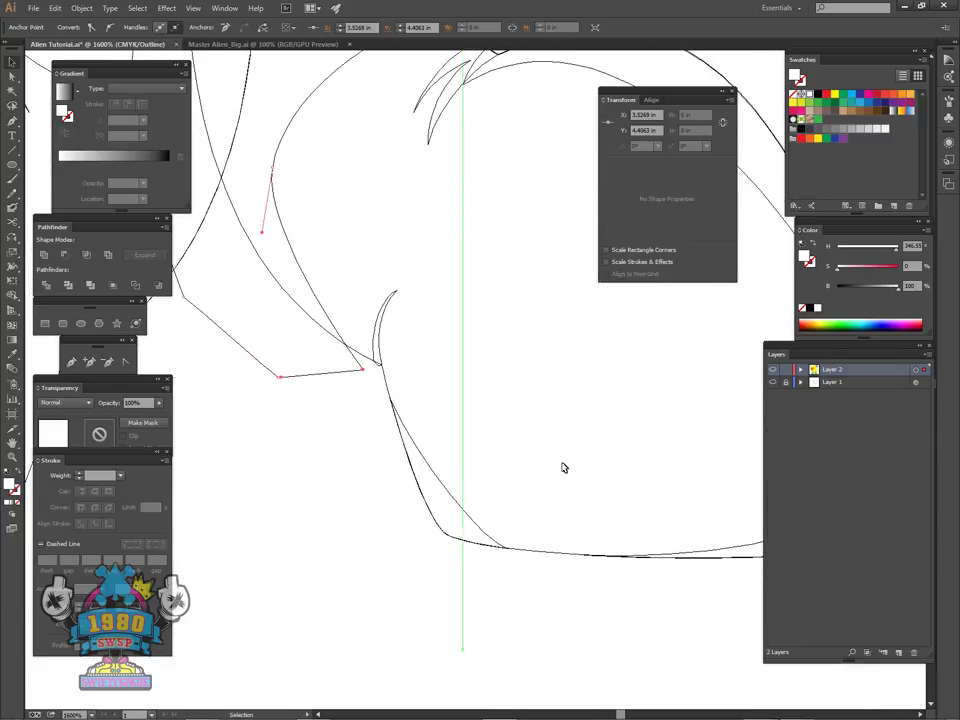
{"action": "left_click", "coordinate": [553, 553]}
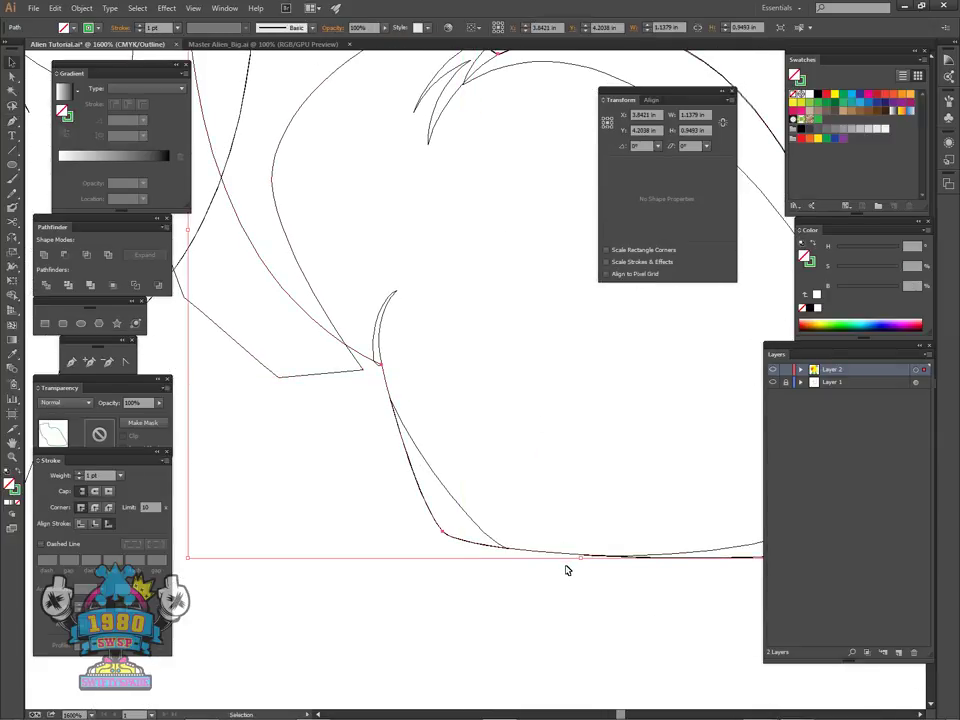
{"action": "key", "text": "a"}
{"action": "key", "text": "v"}
{"action": "left_click", "coordinate": [304, 378], "text": "shift"}
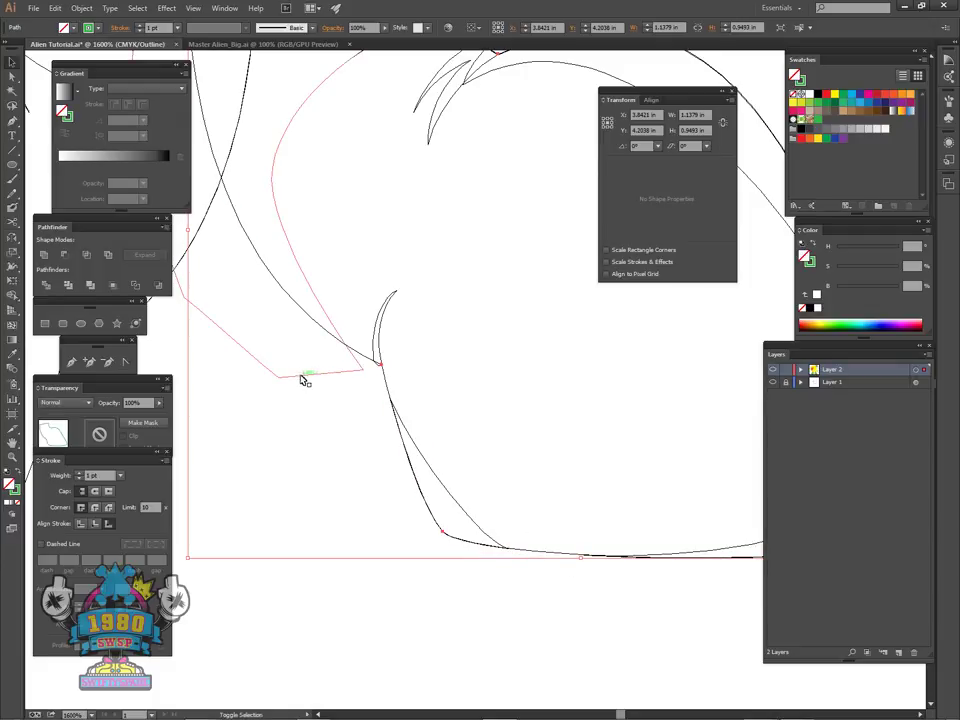
{"action": "left_click", "coordinate": [313, 378], "text": "shift"}
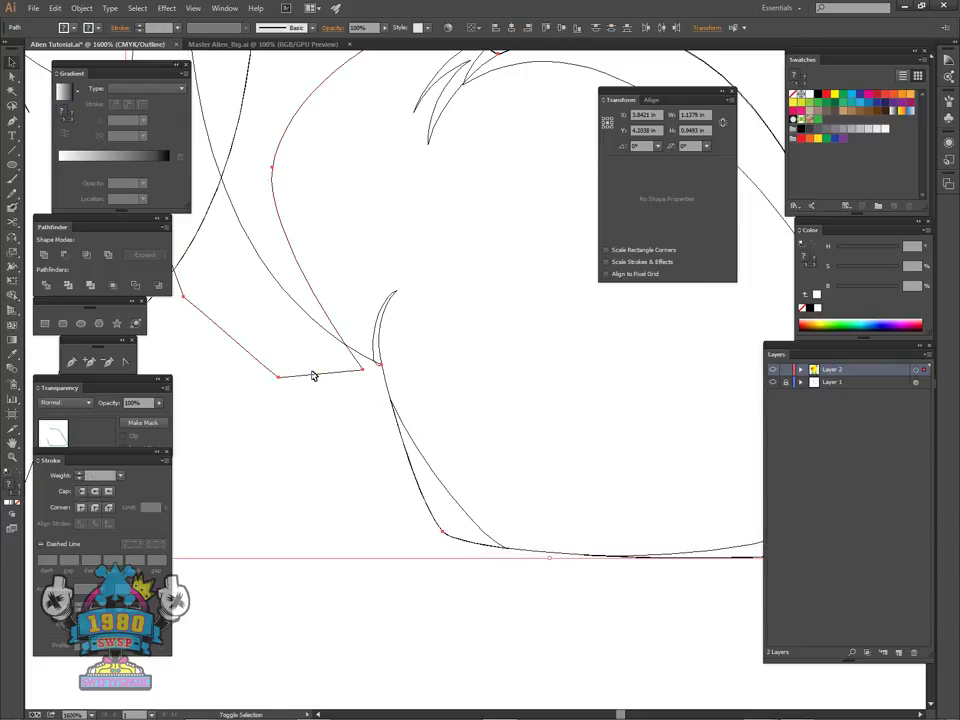
{"action": "left_click", "coordinate": [86, 255]}
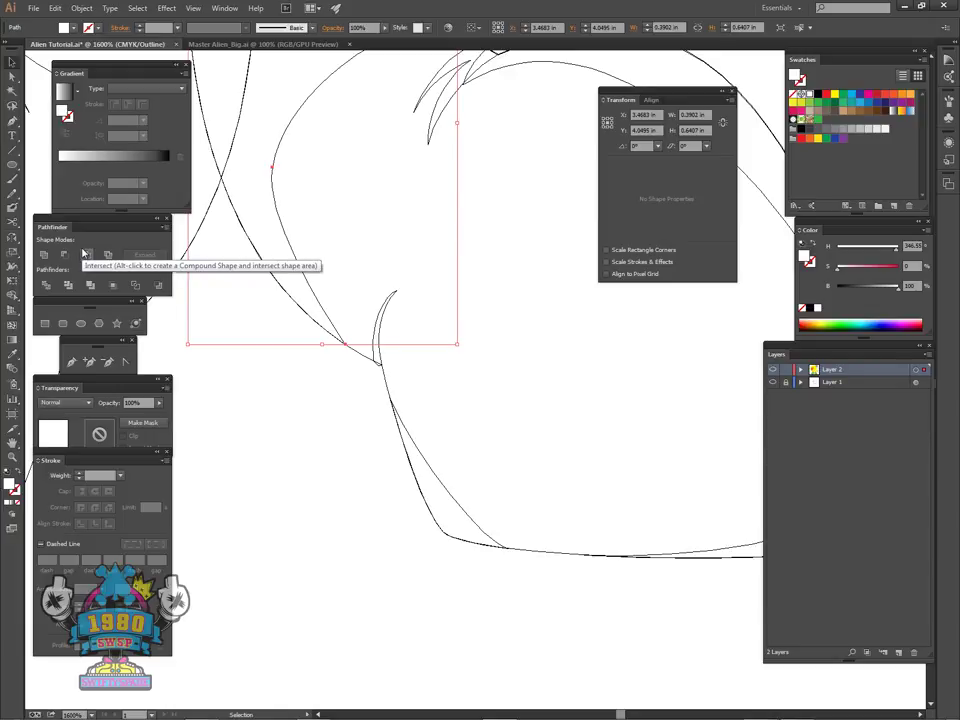
{"action": "key", "text": "ctrl+y"}
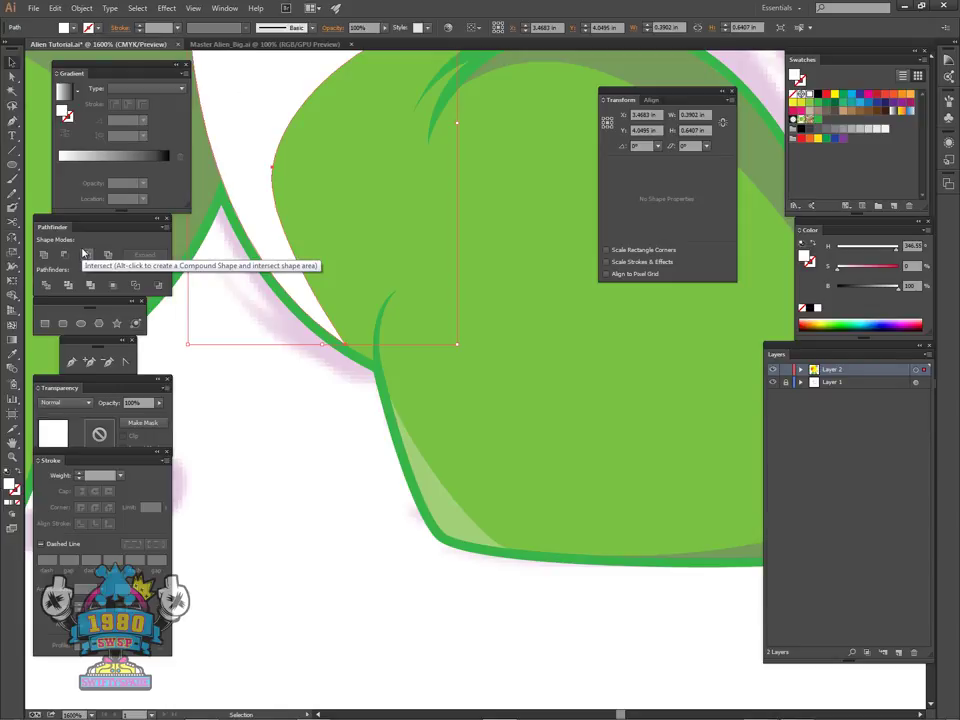
{"action": "key", "text": "ctrl+f"}
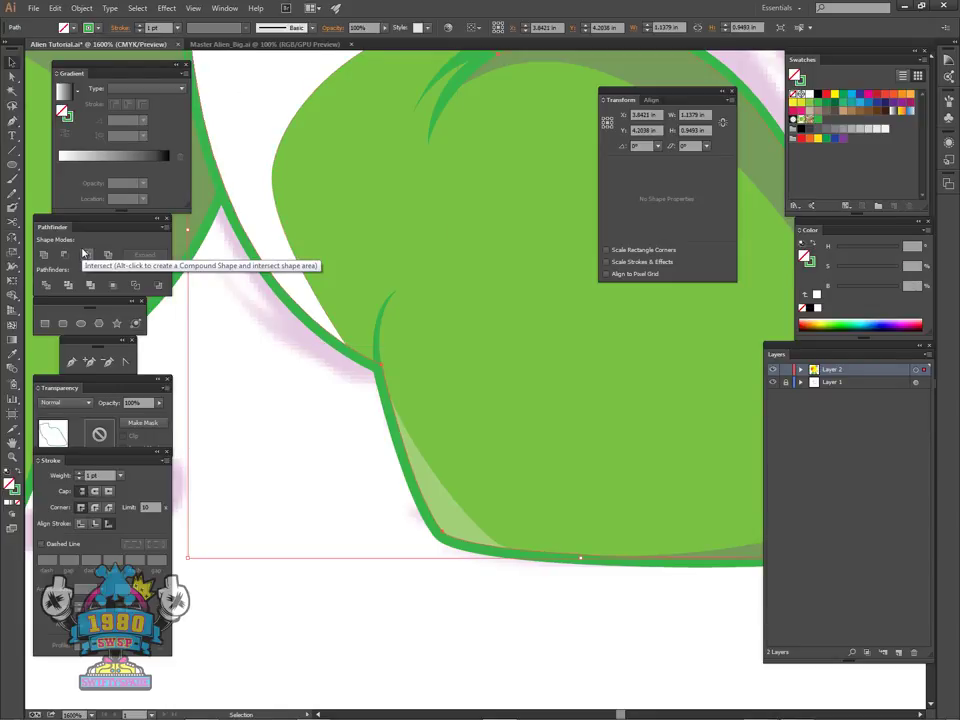
- Recolor the right leg's white inner-thigh shape to black and set its opacity to 30%
{"action": "left_click_drag", "start_coordinate": [482, 479], "coordinate": [548, 602]}
{"action": "left_click_drag", "start_coordinate": [405, 560], "coordinate": [493, 677]}
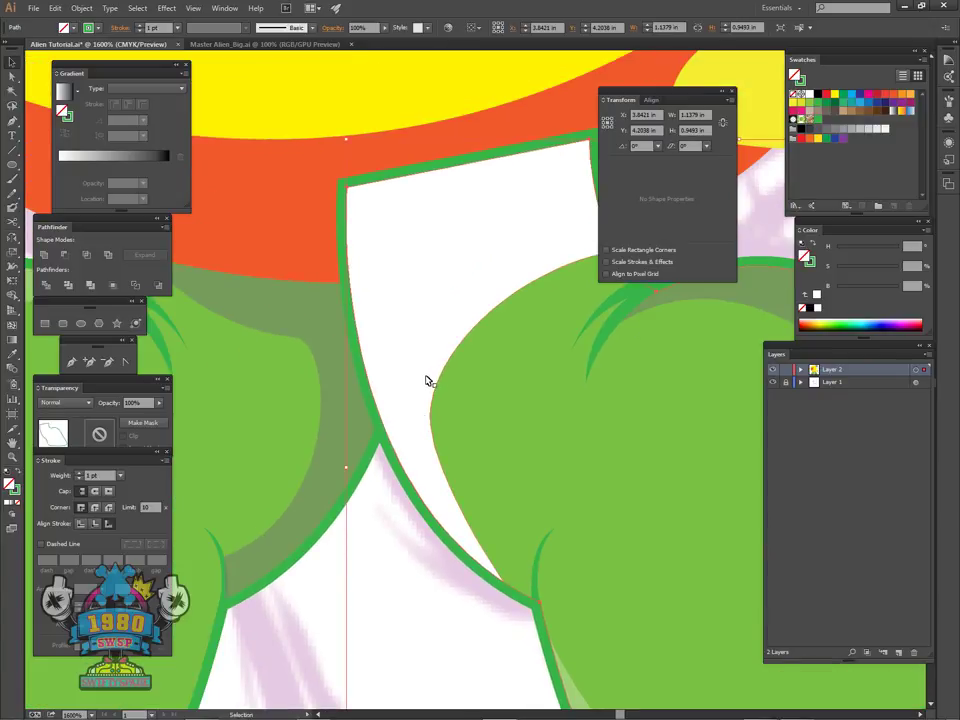
{"action": "left_click", "coordinate": [424, 377]}
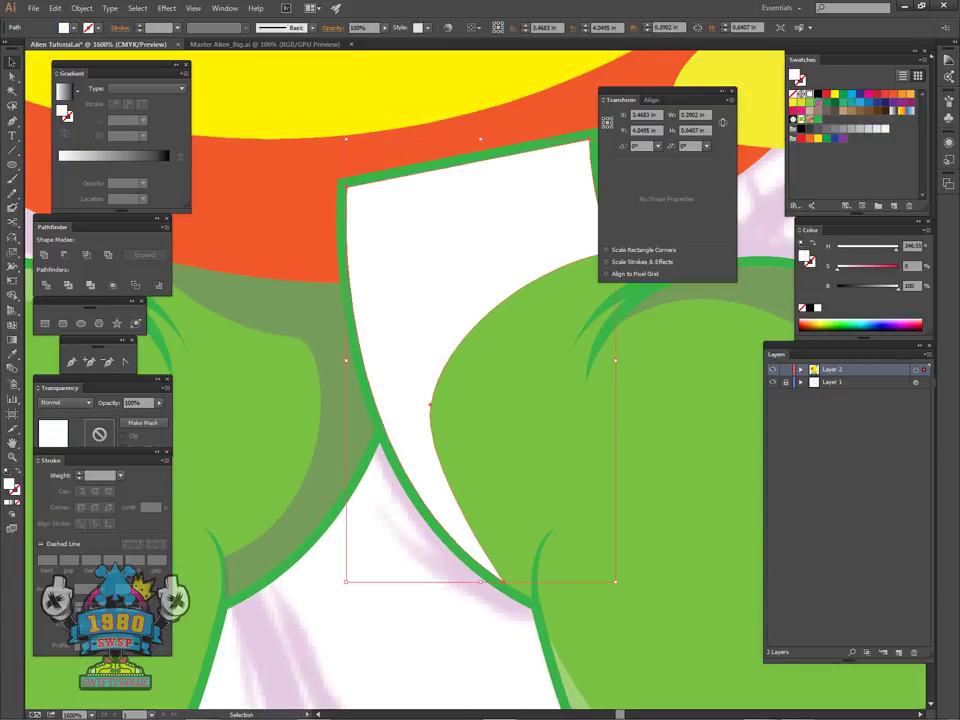
{"action": "left_click", "coordinate": [820, 93]}
{"action": "left_click", "coordinate": [360, 28]}
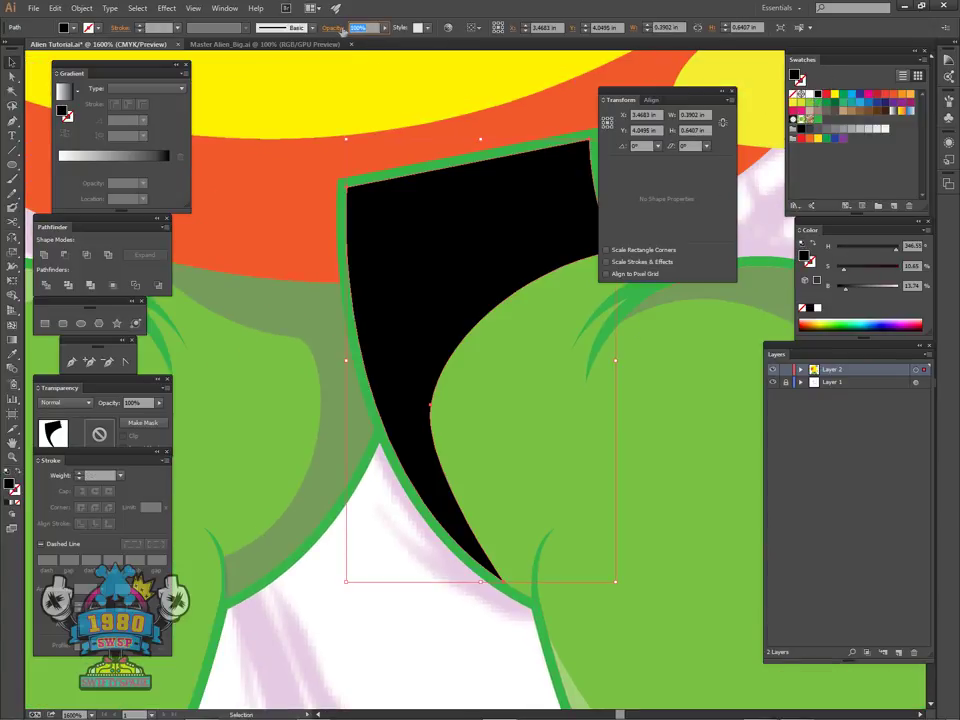
{"action": "type", "text": "30"}
{"action": "key", "text": "Return"}
- Select all parts of the right green leg, including the thigh shadow, and send them behind the orange body
{"action": "key", "text": "ctrl+minus"}
{"action": "key", "text": "ctrl+minus"}
{"action": "key", "text": "ctrl+minus"}
{"action": "key", "text": "ctrl+minus"}
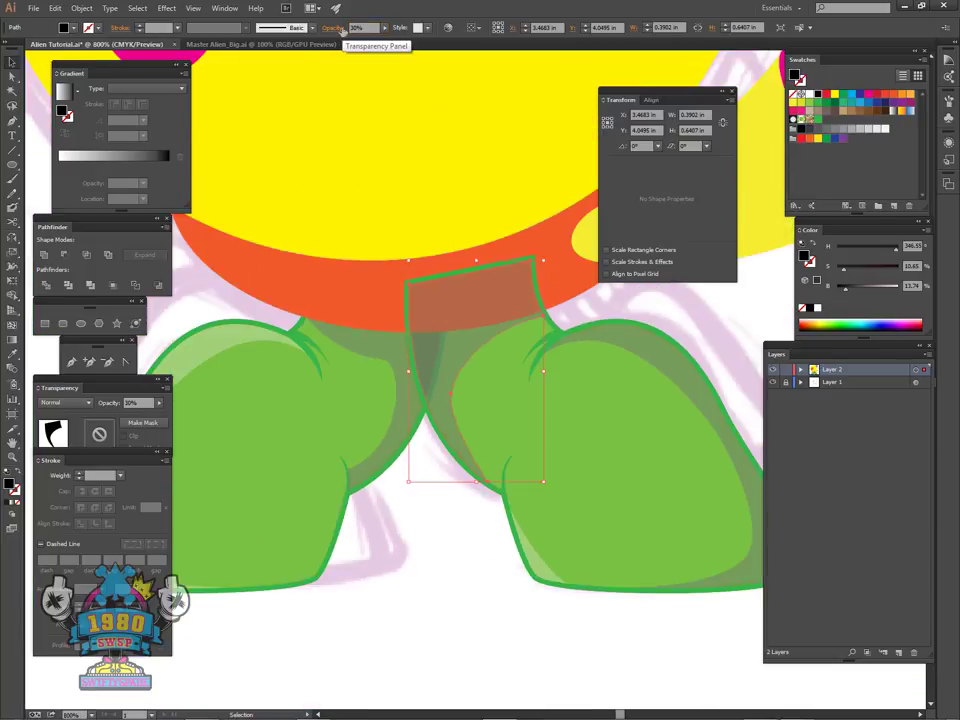
{"action": "left_click_drag", "start_coordinate": [598, 555], "coordinate": [368, 410]}
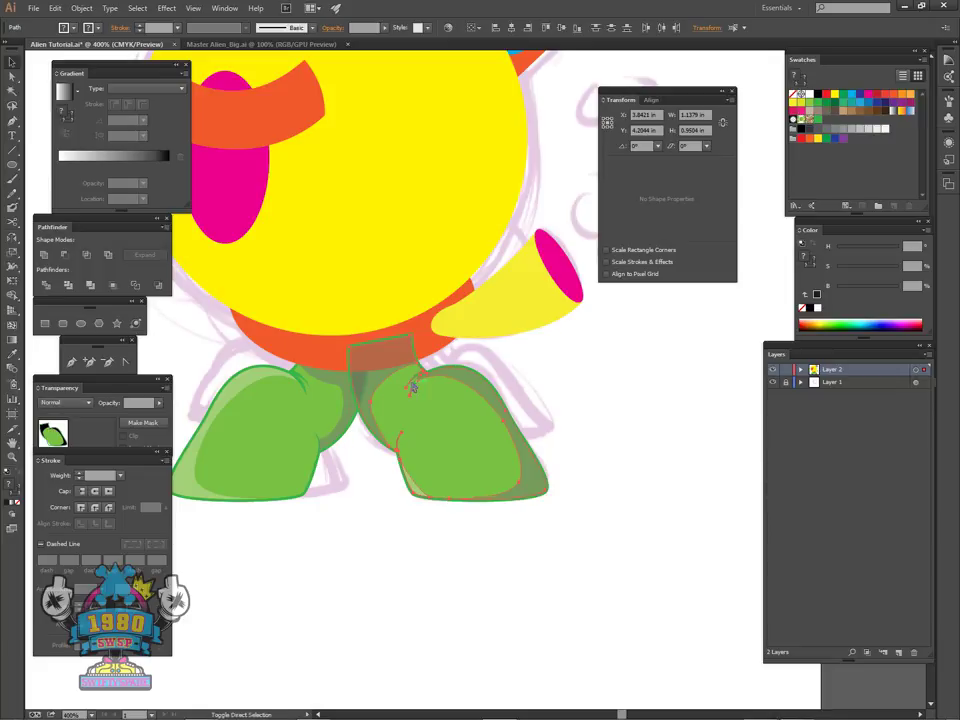
{"action": "key", "text": "ctrl+bracketleft"}
{"action": "key", "text": "ctrl+bracketleft"}
{"action": "left_click", "coordinate": [614, 511]}
{"action": "left_click_drag", "start_coordinate": [547, 559], "coordinate": [617, 551]}
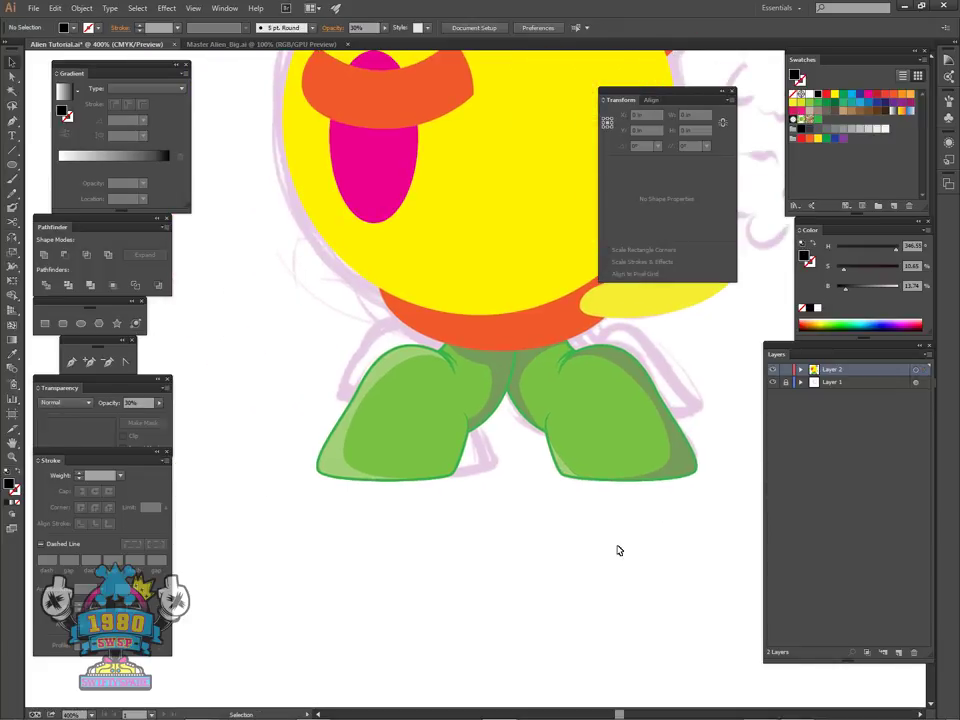
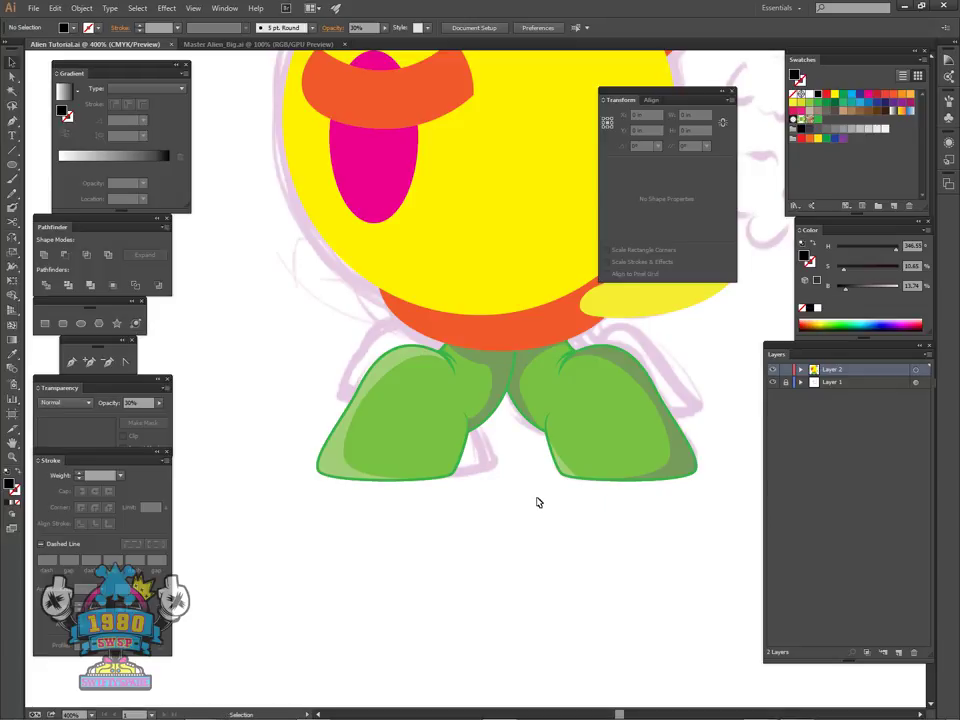
- Start a black Pen shadow on the left leg, curving from the bottom edge up along the foot's inner side, redoing the first curve
{"action": "left_click_drag", "start_coordinate": [520, 514], "coordinate": [554, 547]}
{"action": "key", "text": "ctrl+plus"}
{"action": "key", "text": "ctrl+plus"}
{"action": "left_click_drag", "start_coordinate": [502, 703], "coordinate": [588, 574]}
{"action": "key", "text": "p"}
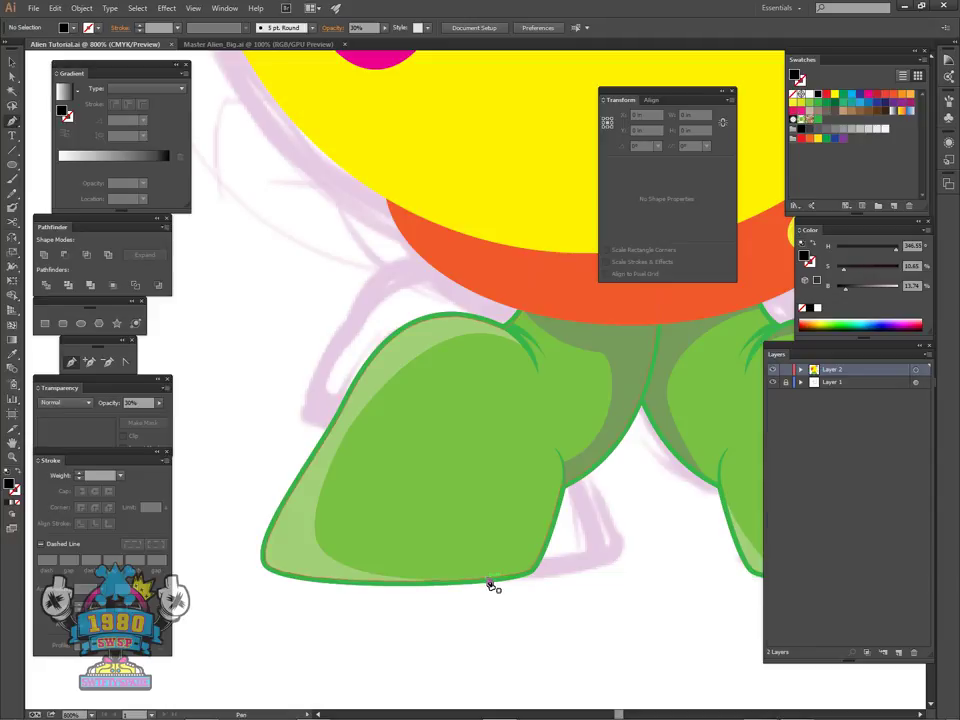
{"action": "left_click_drag", "start_coordinate": [509, 578], "coordinate": [540, 517]}
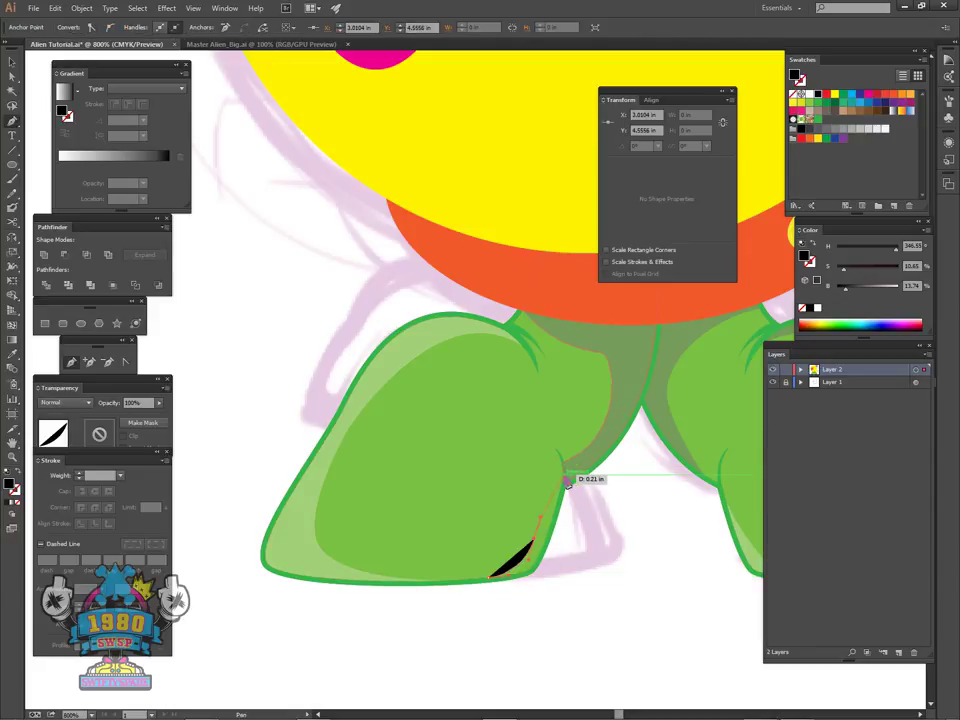
{"action": "key", "text": "ctrl+plus"}
{"action": "key", "text": "ctrl+plus"}
{"action": "left_click_drag", "start_coordinate": [602, 581], "coordinate": [513, 388]}
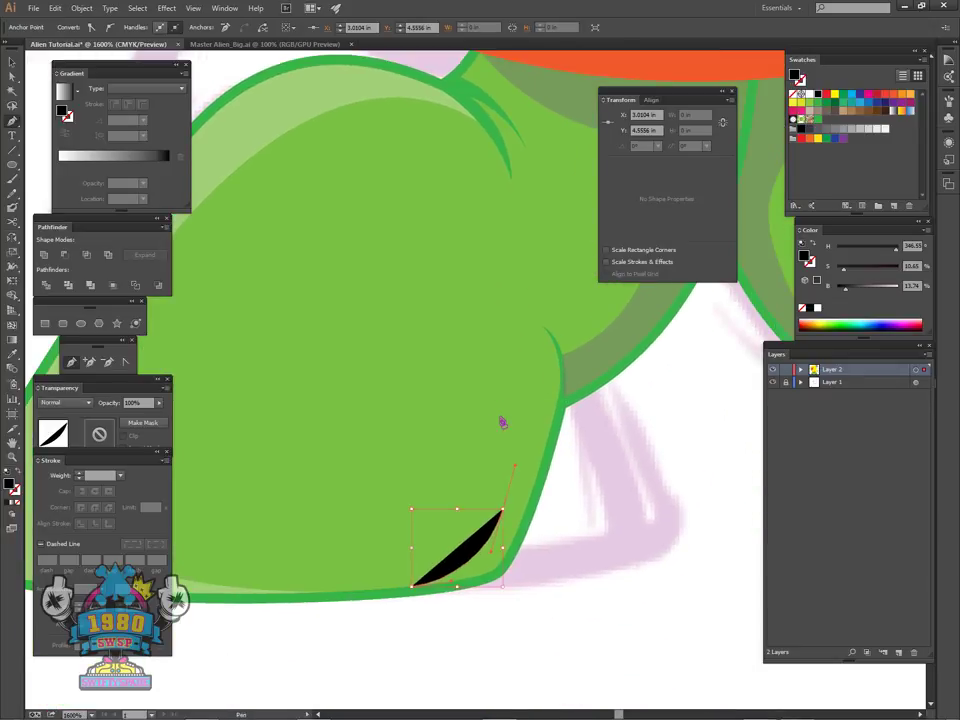
{"action": "key", "text": "ctrl+z"}
{"action": "left_click_drag", "start_coordinate": [536, 513], "coordinate": [515, 542]}
{"action": "left_click_drag", "start_coordinate": [515, 488], "coordinate": [516, 485]}
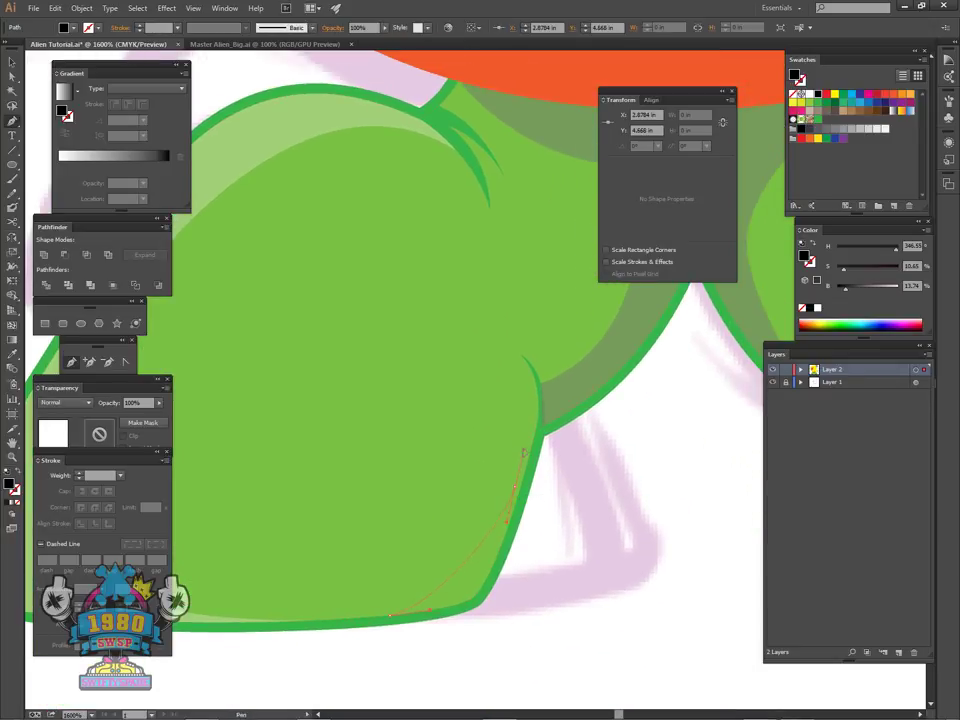
- Extend the shadow path up to the left leg's knee crease and close it around the outside of the foot
{"action": "left_click_drag", "start_coordinate": [535, 385], "coordinate": [578, 507]}
{"action": "left_click", "coordinate": [578, 499]}
{"action": "scroll", "coordinate": [573, 585], "scroll_direction": "down", "scroll_amount": 3}
{"action": "left_click", "coordinate": [572, 548]}
{"action": "left_click", "coordinate": [448, 594]}
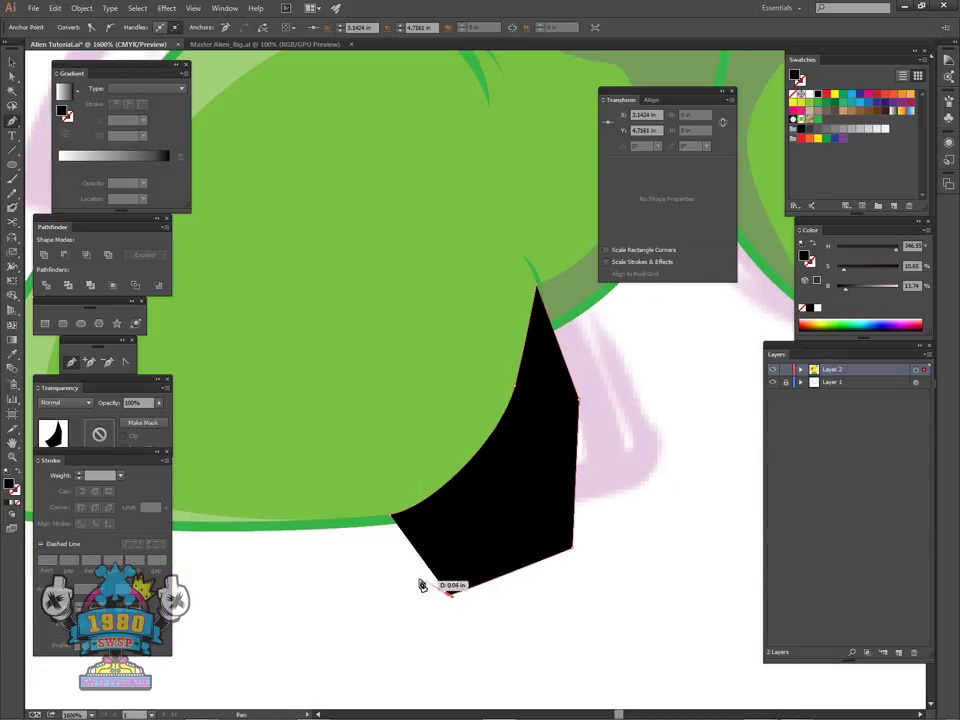
{"action": "left_click", "coordinate": [386, 548]}
{"action": "left_click", "coordinate": [390, 516]}
{"action": "key", "text": "v"}
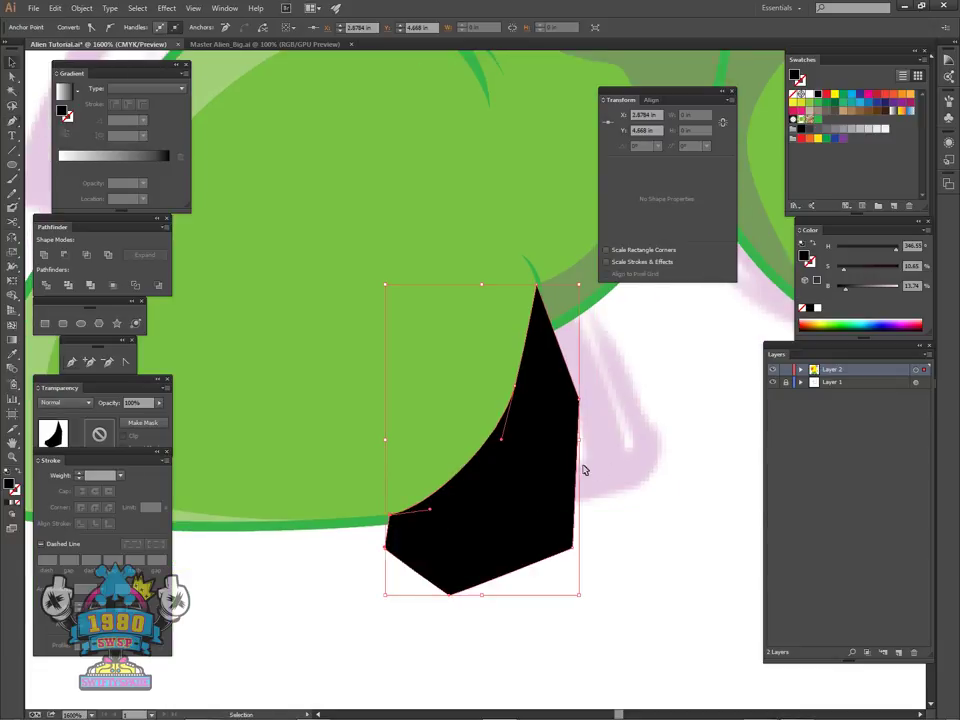
- Intersect the black shadow shape with the left leg's outline to trim it to the inside of the leg
{"action": "left_click", "coordinate": [625, 509]}
{"action": "left_click", "coordinate": [338, 522]}
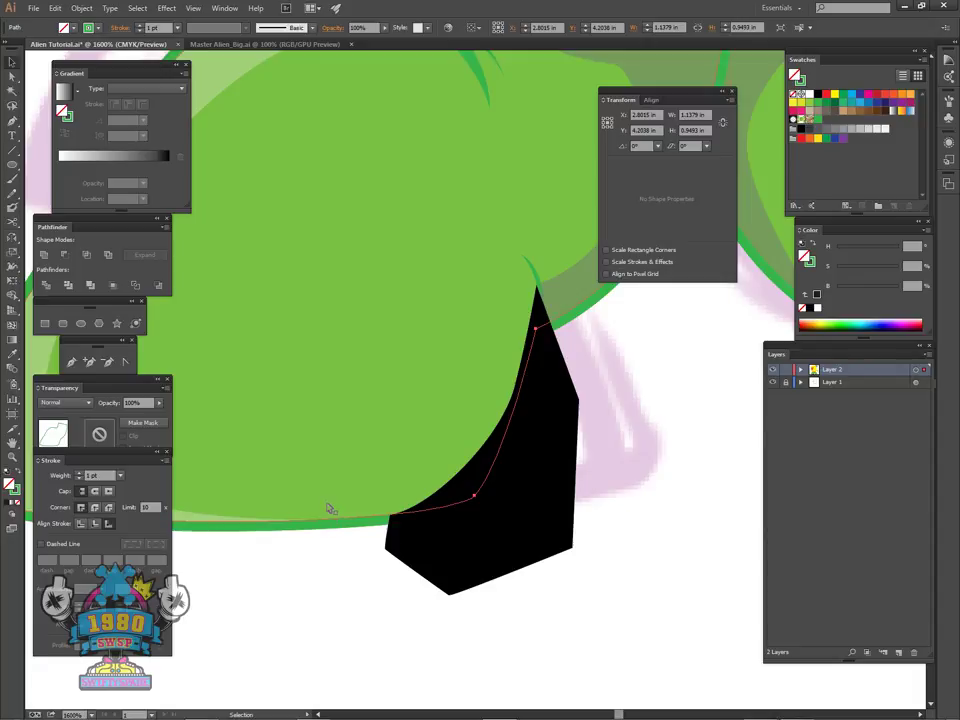
{"action": "key", "text": "ctrl+shift+bracketright"}
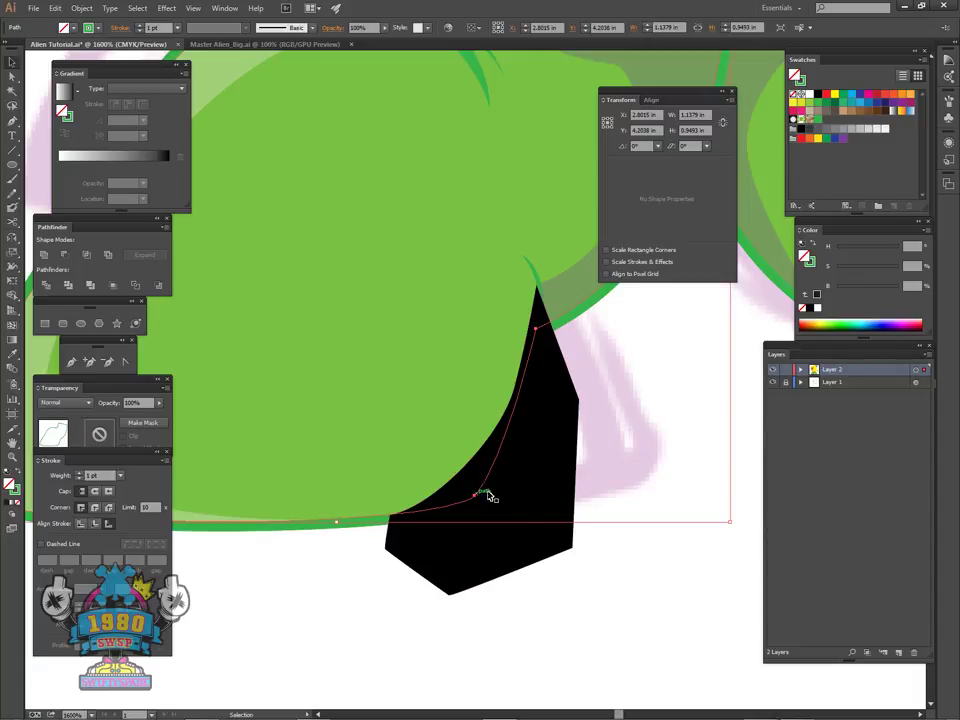
{"action": "left_click", "coordinate": [518, 557], "text": "shift"}
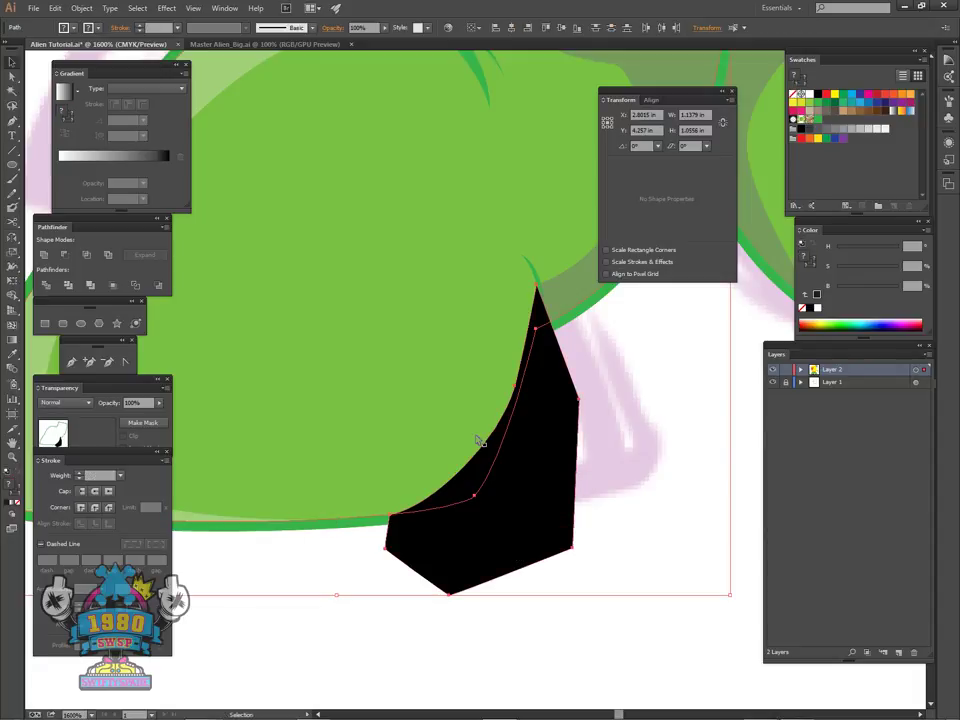
{"action": "left_click", "coordinate": [87, 254]}
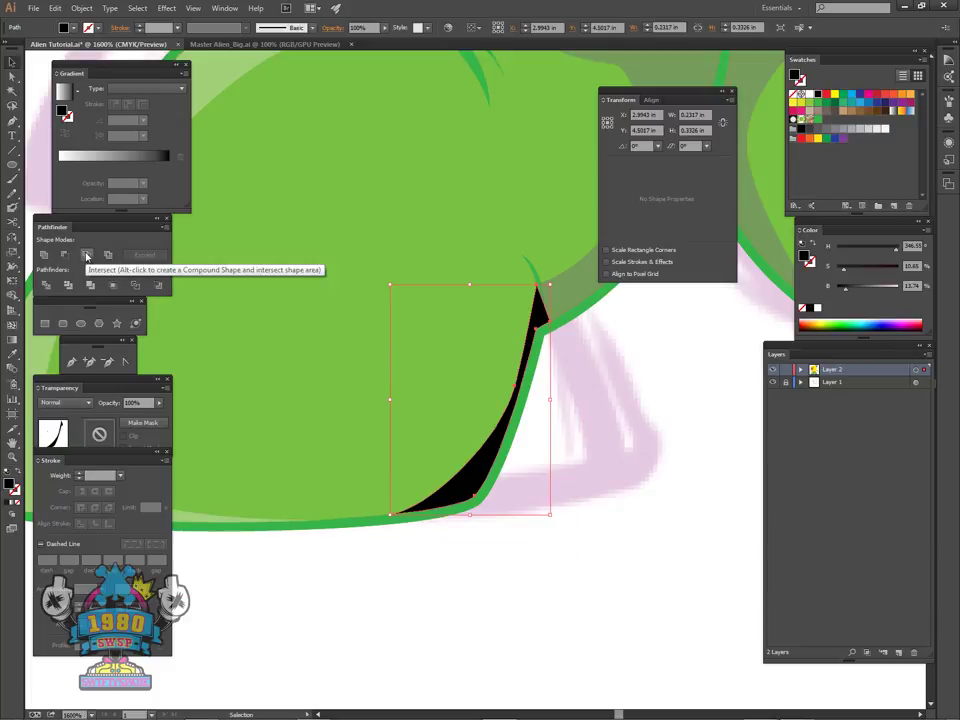
- Arrange the left leg's green knee crease in front of the black shadow
{"action": "left_click", "coordinate": [608, 440]}
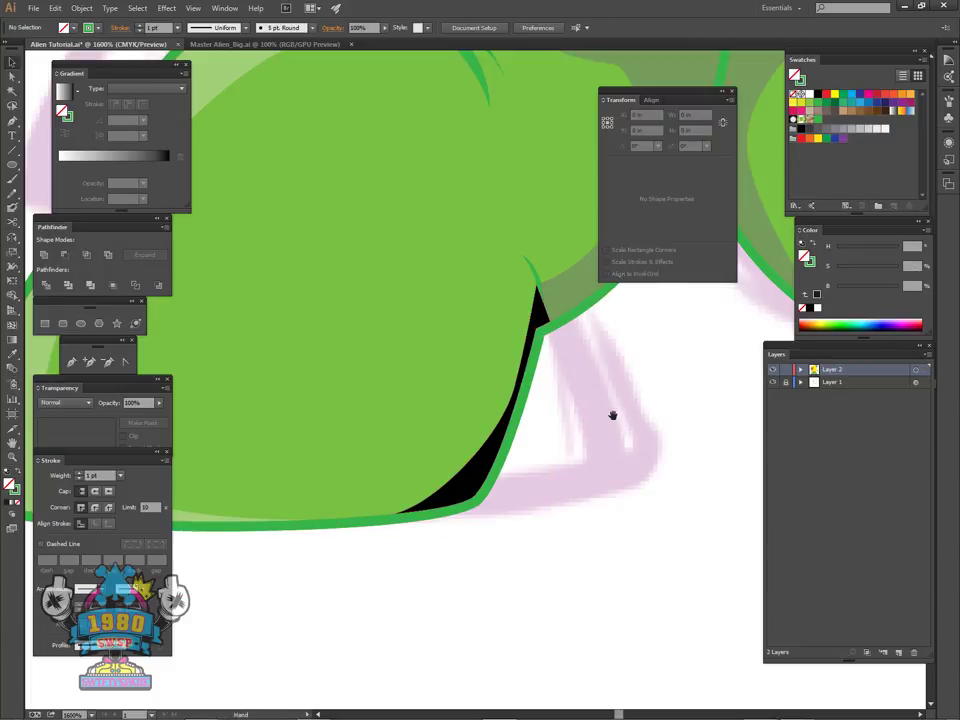
{"action": "scroll", "coordinate": [610, 420], "scroll_direction": "up", "scroll_amount": 3}
{"action": "left_click", "coordinate": [499, 439]}
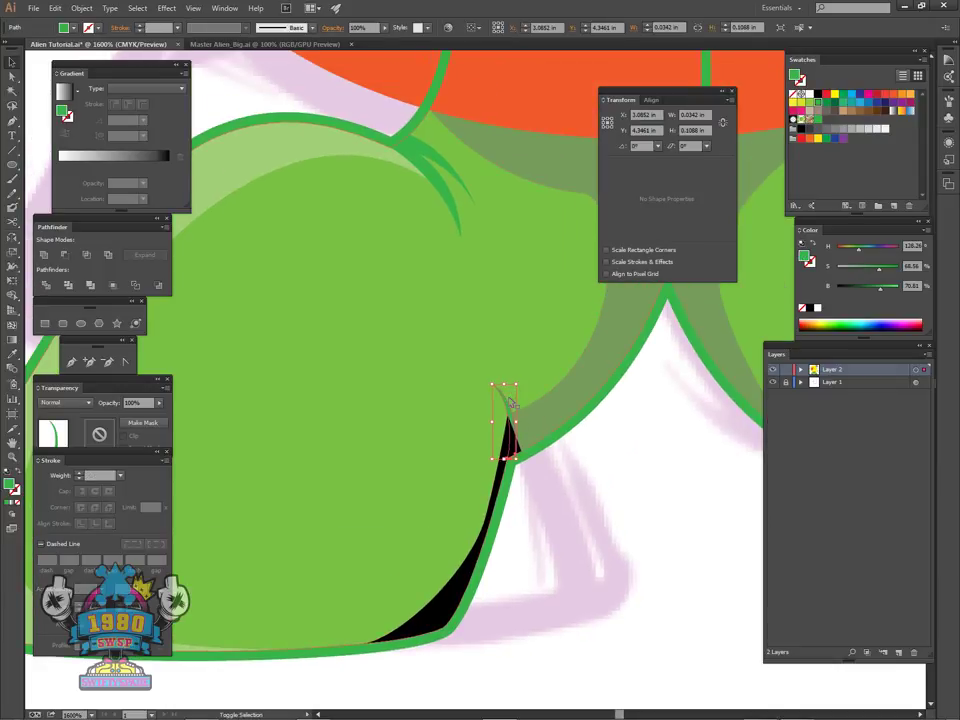
{"action": "key", "text": "a"}
{"action": "key", "text": "v"}
{"action": "left_click", "coordinate": [600, 496]}
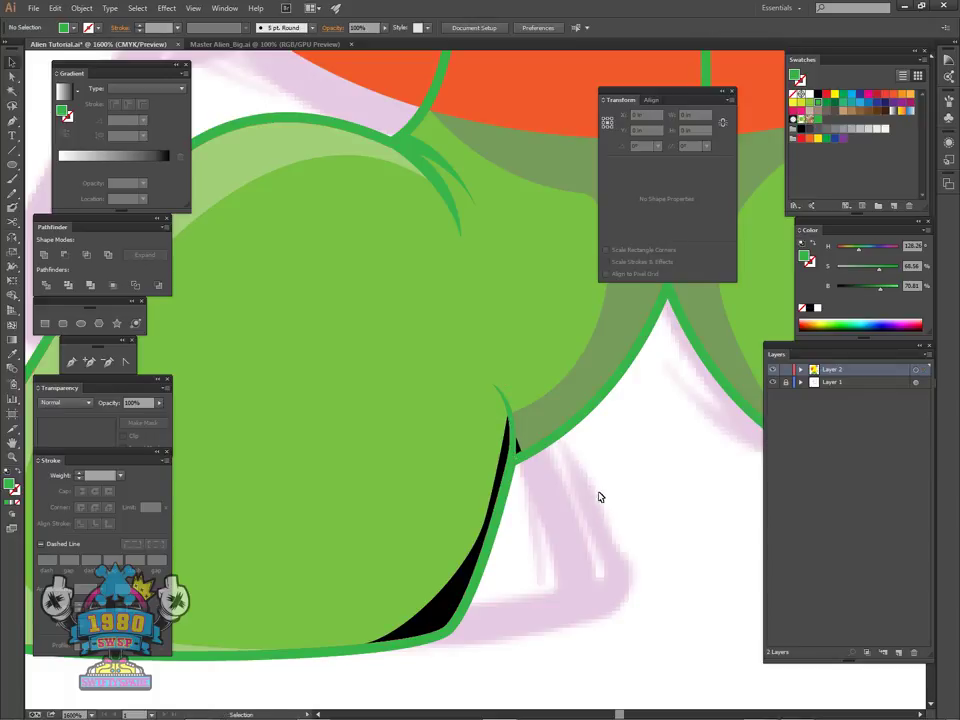
- Move the black shadow's stray upper corner anchor point back underneath the green knee crease
{"action": "key", "text": "ctrl+equal"}
{"action": "key", "text": "ctrl+equal"}
{"action": "left_click_drag", "start_coordinate": [630, 572], "coordinate": [615, 516]}
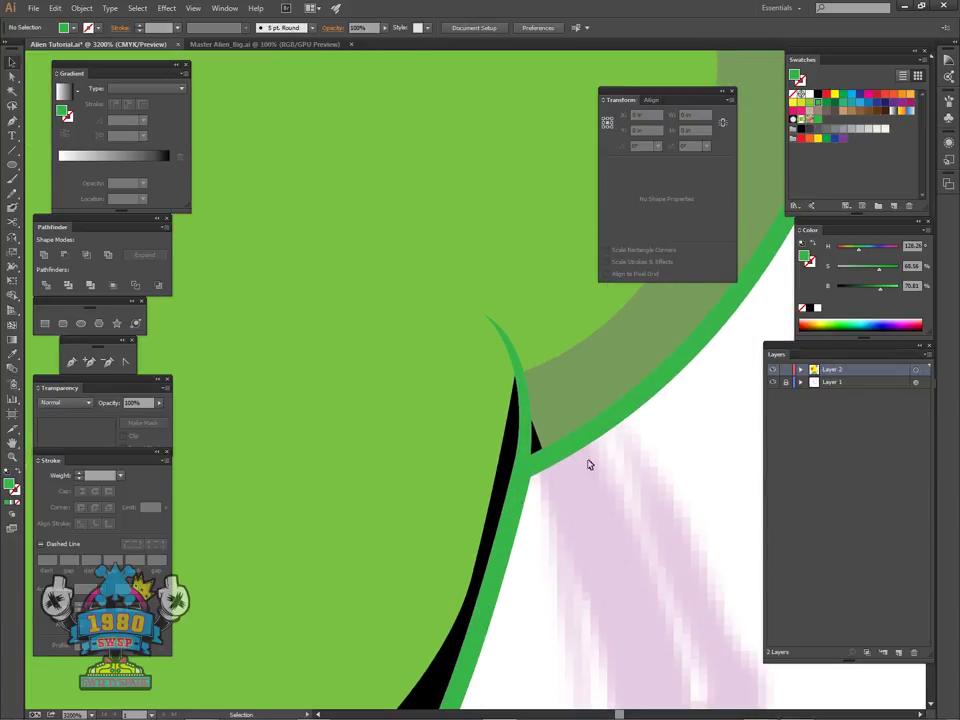
{"action": "key", "text": "a"}
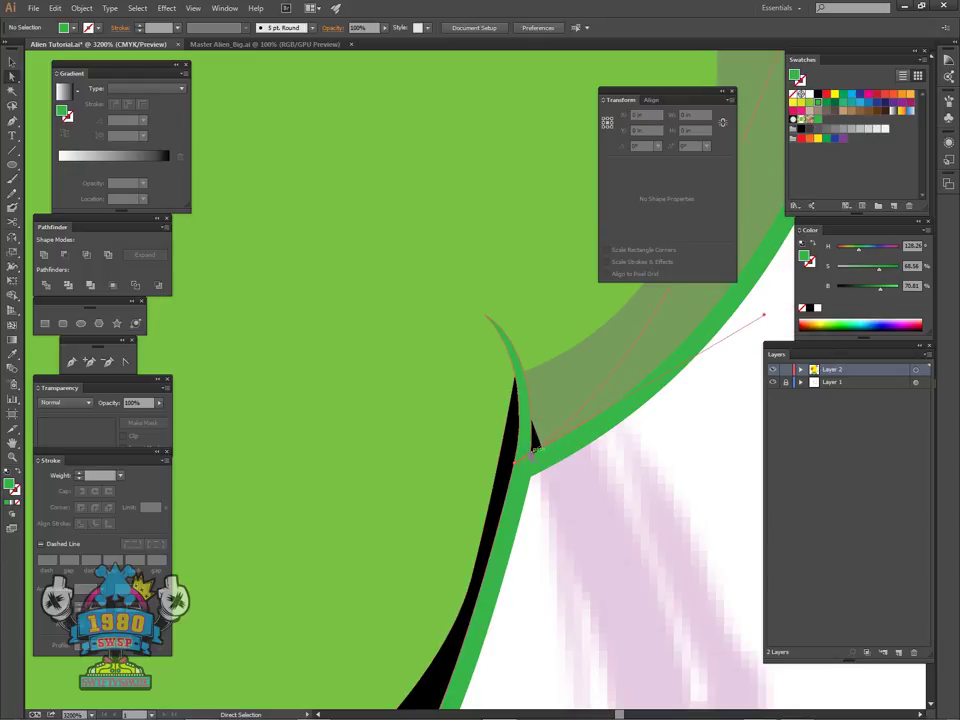
{"action": "left_click", "coordinate": [553, 484]}
{"action": "left_click", "coordinate": [569, 504]}
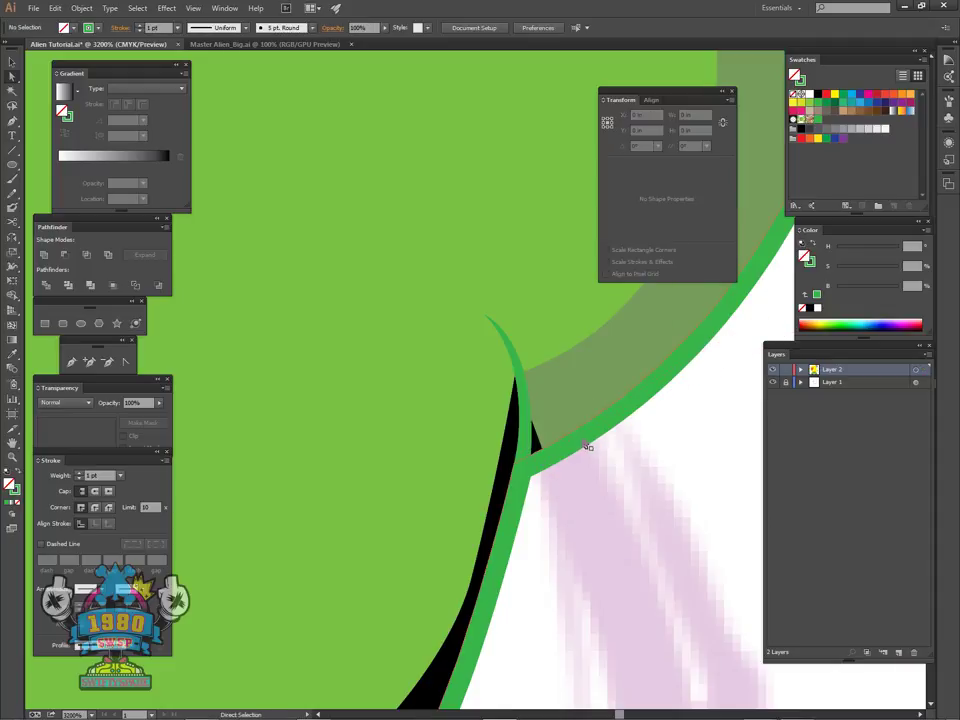
{"action": "key", "text": "v"}
{"action": "left_click_drag", "start_coordinate": [613, 508], "coordinate": [577, 313]}
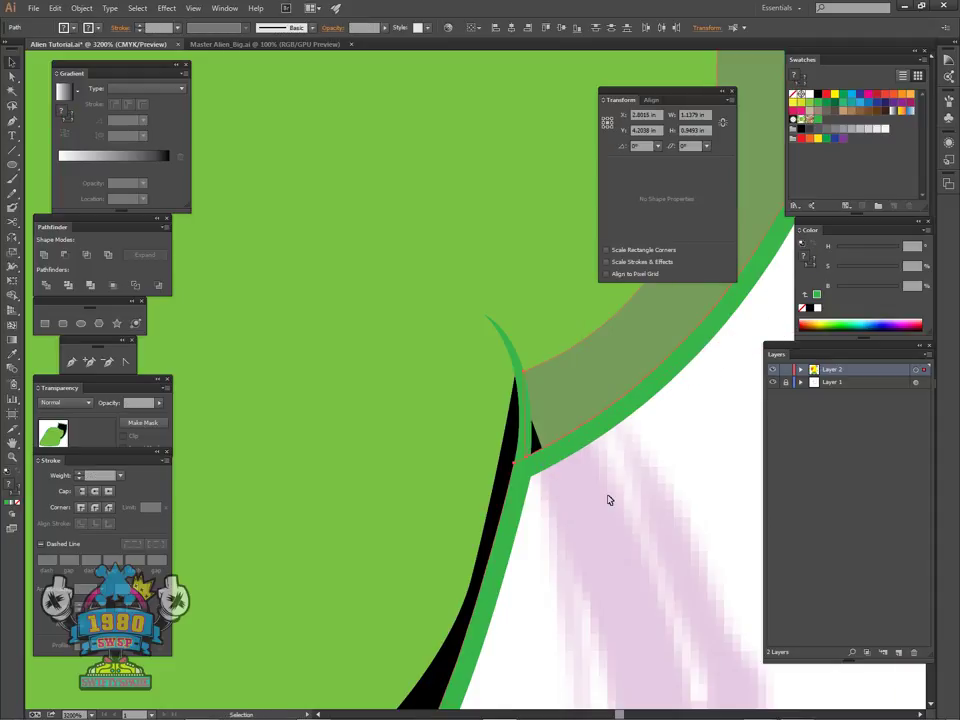
{"action": "left_click", "coordinate": [607, 499]}
{"action": "key", "text": "a"}
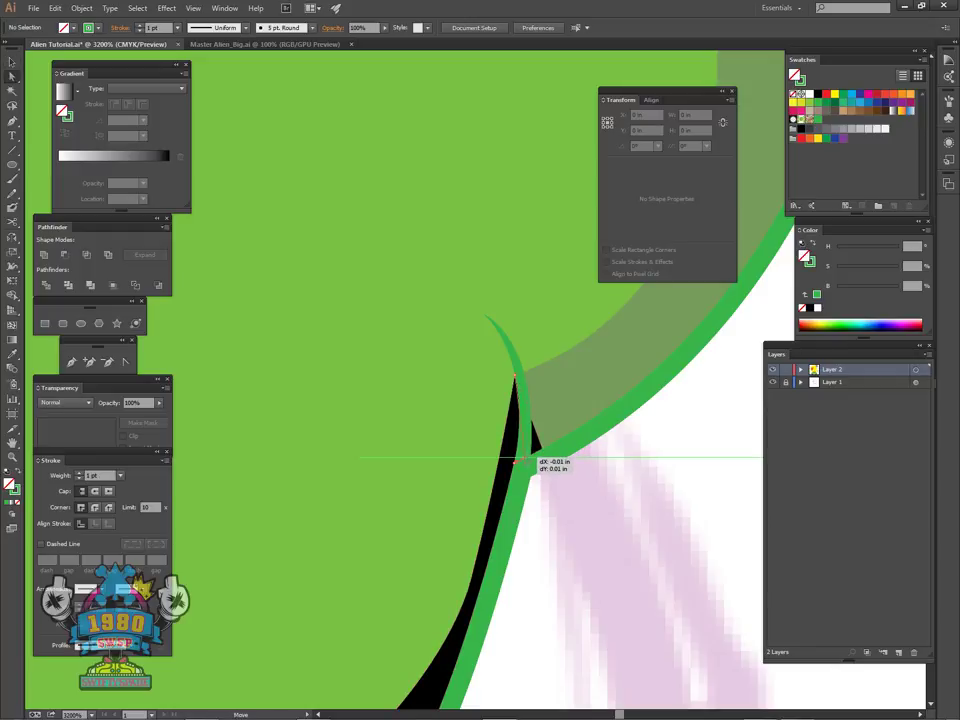
{"action": "left_click", "coordinate": [534, 460]}
{"action": "left_click", "coordinate": [593, 505]}
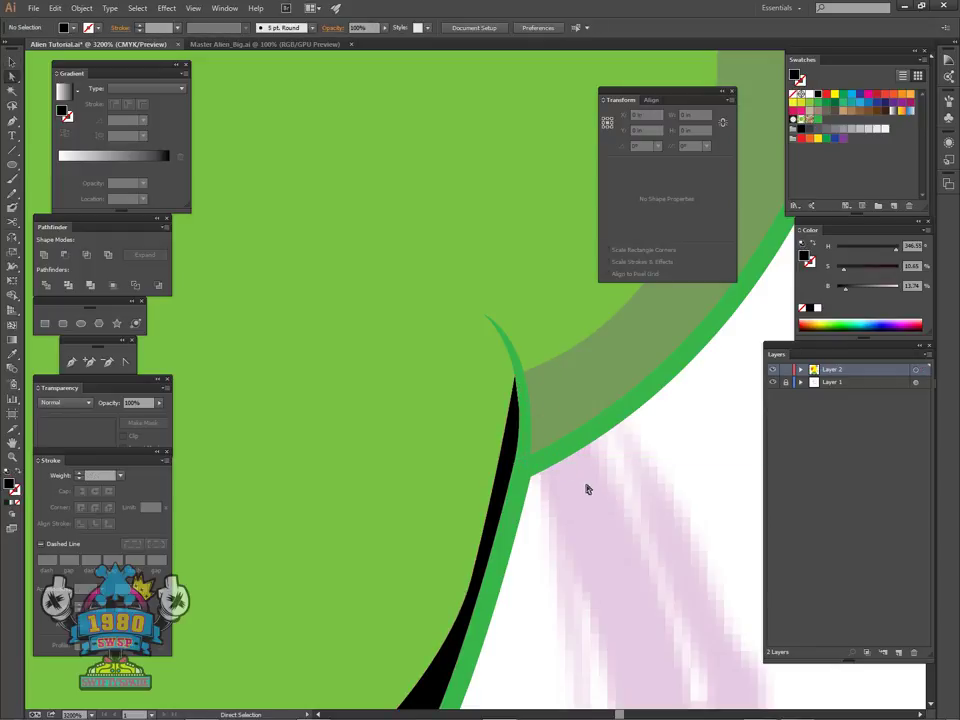
- Set the opacity of the black shadow on the inner side of the left leg's lower part to 30%
{"action": "key", "text": "v"}
{"action": "key", "text": "a"}
{"action": "left_click", "coordinate": [593, 494]}
{"action": "key", "text": "c"}
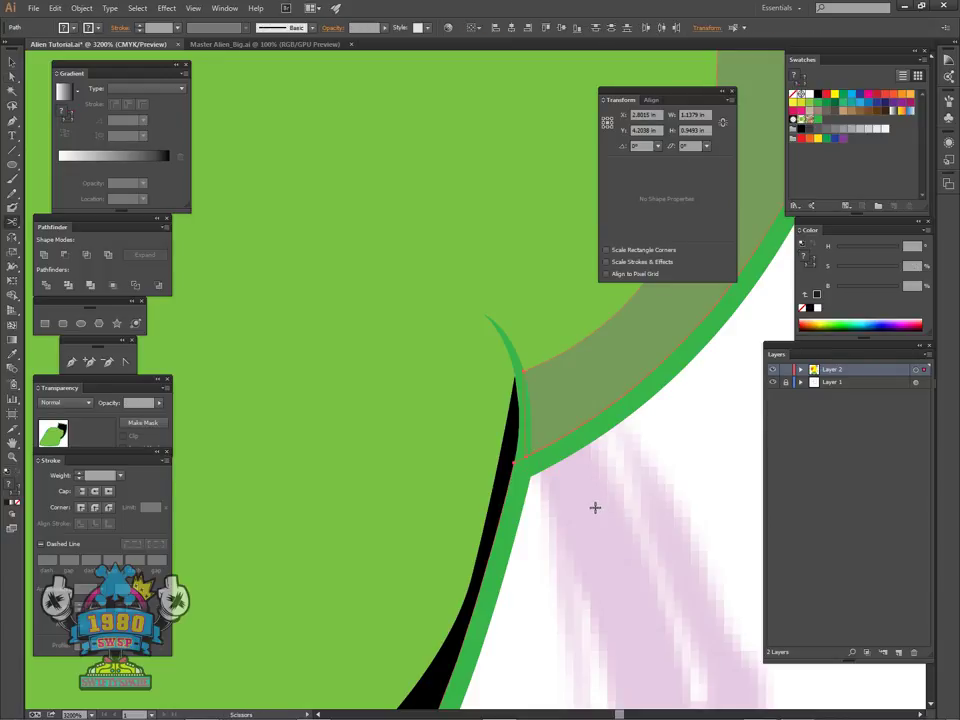
{"action": "key", "text": "v"}
{"action": "left_click", "coordinate": [595, 508]}
{"action": "left_click_drag", "start_coordinate": [572, 596], "coordinate": [674, 396]}
{"action": "left_click", "coordinate": [502, 524]}
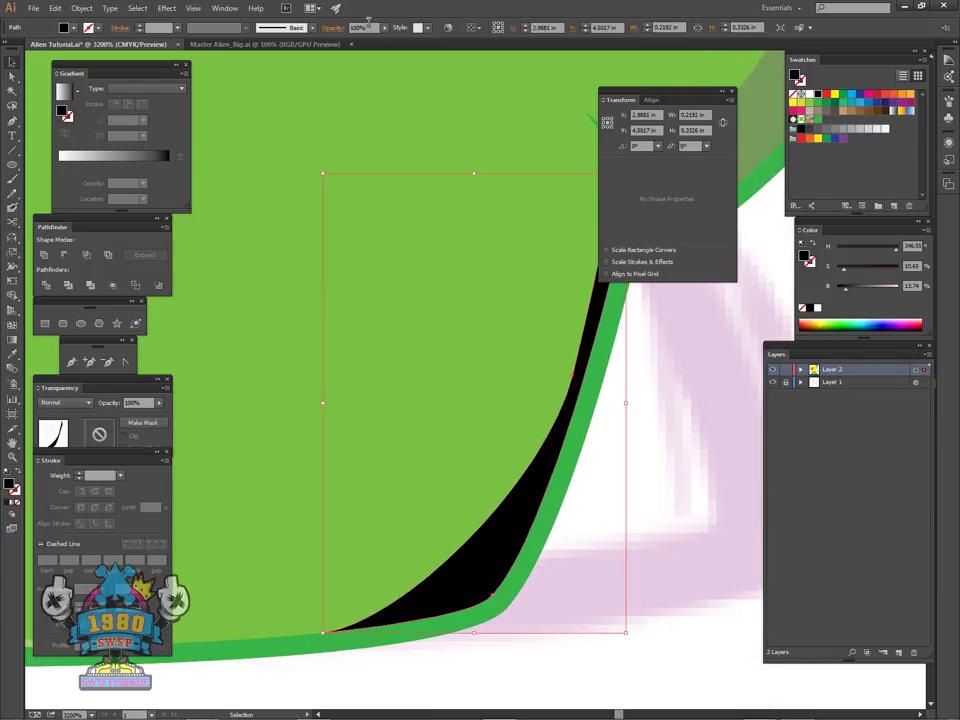
{"action": "left_click", "coordinate": [352, 28]}
{"action": "type", "text": "30"}
{"action": "key", "text": "Return"}
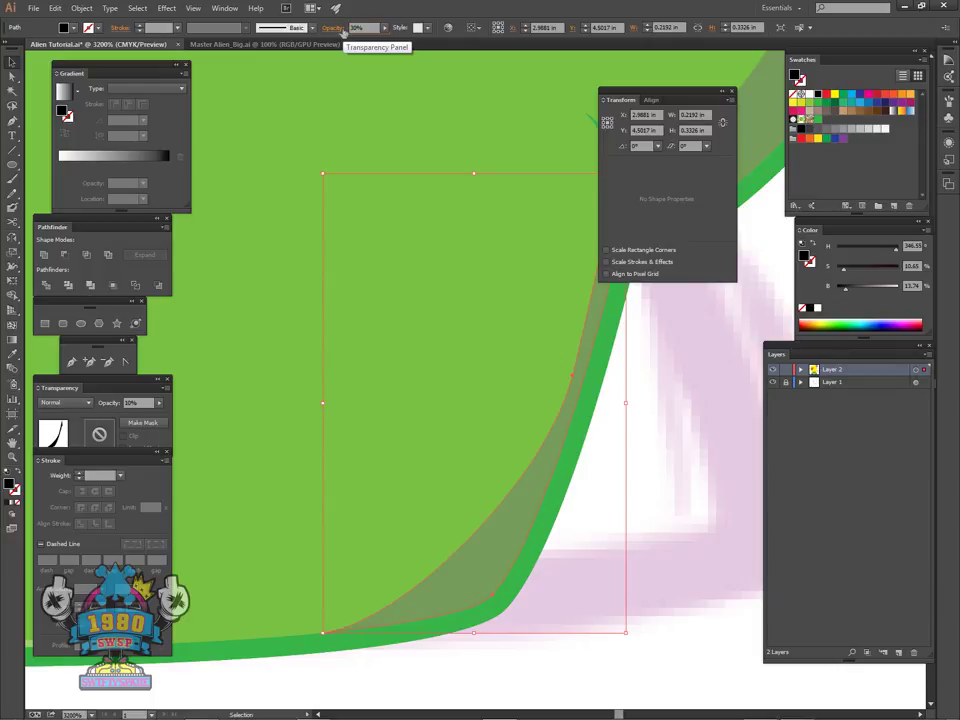
{"action": "left_click", "coordinate": [675, 492]}
- Send the left leg's outline and its shading shapes backward until they sit behind the orange body
{"action": "key", "text": "ctrl+minus"}
{"action": "key", "text": "ctrl+minus"}
{"action": "key", "text": "ctrl+minus"}
{"action": "key", "text": "ctrl+minus"}
{"action": "key", "text": "ctrl+minus"}
{"action": "key", "text": "ctrl+minus"}
{"action": "key", "text": "ctrl+minus"}
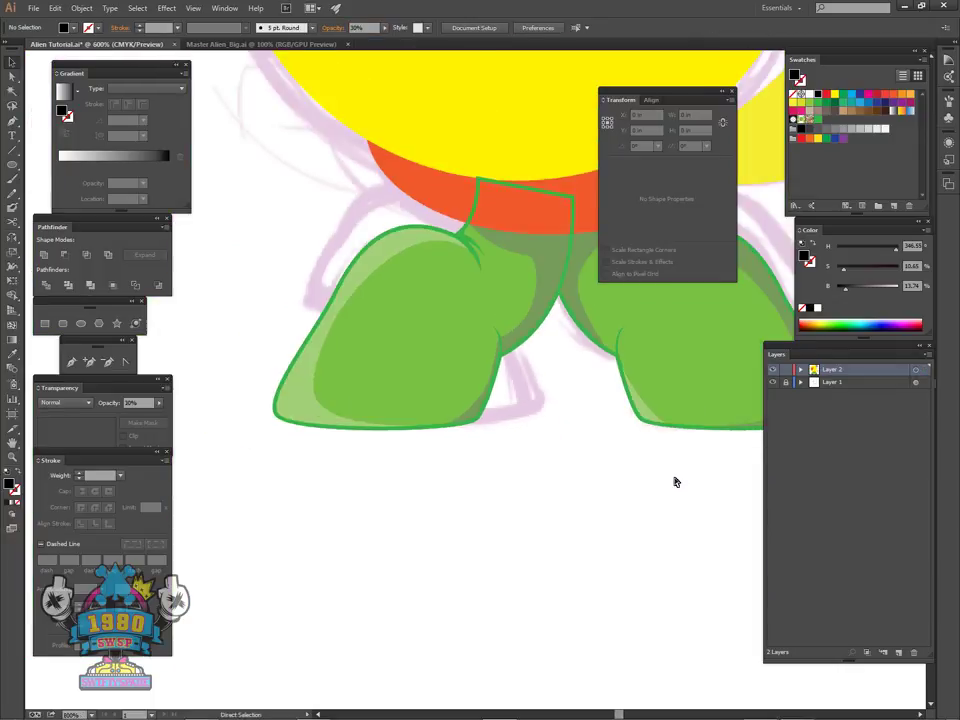
{"action": "scroll", "coordinate": [621, 495], "scroll_direction": "up", "scroll_amount": 1}
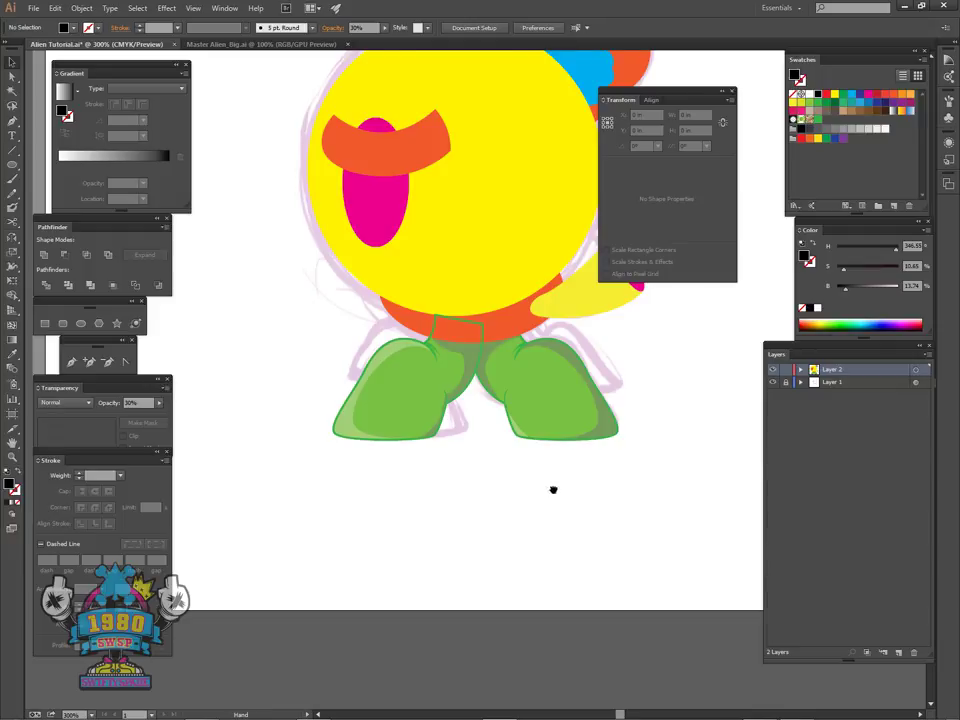
{"action": "scroll", "coordinate": [553, 491], "scroll_direction": "up", "scroll_amount": 1}
{"action": "left_click_drag", "start_coordinate": [333, 397], "coordinate": [459, 522]}
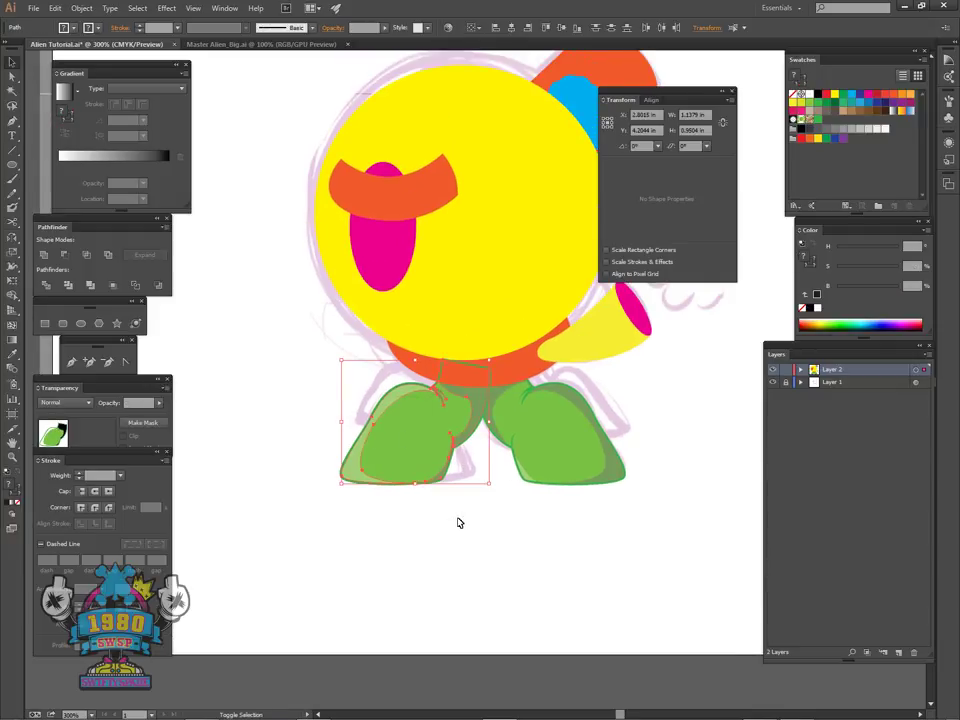
{"action": "key", "text": "a"}
{"action": "key", "text": "ctrl+g"}
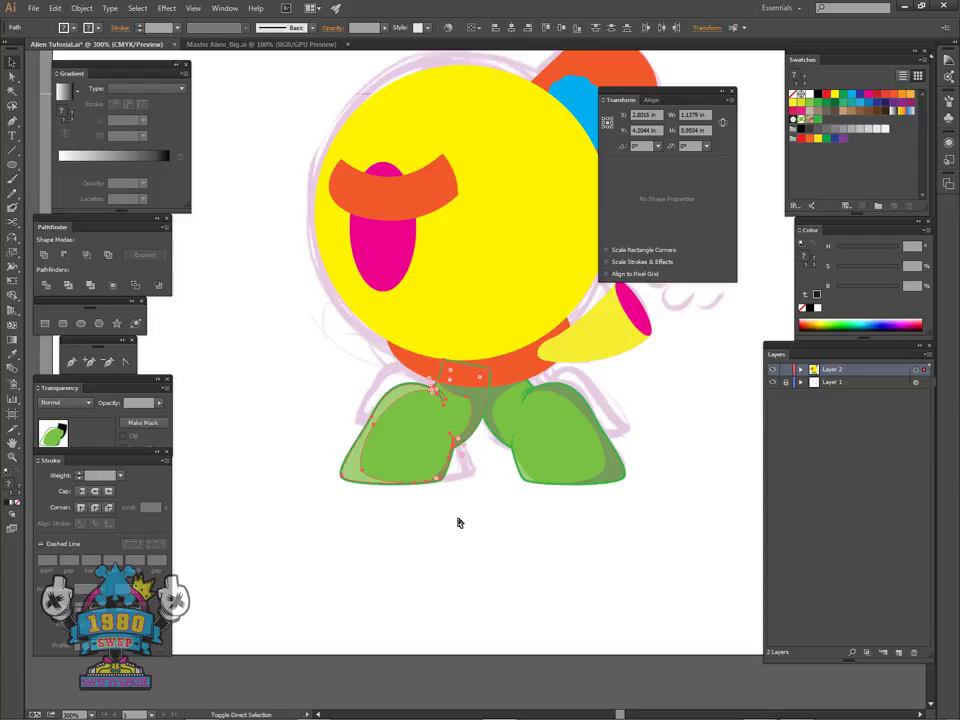
{"action": "key", "text": "a"}
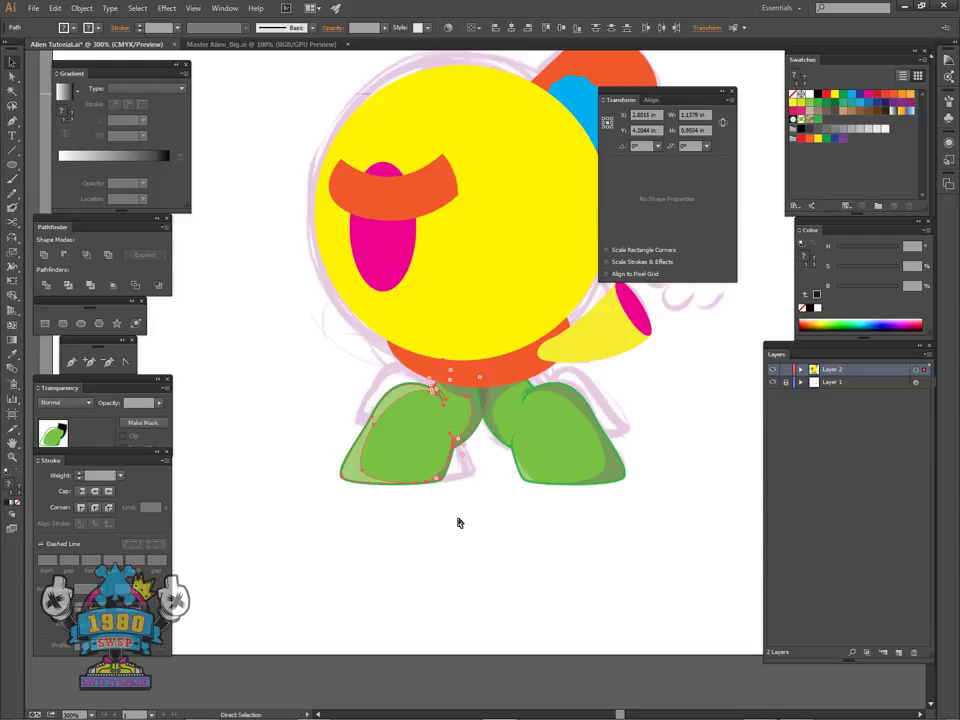
{"action": "key", "text": "v"}
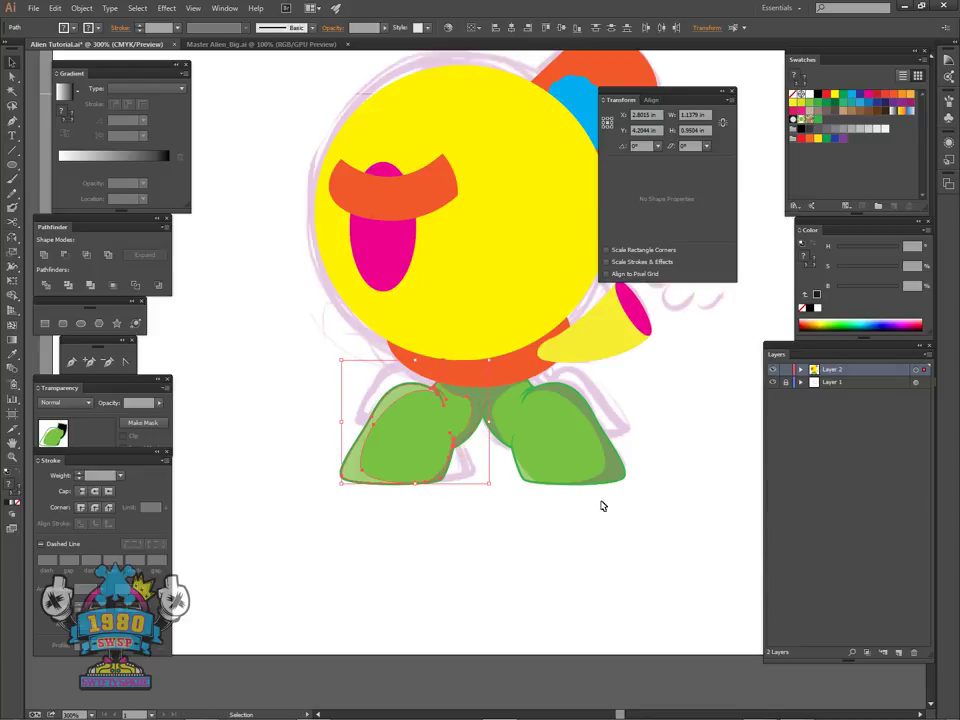
{"action": "left_click", "coordinate": [602, 498]}
- Save the alien document
{"action": "left_click_drag", "start_coordinate": [614, 437], "coordinate": [604, 484]}
{"action": "key", "text": "a"}
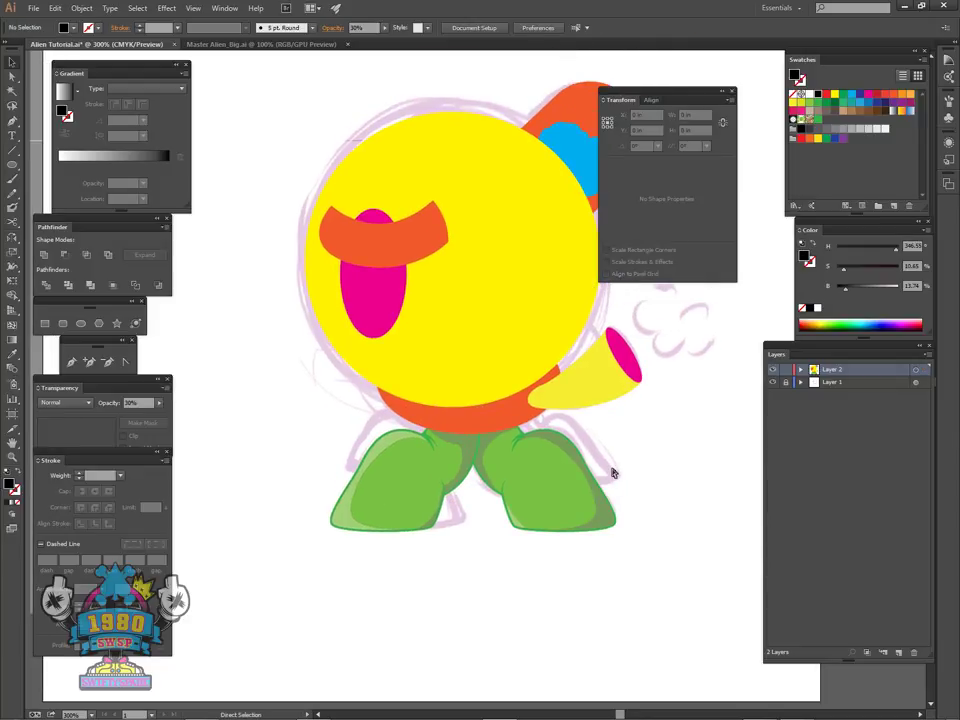
{"action": "key", "text": "v"}
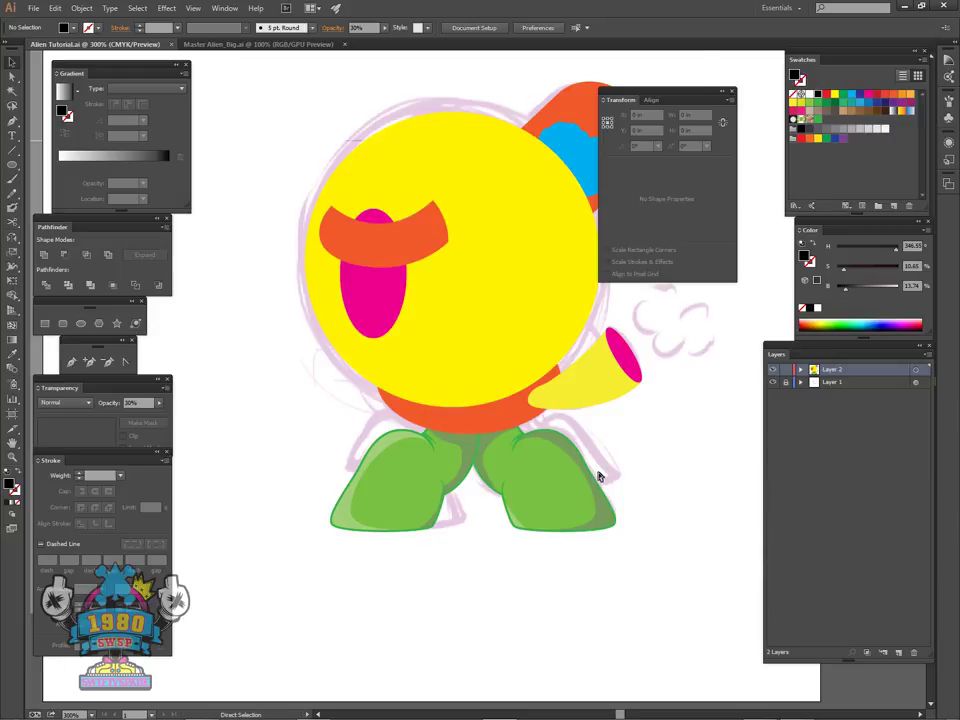
- Sample the right leg's colours and make its dark green outline colour the current fill, with no stroke
{"action": "key", "text": "ctrl+plus"}
{"action": "key", "text": "ctrl+plus"}
{"action": "key", "text": "ctrl+plus"}
{"action": "left_click_drag", "start_coordinate": [600, 557], "coordinate": [524, 378]}
{"action": "left_click_drag", "start_coordinate": [565, 543], "coordinate": [507, 535]}
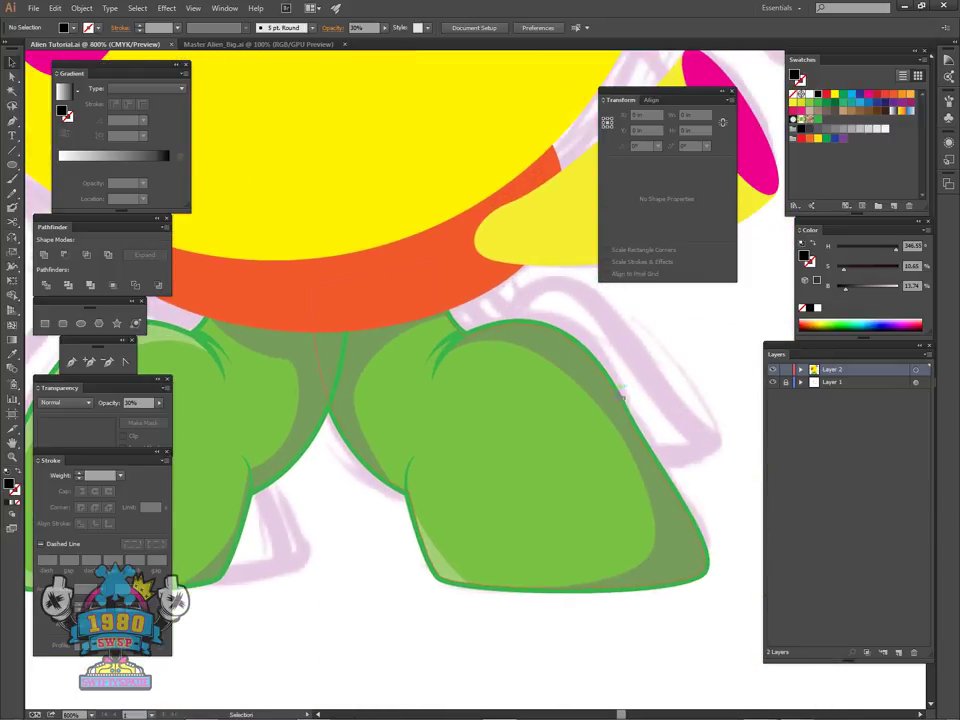
{"action": "key", "text": "u"}
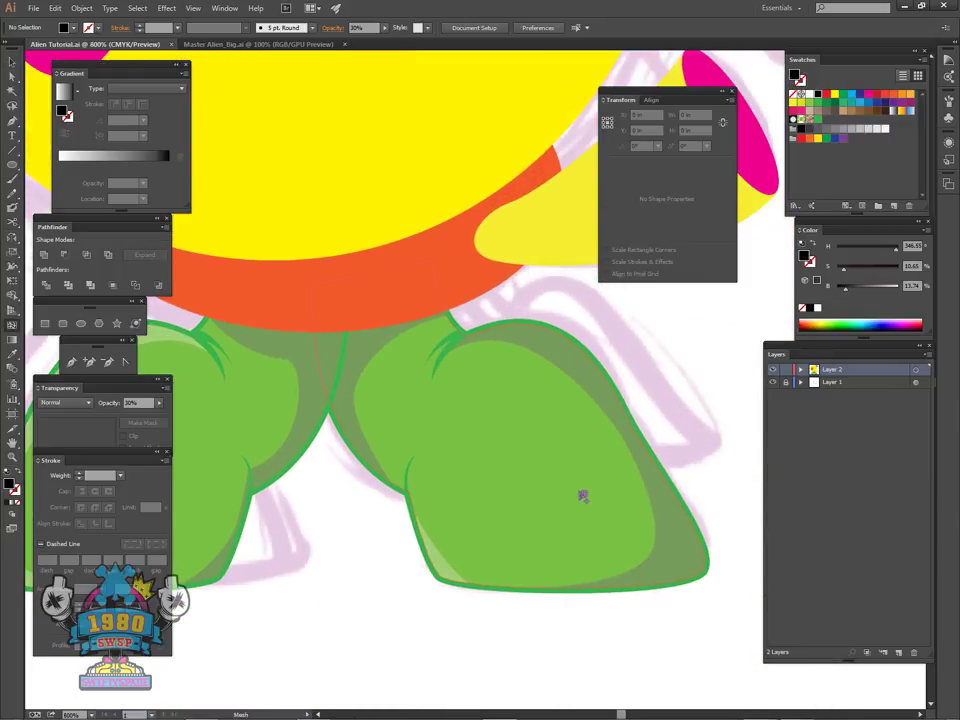
{"action": "key", "text": "i"}
{"action": "left_click", "coordinate": [623, 385]}
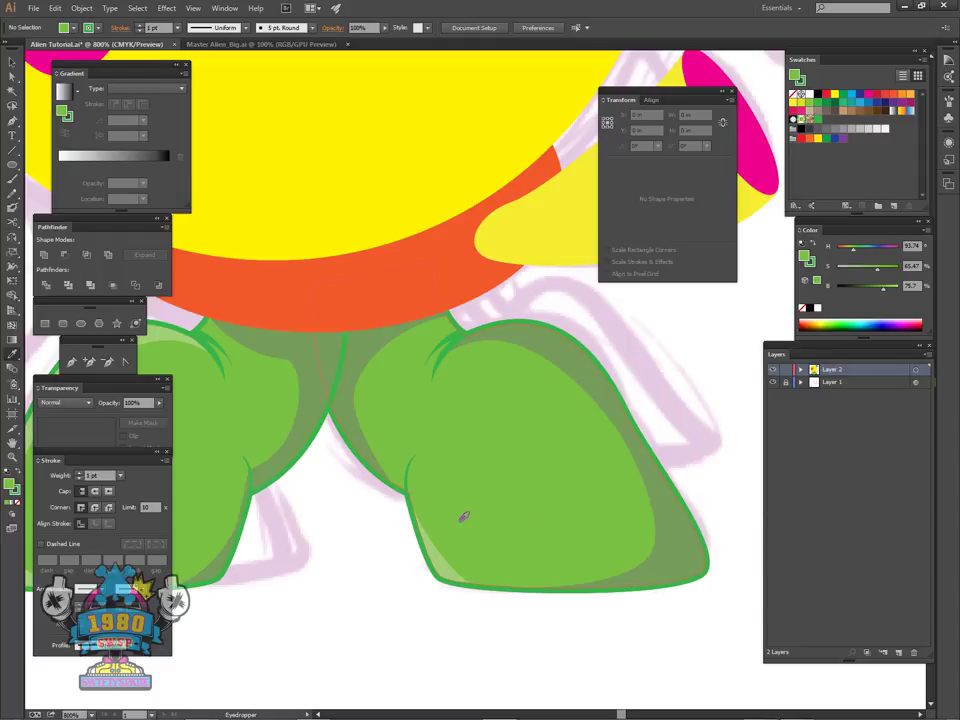
{"action": "key", "text": "slash"}
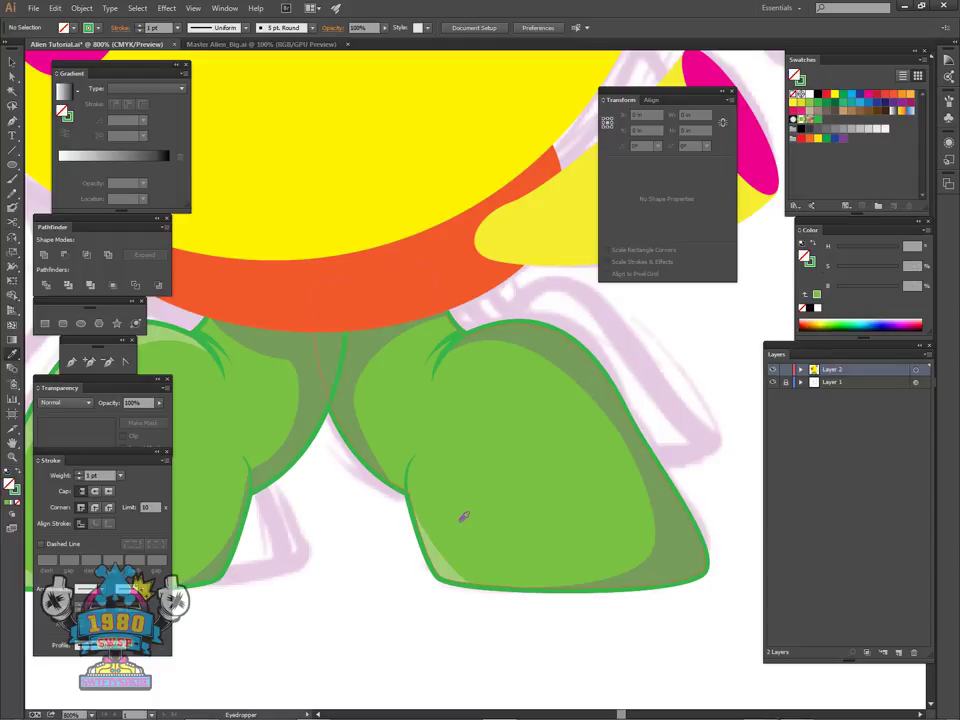
{"action": "key", "text": "x"}
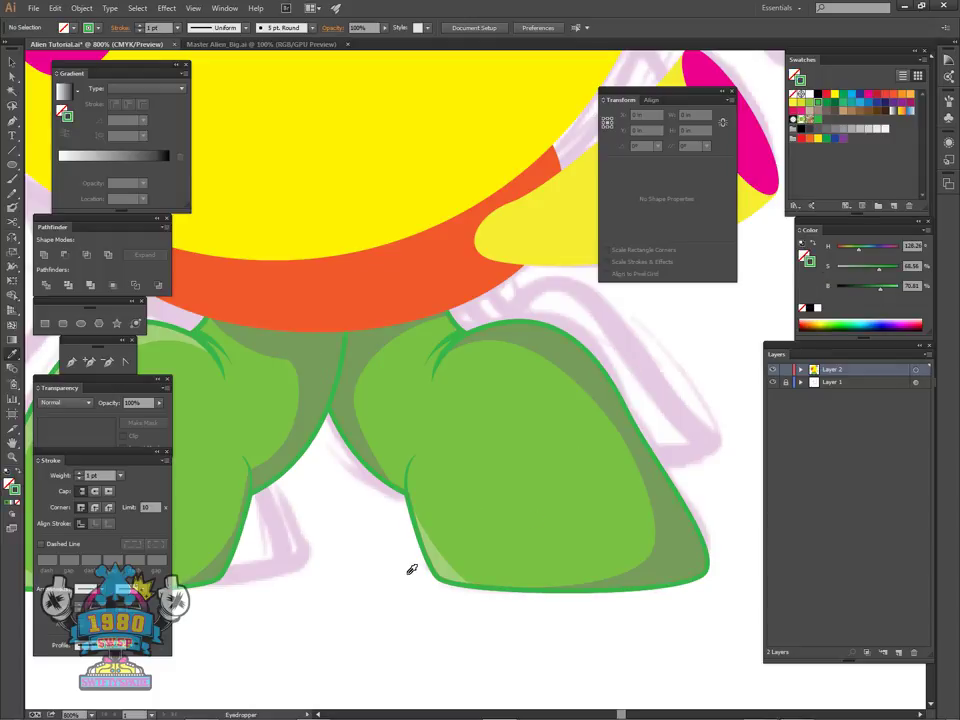
{"action": "key", "text": "shift+x"}
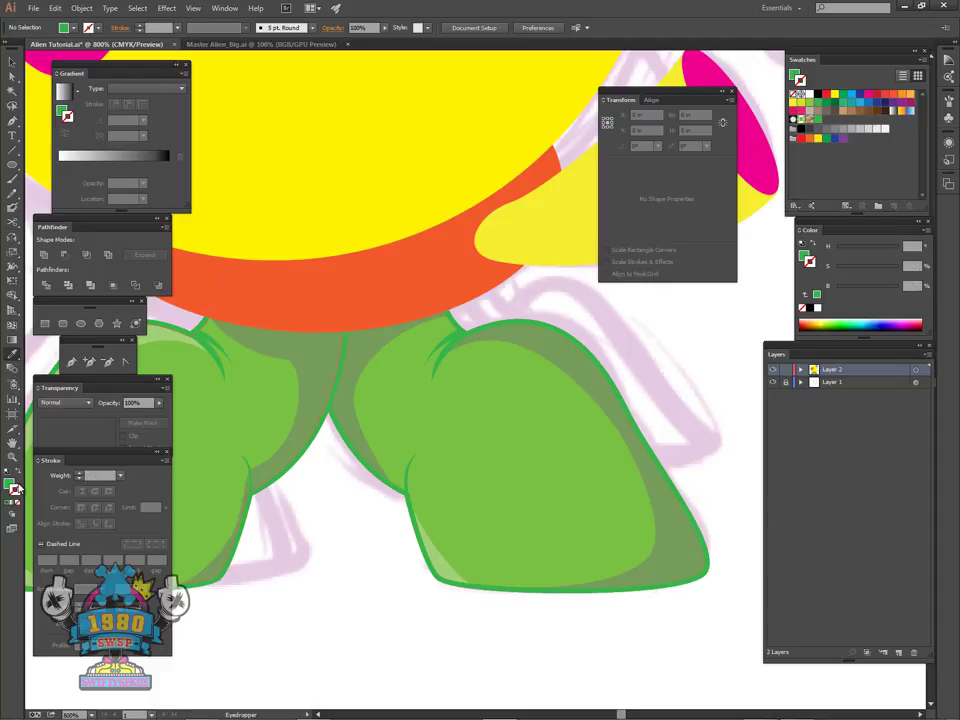
- Draw small dark green elliptical spots, about 0.02 to 0.05 in wide, scattered across the thigh and foot of the right leg
{"action": "key", "text": "l"}
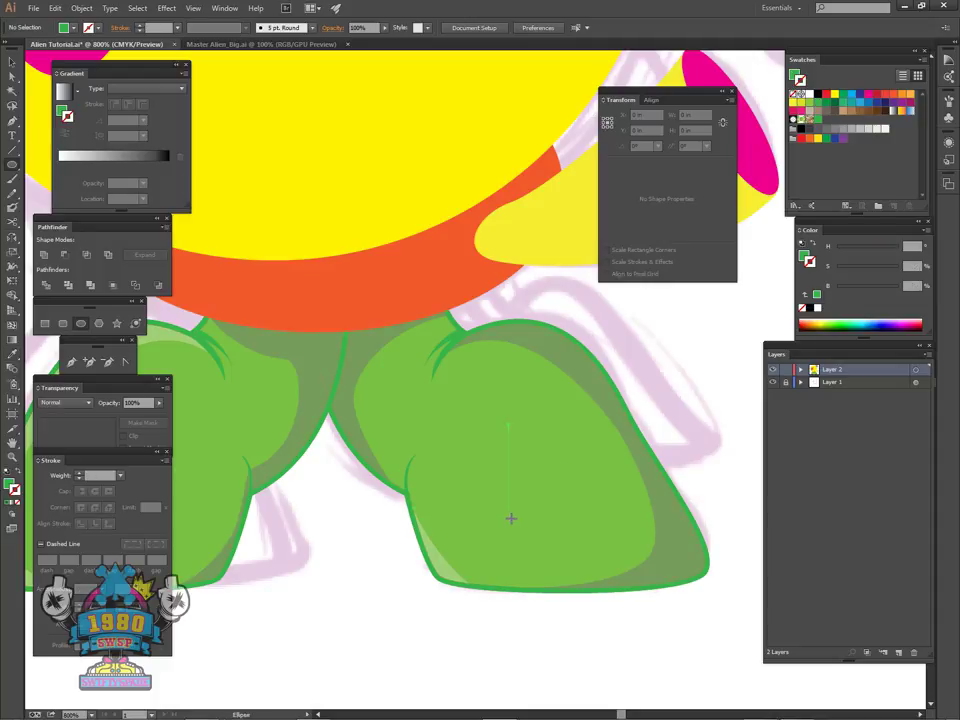
{"action": "left_click_drag", "start_coordinate": [511, 518], "coordinate": [523, 528]}
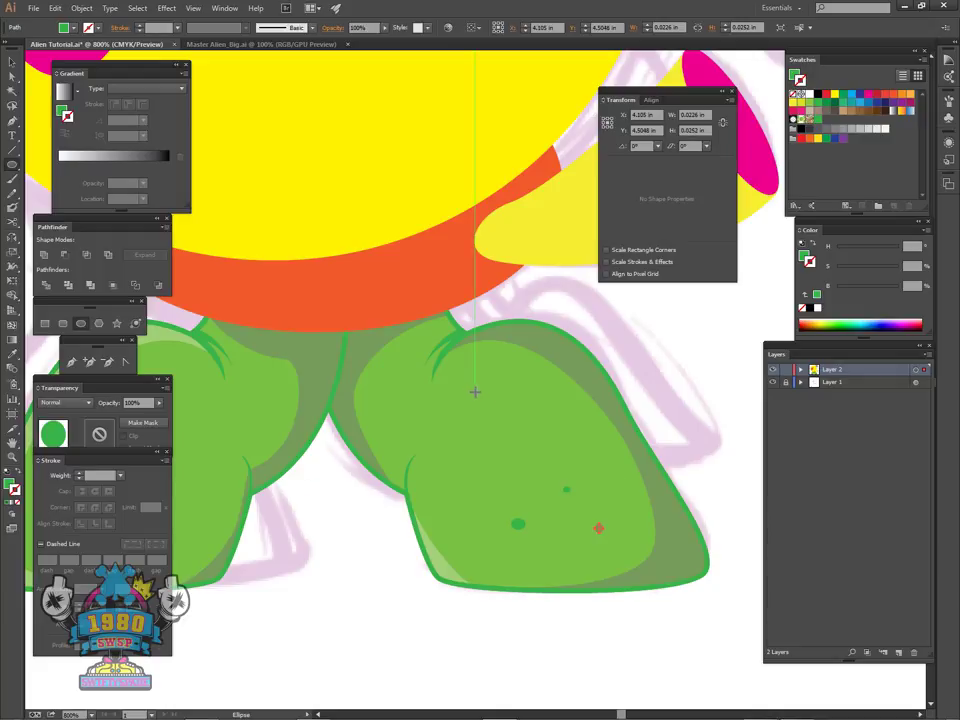
{"action": "left_click_drag", "start_coordinate": [477, 393], "coordinate": [486, 398]}
{"action": "left_click_drag", "start_coordinate": [507, 421], "coordinate": [519, 433]}
{"action": "scroll", "coordinate": [515, 471], "scroll_direction": "left", "scroll_amount": 1}
{"action": "left_click_drag", "start_coordinate": [498, 481], "coordinate": [508, 487]}
{"action": "left_click_drag", "start_coordinate": [432, 409], "coordinate": [442, 419]}
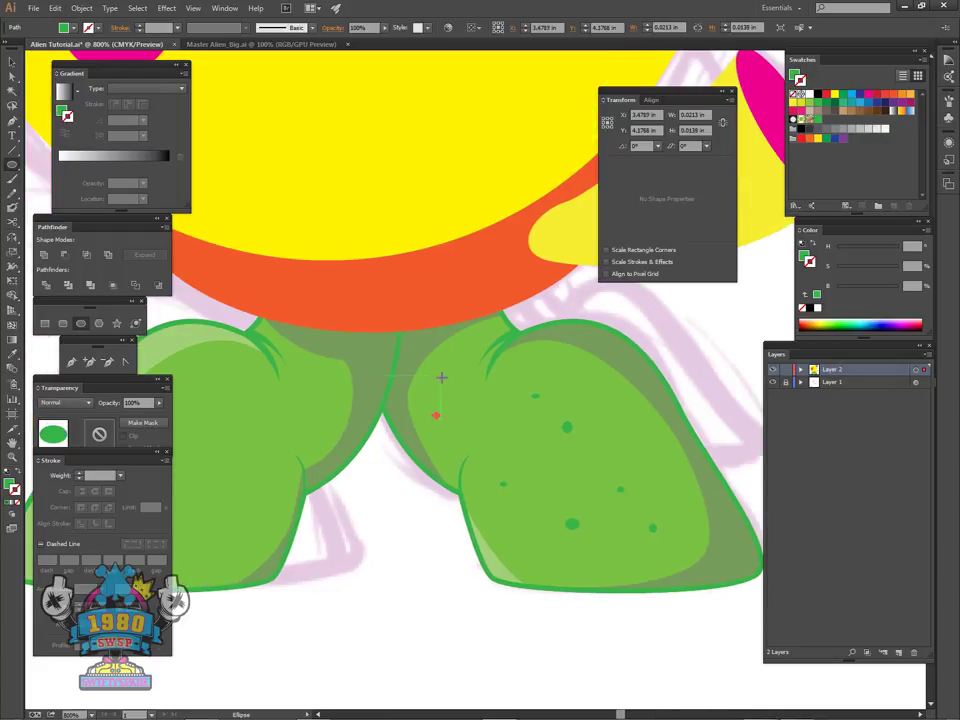
{"action": "left_click_drag", "start_coordinate": [440, 375], "coordinate": [450, 385]}
{"action": "mouse_move", "coordinate": [456, 347]}
{"action": "left_mouse_down"}
{"action": "mouse_move", "coordinate": [466, 357]}
{"action": "mouse_move", "coordinate": [490, 331]}
{"action": "left_mouse_up"}
{"action": "left_click_drag", "start_coordinate": [643, 424], "coordinate": [653, 433]}
{"action": "left_click_drag", "start_coordinate": [705, 526], "coordinate": [718, 538]}
{"action": "left_click_drag", "start_coordinate": [704, 592], "coordinate": [682, 556]}
{"action": "left_click_drag", "start_coordinate": [593, 524], "coordinate": [603, 534]}
{"action": "left_click_drag", "start_coordinate": [493, 481], "coordinate": [499, 492]}
{"action": "left_click_drag", "start_coordinate": [553, 316], "coordinate": [562, 327]}
{"action": "left_click_drag", "start_coordinate": [605, 332], "coordinate": [618, 343]}
{"action": "left_click_drag", "start_coordinate": [632, 500], "coordinate": [712, 501]}
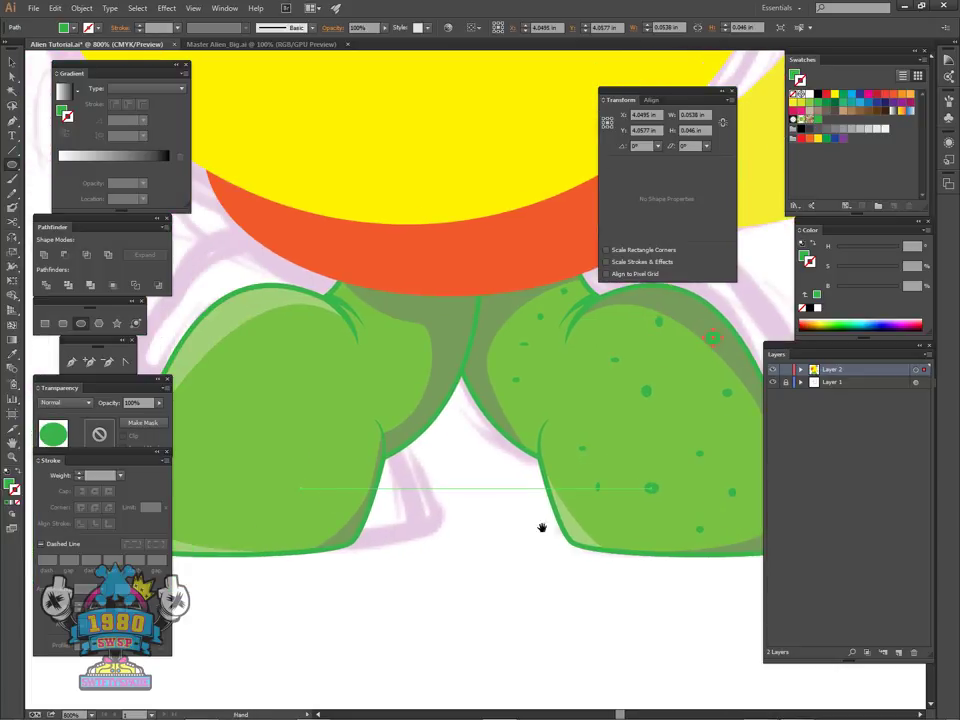
{"action": "left_click_drag", "start_coordinate": [542, 525], "coordinate": [461, 514]}
- Bring the right leg's outline and black shadow forward together, in front of the dark green spots
{"action": "key", "text": "v"}
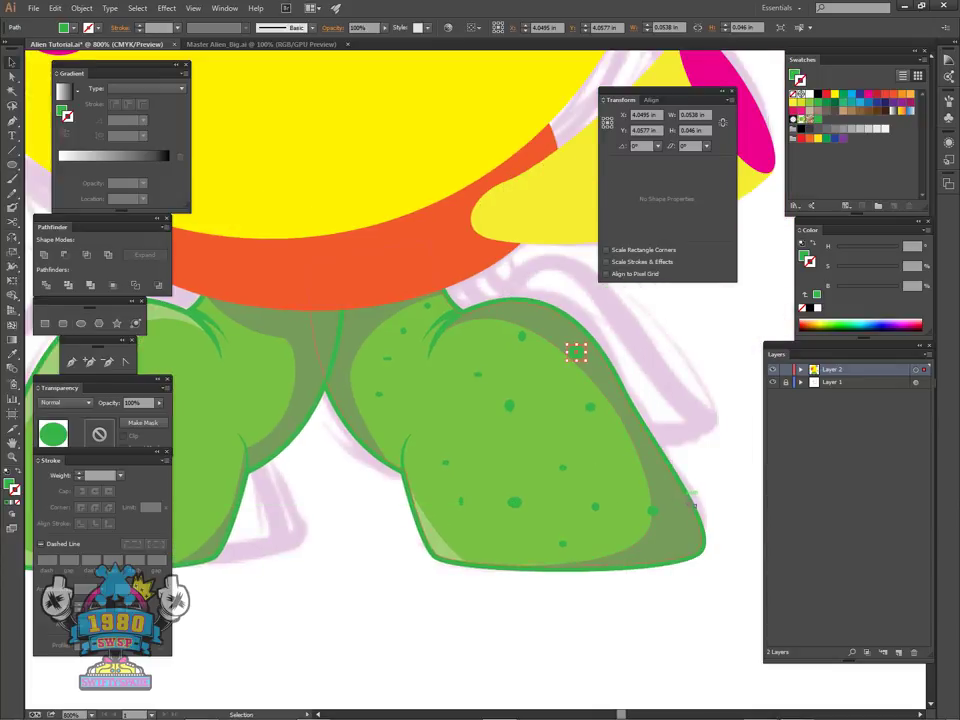
{"action": "left_click", "coordinate": [698, 512]}
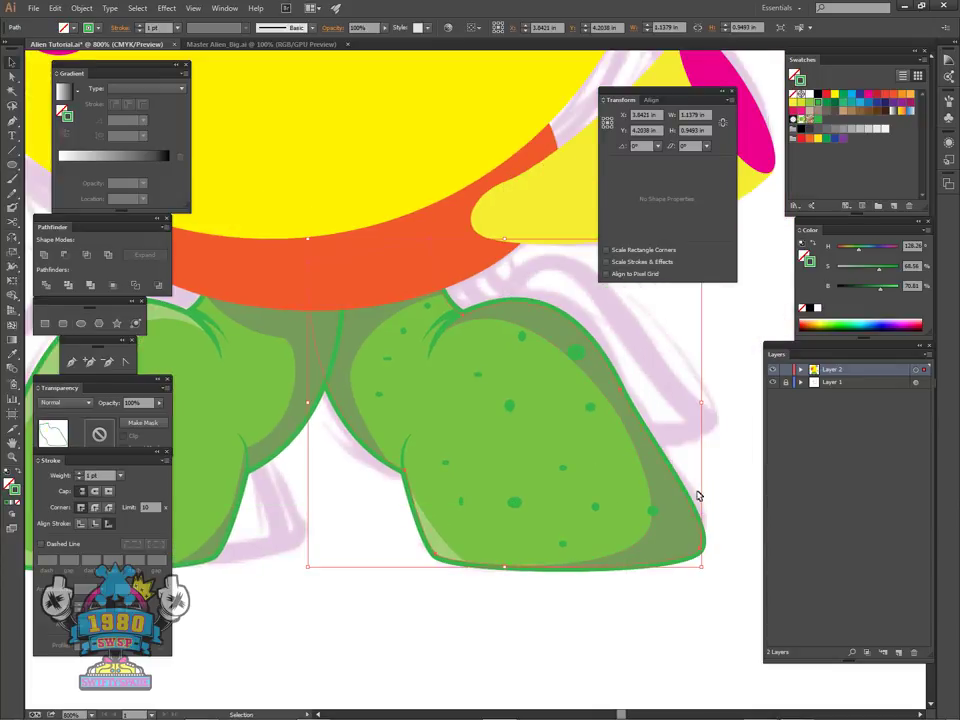
{"action": "left_click", "coordinate": [670, 536], "text": "shift"}
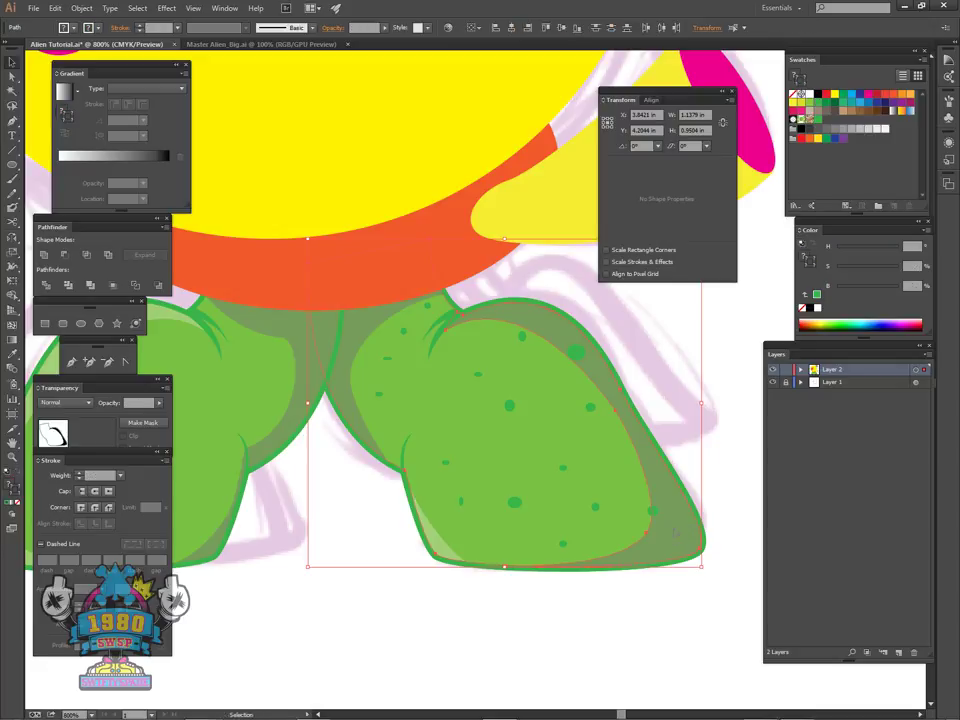
{"action": "key", "text": "a"}
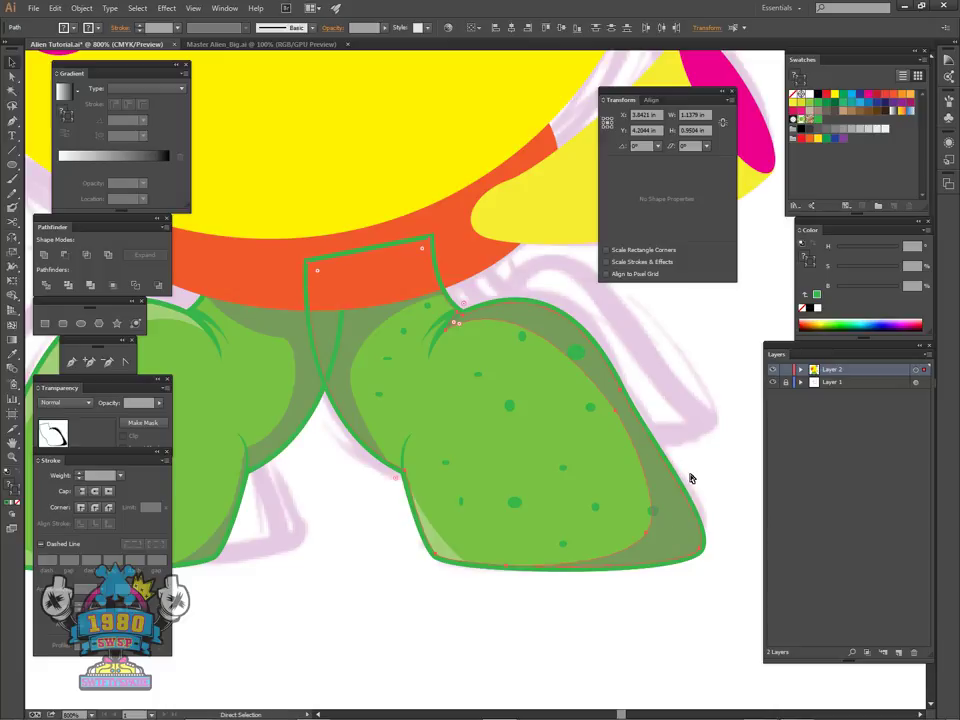
{"action": "key", "text": "ctrl+shift+["}
{"action": "key", "text": "ctrl+z"}
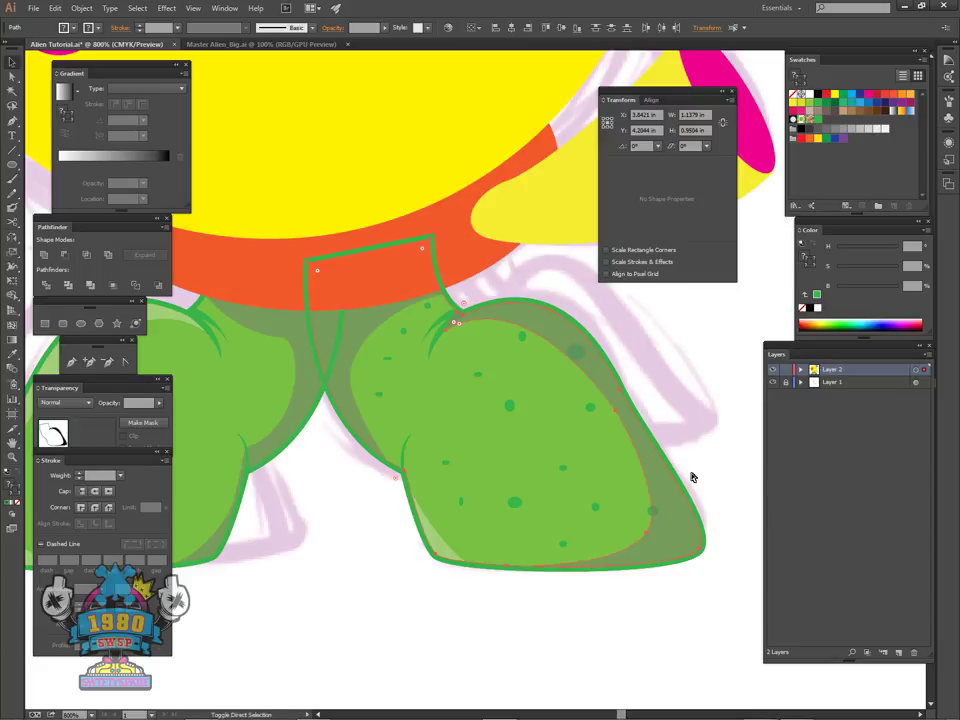
{"action": "key", "text": "v"}
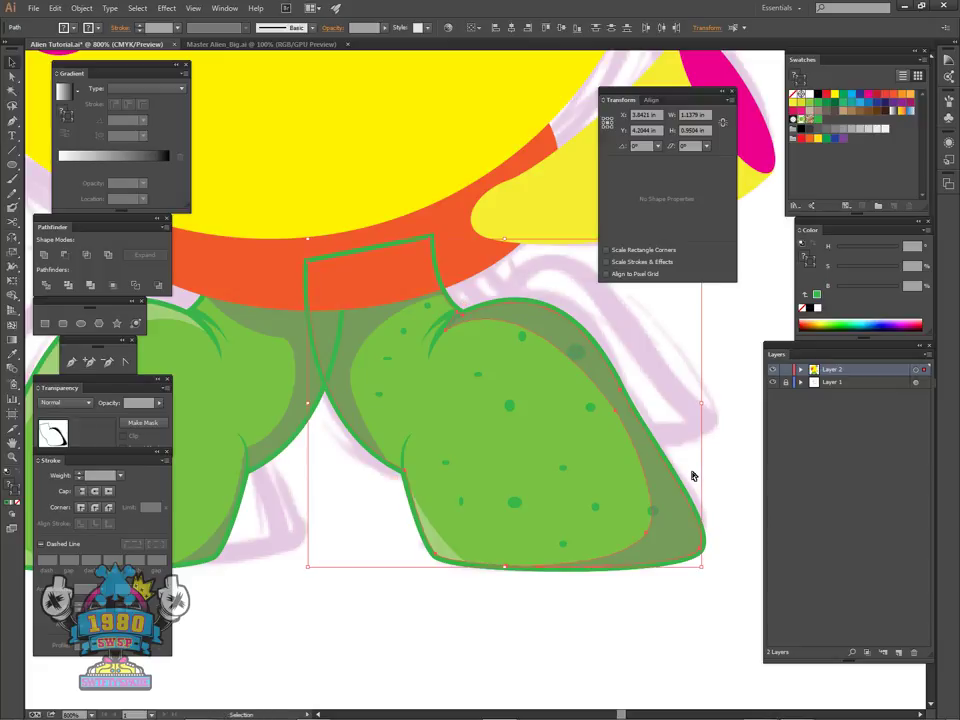
{"action": "left_click", "coordinate": [699, 486]}
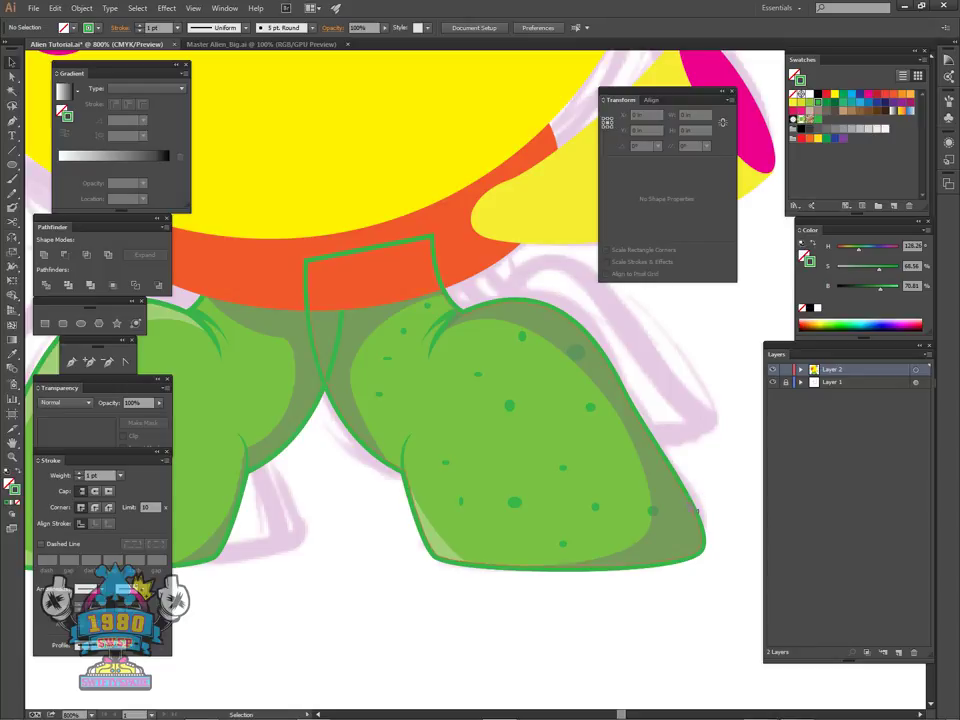
- Send the right leg's outline and shadow backward together until the outline is behind the orange body
{"action": "left_click", "coordinate": [485, 568]}
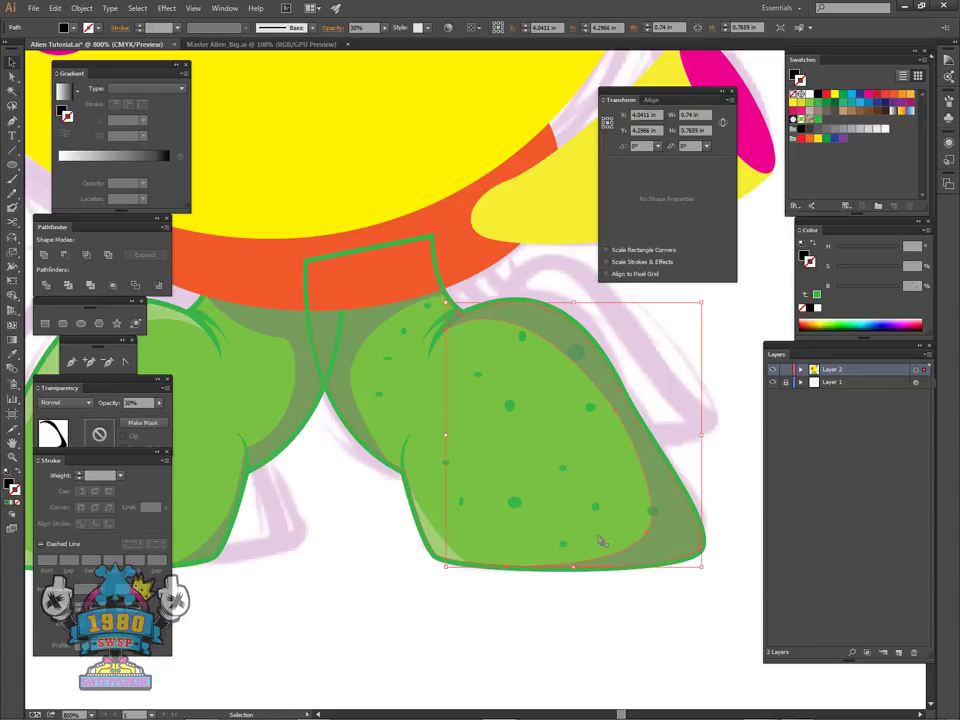
{"action": "left_click", "coordinate": [490, 567], "text": "shift"}
{"action": "key", "text": "a"}
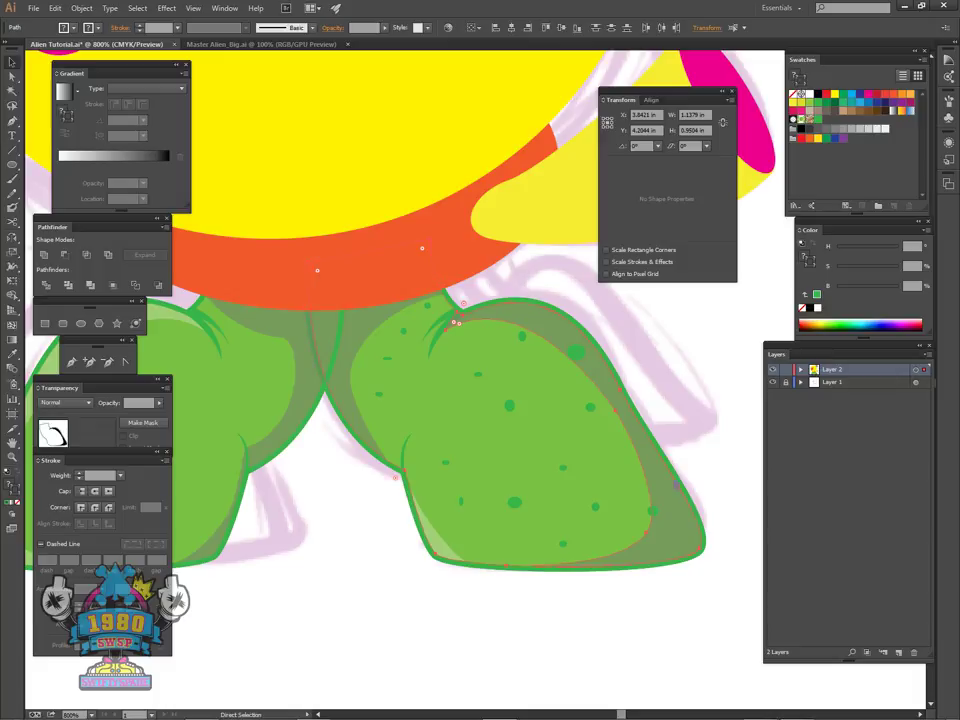
{"action": "key", "text": "v"}
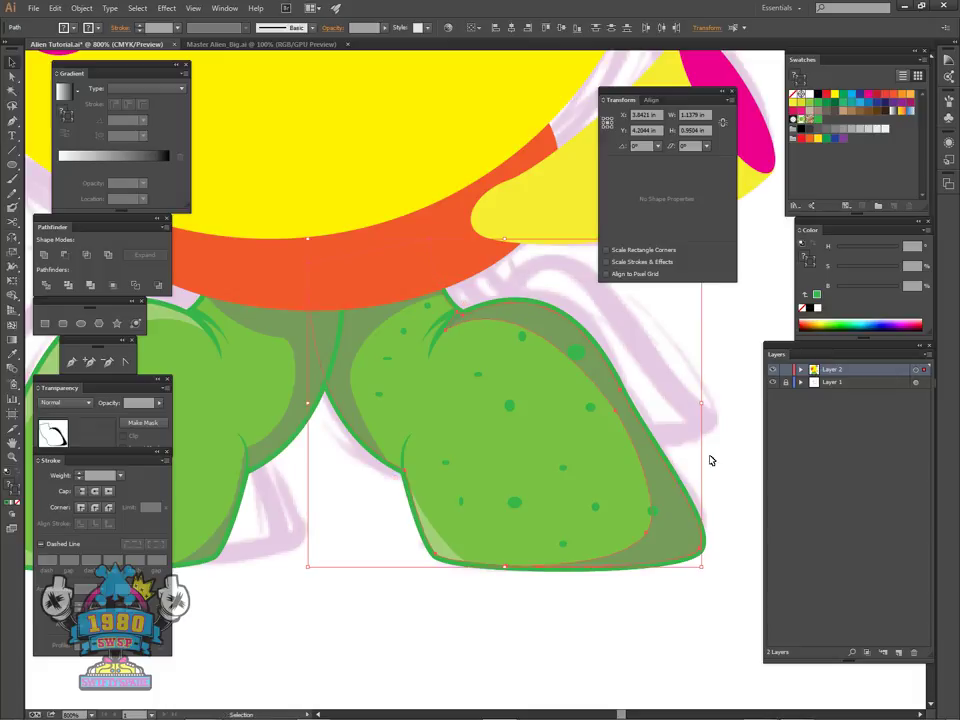
{"action": "left_click", "coordinate": [711, 460]}
- Bring only the right leg's outer semi-transparent shadow forward so it covers the dark green spots
{"action": "left_click", "coordinate": [687, 492]}
{"action": "key", "text": "ctrl+shift+]"}
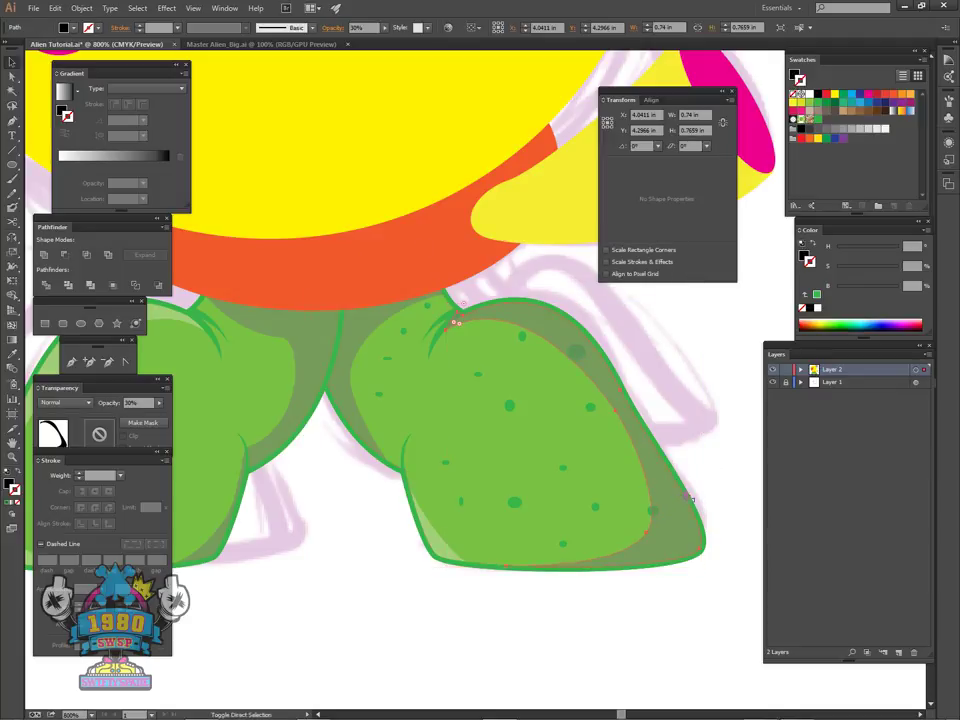
{"action": "left_click", "coordinate": [718, 462]}
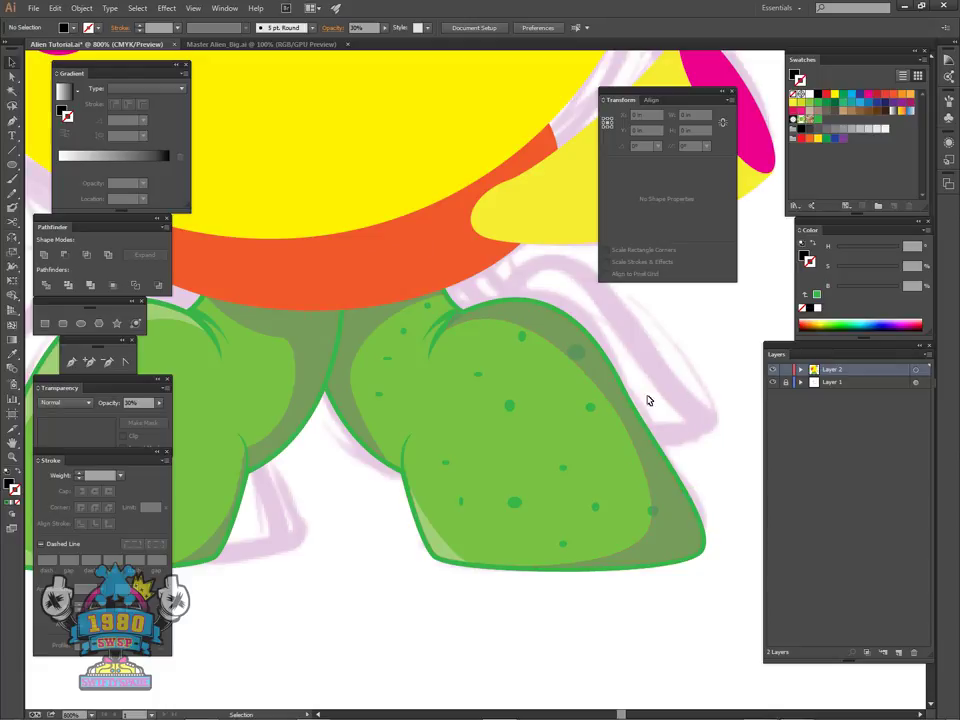
- Examine the crease and shadow where the right leg's thigh meets the foot
{"action": "key", "text": "ctrl+equal"}
{"action": "key", "text": "ctrl+equal"}
{"action": "left_click_drag", "start_coordinate": [490, 411], "coordinate": [545, 537]}
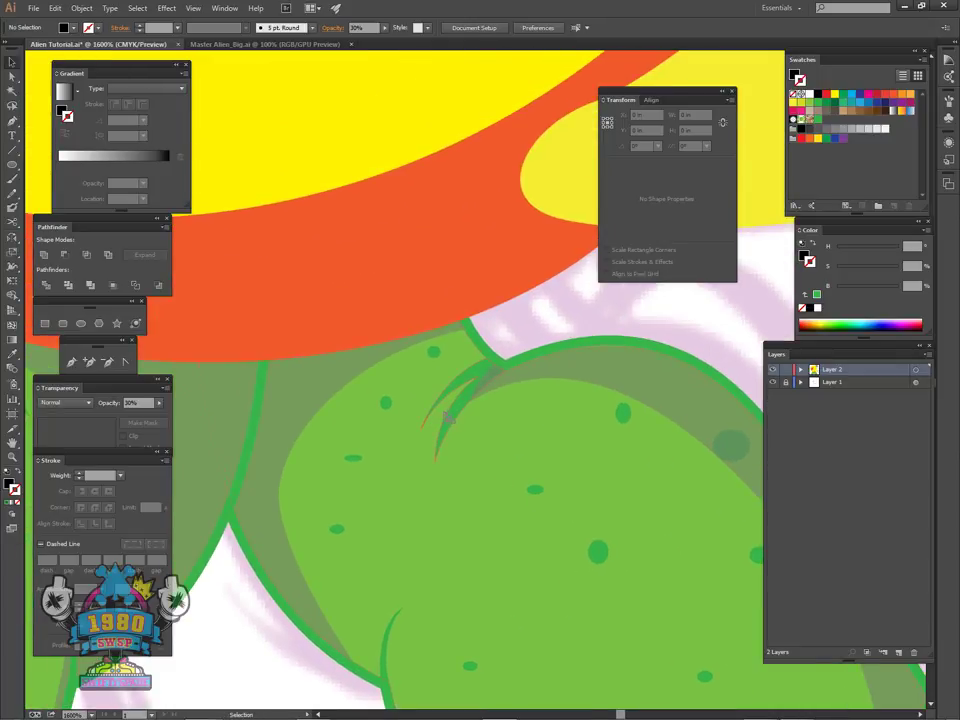
{"action": "left_click", "coordinate": [458, 417]}
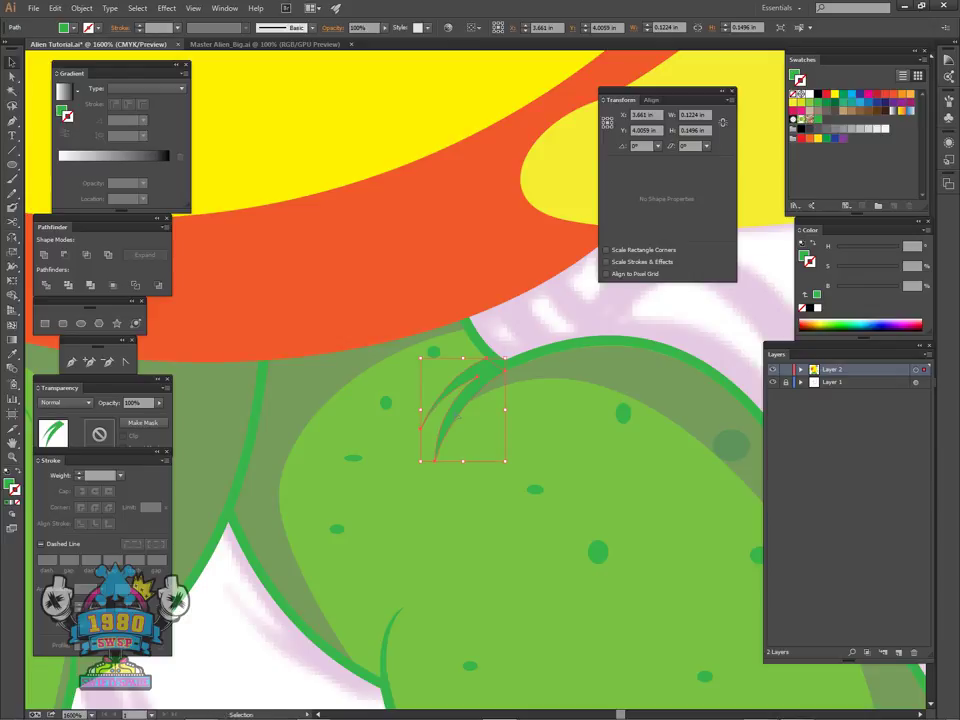
{"action": "left_click", "coordinate": [718, 332]}
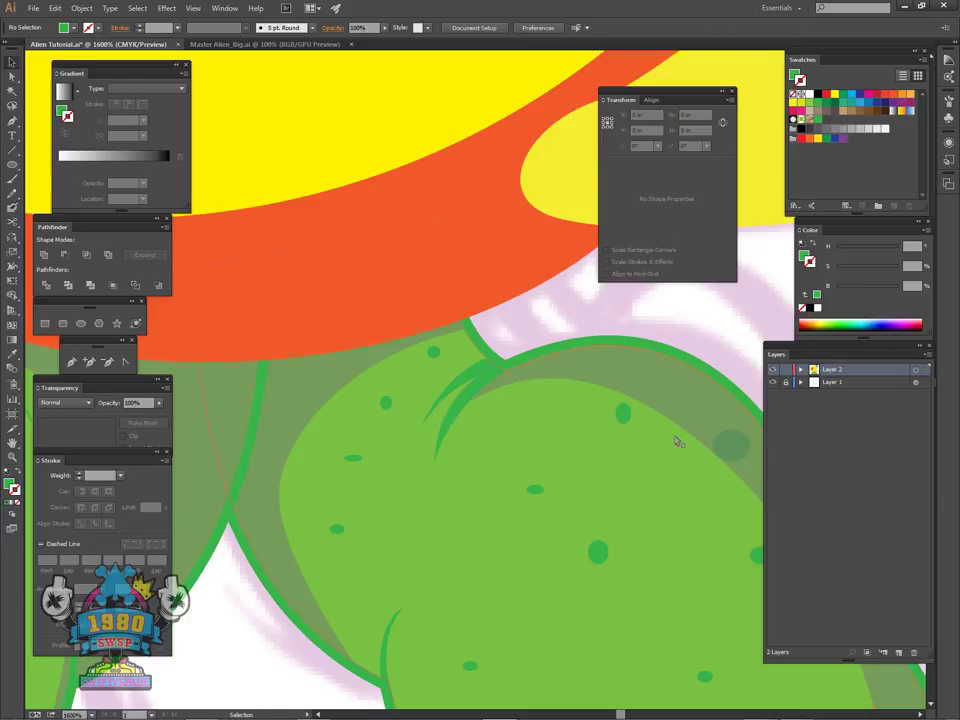
{"action": "key", "text": "ctrl+minus"}
{"action": "key", "text": "ctrl+minus"}
{"action": "key", "text": "ctrl+minus"}
{"action": "key", "text": "ctrl+minus"}
{"action": "key", "text": "ctrl+minus"}
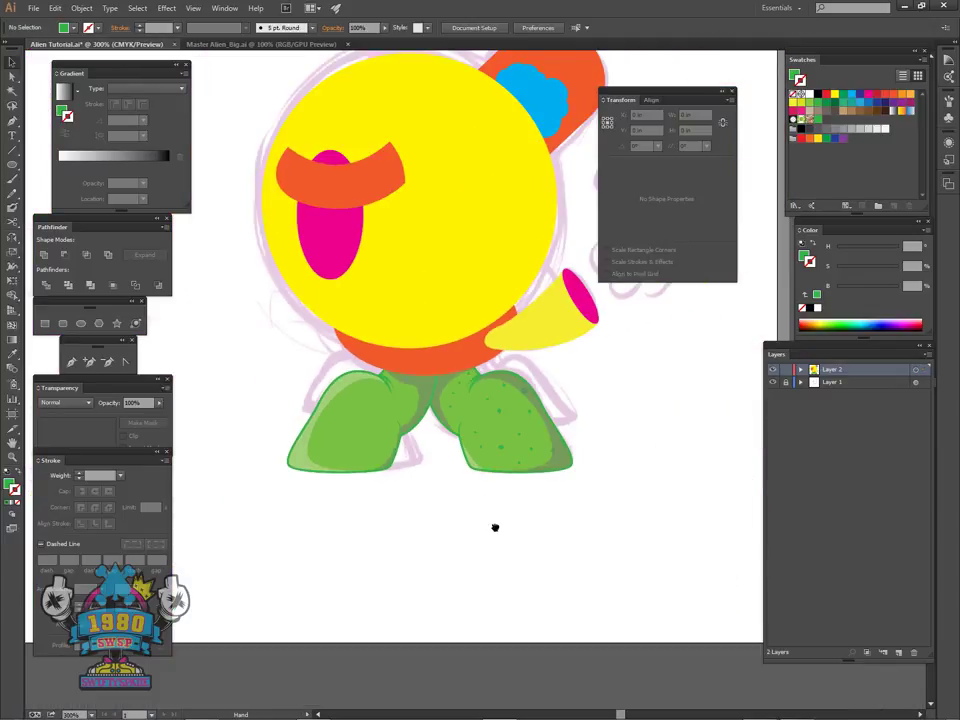
- Draw small dark green elliptical spots, the last about 0.02 in wide, across the lower part of the left foot
{"action": "left_click_drag", "start_coordinate": [495, 527], "coordinate": [600, 561]}
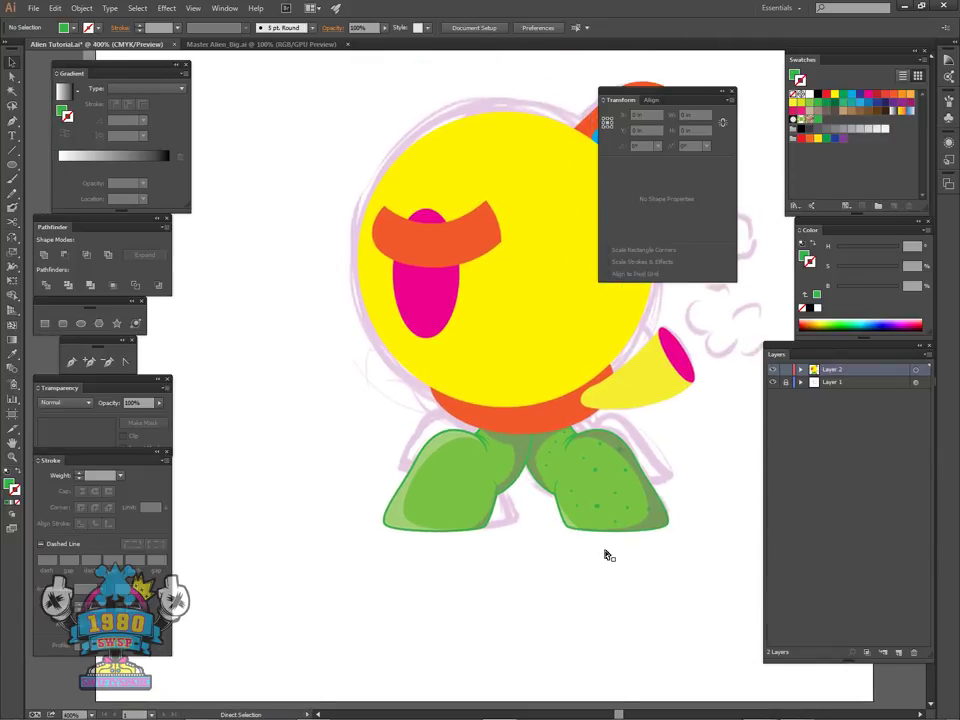
{"action": "scroll", "coordinate": [536, 430], "scroll_direction": "up", "scroll_amount": 3}
{"action": "left_click_drag", "start_coordinate": [536, 430], "coordinate": [551, 390]}
{"action": "key", "text": "i"}
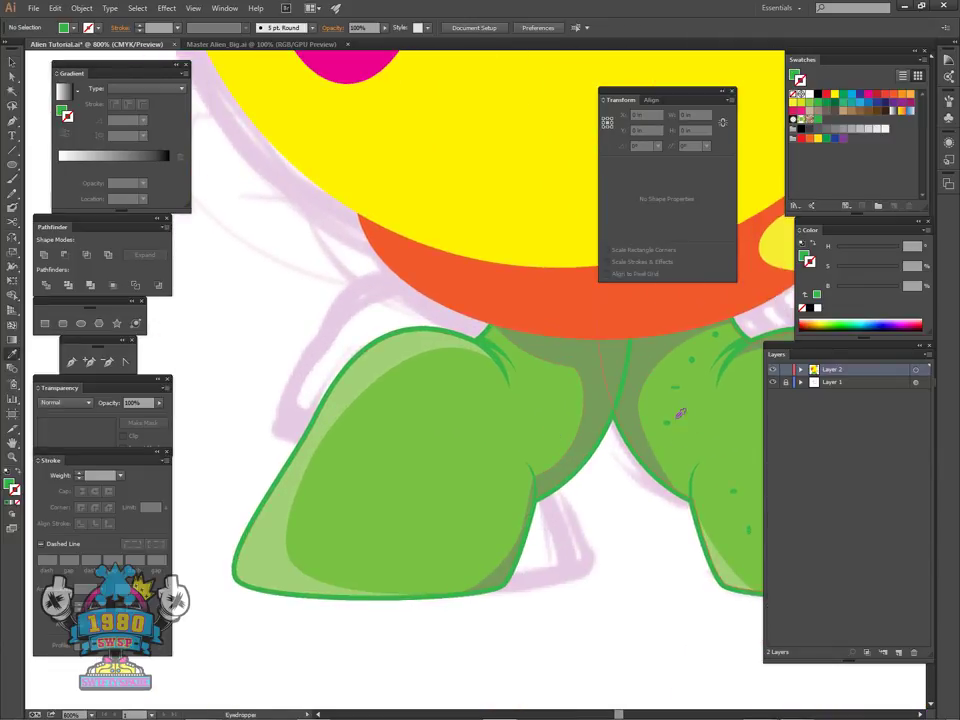
{"action": "left_click_drag", "start_coordinate": [585, 501], "coordinate": [621, 551]}
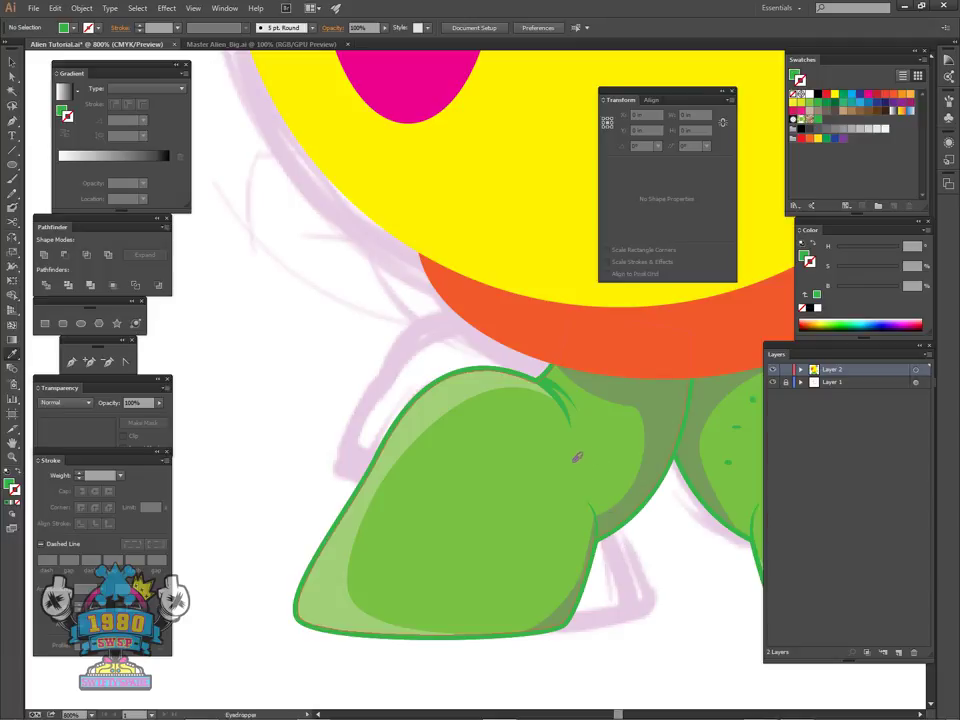
{"action": "key", "text": "l"}
{"action": "mouse_move", "coordinate": [449, 556]}
{"action": "left_mouse_down"}
{"action": "mouse_move", "coordinate": [482, 578]}
{"action": "mouse_move", "coordinate": [547, 556]}
{"action": "left_mouse_up"}
{"action": "left_click_drag", "start_coordinate": [392, 604], "coordinate": [427, 621]}
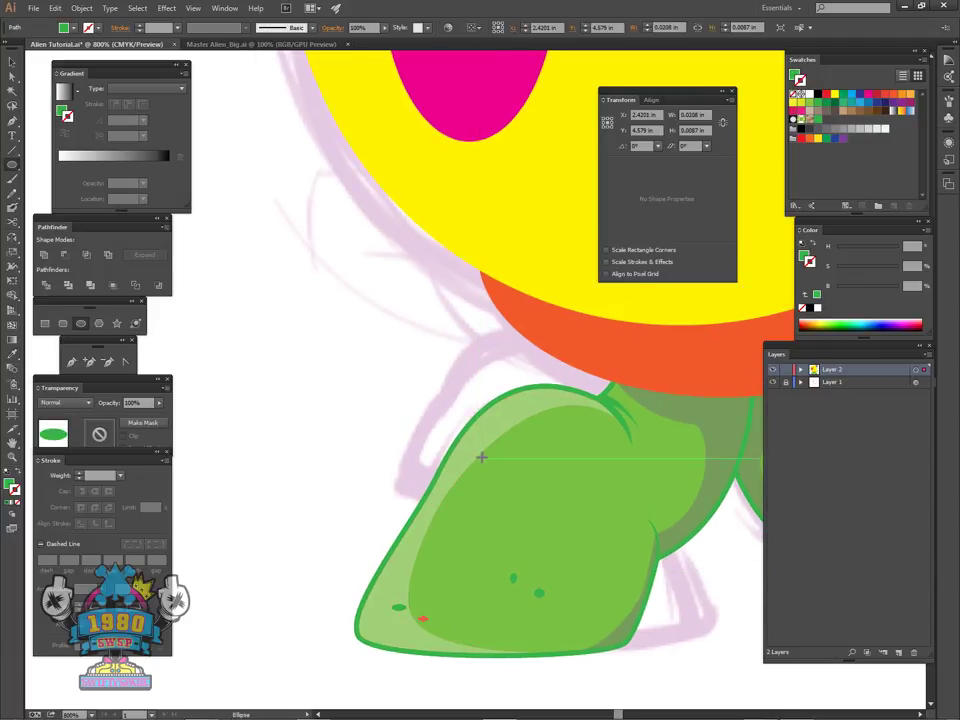
- Draw more dark green elliptical spots, about 0.015 to 0.025 in wide, across the left leg's upper foot and thigh
{"action": "mouse_move", "coordinate": [478, 449]}
{"action": "left_mouse_down"}
{"action": "mouse_move", "coordinate": [488, 459]}
{"action": "mouse_move", "coordinate": [518, 434]}
{"action": "left_mouse_up"}
{"action": "left_click_drag", "start_coordinate": [584, 497], "coordinate": [597, 509]}
{"action": "left_click_drag", "start_coordinate": [628, 467], "coordinate": [636, 479]}
{"action": "left_click_drag", "start_coordinate": [679, 464], "coordinate": [688, 476]}
{"action": "mouse_move", "coordinate": [703, 451]}
{"action": "left_mouse_down"}
{"action": "mouse_move", "coordinate": [631, 502]}
{"action": "mouse_move", "coordinate": [658, 494]}
{"action": "left_mouse_up"}
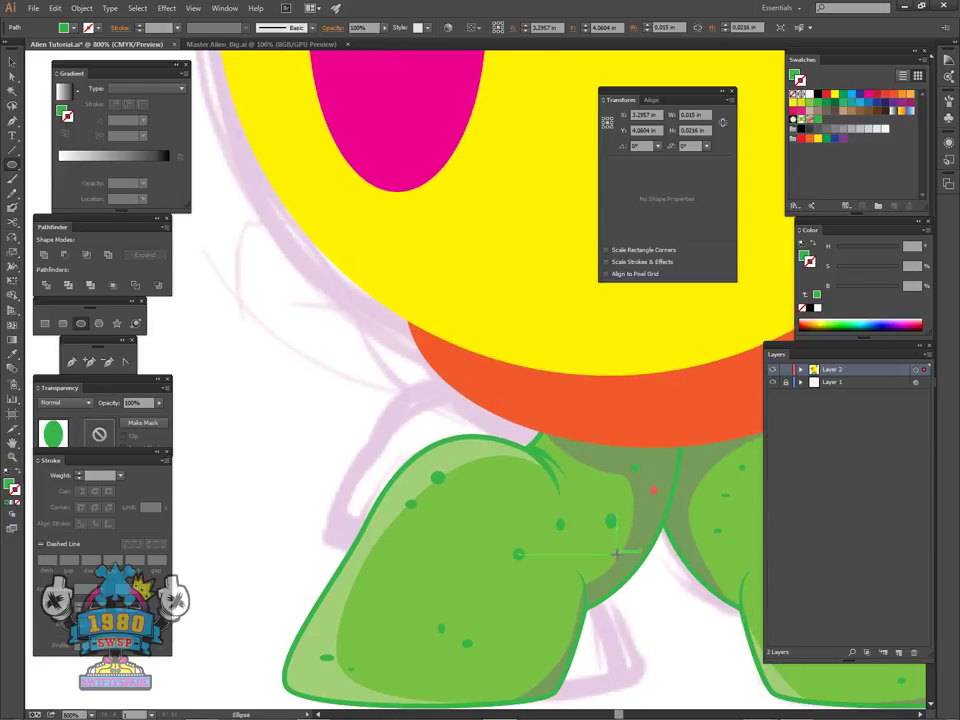
{"action": "mouse_move", "coordinate": [617, 554]}
{"action": "left_mouse_down"}
{"action": "mouse_move", "coordinate": [622, 566]}
{"action": "mouse_move", "coordinate": [536, 464]}
{"action": "left_mouse_up"}
{"action": "left_click_drag", "start_coordinate": [578, 554], "coordinate": [583, 583]}
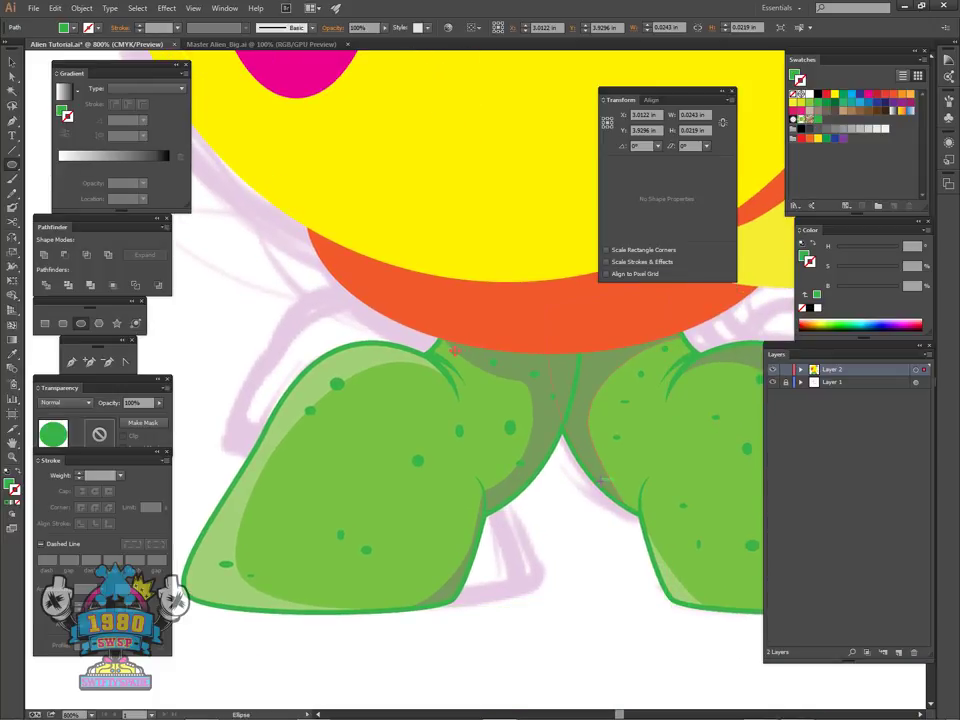
- Bring the left leg's two semi-transparent black shadows to the front so they cover the dark green spots
{"action": "key", "text": "v"}
{"action": "left_click", "coordinate": [467, 580]}
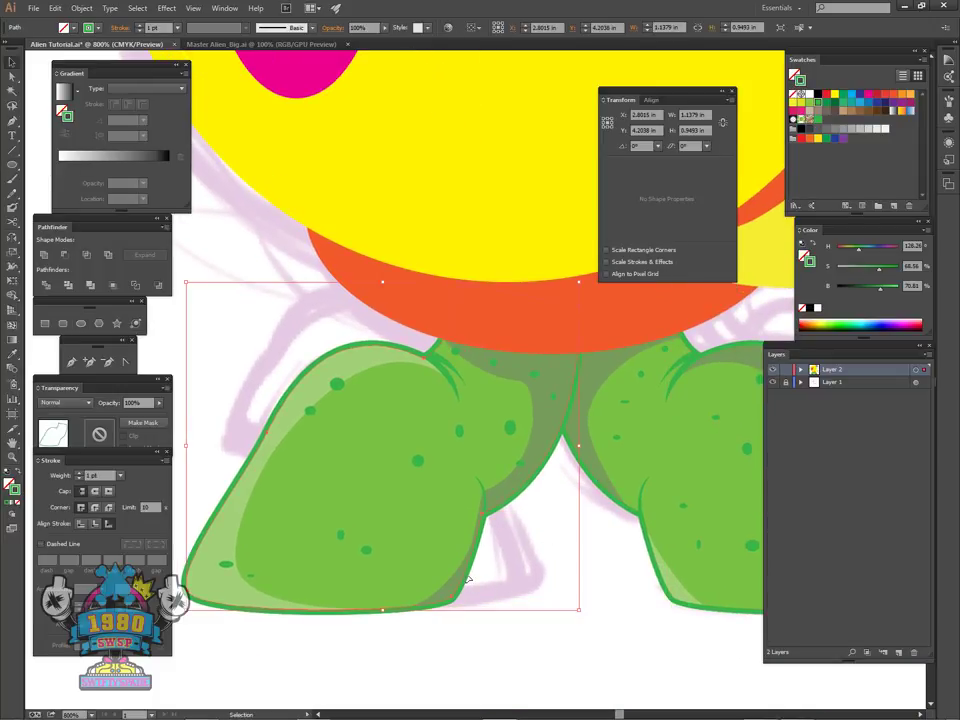
{"action": "left_click", "coordinate": [451, 582]}
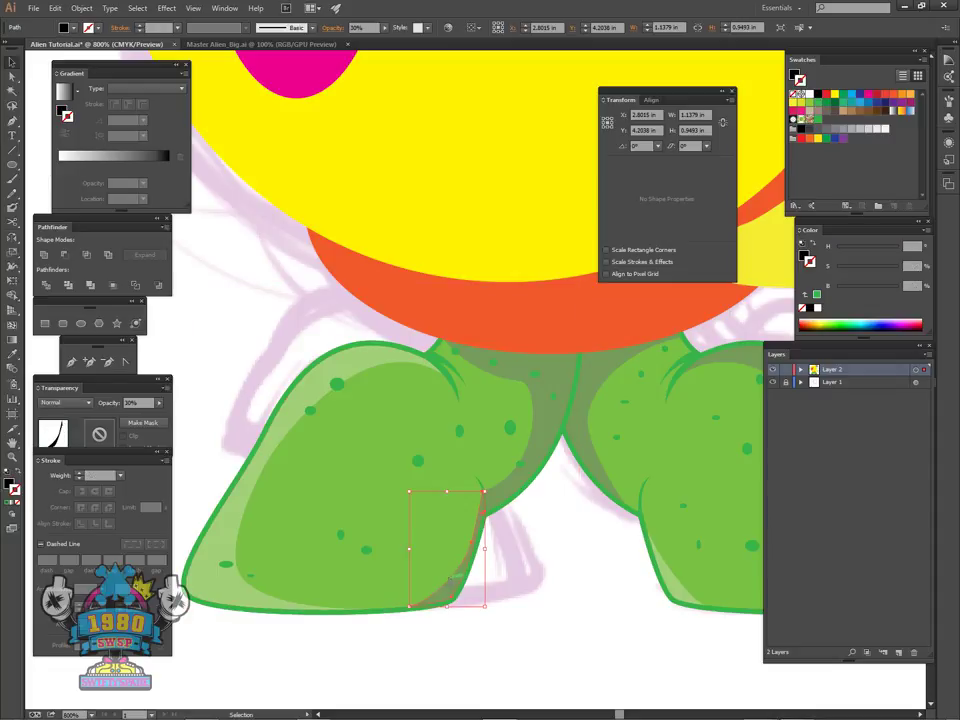
{"action": "left_click", "coordinate": [547, 429], "text": "shift"}
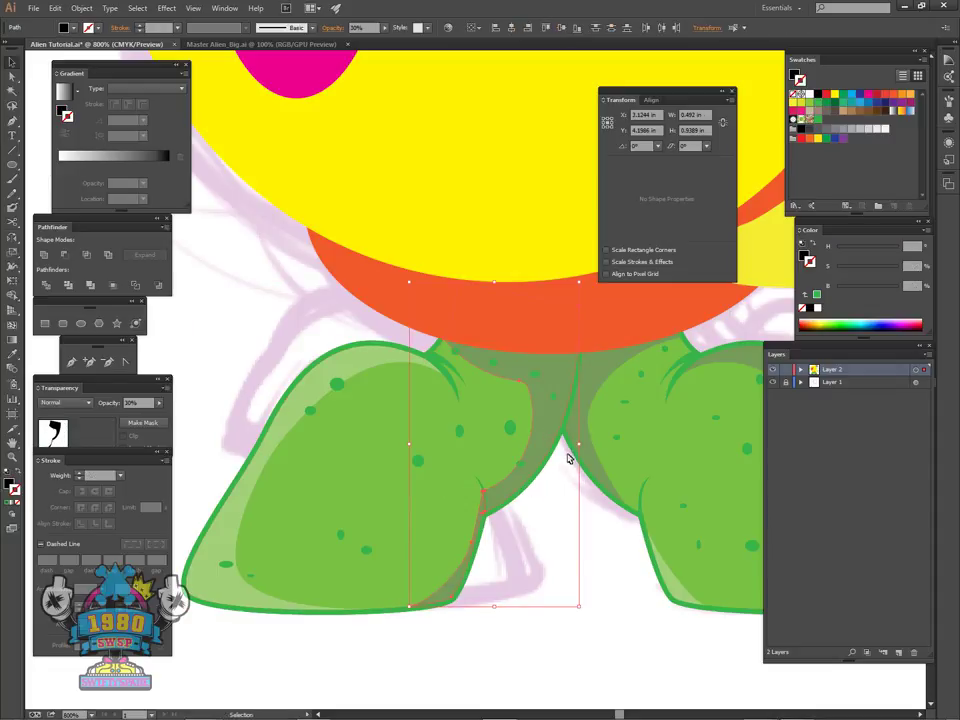
{"action": "key", "text": "ctrl+shift+bracketright"}
{"action": "key", "text": "a"}
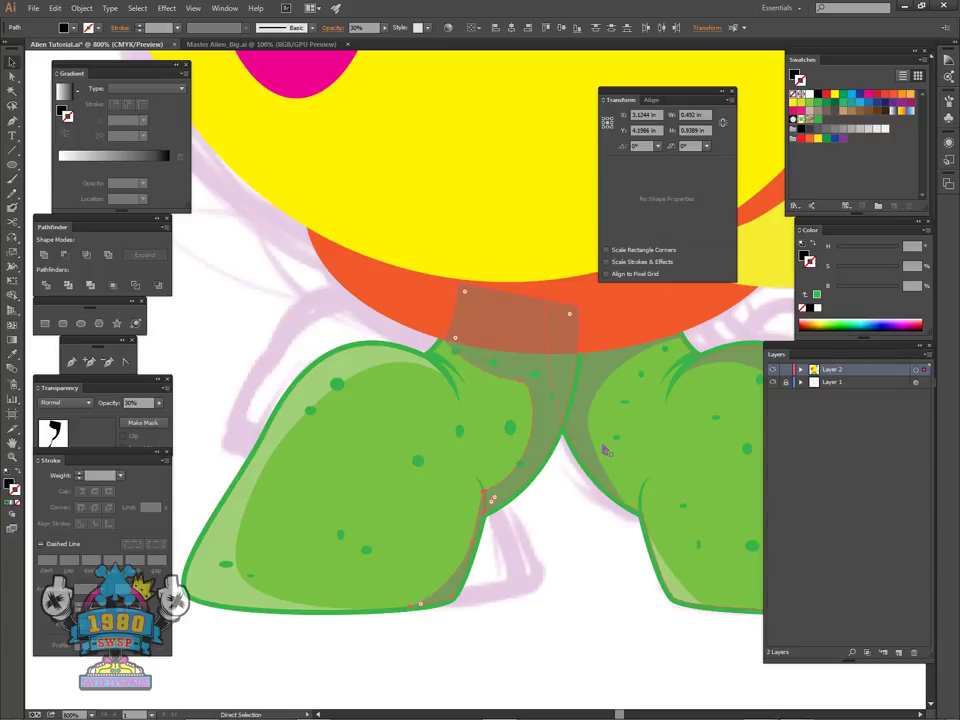
{"action": "key", "text": "v"}
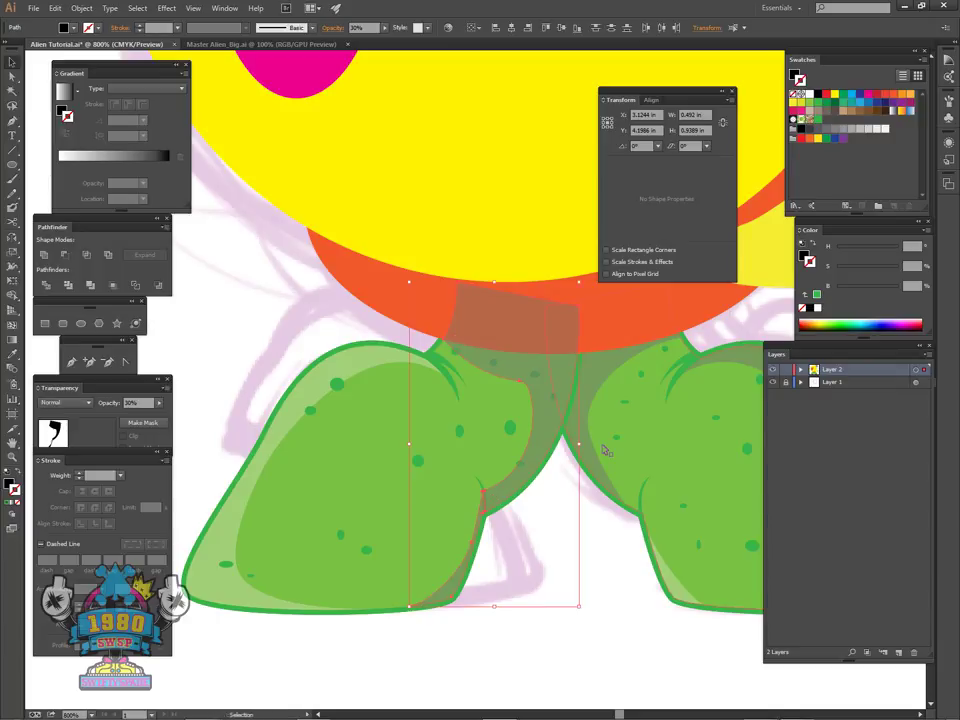
- Bring the orange body, yellow head, face parts, antenna and yellow cone together in front of the left leg's shadow
{"action": "left_click", "coordinate": [692, 312]}
{"action": "key", "text": "ctrl+minus"}
{"action": "key", "text": "ctrl+minus"}
{"action": "key", "text": "ctrl+minus"}
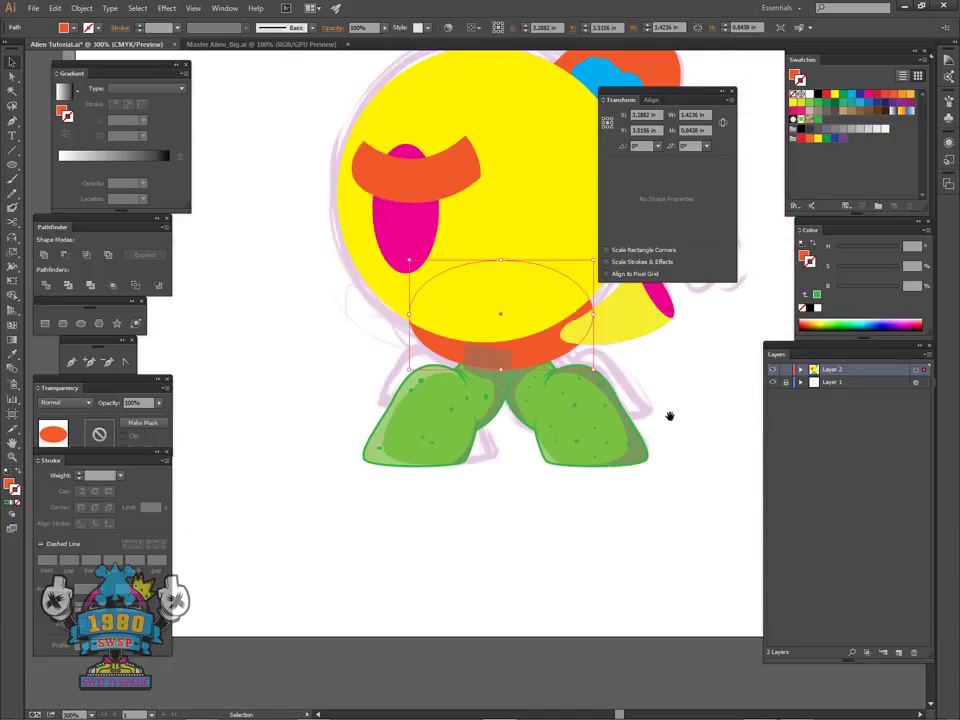
{"action": "left_click_drag", "start_coordinate": [670, 415], "coordinate": [557, 550]}
{"action": "left_click_drag", "start_coordinate": [222, 131], "coordinate": [572, 474]}
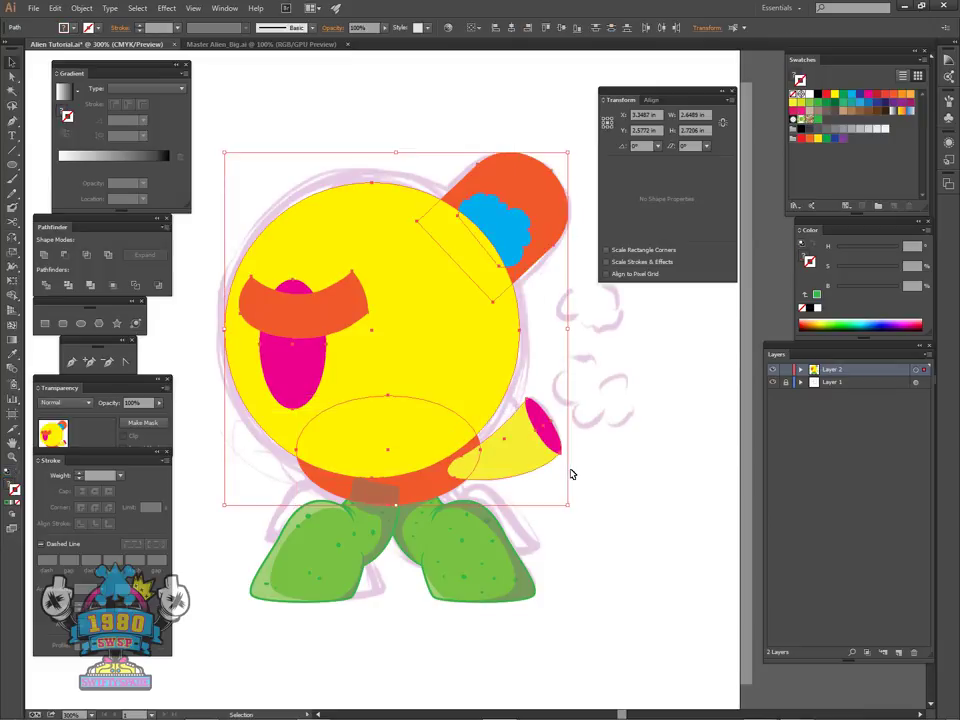
{"action": "left_click", "coordinate": [617, 506]}
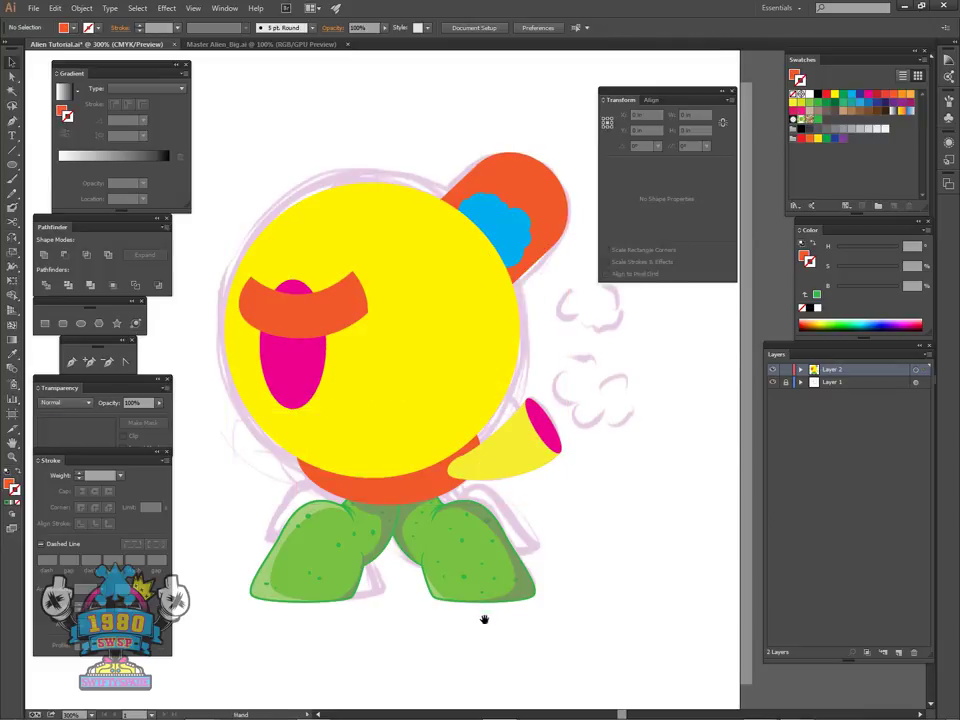
- Lock the yellow head, orange body, yellow cone and all parts of the right leg, leaving the left leg selectable
{"action": "left_click_drag", "start_coordinate": [504, 586], "coordinate": [584, 503]}
{"action": "key", "text": "space"}
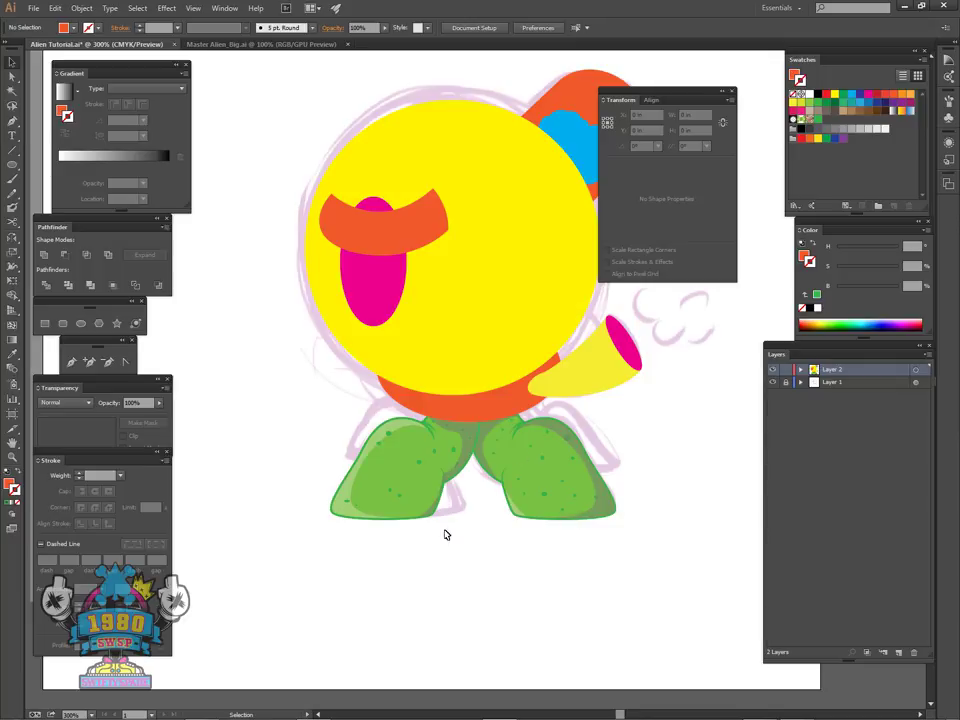
{"action": "left_click_drag", "start_coordinate": [286, 577], "coordinate": [530, 573]}
{"action": "key", "text": "ctrl+="}
{"action": "key", "text": "ctrl+="}
{"action": "key", "text": "space"}
{"action": "left_click_drag", "start_coordinate": [682, 615], "coordinate": [514, 457]}
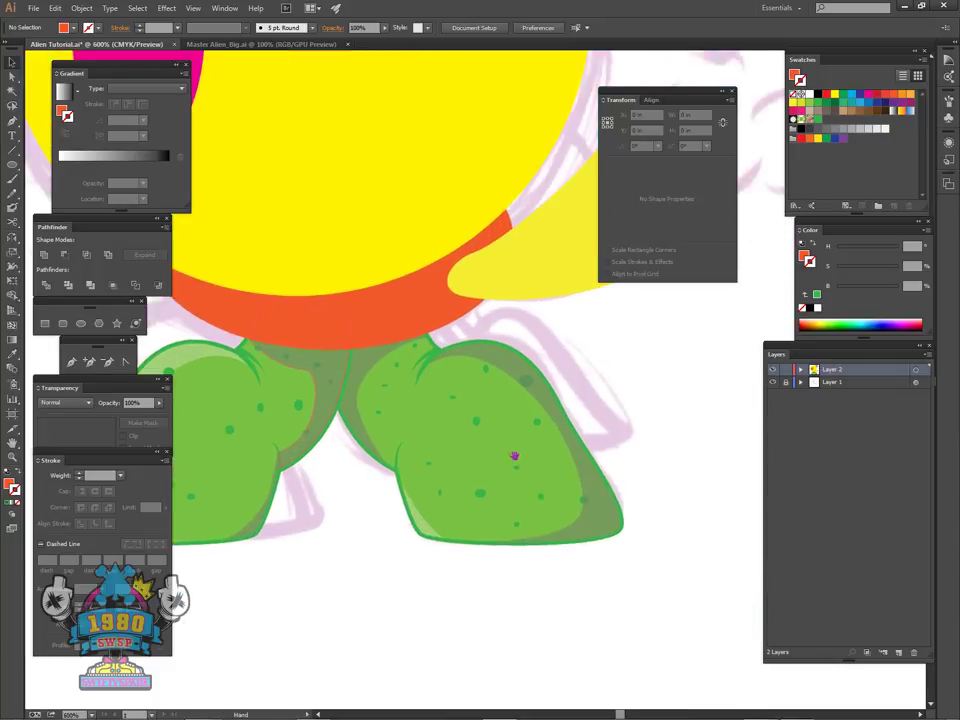
{"action": "key", "text": "space"}
{"action": "left_click_drag", "start_coordinate": [619, 509], "coordinate": [693, 566]}
{"action": "left_click_drag", "start_coordinate": [681, 583], "coordinate": [370, 164]}
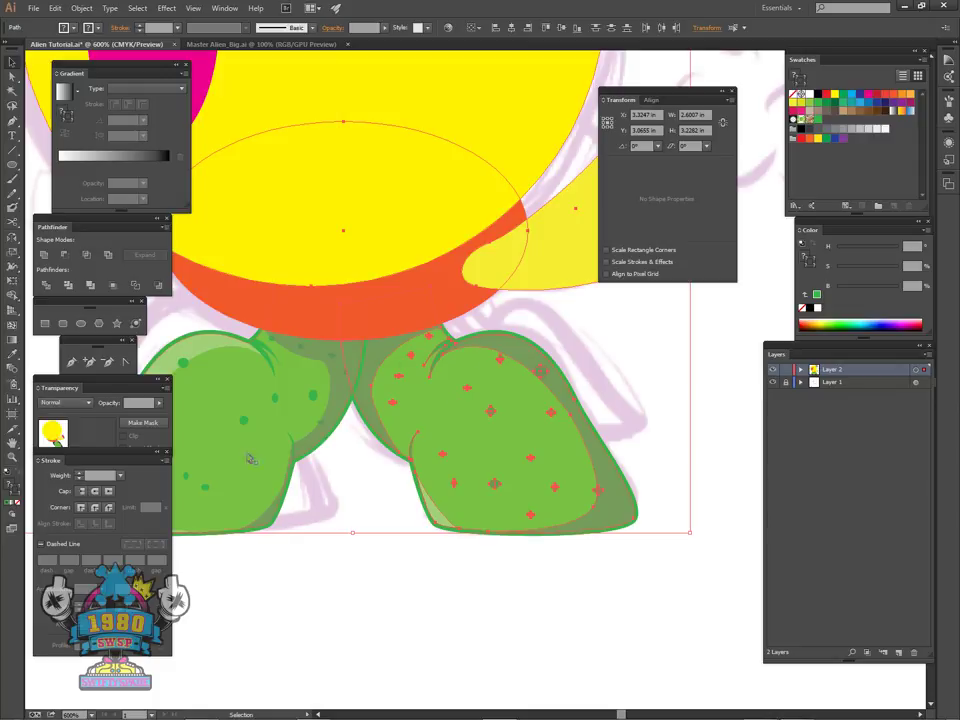
{"action": "key", "text": "ctrl+shift+b"}
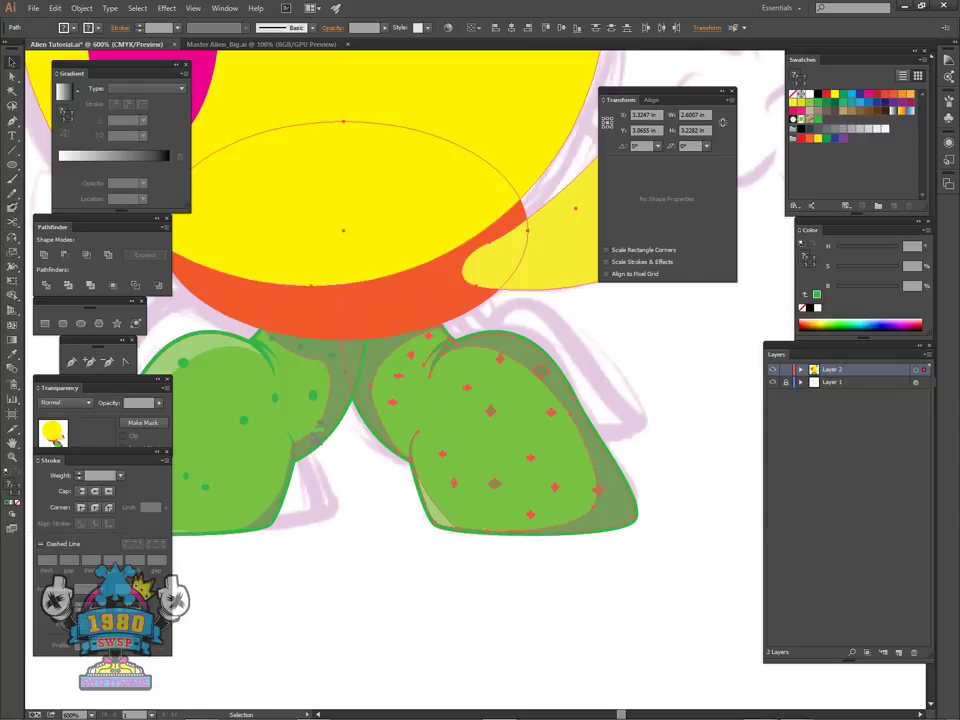
{"action": "key", "text": "ctrl+shift+a"}
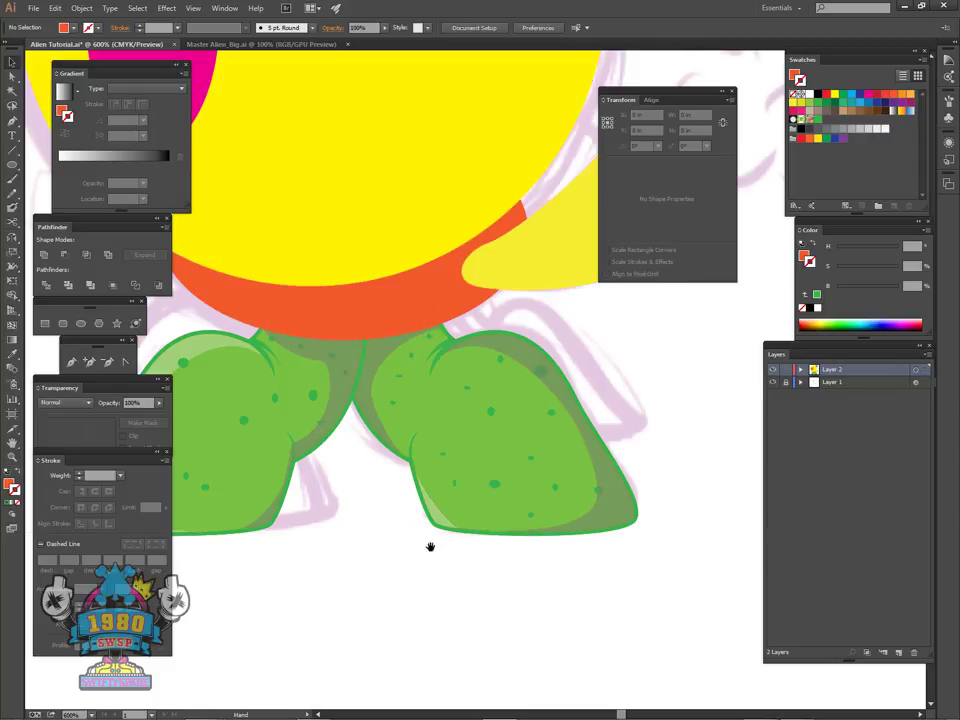
- Group all parts of the left leg, including its outline, shadows, highlight and spots, and check the group's selection
{"action": "left_click_drag", "start_coordinate": [430, 546], "coordinate": [626, 476]}
{"action": "left_click_drag", "start_coordinate": [208, 285], "coordinate": [613, 588]}
{"action": "left_click_drag", "start_coordinate": [636, 508], "coordinate": [608, 558]}
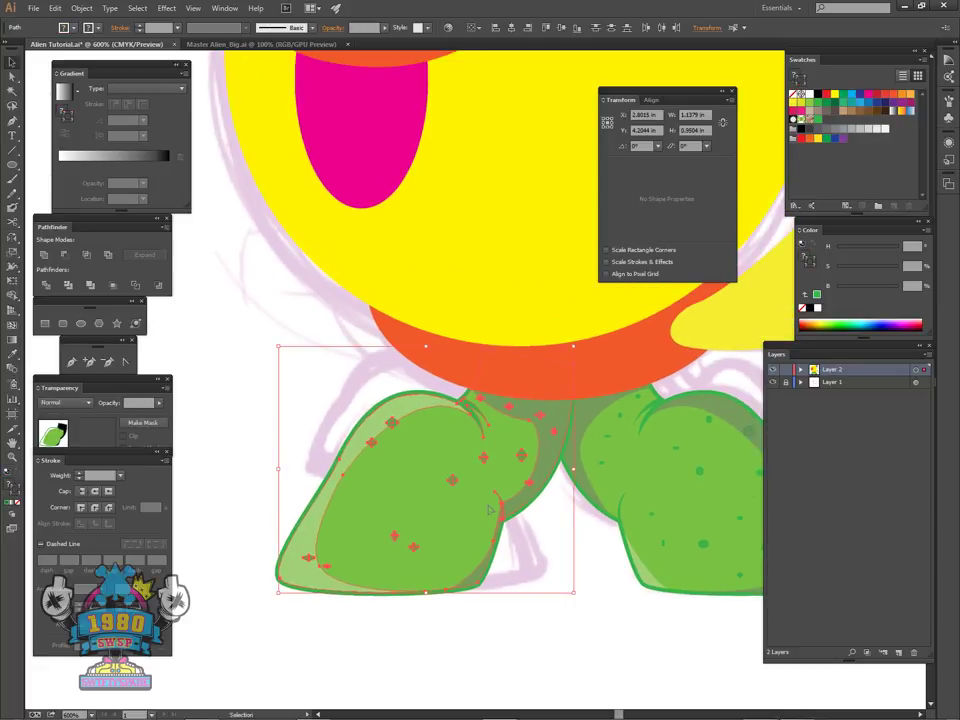
{"action": "right_click", "coordinate": [489, 508]}
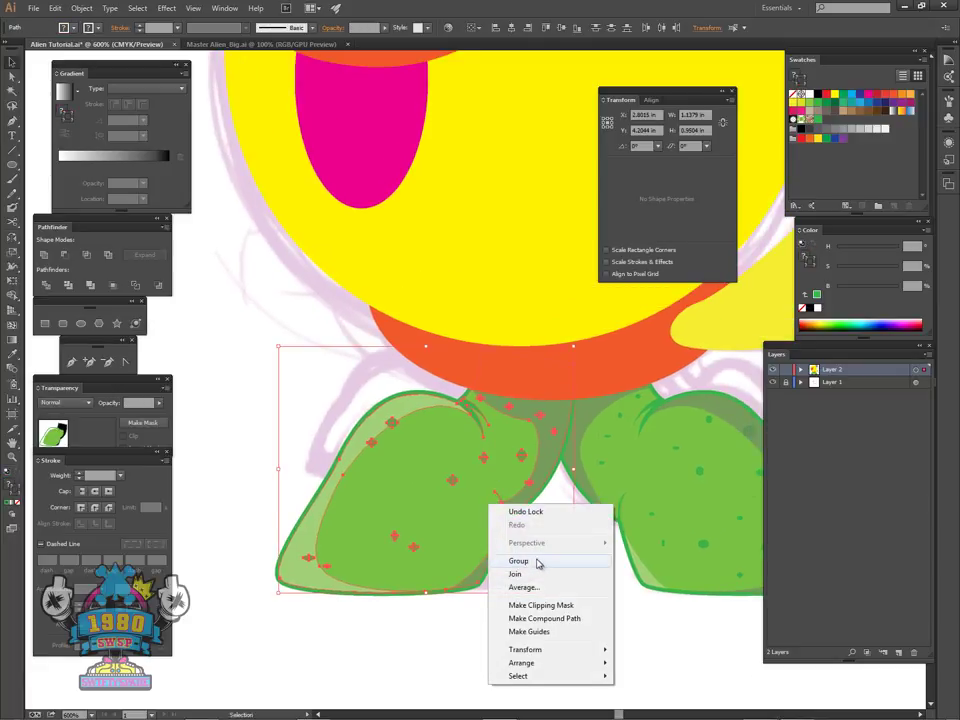
{"action": "left_click", "coordinate": [537, 563]}
{"action": "left_click", "coordinate": [596, 572]}
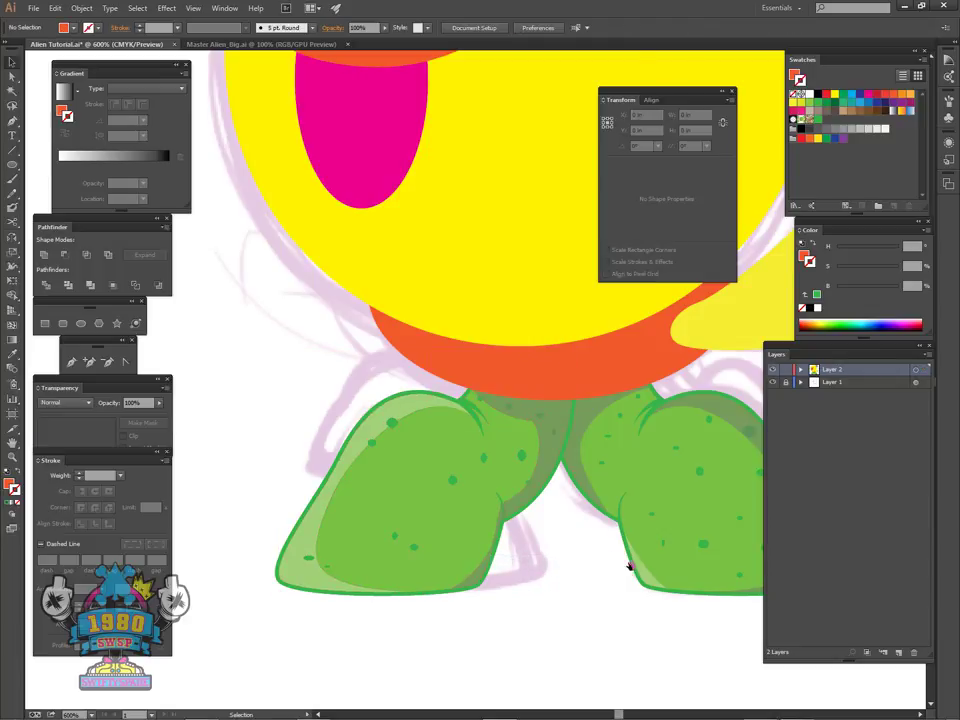
{"action": "left_click_drag", "start_coordinate": [659, 602], "coordinate": [534, 580]}
{"action": "left_click", "coordinate": [303, 369]}
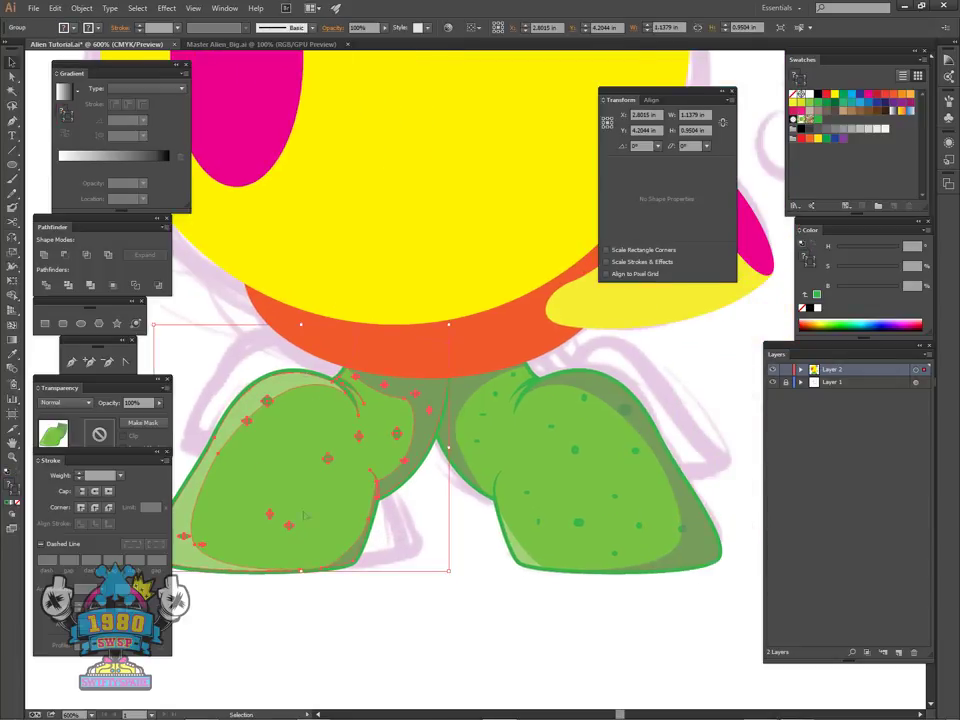
{"action": "left_click", "coordinate": [424, 557]}
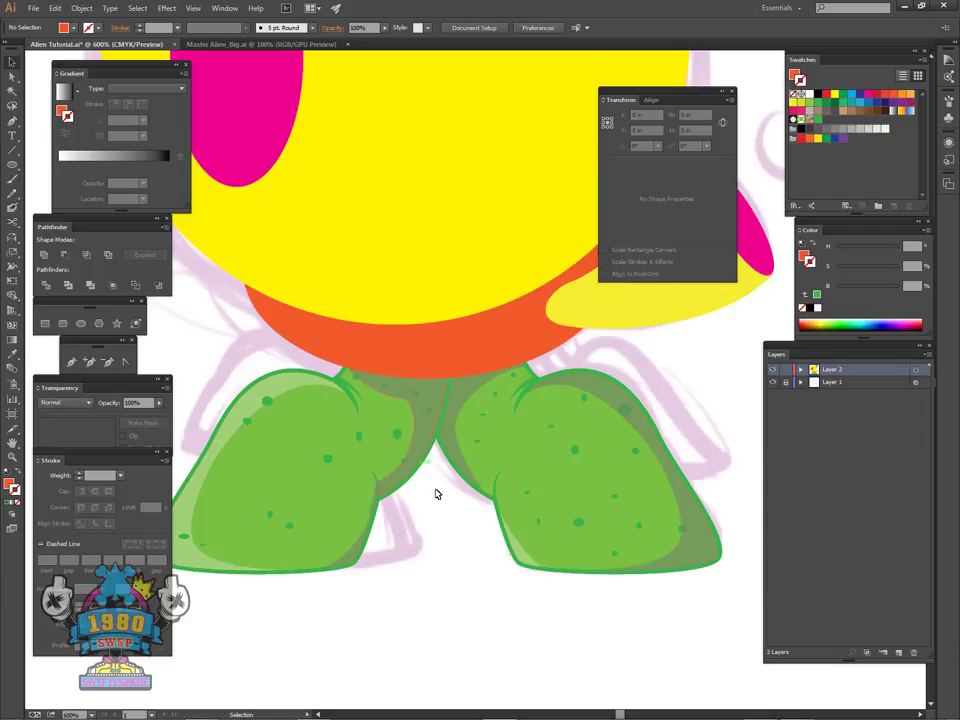
- Unlock the head, body, cone and right leg, and deselect everything
{"action": "key", "text": "a"}
{"action": "left_click", "coordinate": [630, 468]}
{"action": "key", "text": "ctrl+minus"}
{"action": "key", "text": "ctrl+minus"}
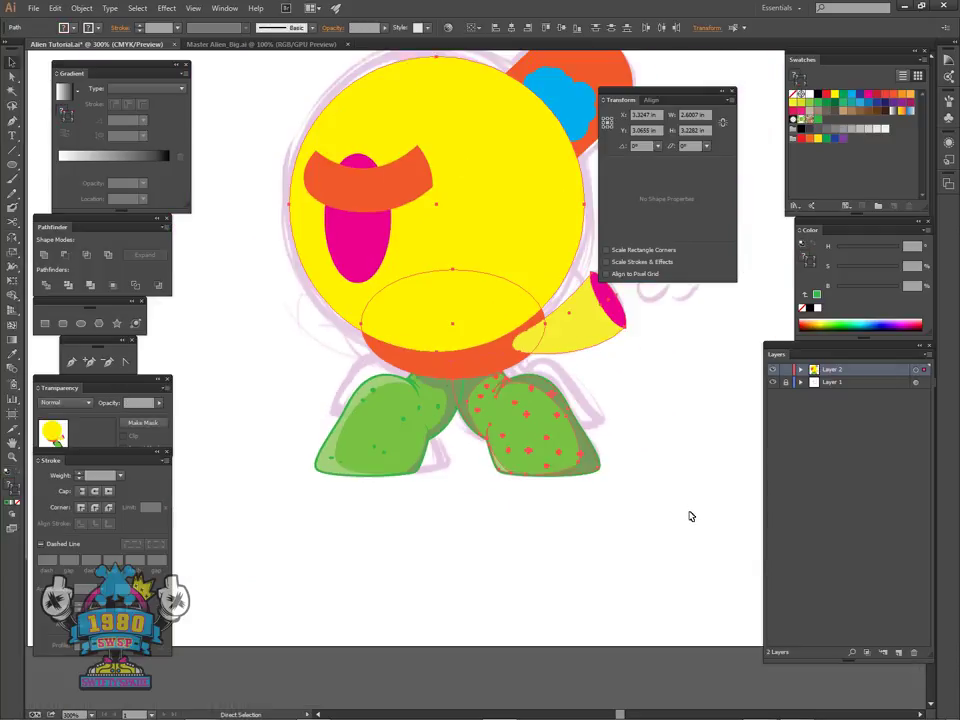
{"action": "left_click", "coordinate": [640, 502]}
{"action": "key", "text": "space"}
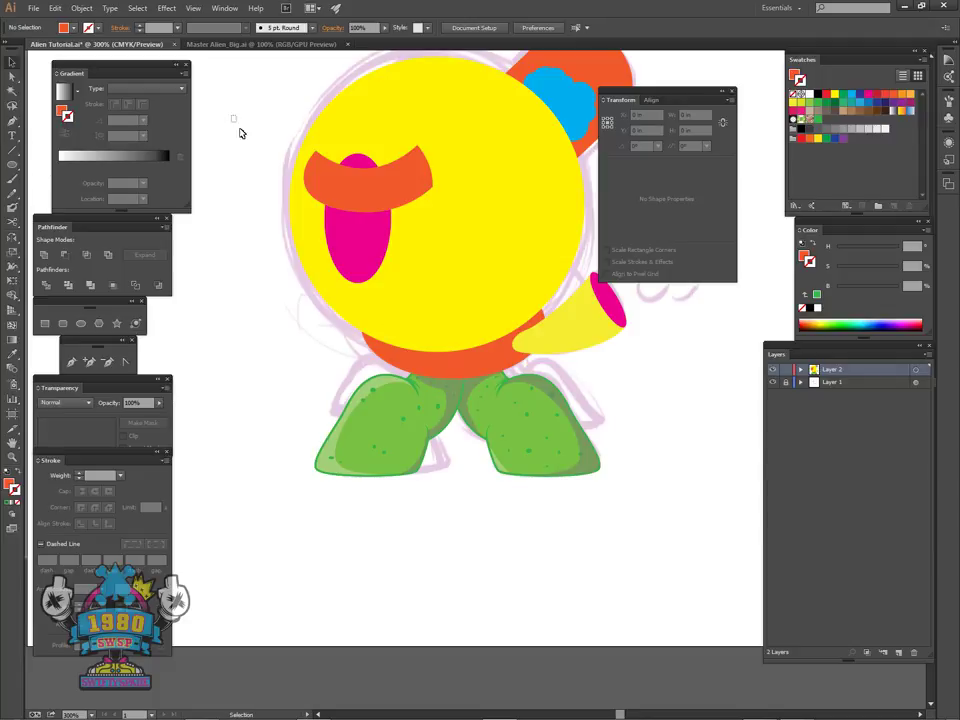
- Lock the head, face parts, orange body and left leg group, and group all parts of the right leg
{"action": "left_click_drag", "start_coordinate": [229, 114], "coordinate": [406, 513]}
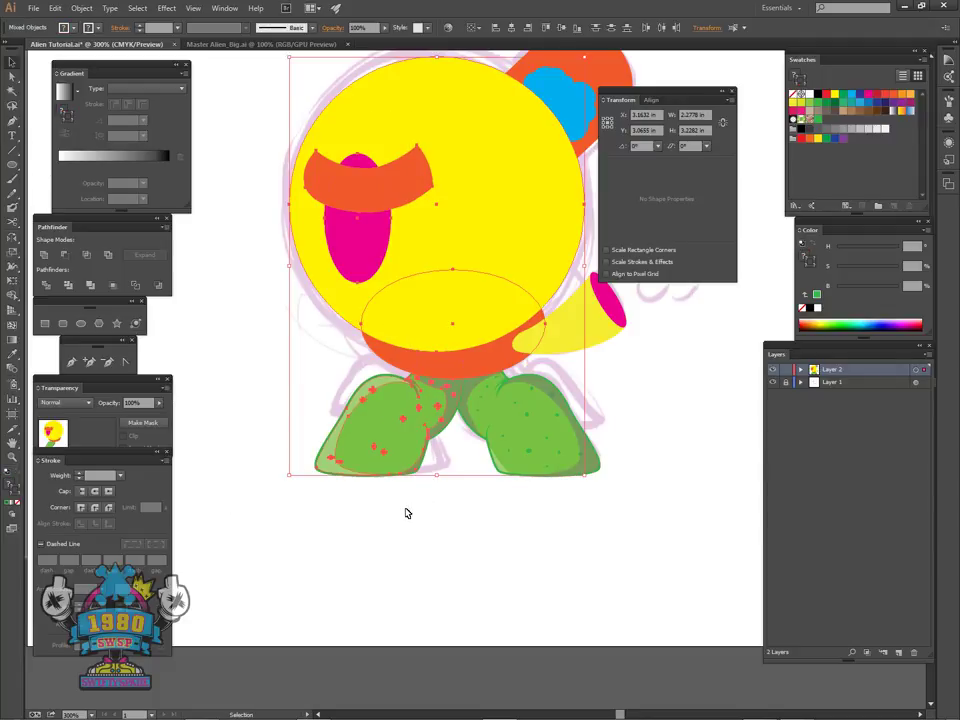
{"action": "left_click", "coordinate": [406, 513]}
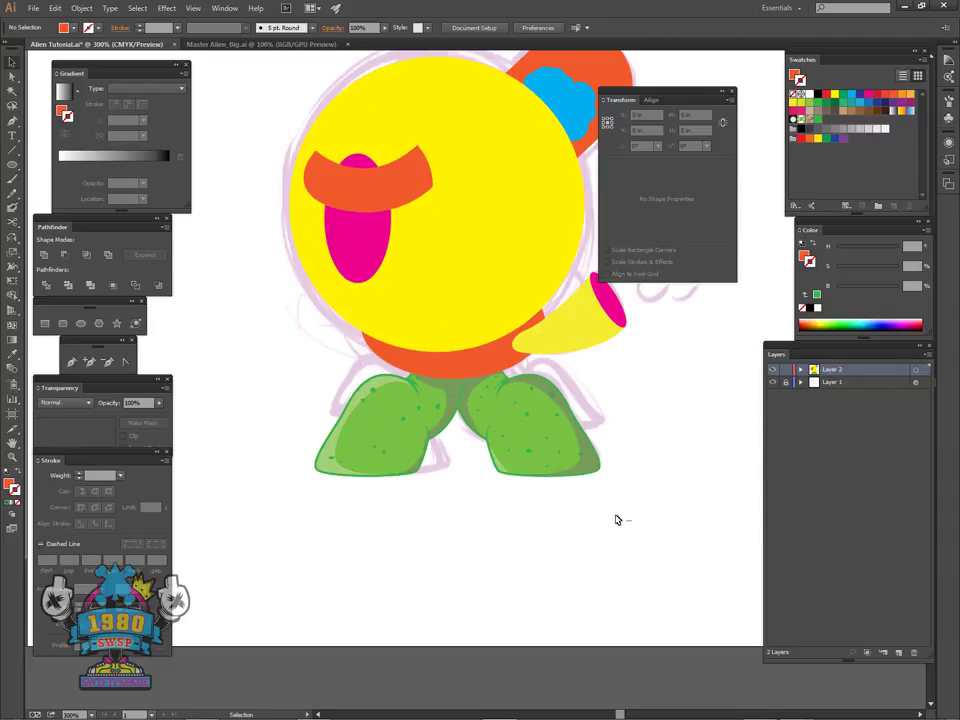
{"action": "left_click_drag", "start_coordinate": [632, 520], "coordinate": [444, 374]}
{"action": "right_click", "coordinate": [546, 447]}
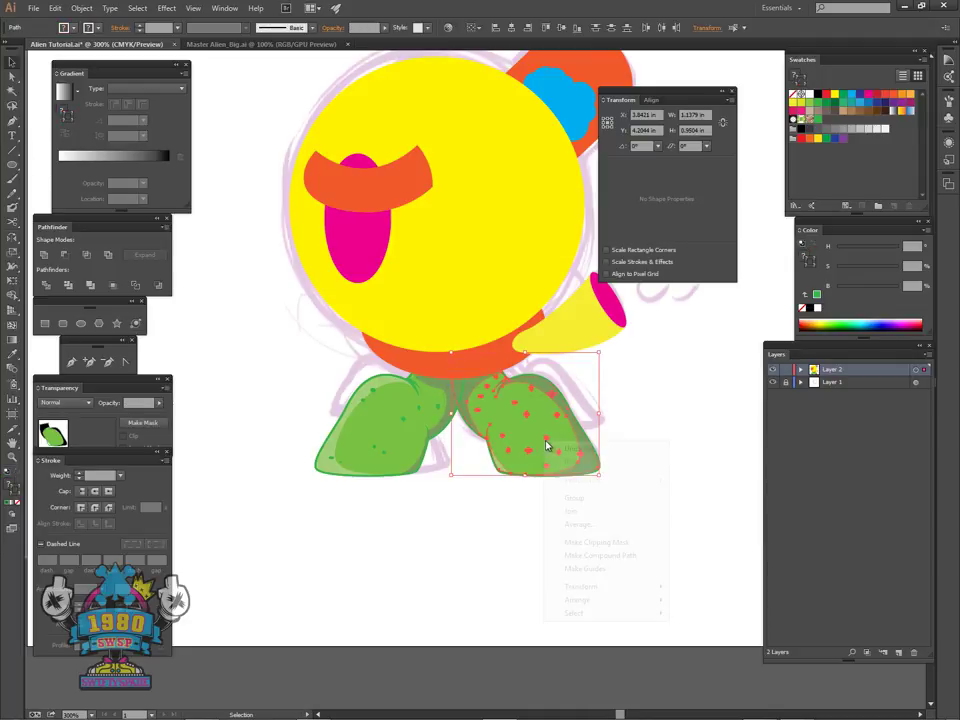
{"action": "left_click", "coordinate": [604, 498]}
{"action": "left_click", "coordinate": [655, 511]}
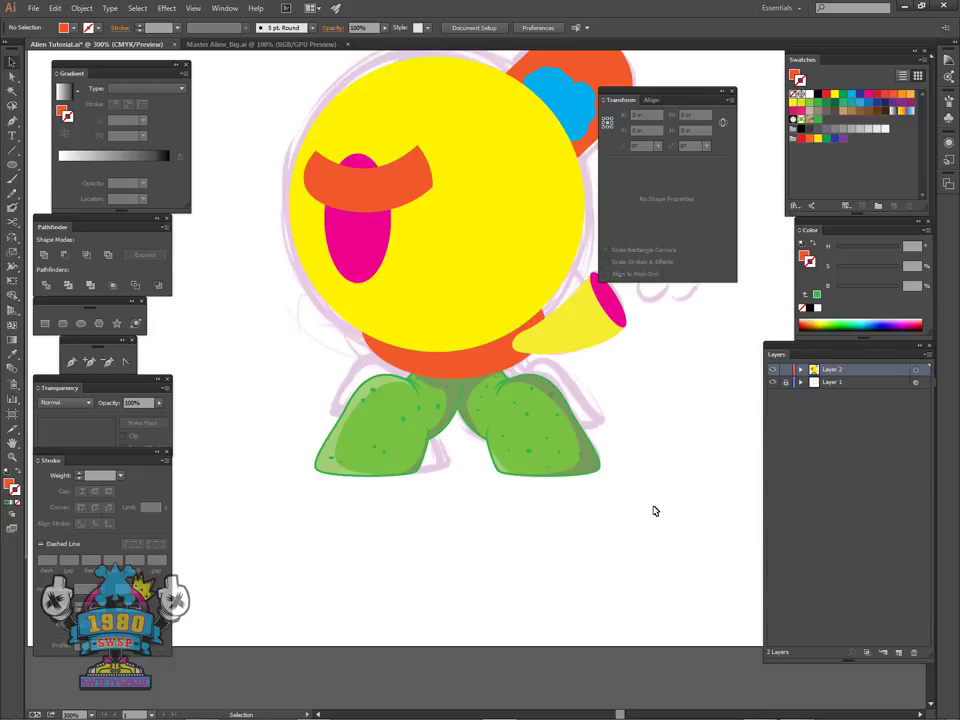
- Unlock the head, face parts, orange body and left leg group, and clear the selection
{"action": "key", "text": "a"}
{"action": "key", "text": "ctrl+alt+2"}
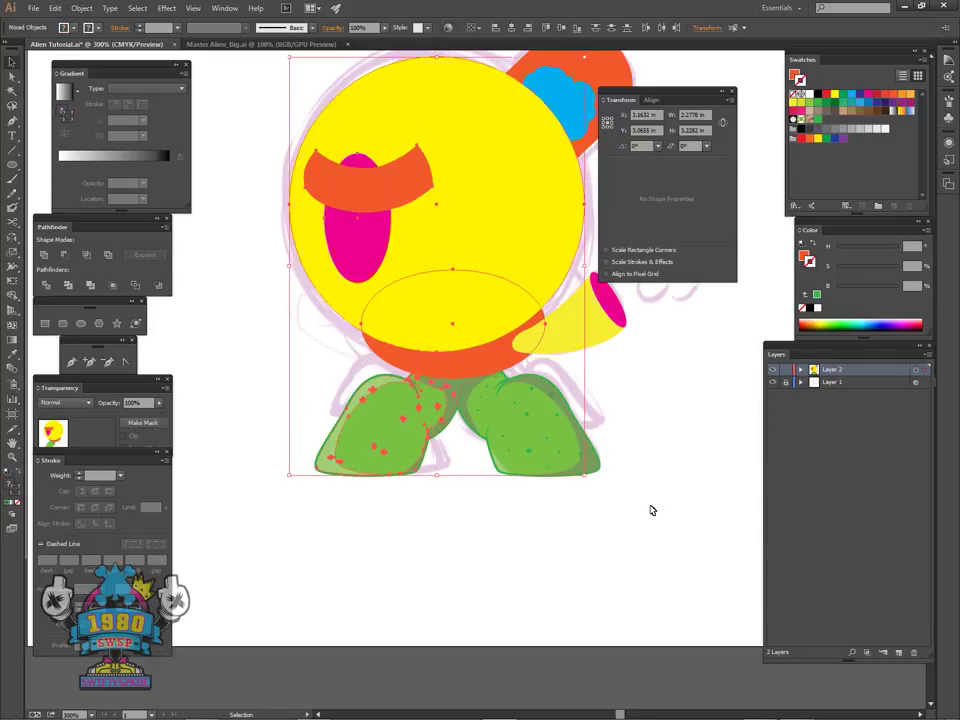
{"action": "left_click", "coordinate": [652, 510]}
{"action": "left_click_drag", "start_coordinate": [645, 510], "coordinate": [667, 568]}
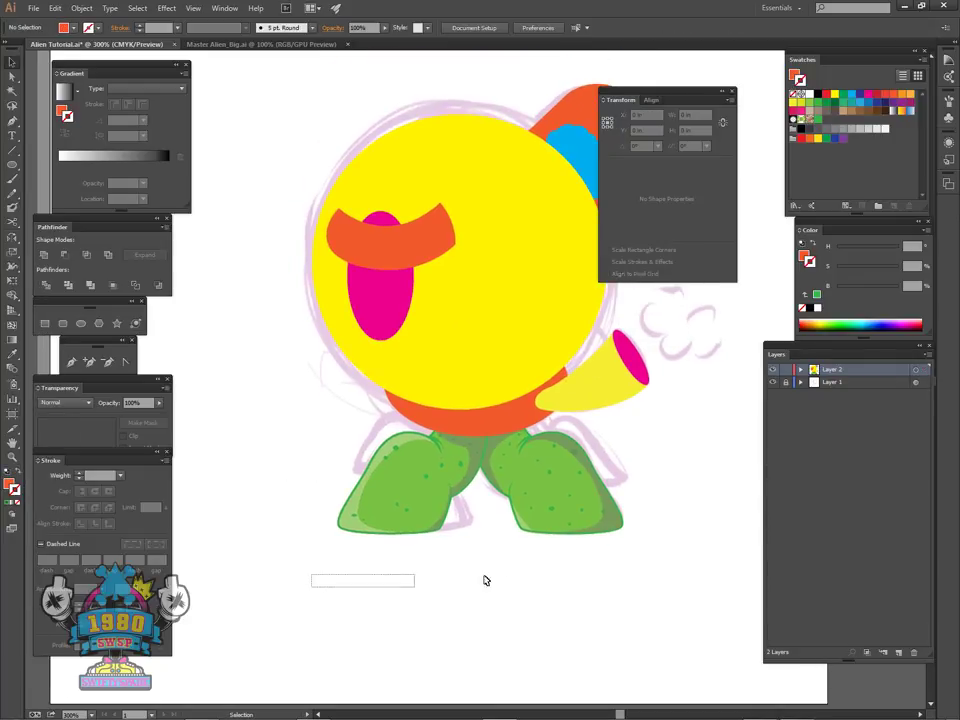